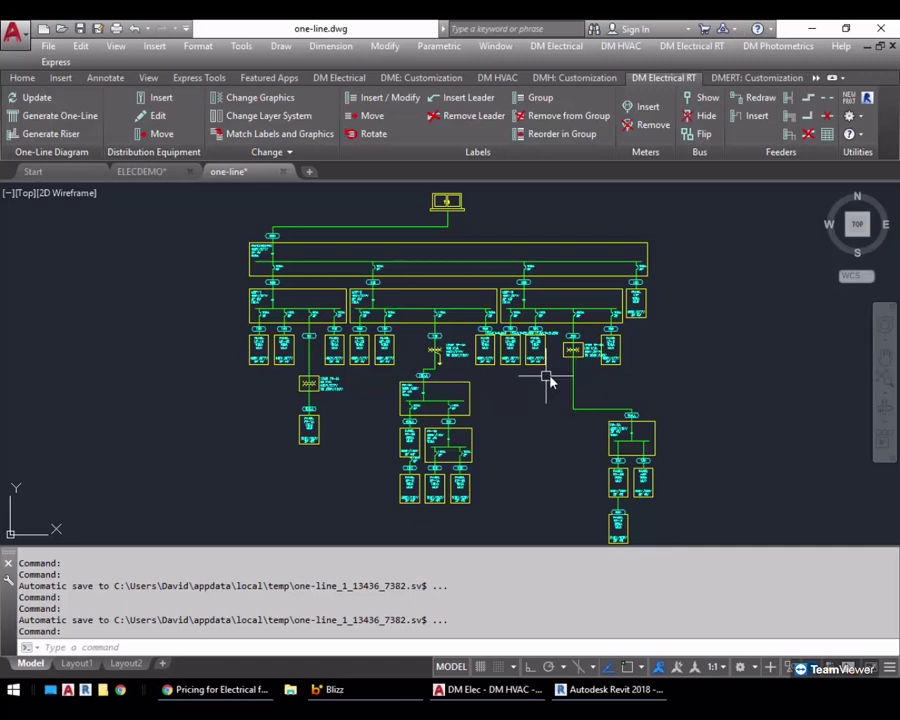
Step: Reshape the feeder between transformer XFMR TP-3A and PP-3A by moving its lower corner upward and slightly sideways
{"action": "scroll", "coordinate": [550, 378], "scroll_direction": "up", "scroll_amount": 4}
{"action": "middle_click_drag", "start_coordinate": [550, 378], "coordinate": [526, 330]}
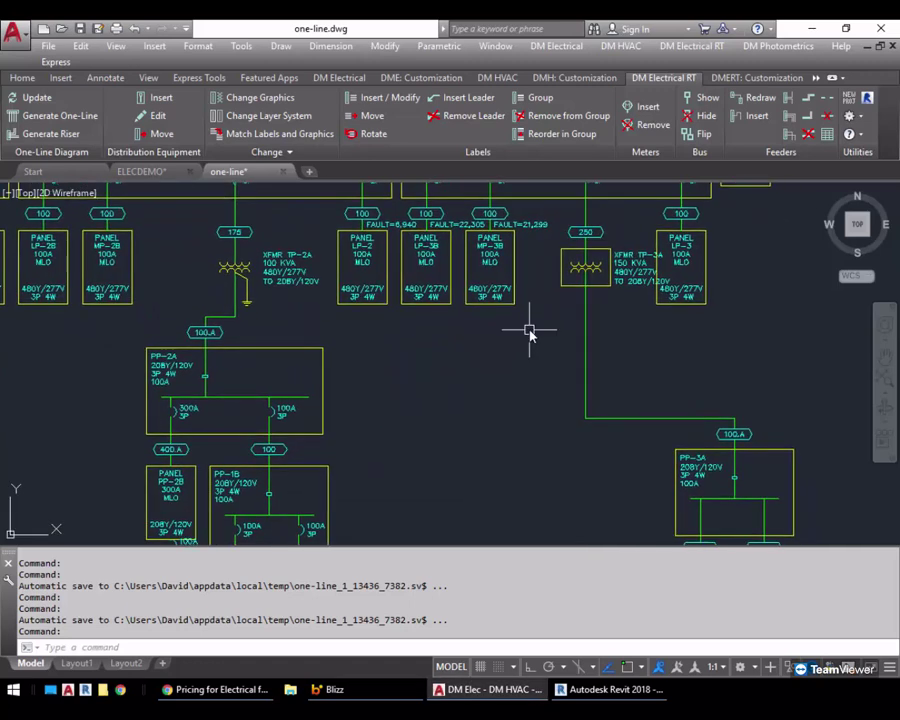
{"action": "left_click", "coordinate": [585, 336]}
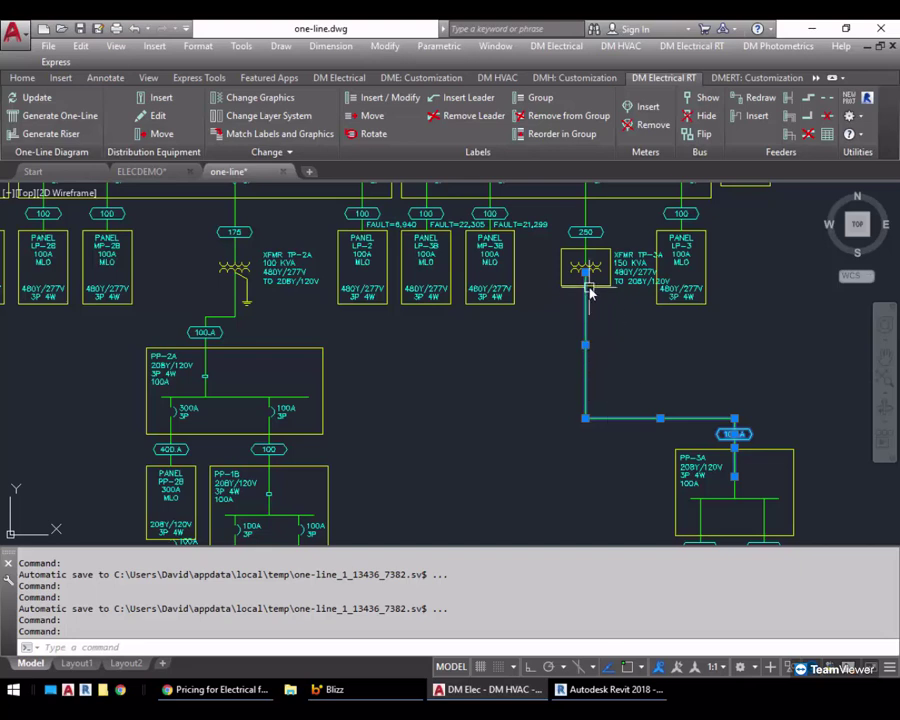
{"action": "left_click", "coordinate": [586, 346]}
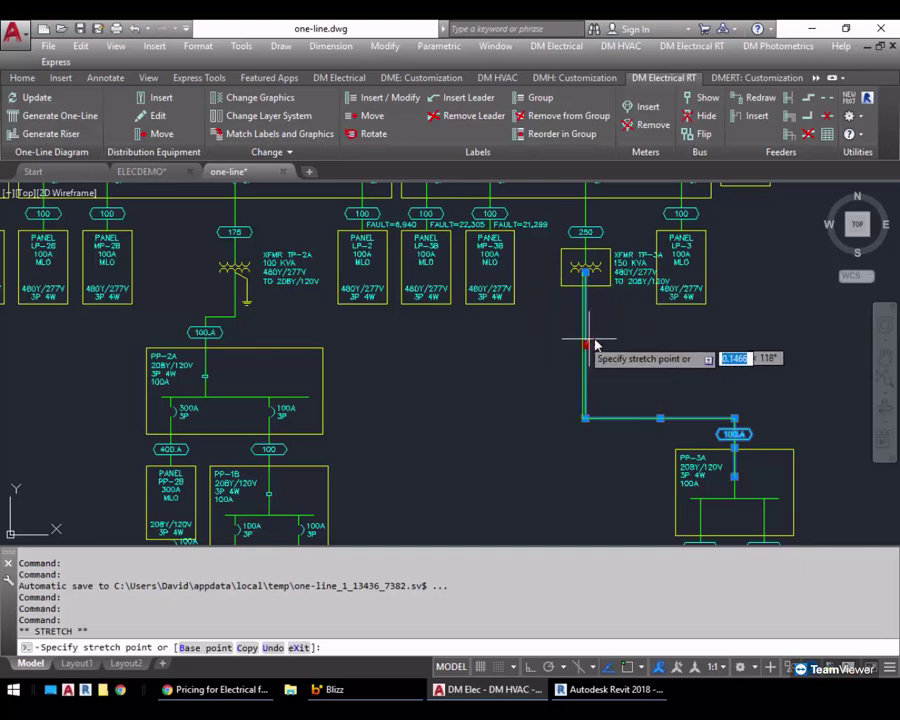
{"action": "key", "text": "Escape"}
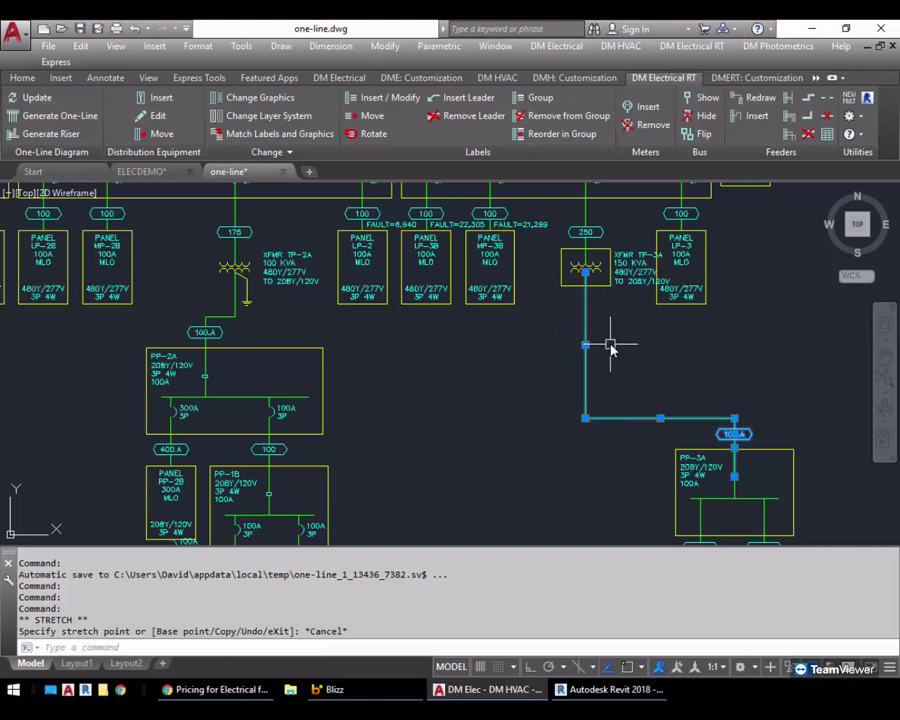
{"action": "left_click", "coordinate": [585, 417]}
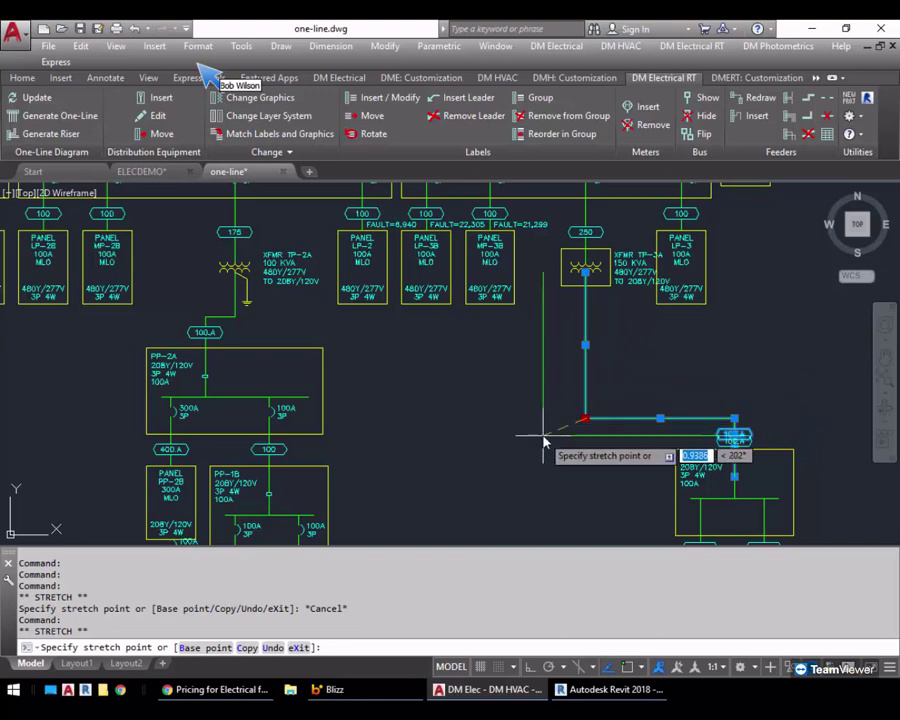
{"action": "left_click", "coordinate": [611, 378]}
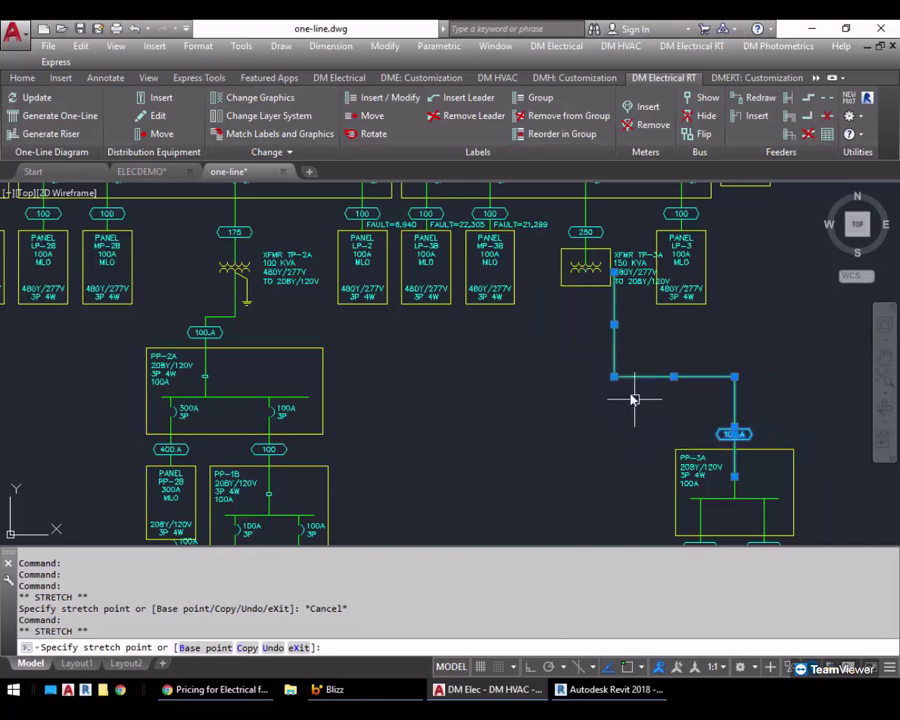
{"action": "left_click", "coordinate": [612, 377]}
{"action": "left_click", "coordinate": [588, 393]}
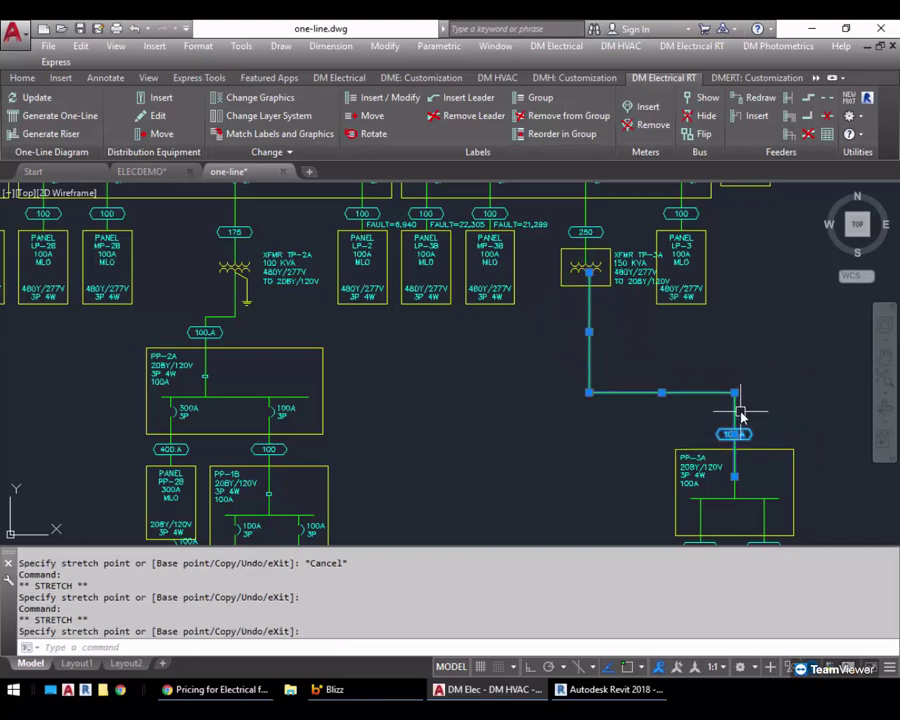
Step: Shift the feeder's vertical run and its PP-3A end sideways to the right of the main device symbol
{"action": "scroll", "coordinate": [736, 410], "scroll_direction": "up", "scroll_amount": 2}
{"action": "left_click", "coordinate": [708, 421]}
{"action": "left_click", "coordinate": [712, 374]}
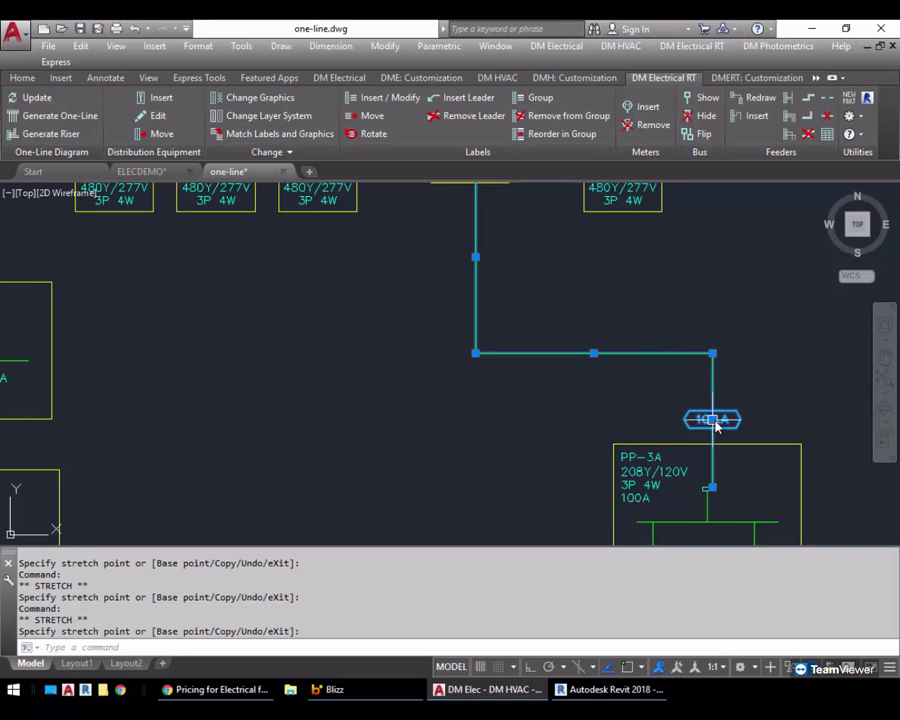
{"action": "left_click", "coordinate": [709, 488]}
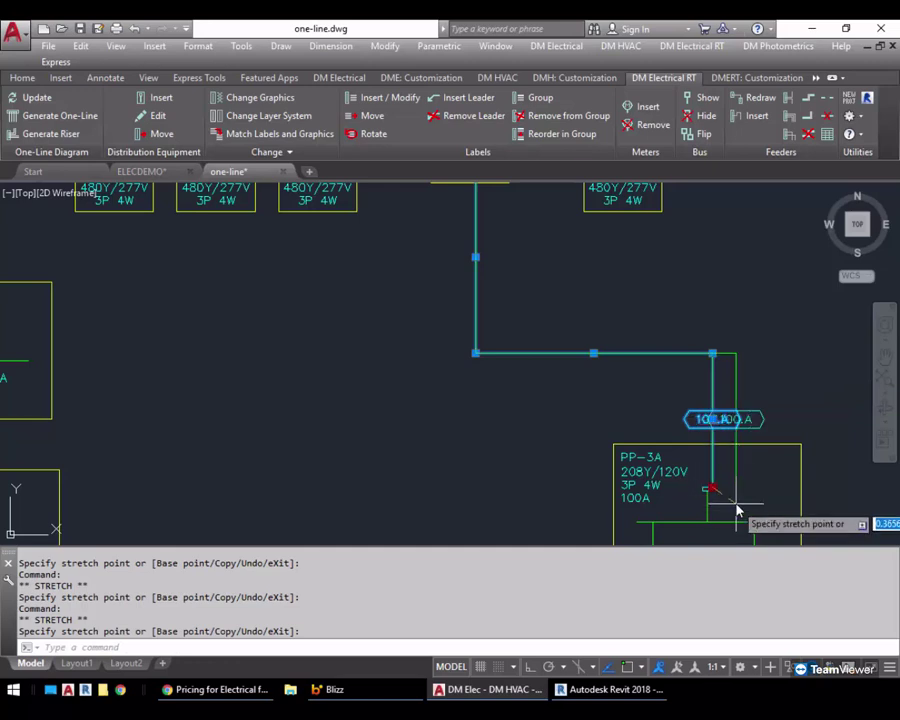
{"action": "scroll", "coordinate": [738, 418], "scroll_direction": "up", "scroll_amount": 4}
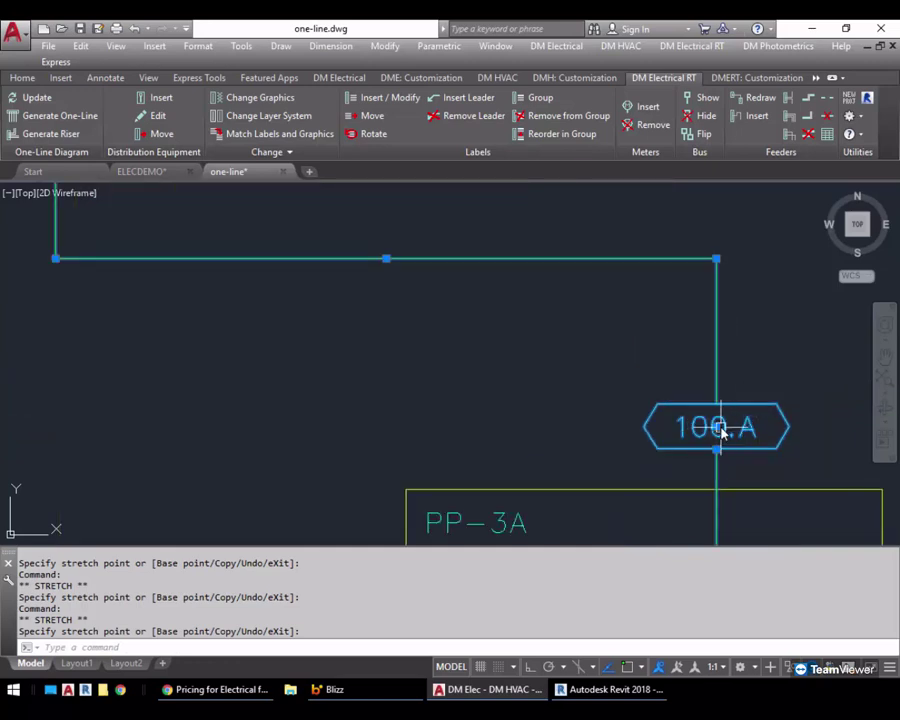
Step: Move the 100.A feeder label from the vertical run onto the feeder's horizontal segment
{"action": "left_click", "coordinate": [717, 428]}
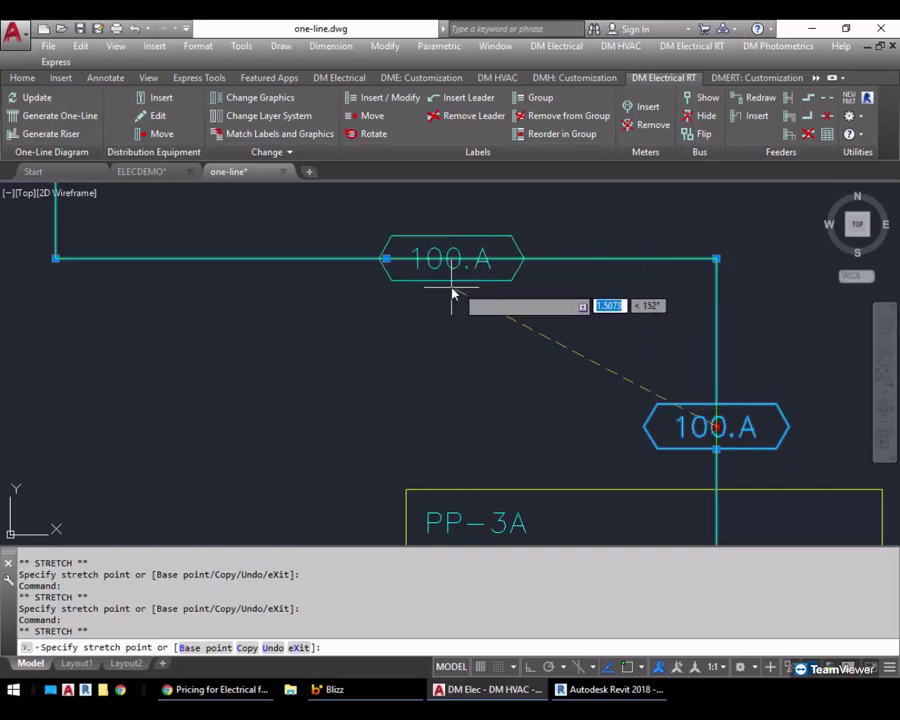
{"action": "left_click", "coordinate": [505, 296]}
{"action": "scroll", "coordinate": [538, 305], "scroll_direction": "down", "scroll_amount": 3}
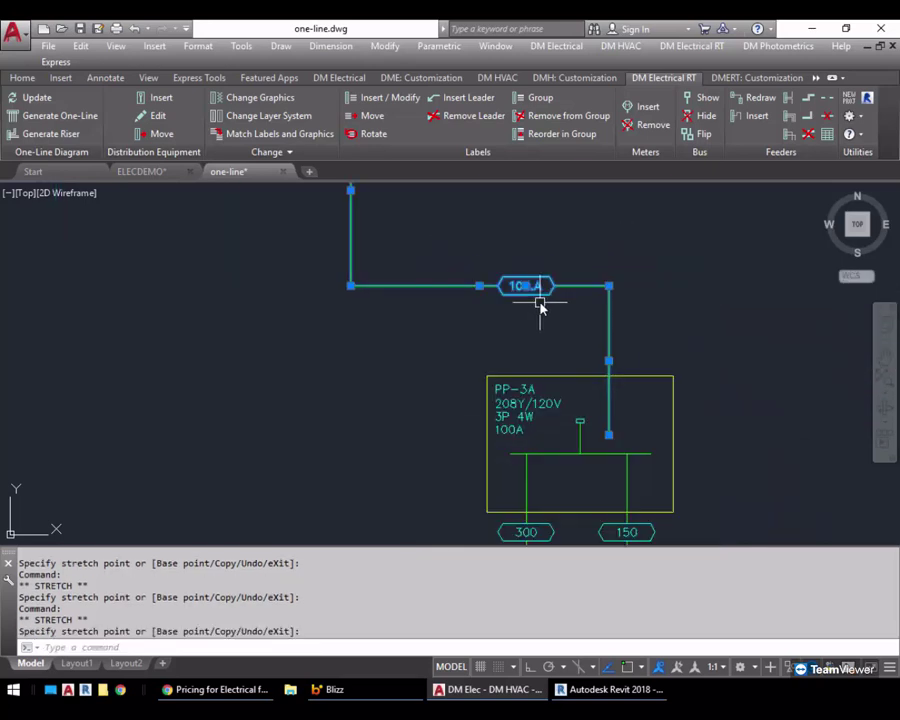
Step: Shift the feeder's lower vertical segment left of the PP-3A box and move the 100.A label onto that segment
{"action": "left_click", "coordinate": [609, 361]}
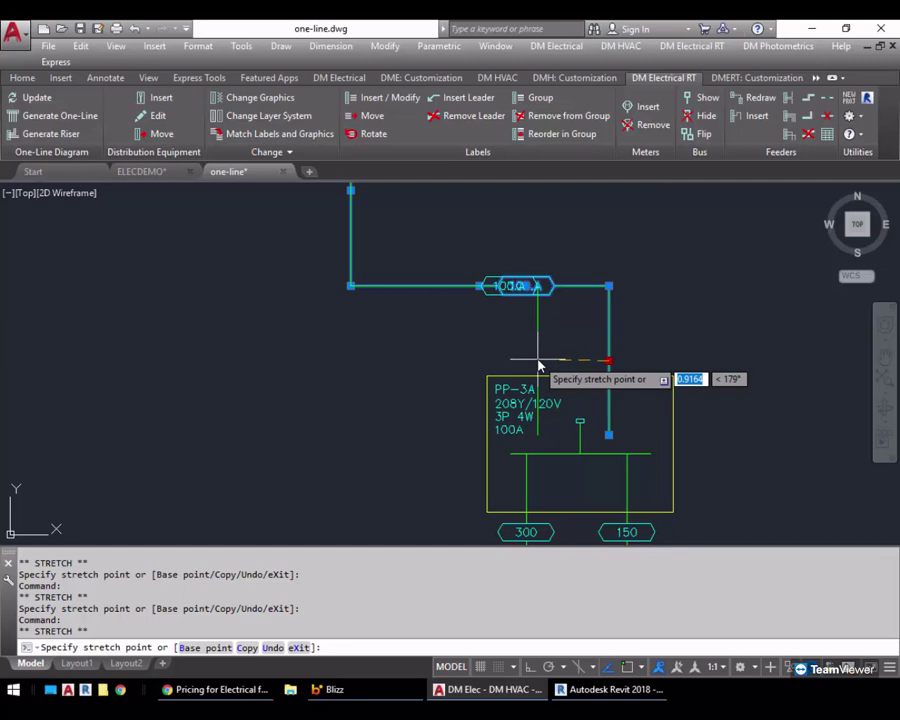
{"action": "left_click", "coordinate": [467, 361]}
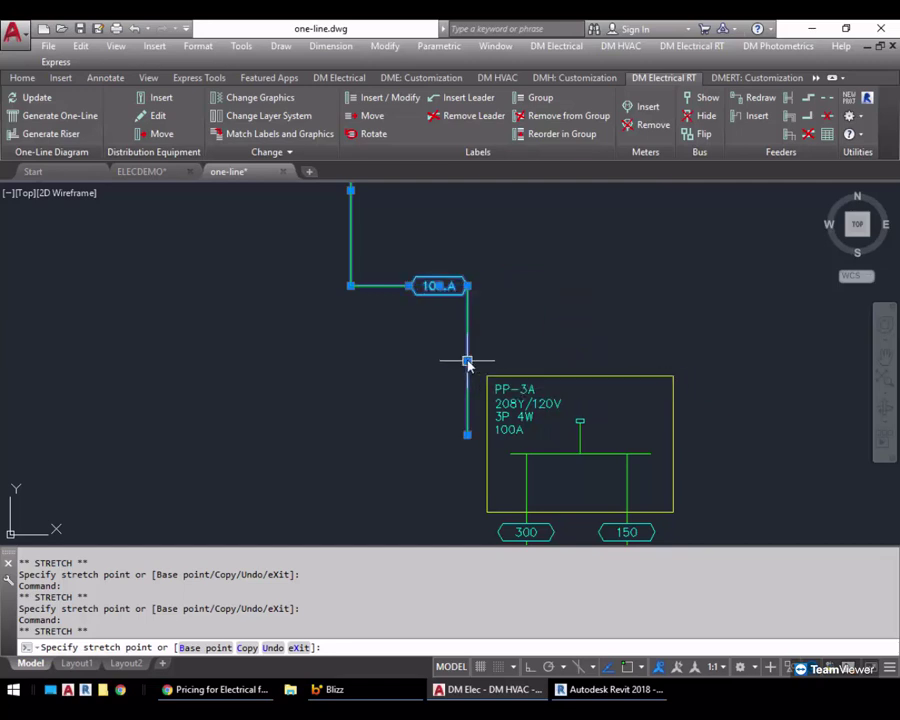
{"action": "left_click", "coordinate": [441, 286]}
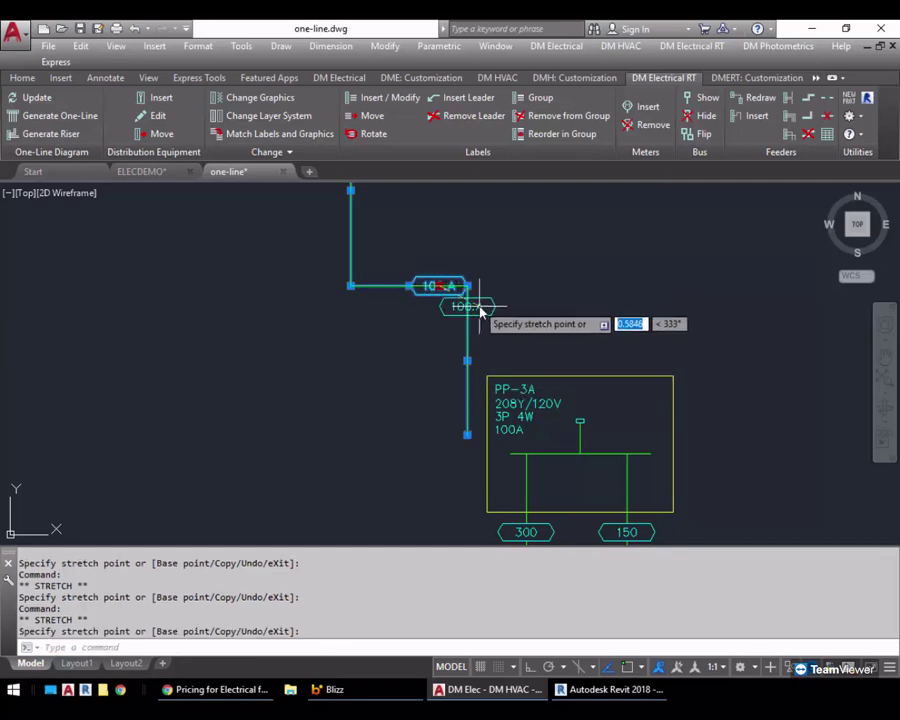
{"action": "left_click", "coordinate": [489, 330]}
{"action": "middle_click_drag", "start_coordinate": [450, 244], "coordinate": [522, 386]}
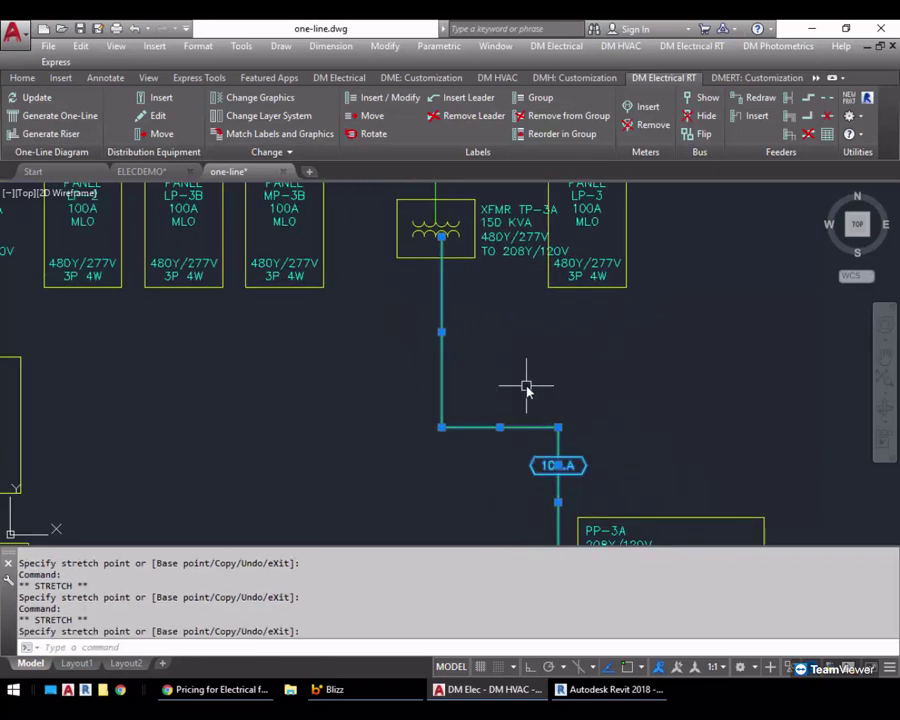
Step: Move the 250A 3P breaker symbol on the TP-3A supply feeder down to just above the panel's lower edge
{"action": "scroll", "coordinate": [406, 320], "scroll_direction": "down", "scroll_amount": 4}
{"action": "scroll", "coordinate": [420, 240], "scroll_direction": "up", "scroll_amount": 3}
{"action": "scroll", "coordinate": [420, 240], "scroll_direction": "up", "scroll_amount": 3}
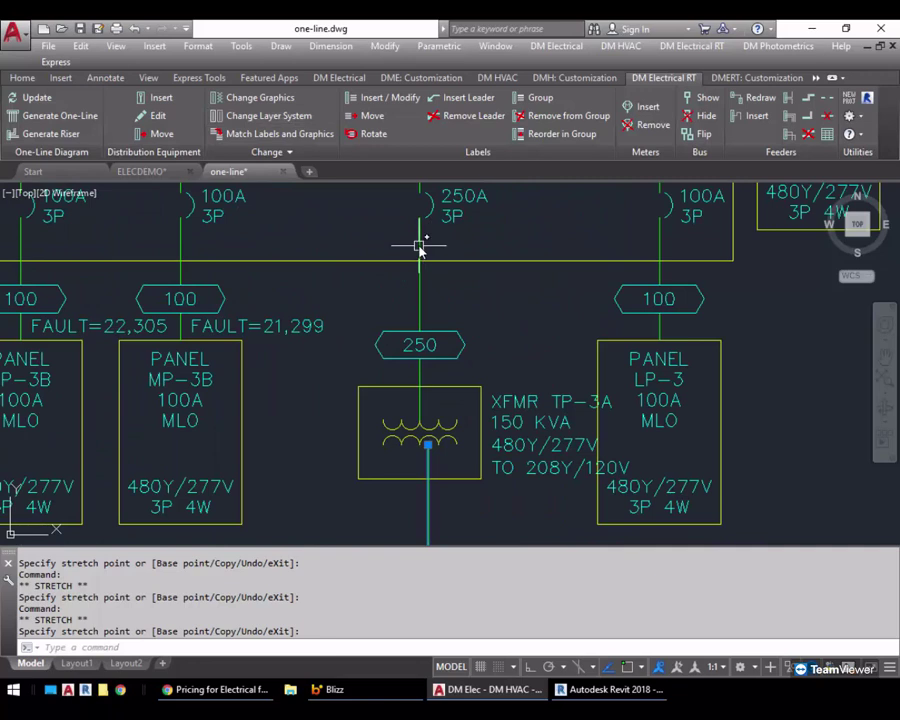
{"action": "left_click", "coordinate": [420, 246]}
{"action": "middle_click_drag", "start_coordinate": [458, 235], "coordinate": [480, 297]}
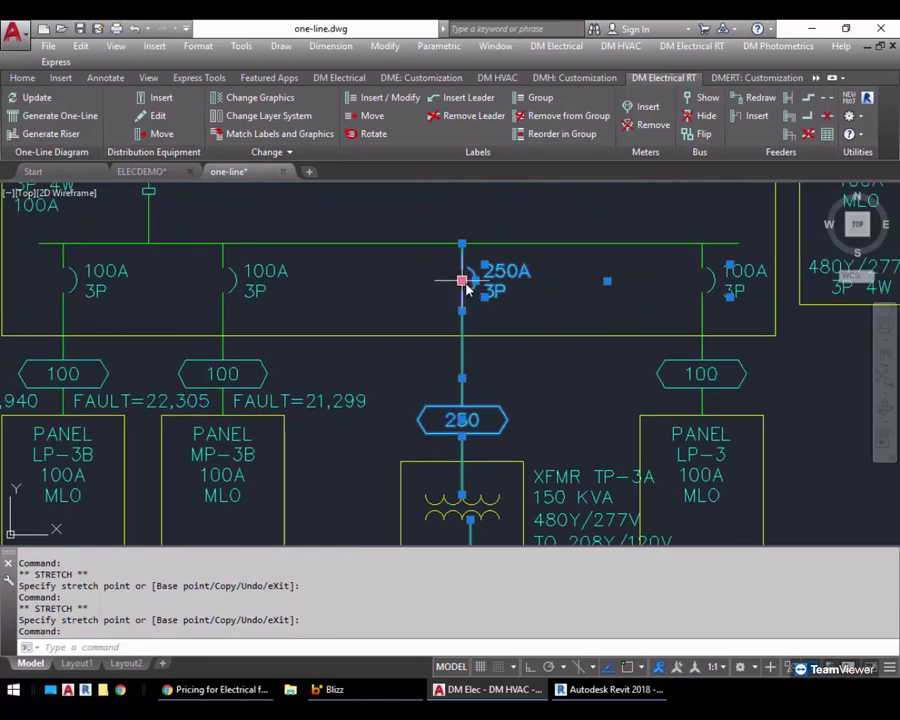
{"action": "left_click", "coordinate": [461, 281]}
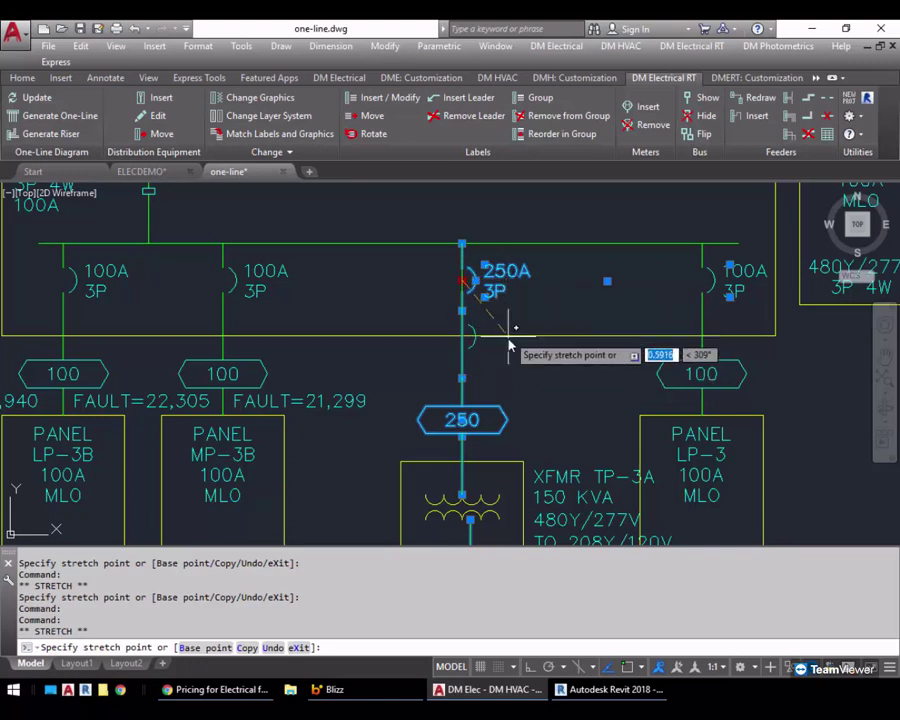
{"action": "left_click", "coordinate": [507, 322]}
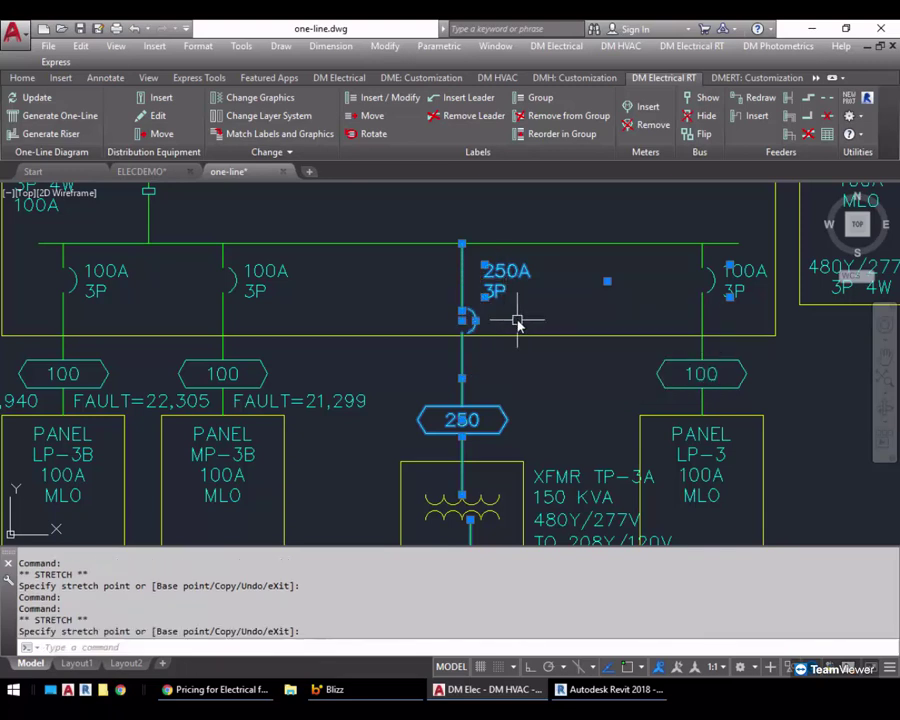
Step: Flip the 250A breaker symbol to the left side of its feeder and back to the right side
{"action": "scroll", "coordinate": [513, 320], "scroll_direction": "up", "scroll_amount": 2}
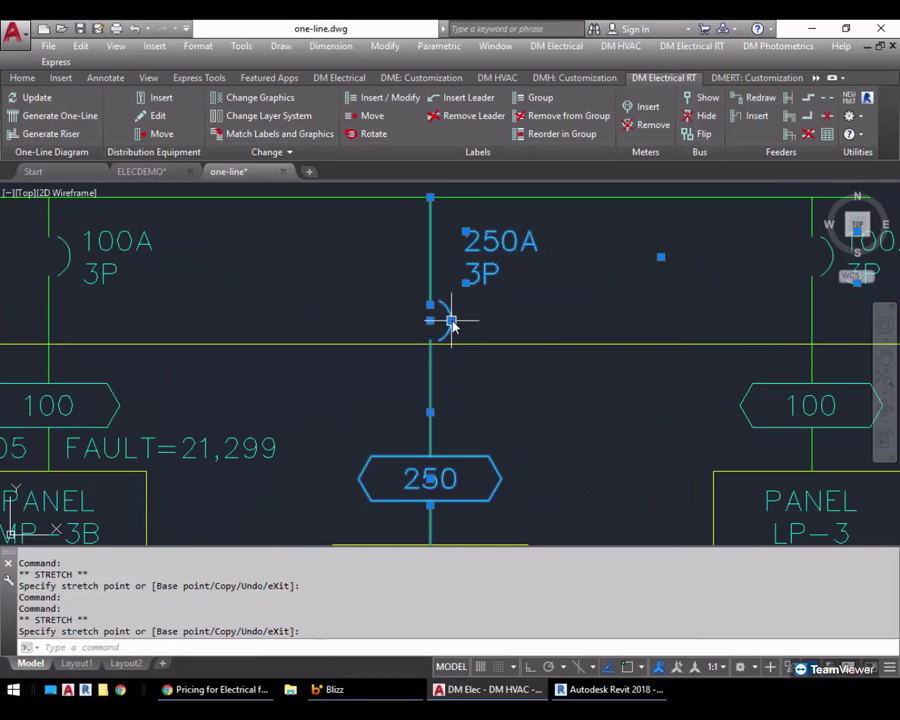
{"action": "left_click", "coordinate": [451, 321]}
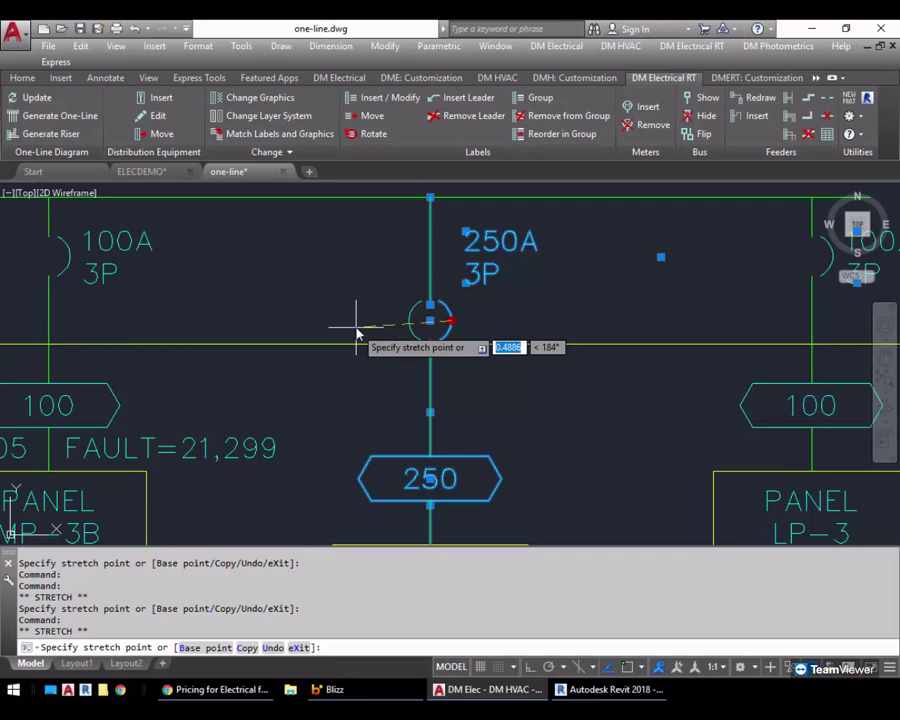
{"action": "scroll", "coordinate": [357, 333], "scroll_direction": "up", "scroll_amount": 2}
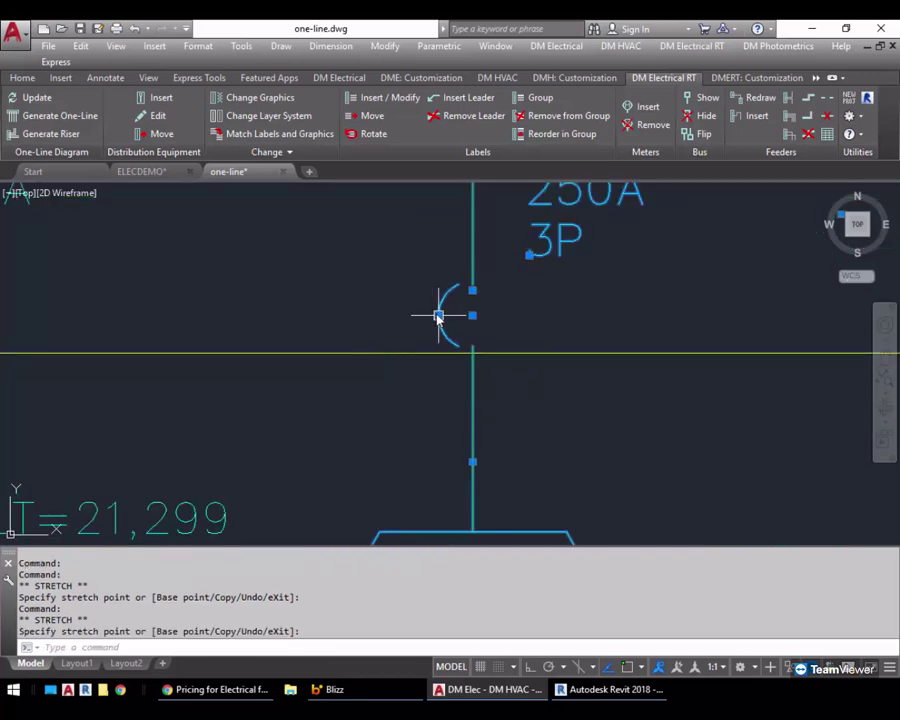
{"action": "left_click", "coordinate": [530, 317]}
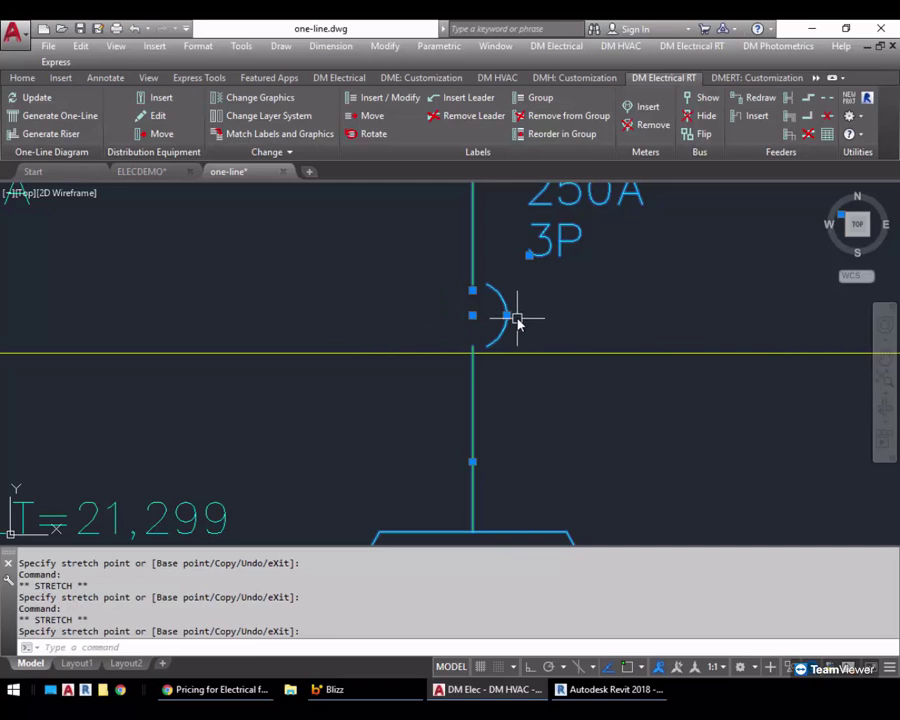
{"action": "scroll", "coordinate": [517, 318], "scroll_direction": "down", "scroll_amount": 3}
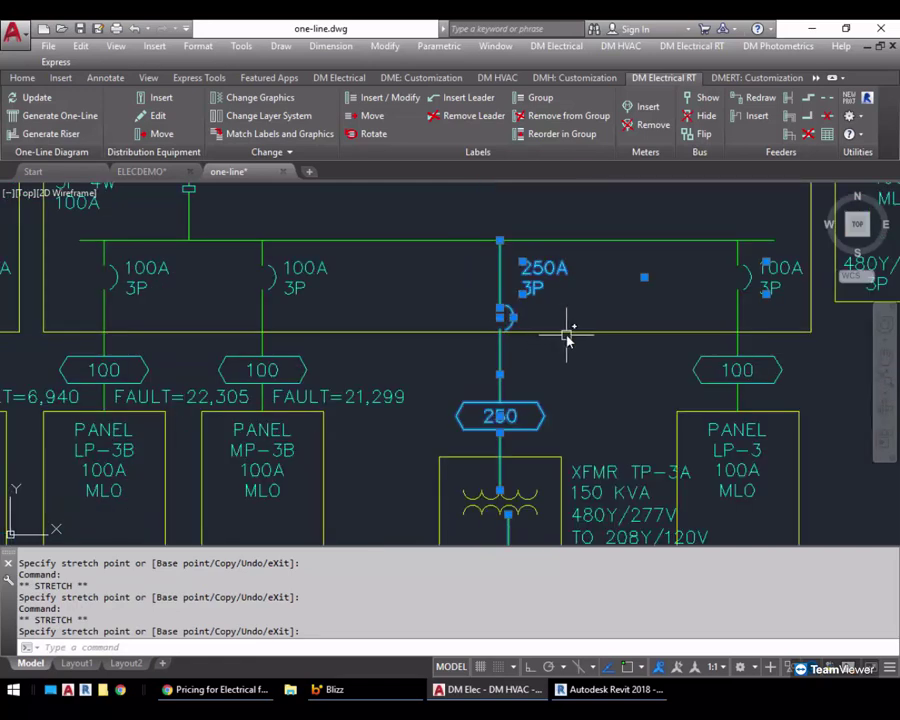
{"action": "key", "text": "Escape"}
{"action": "left_click", "coordinate": [737, 318]}
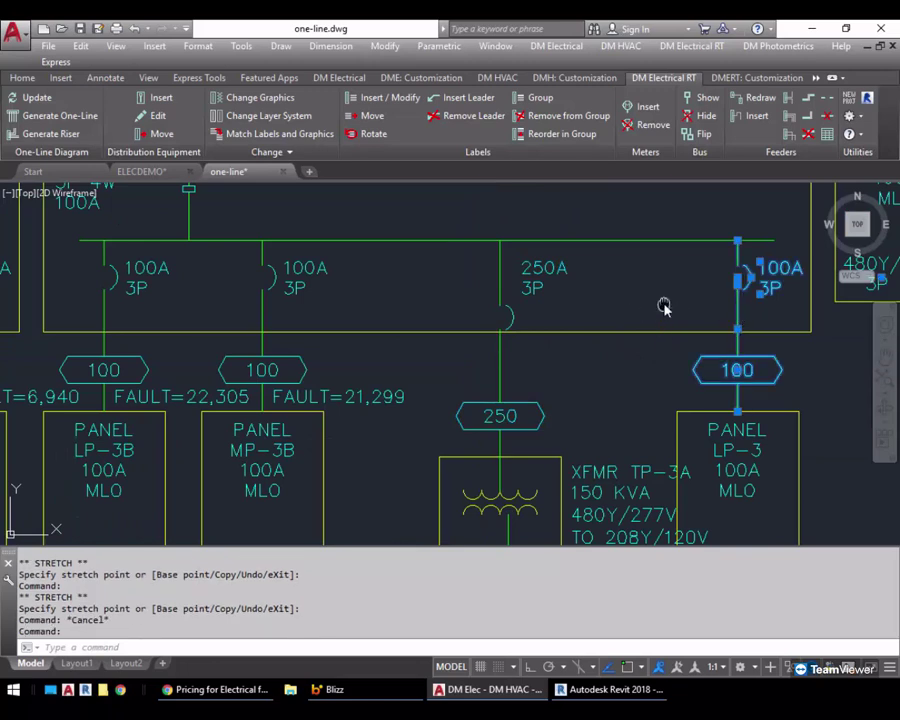
{"action": "middle_click_drag", "start_coordinate": [663, 305], "coordinate": [542, 301]}
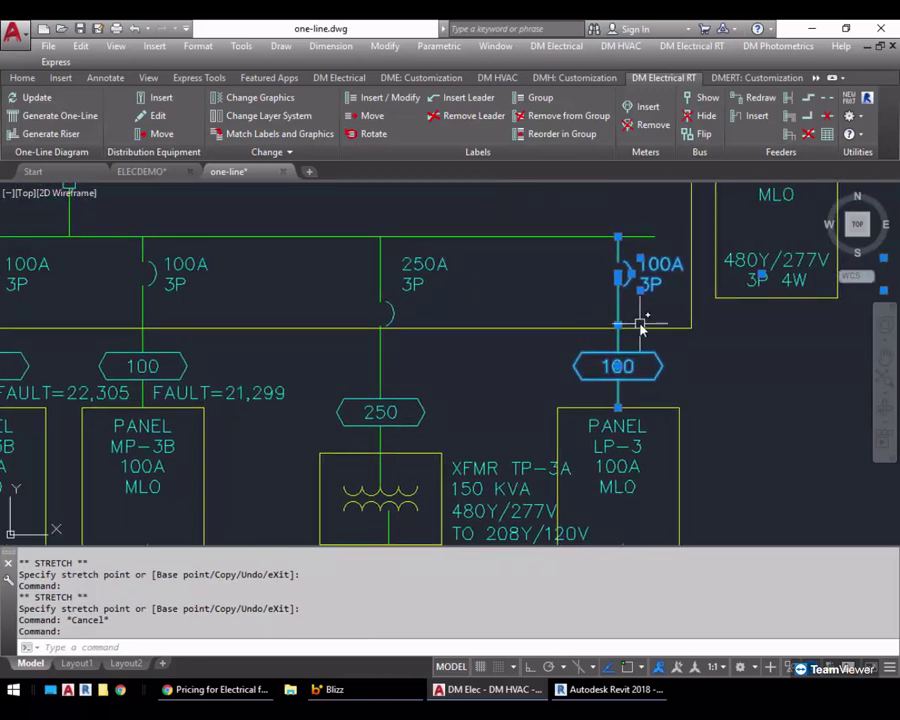
{"action": "key", "text": "Escape"}
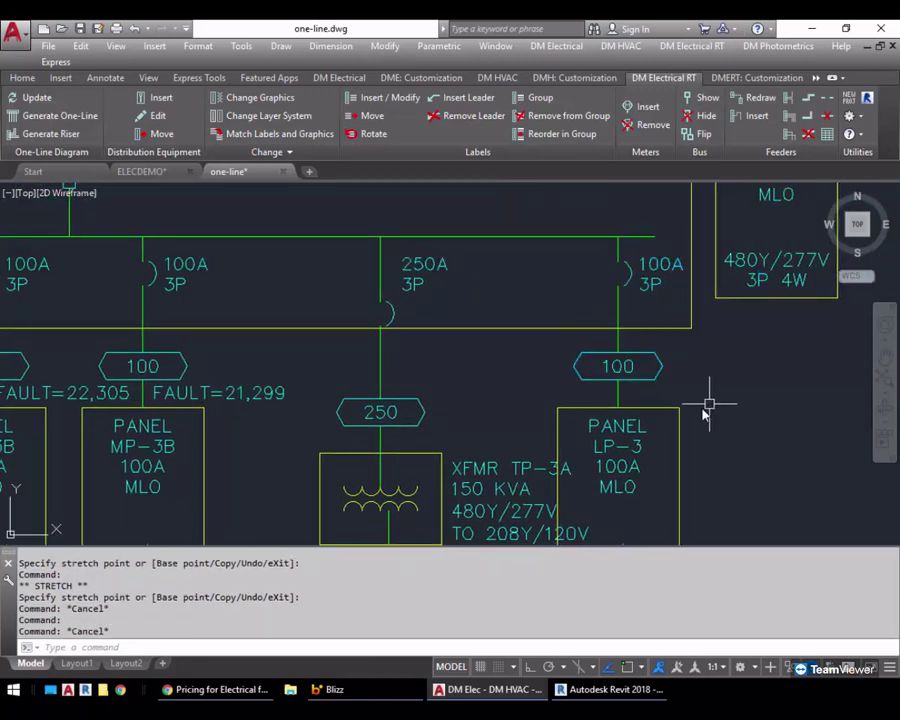
Step: Try moving panel LP-3 to the right, clear of the XFMR TP-3A label, and undo the move
{"action": "left_click", "coordinate": [676, 414]}
{"action": "key", "text": "Return"}
{"action": "left_click", "coordinate": [476, 381]}
{"action": "left_click", "coordinate": [524, 380]}
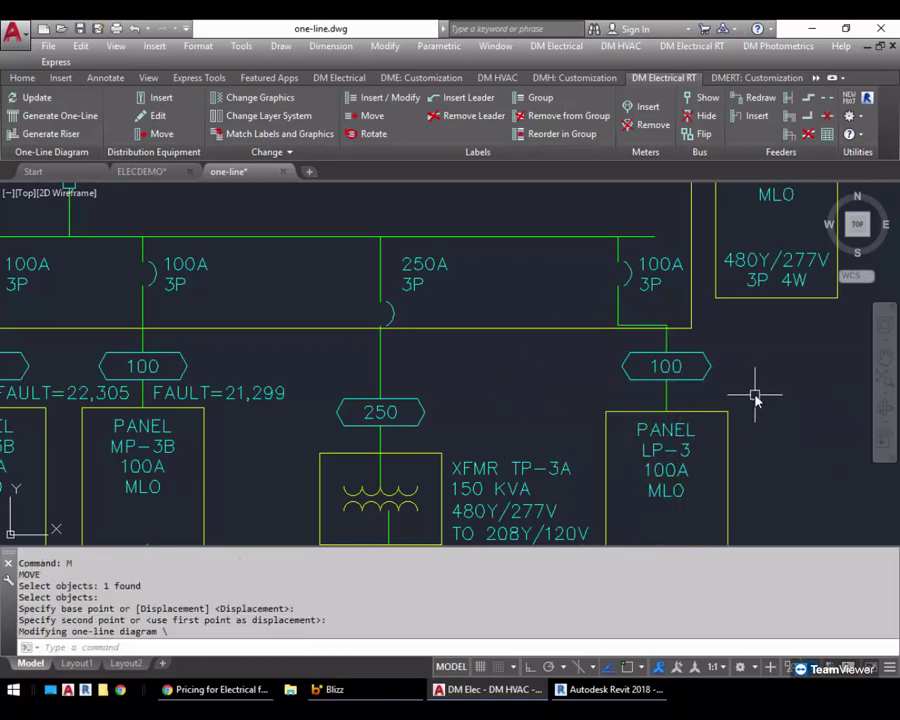
{"action": "type", "text": "u"}
{"action": "key", "text": "Return"}
Step: Move the 100A 3P breaker symbol on panel LP-3's feeder down to just above the upstream panel's lower edge
{"action": "left_click", "coordinate": [621, 305]}
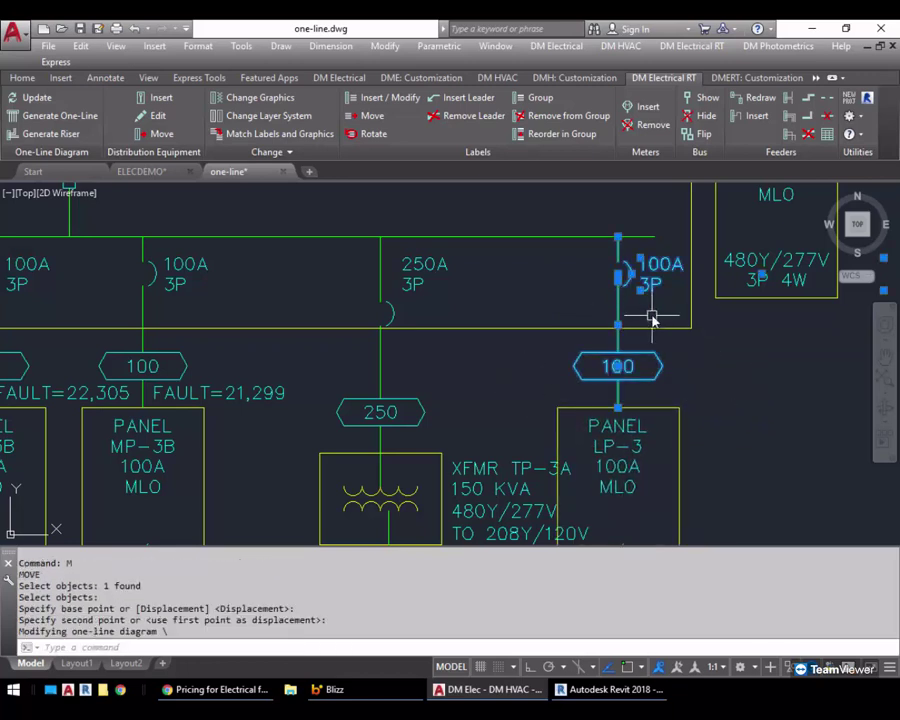
{"action": "scroll", "coordinate": [630, 355], "scroll_direction": "up", "scroll_amount": 2}
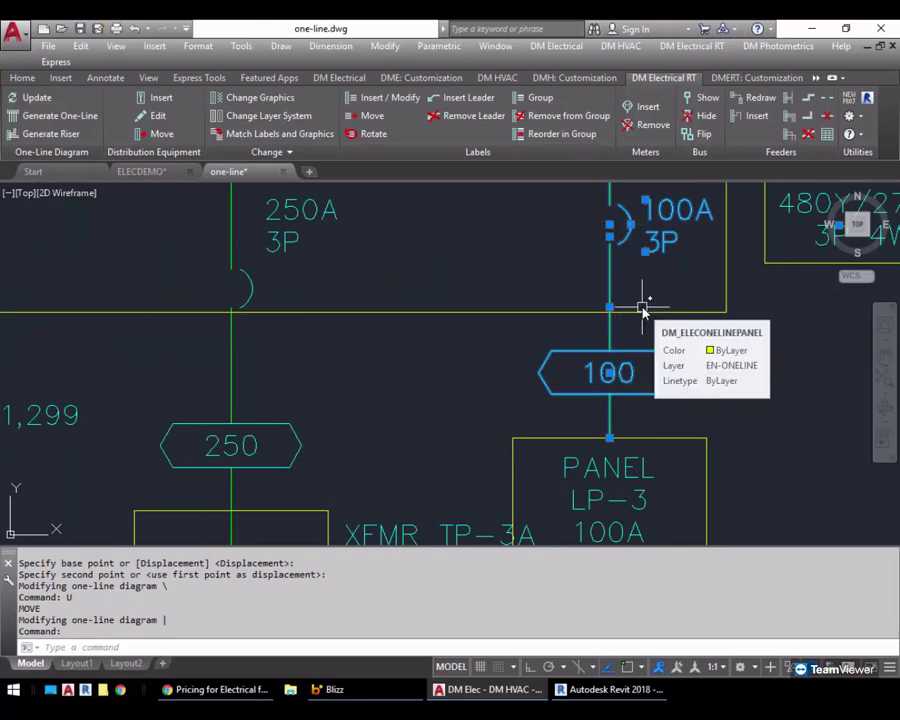
{"action": "scroll", "coordinate": [643, 310], "scroll_direction": "down", "scroll_amount": 2}
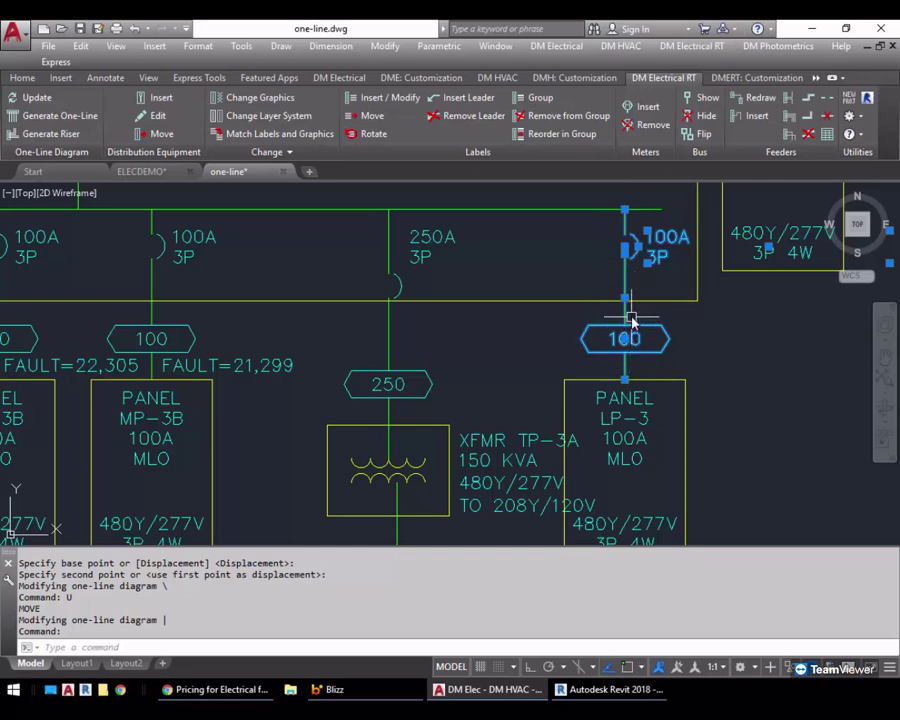
{"action": "scroll", "coordinate": [631, 317], "scroll_direction": "up", "scroll_amount": 2}
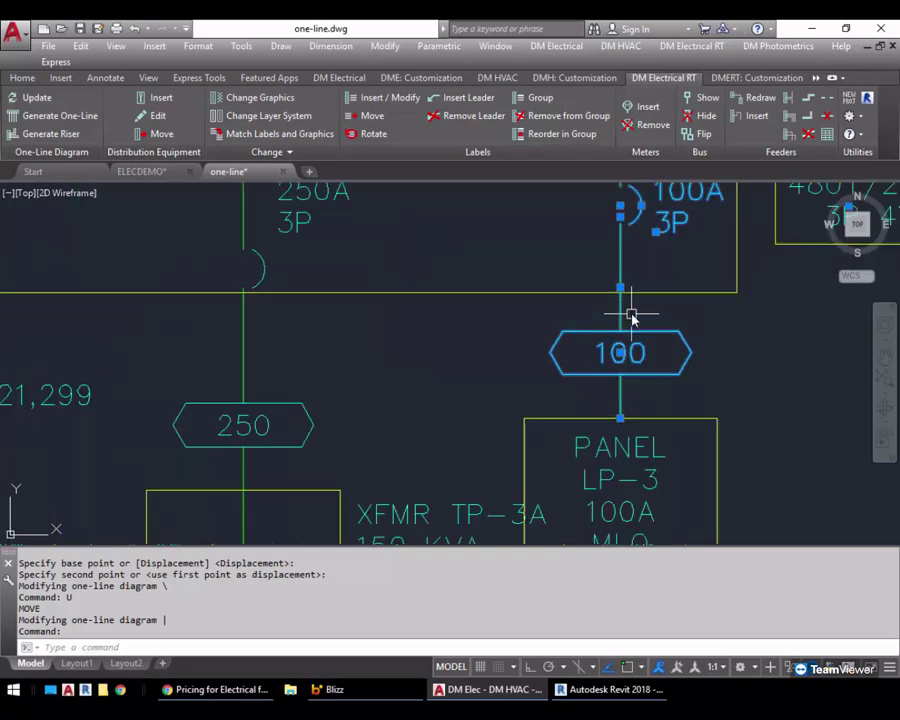
{"action": "left_click", "coordinate": [618, 201]}
{"action": "left_click", "coordinate": [638, 260]}
{"action": "mouse_move", "coordinate": [627, 205]}
{"action": "middle_mouse_down"}
{"action": "mouse_move", "coordinate": [641, 262]}
{"action": "mouse_move", "coordinate": [633, 251]}
{"action": "middle_mouse_up"}
{"action": "left_click", "coordinate": [630, 258]}
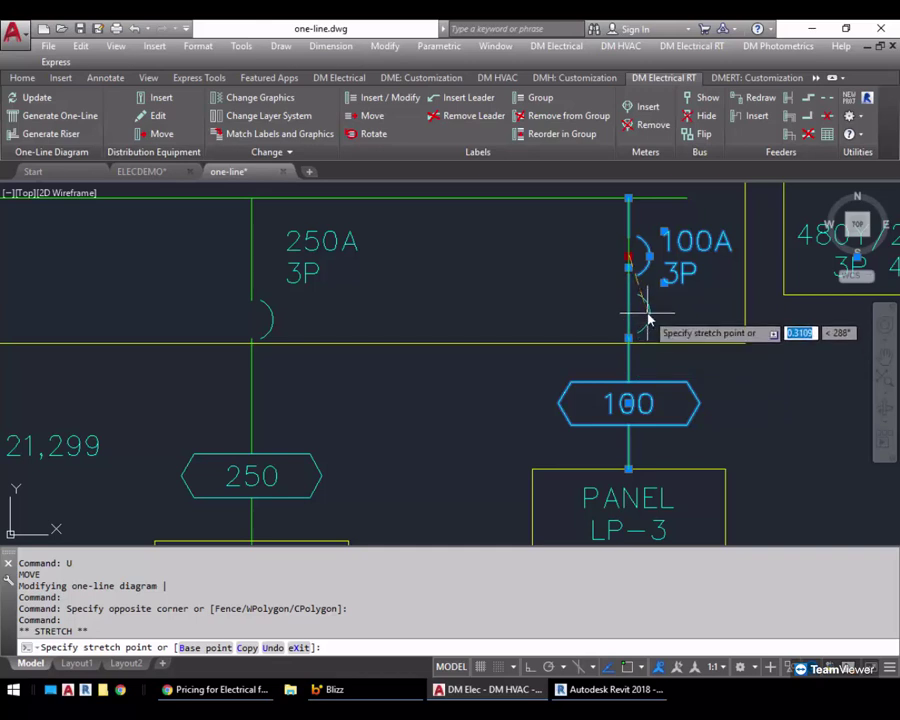
{"action": "left_click", "coordinate": [647, 312]}
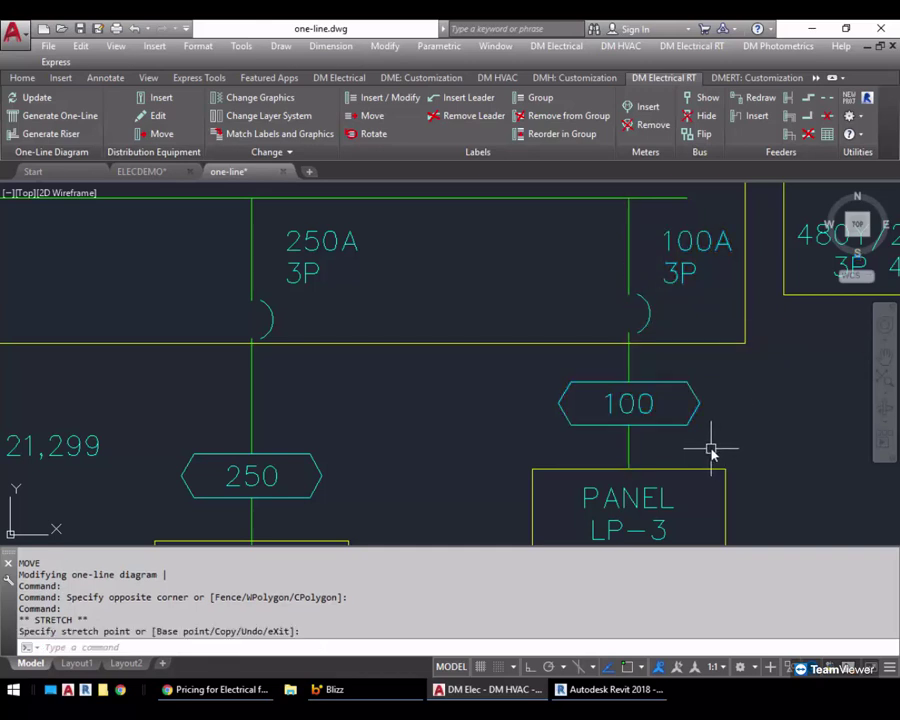
Step: Move panel LP-3 right and slightly down, clear of the XFMR TP-3A label
{"action": "key", "text": "Escape"}
{"action": "type", "text": "m"}
{"action": "key", "text": "Return"}
{"action": "left_click", "coordinate": [560, 500]}
{"action": "key", "text": "Return"}
{"action": "left_click", "coordinate": [415, 412]}
{"action": "middle_click_drag", "start_coordinate": [579, 441], "coordinate": [464, 366]}
{"action": "left_click", "coordinate": [547, 387]}
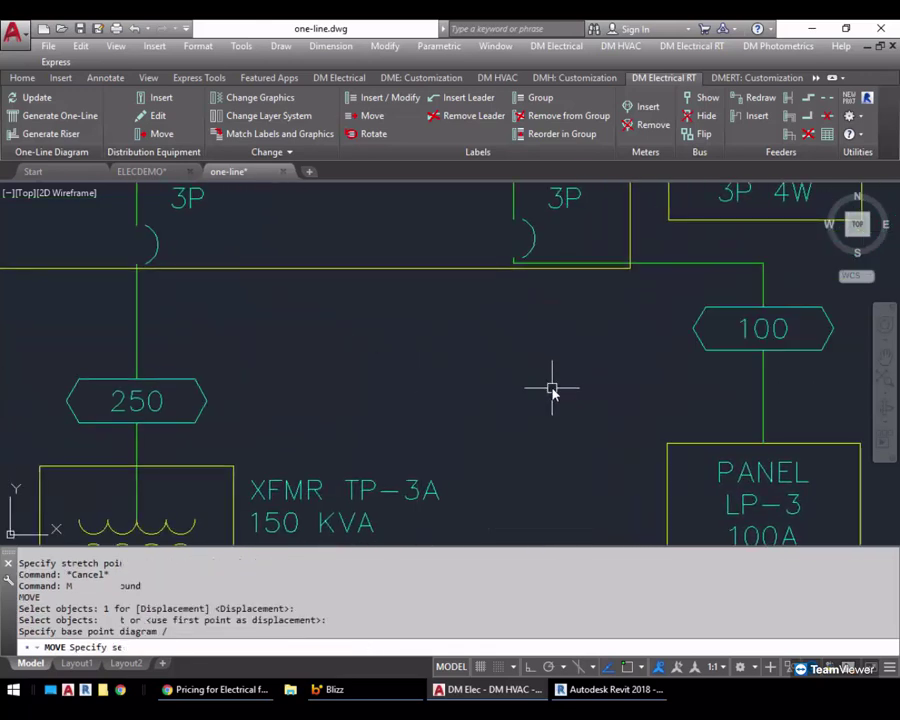
Step: Move the 250A breaker symbol on the XFMR TP-3A feeder down below the lower edge of panel MDP-3
{"action": "left_click", "coordinate": [550, 372]}
{"action": "left_click", "coordinate": [575, 343]}
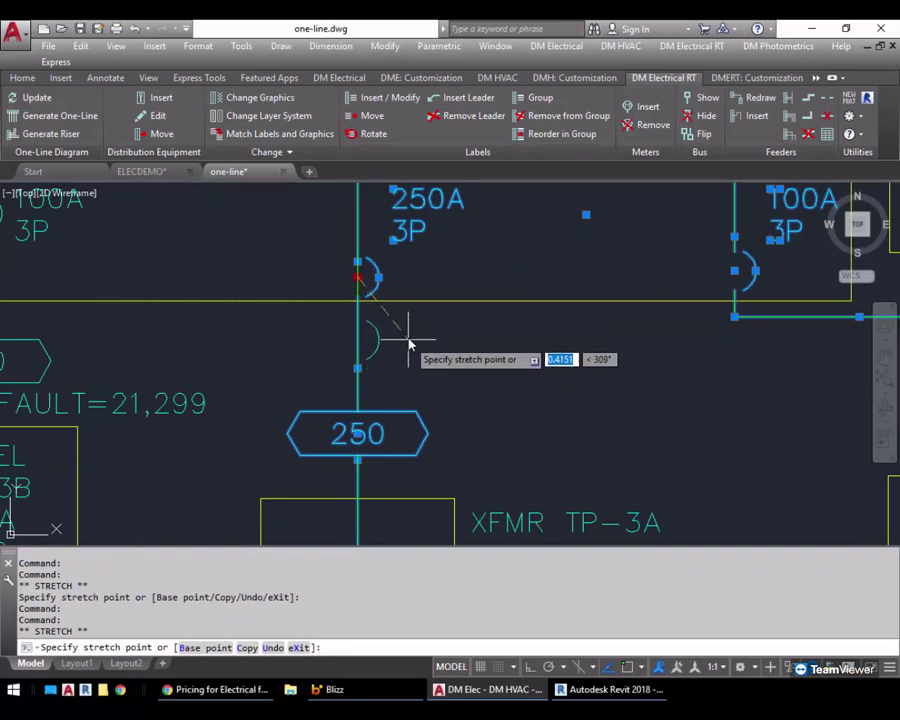
{"action": "left_click", "coordinate": [409, 344]}
{"action": "middle_click_drag", "start_coordinate": [438, 368], "coordinate": [467, 279]}
{"action": "left_click", "coordinate": [388, 277]}
{"action": "left_click", "coordinate": [376, 309]}
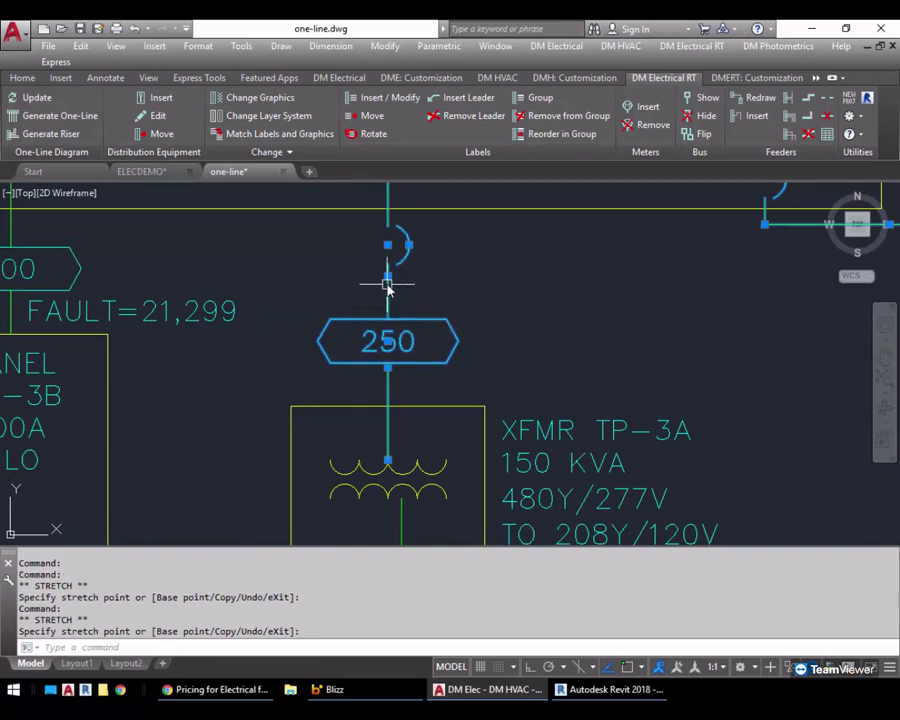
Step: Shift the lower run of the XFMR TP-3A feeder left, then realign it with the breaker at a lower bend height
{"action": "left_click", "coordinate": [387, 369]}
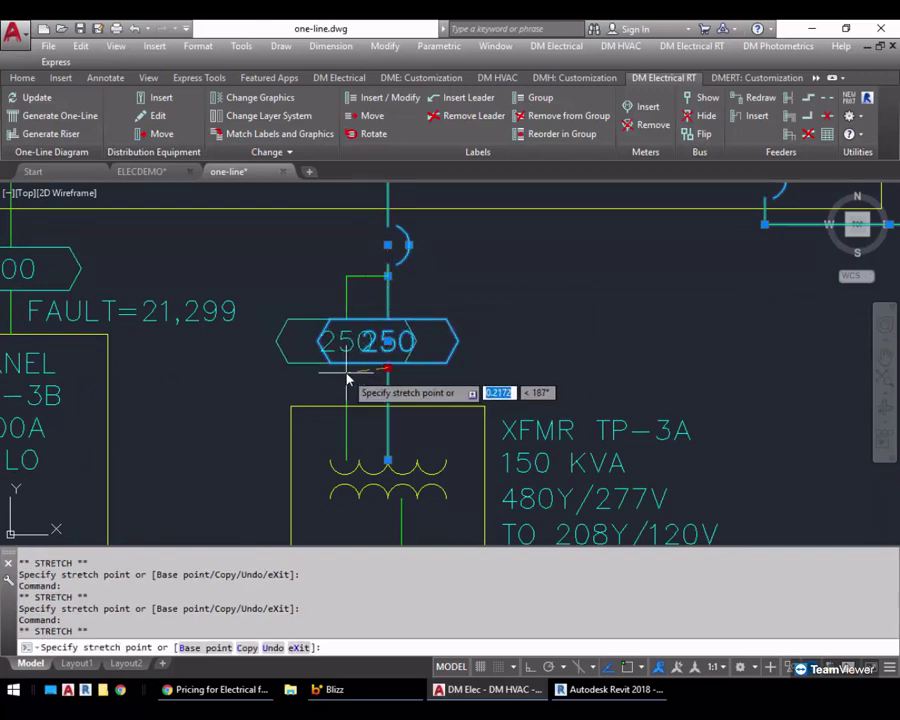
{"action": "left_click", "coordinate": [334, 370]}
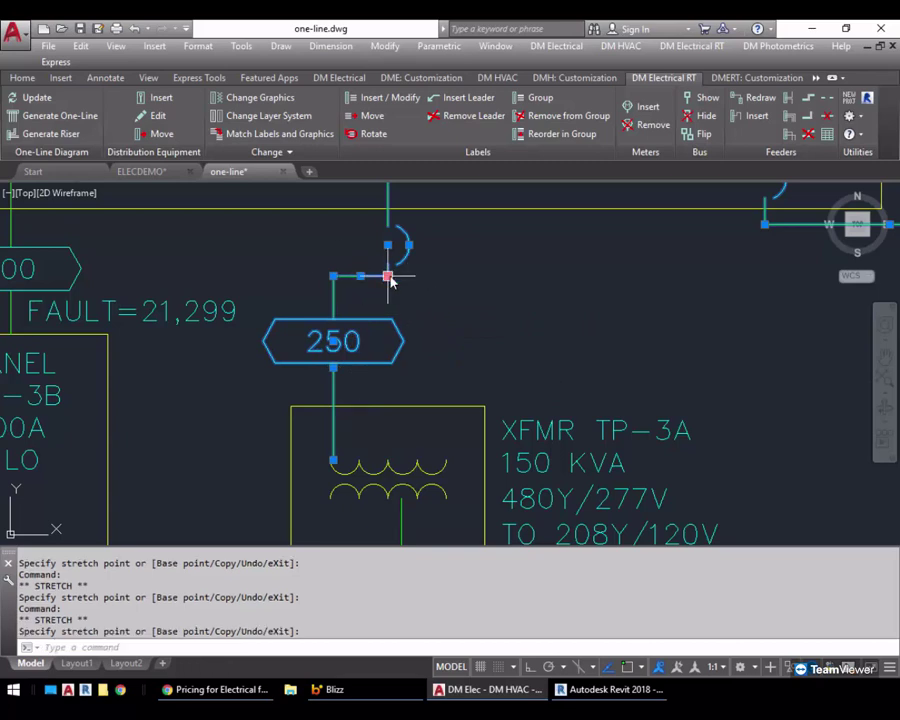
{"action": "left_click", "coordinate": [387, 276]}
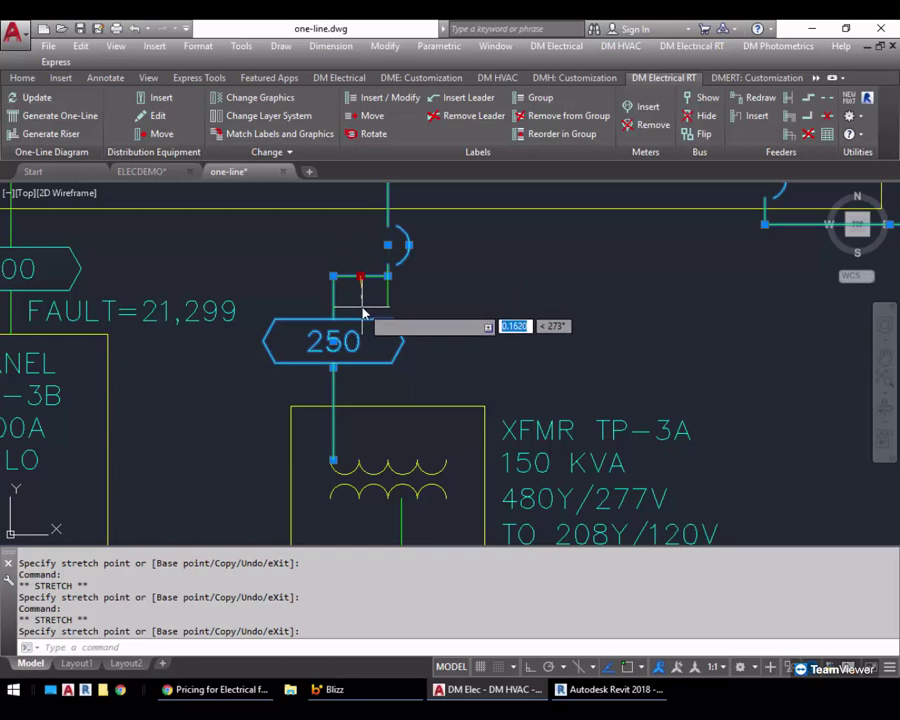
{"action": "left_click", "coordinate": [393, 309]}
Step: Move the 250A breaker symbol back up inside MDP-3, beside its 250A 3P label, and clear the selection
{"action": "left_click", "coordinate": [388, 245]}
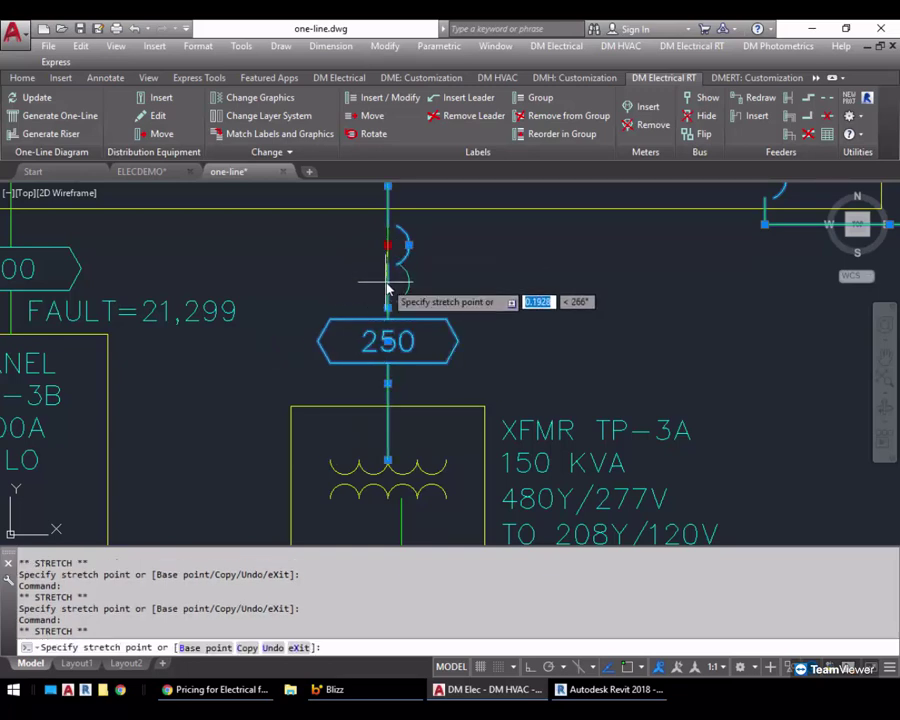
{"action": "middle_click_drag", "start_coordinate": [388, 249], "coordinate": [413, 328]}
{"action": "left_click", "coordinate": [397, 224]}
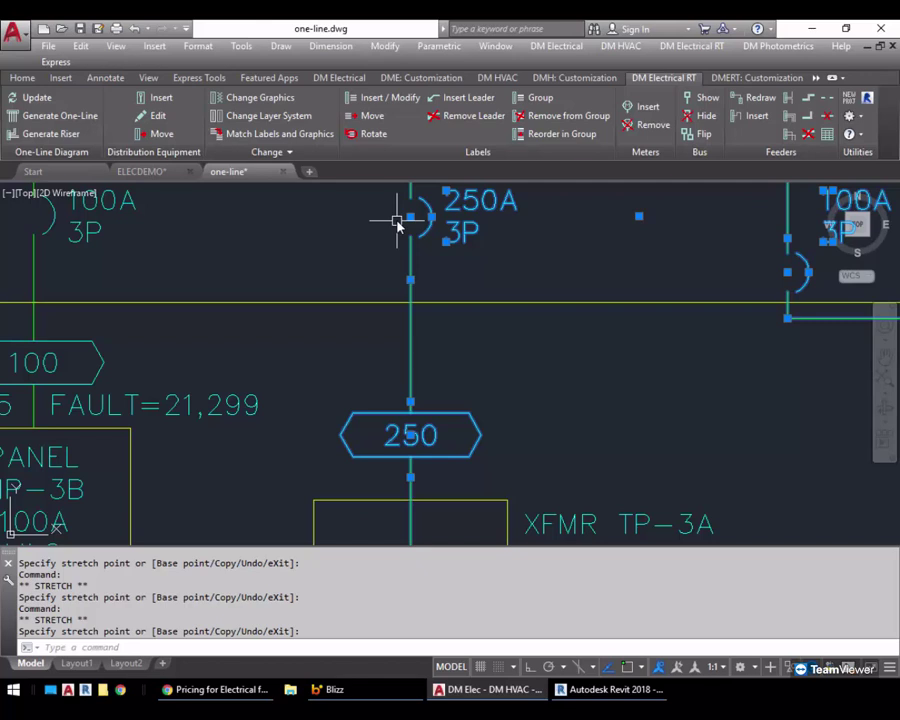
{"action": "key", "text": "Escape"}
Step: Move panel LP-3 further right and down from its upstream panel
{"action": "scroll", "coordinate": [474, 330], "scroll_direction": "down", "scroll_amount": 3}
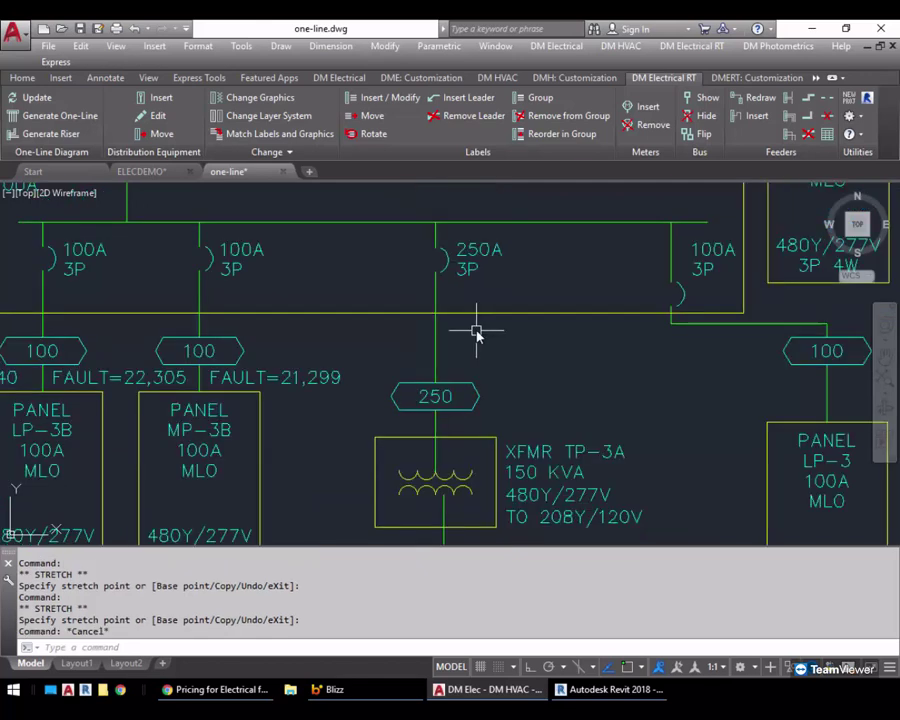
{"action": "middle_click_drag", "start_coordinate": [610, 366], "coordinate": [398, 310]}
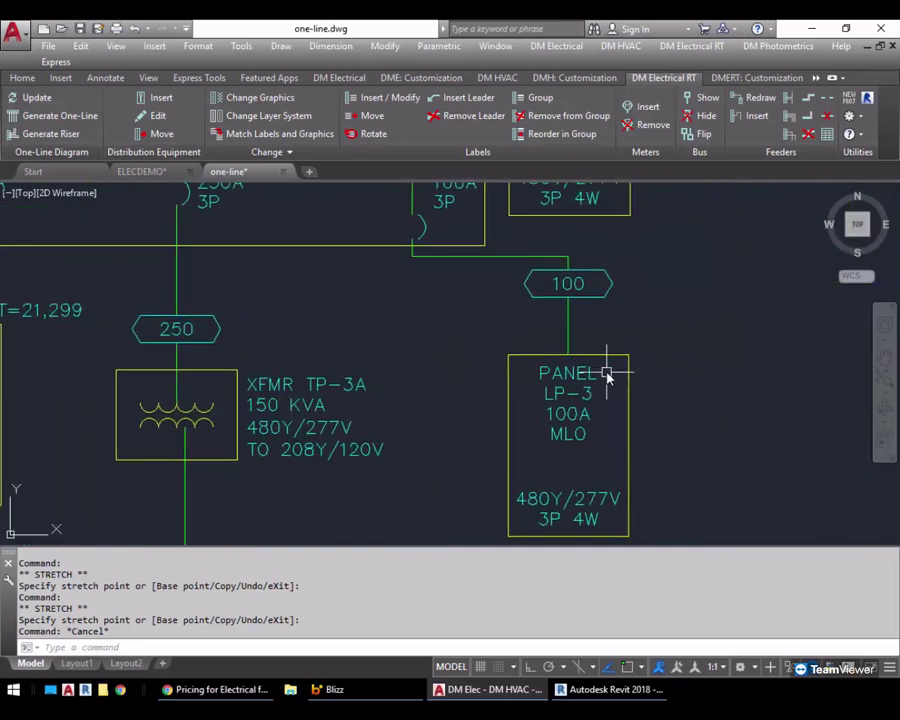
{"action": "type", "text": "m"}
{"action": "key", "text": "Return"}
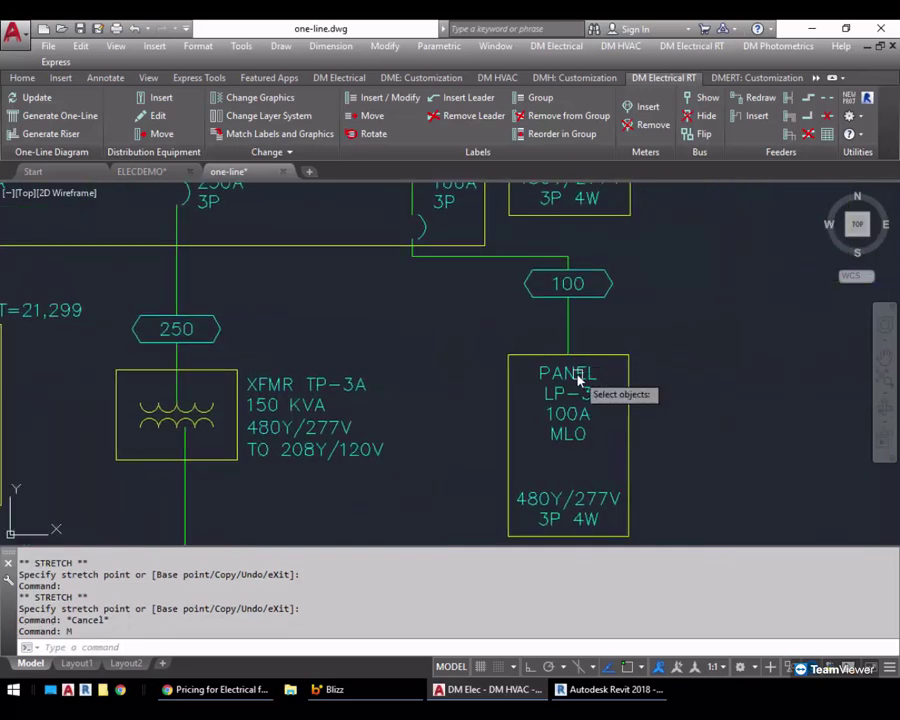
{"action": "key", "text": "Return"}
{"action": "left_click", "coordinate": [384, 315]}
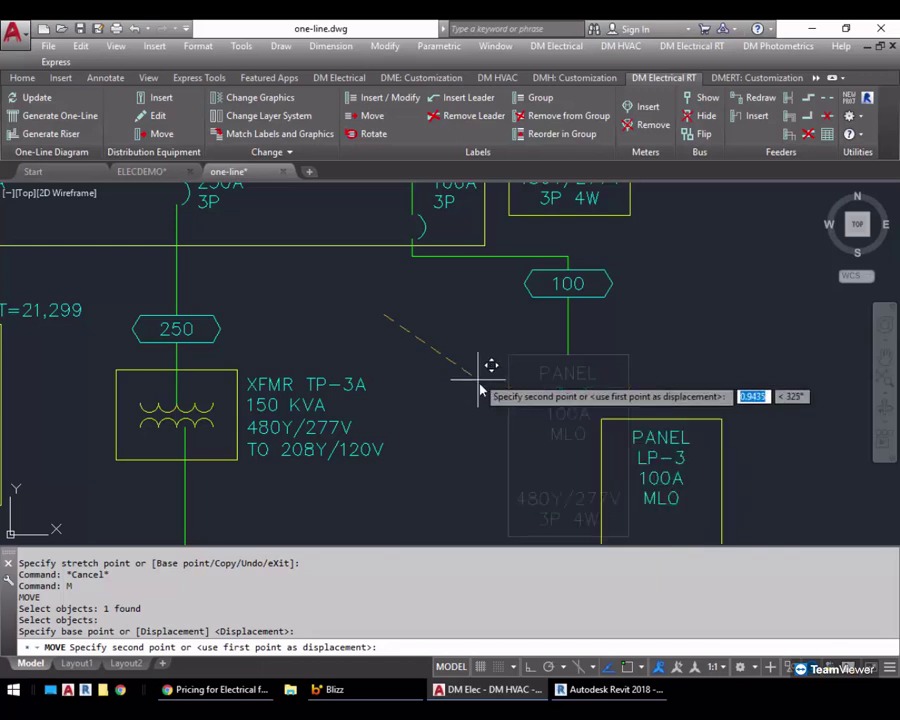
{"action": "left_click", "coordinate": [483, 385]}
{"action": "middle_click_drag", "start_coordinate": [480, 380], "coordinate": [463, 331]}
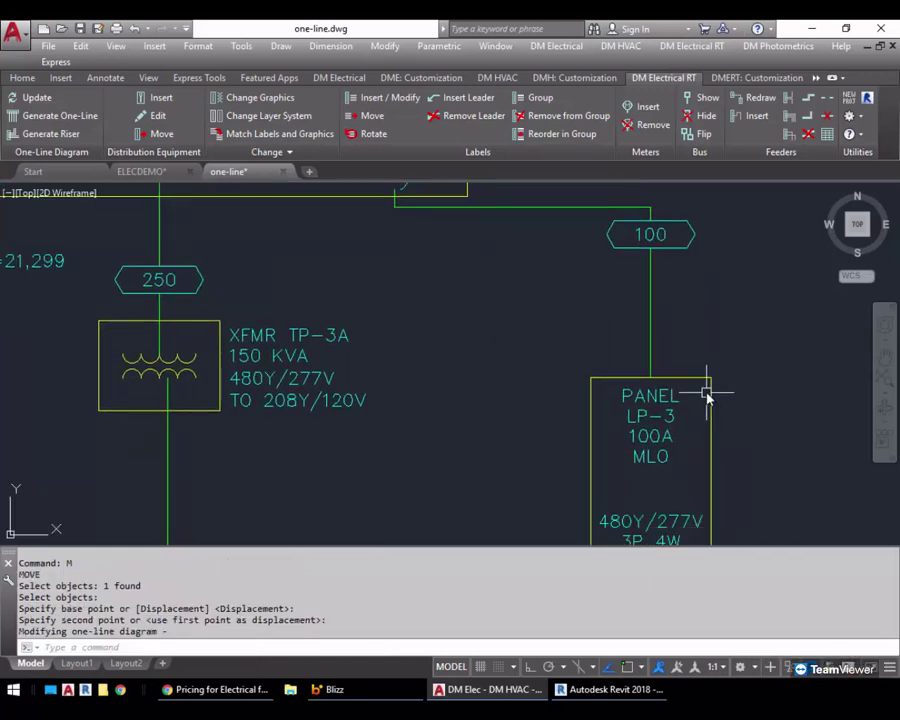
{"action": "middle_click_drag", "start_coordinate": [610, 381], "coordinate": [642, 472]}
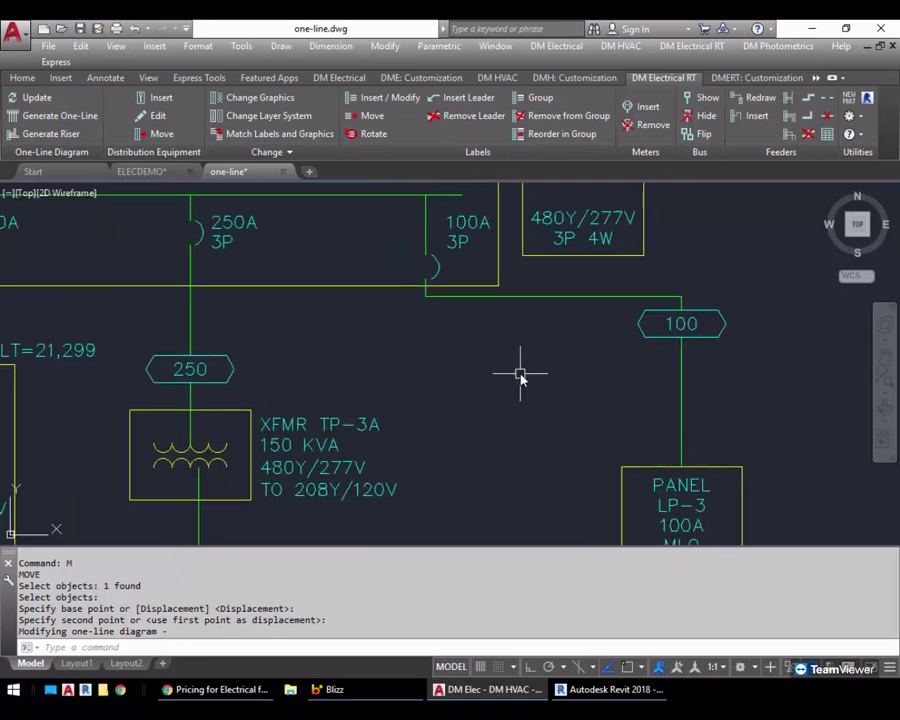
{"action": "middle_click_drag", "start_coordinate": [520, 375], "coordinate": [564, 484]}
{"action": "scroll", "coordinate": [564, 484], "scroll_direction": "down", "scroll_amount": 2}
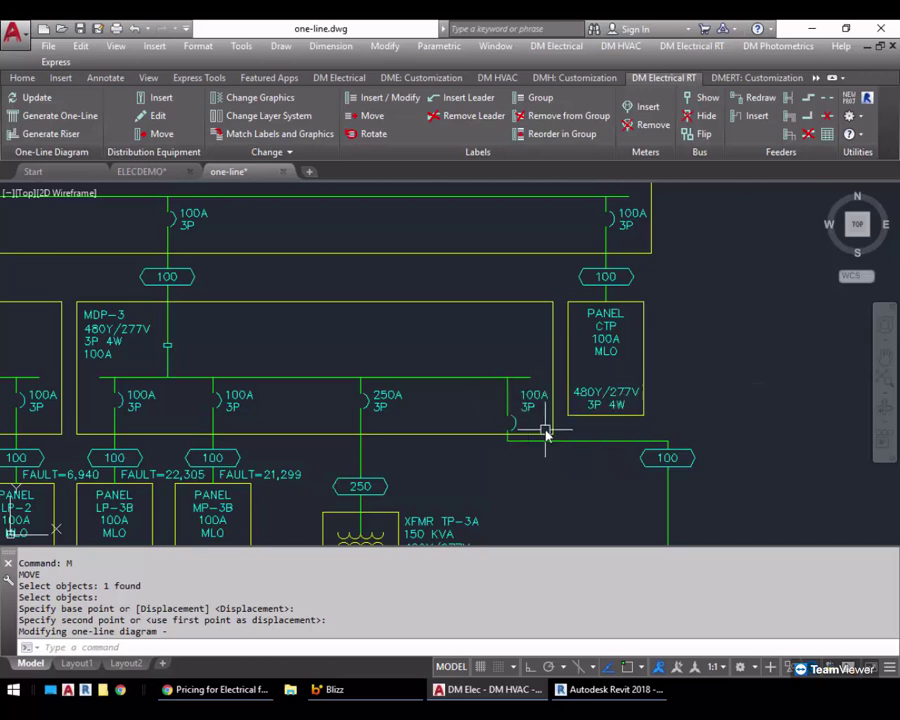
Step: Move transformer XFMR TP-3A to the right, offset from its 250A breaker
{"action": "middle_click_drag", "start_coordinate": [545, 432], "coordinate": [595, 242]}
{"action": "type", "text": "m"}
{"action": "key", "text": "Return"}
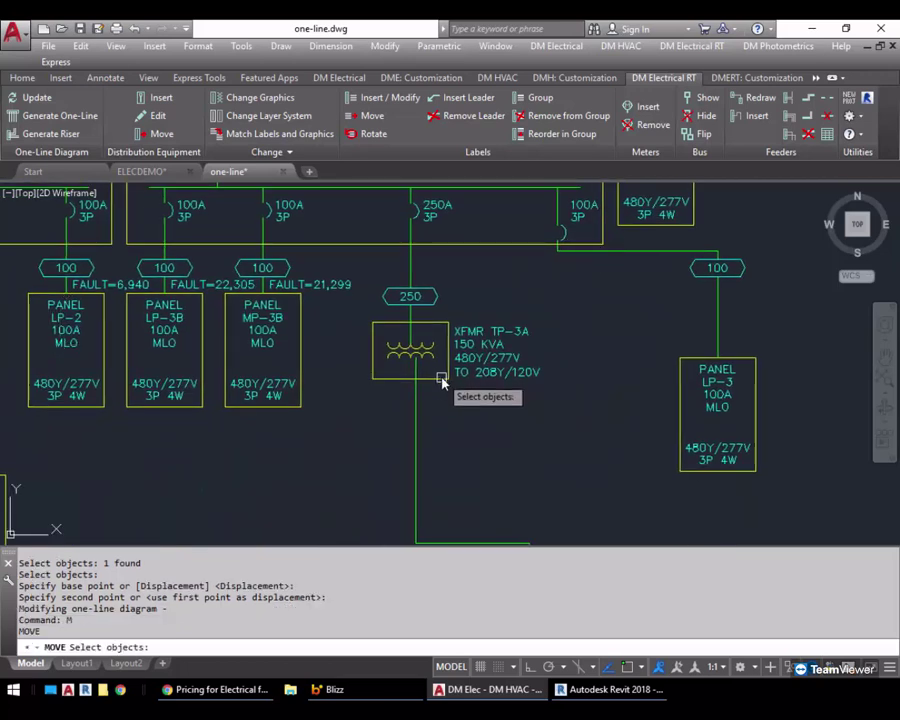
{"action": "left_click", "coordinate": [441, 380]}
{"action": "key", "text": "Return"}
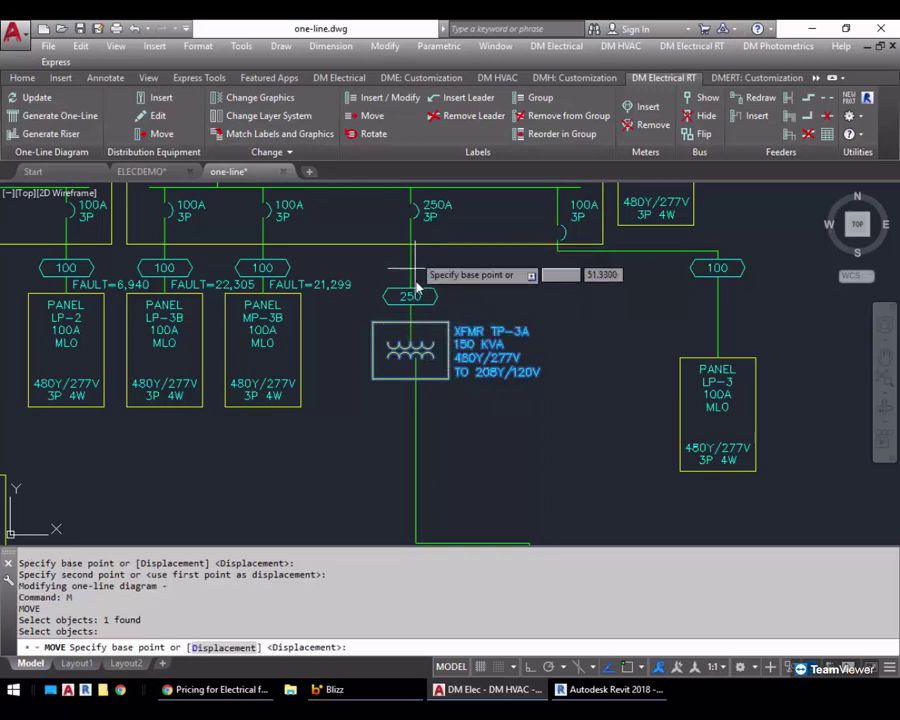
{"action": "left_click", "coordinate": [354, 472]}
{"action": "left_click", "coordinate": [434, 463]}
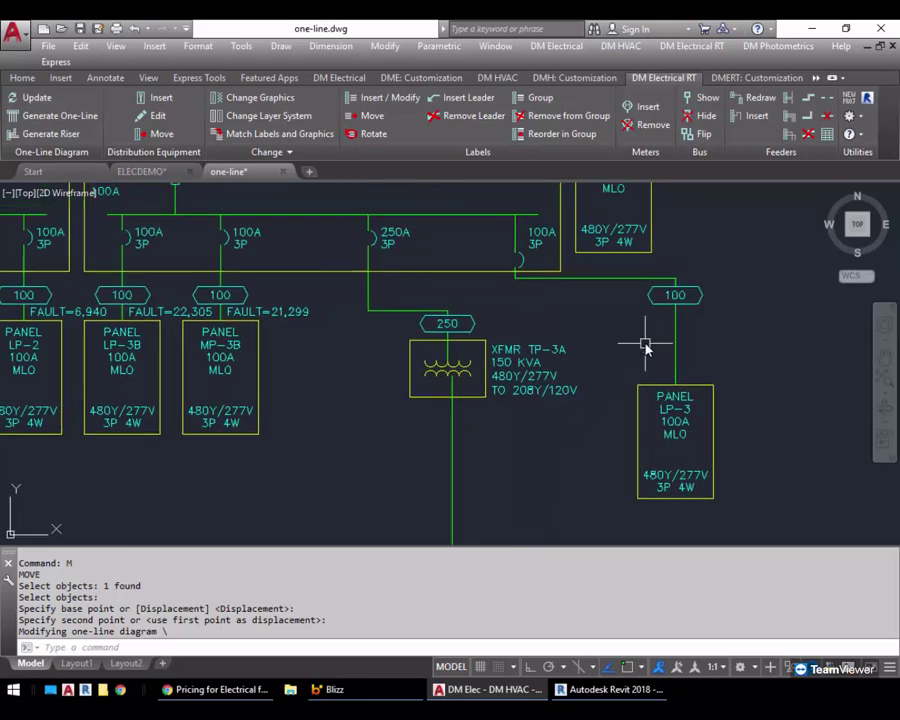
Step: Move only the LP-3 feeder down and slightly left, without selecting the panel
{"action": "type", "text": "M"}
{"action": "key", "text": "Return"}
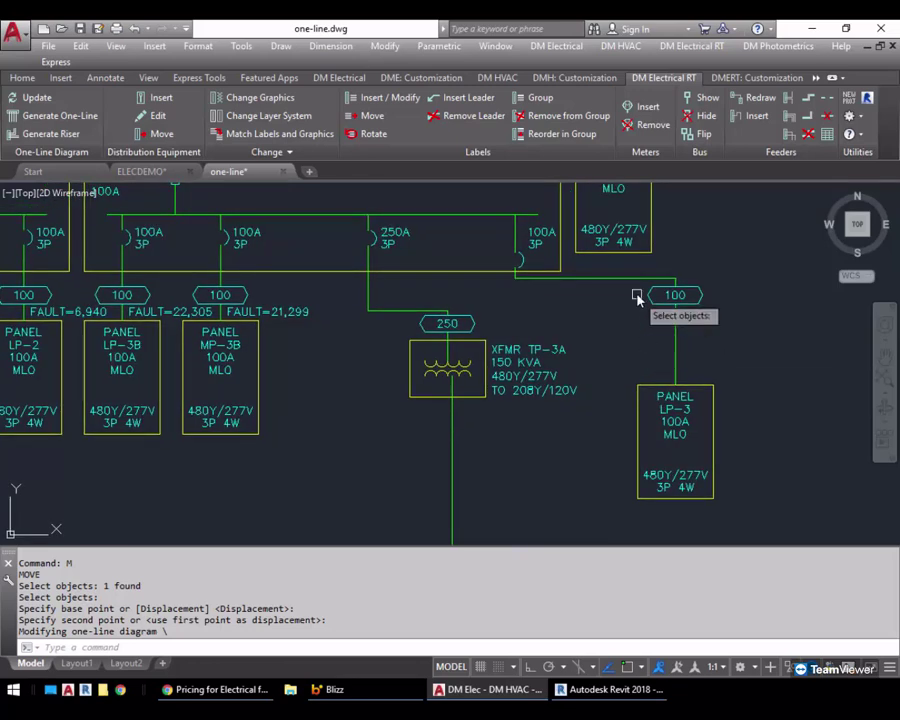
{"action": "left_click", "coordinate": [622, 282]}
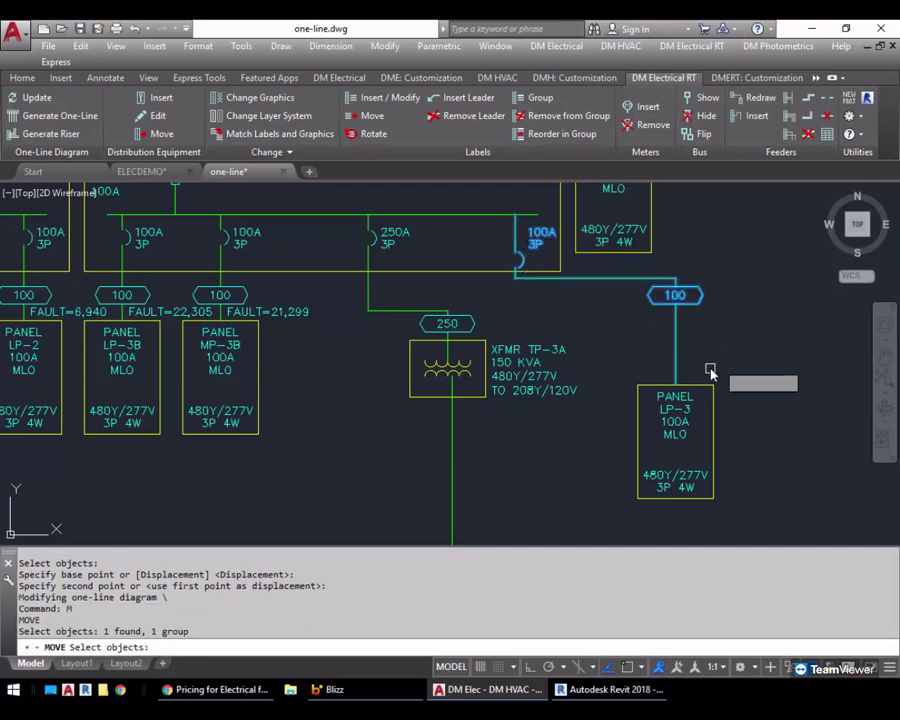
{"action": "key", "text": "Return"}
{"action": "left_click", "coordinate": [740, 255]}
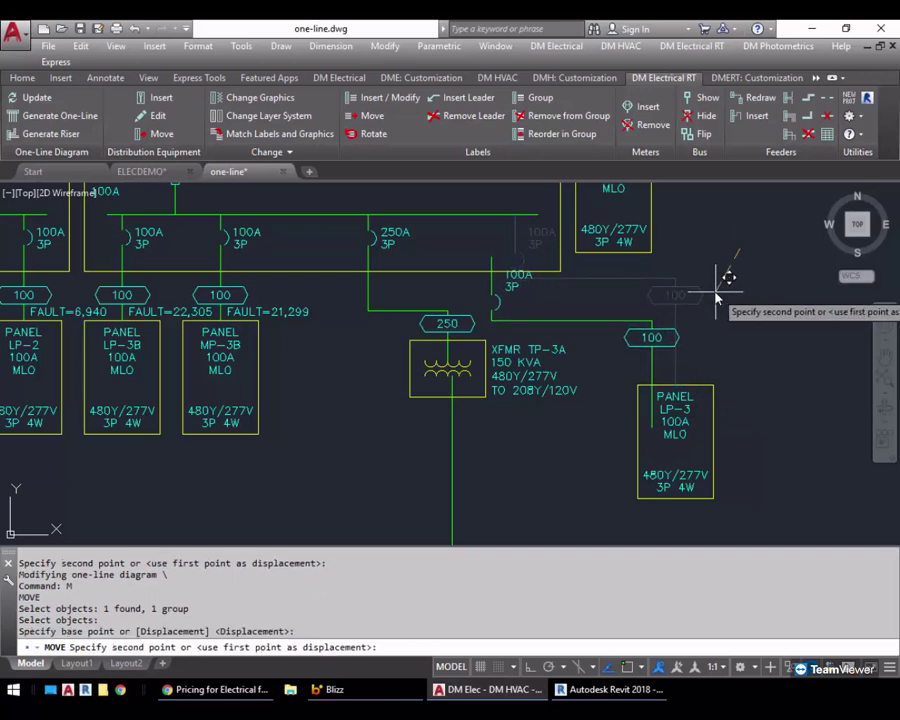
{"action": "left_click", "coordinate": [714, 292]}
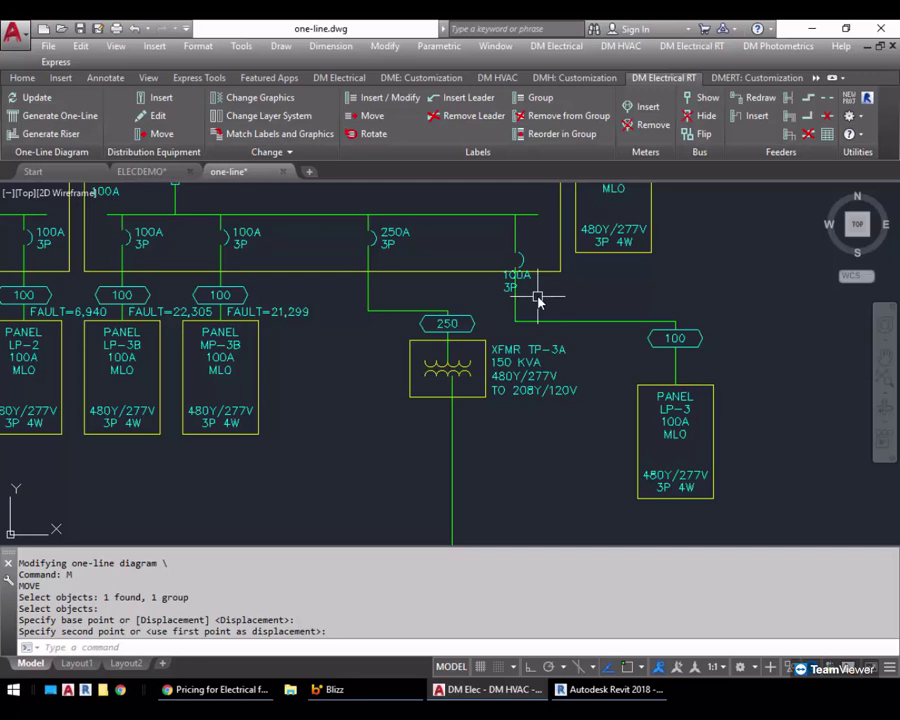
Step: Move the LP-3 feeder up and right so its 100A 3P label sits beside the breaker symbol
{"action": "type", "text": "m"}
{"action": "key", "text": "Return"}
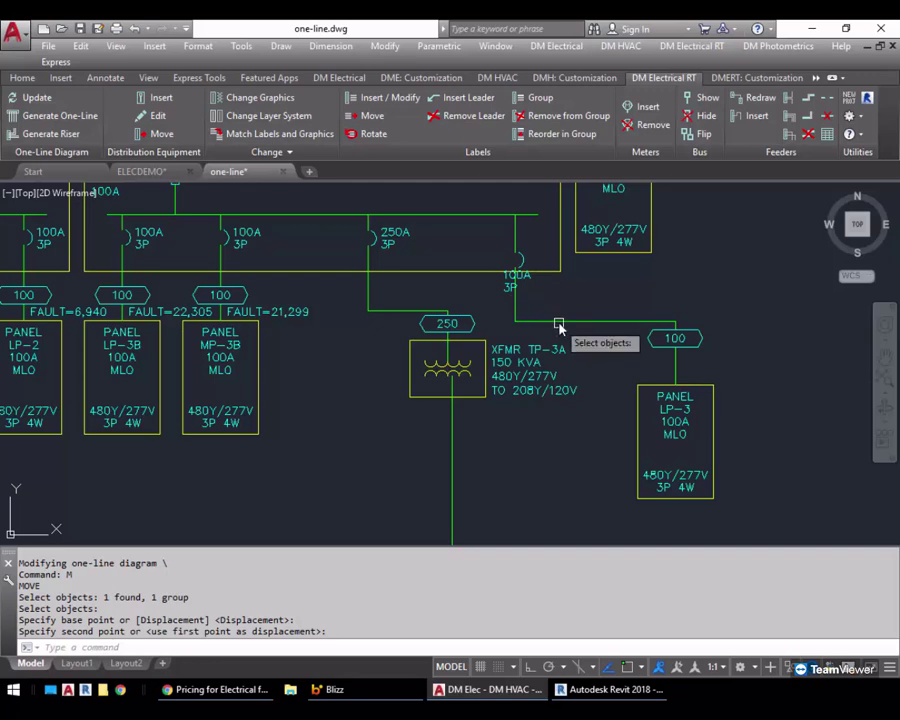
{"action": "left_click", "coordinate": [560, 322]}
{"action": "key", "text": "Return"}
{"action": "left_click", "coordinate": [605, 356]}
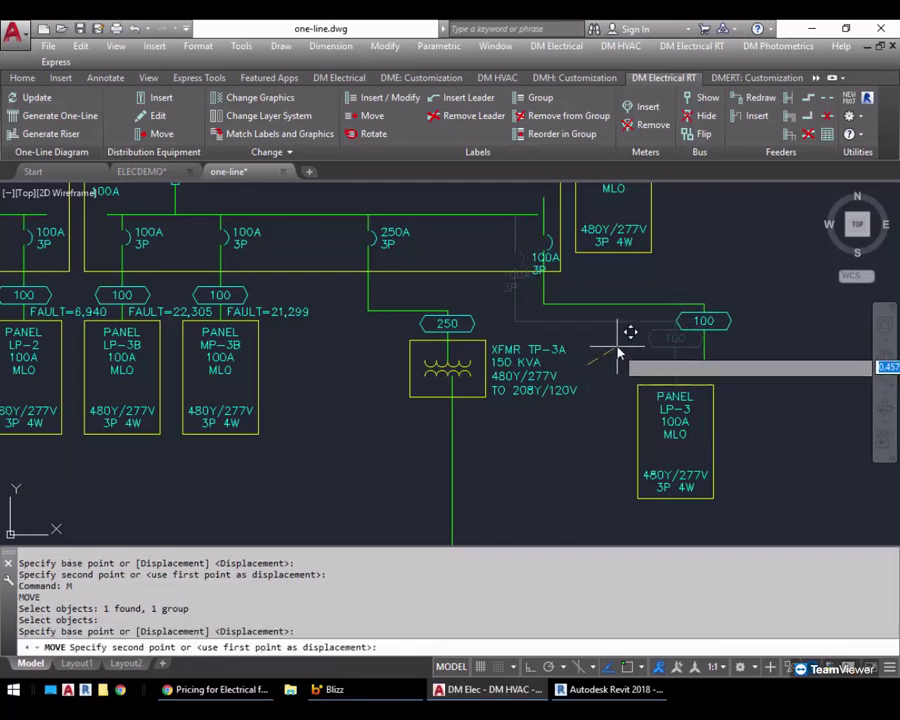
{"action": "left_click", "coordinate": [628, 334]}
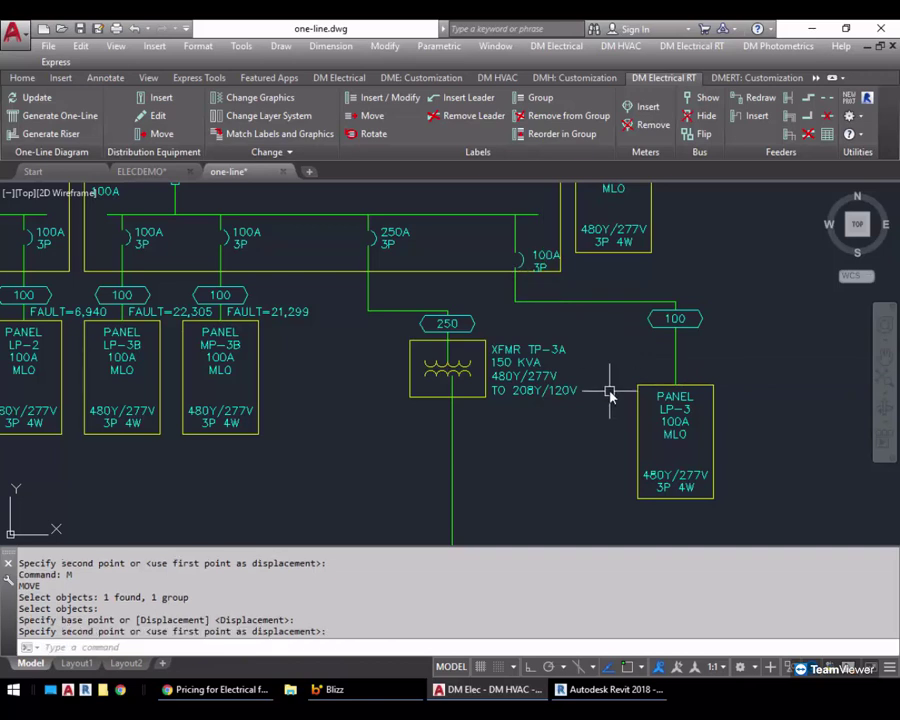
Step: Move panel LP-3 and its feeder together down and right, past the XFMR TP-3A label
{"action": "type", "text": "m"}
{"action": "key", "text": "Return"}
{"action": "left_click", "coordinate": [757, 492]}
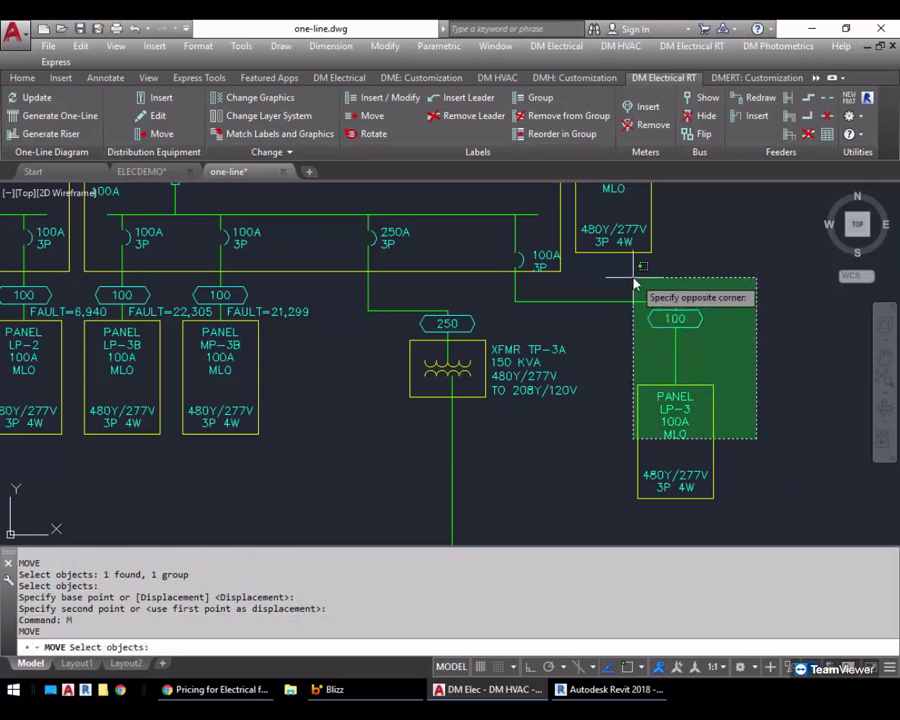
{"action": "left_click", "coordinate": [636, 278]}
{"action": "key", "text": "Return"}
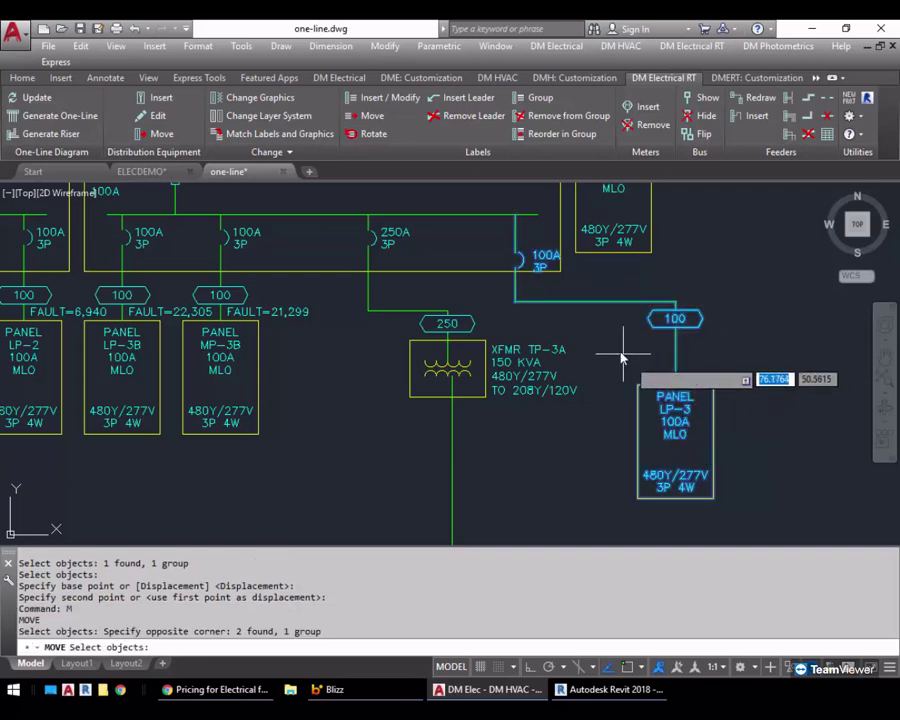
{"action": "left_click", "coordinate": [616, 353]}
{"action": "mouse_move", "coordinate": [656, 414]}
{"action": "middle_mouse_down"}
{"action": "mouse_move", "coordinate": [667, 420]}
{"action": "mouse_move", "coordinate": [640, 371]}
{"action": "middle_mouse_up"}
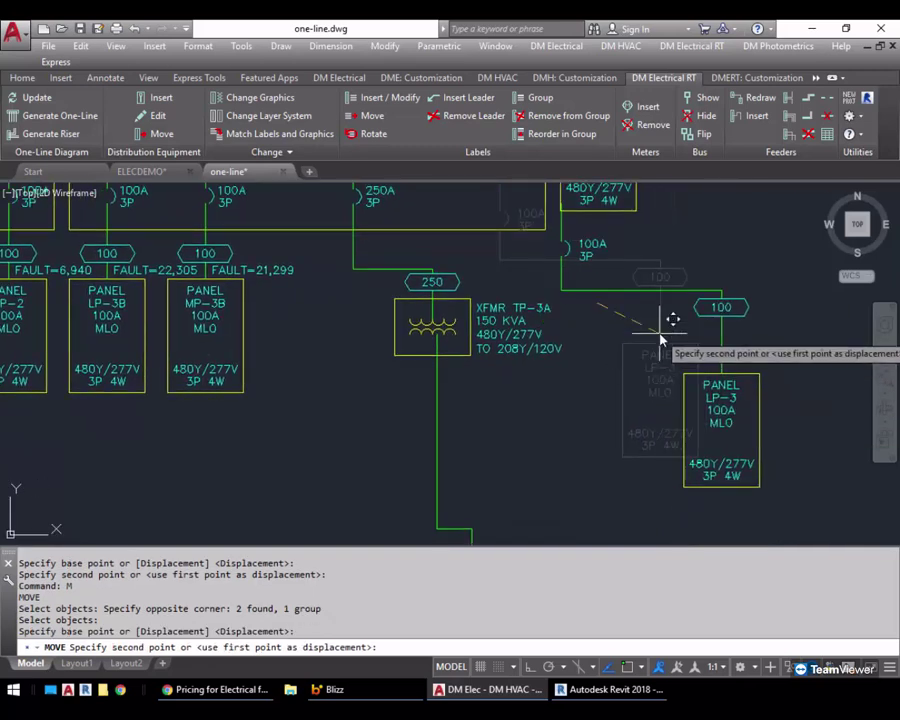
{"action": "middle_click_drag", "start_coordinate": [617, 250], "coordinate": [629, 291]}
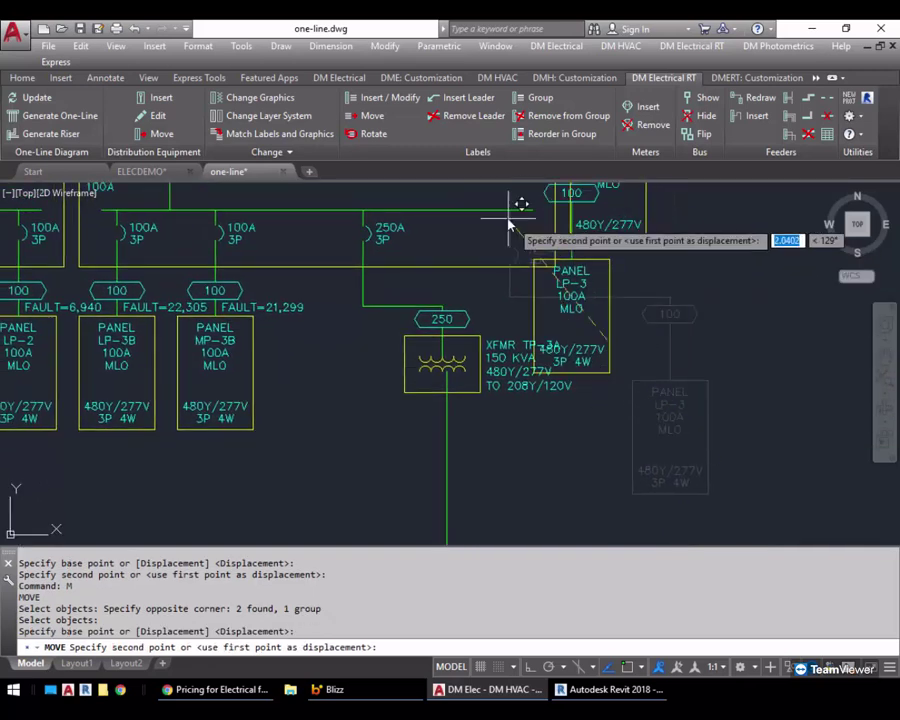
{"action": "middle_click_drag", "start_coordinate": [683, 402], "coordinate": [609, 321]}
{"action": "scroll", "coordinate": [598, 361], "scroll_direction": "down", "scroll_amount": 2}
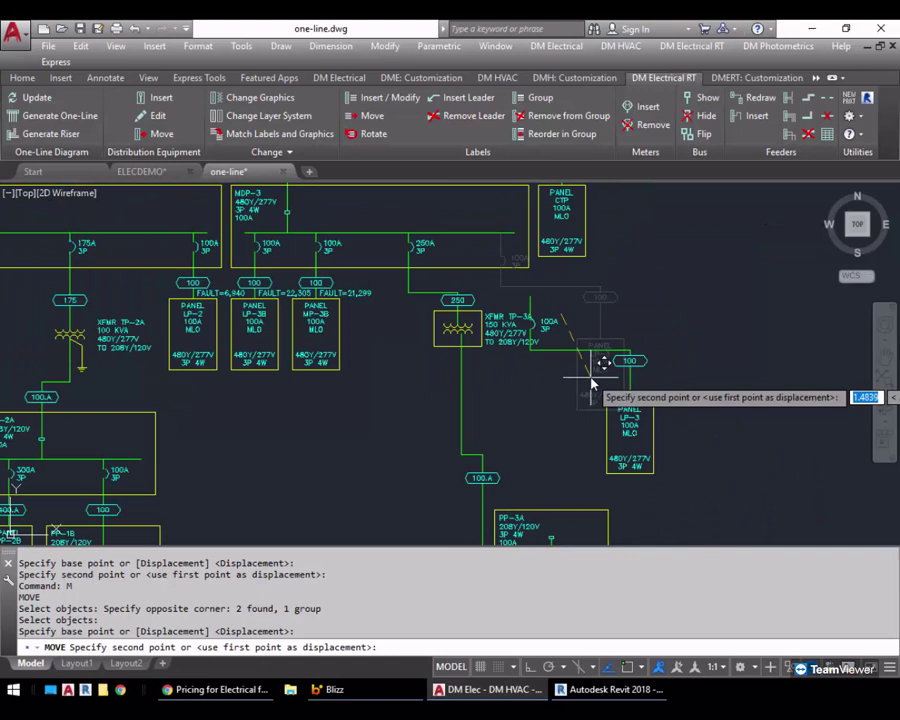
{"action": "left_click", "coordinate": [597, 374]}
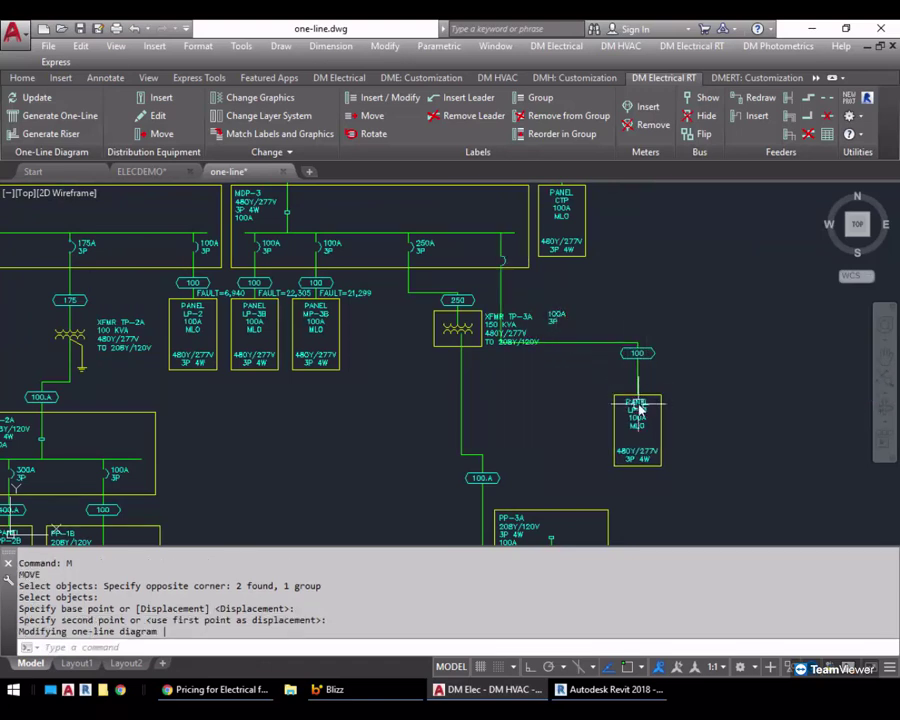
{"action": "mouse_move", "coordinate": [643, 430]}
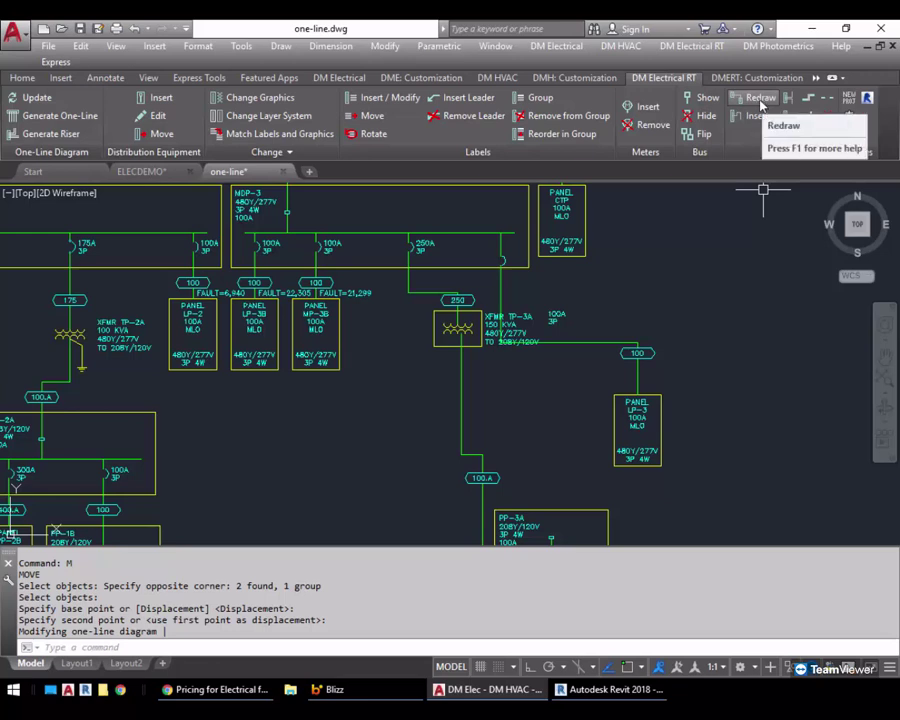
{"action": "left_click", "coordinate": [345, 78]}
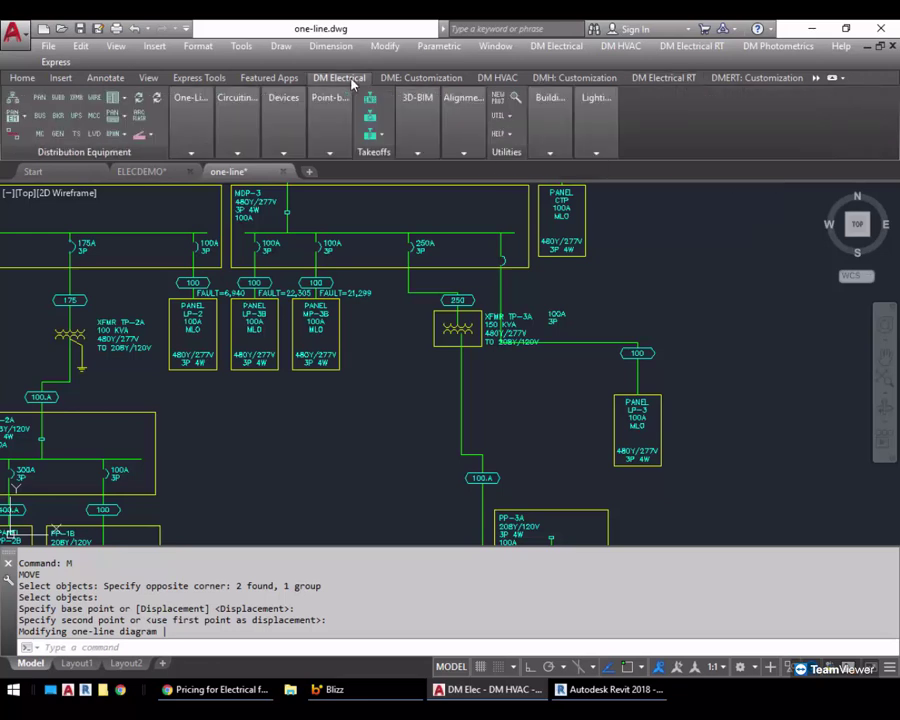
{"action": "mouse_move", "coordinate": [196, 119]}
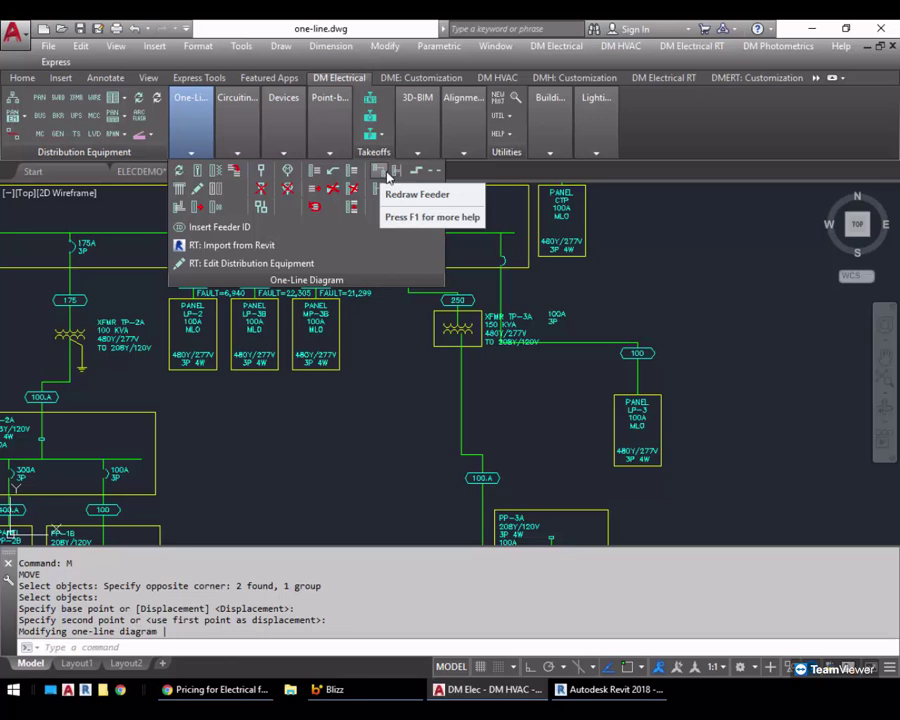
{"action": "left_click", "coordinate": [657, 80]}
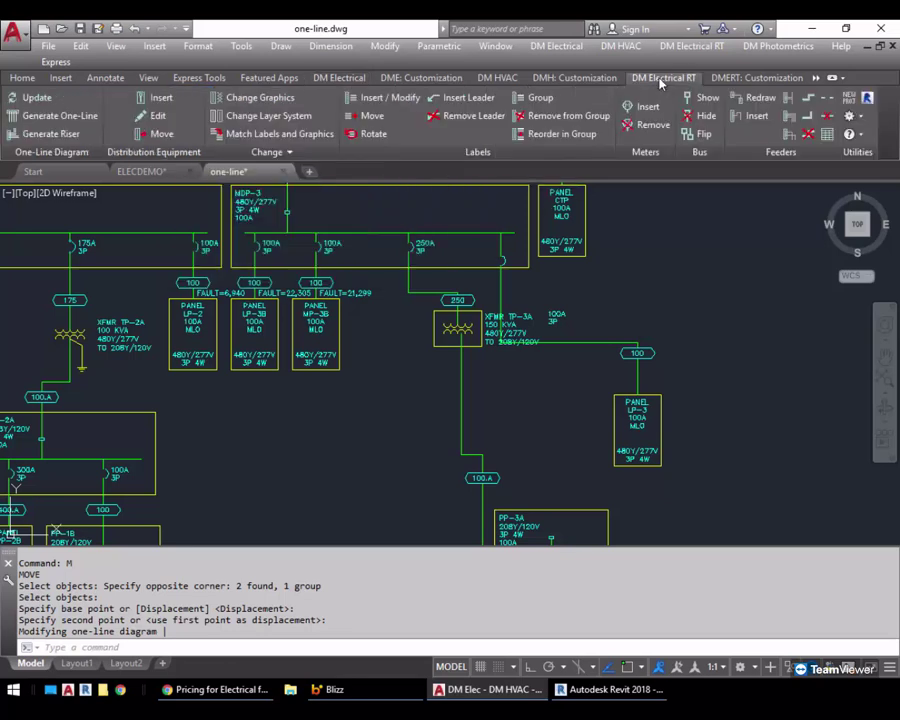
Step: Erase the feeder between panel LP-3 and MDP-3
{"action": "left_click", "coordinate": [757, 100]}
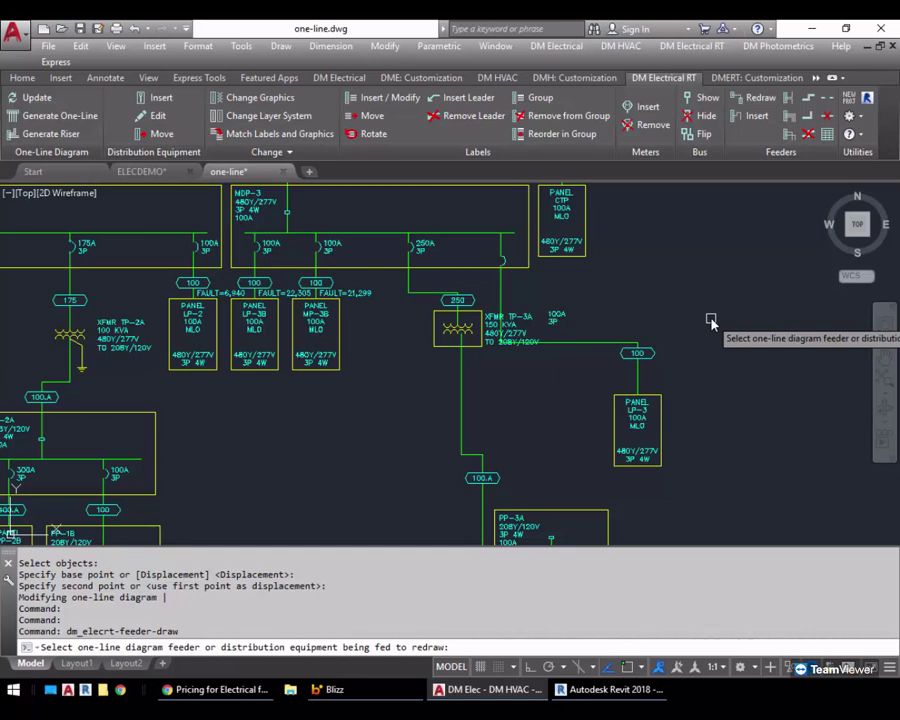
{"action": "key", "text": "Escape"}
{"action": "type", "text": "E"}
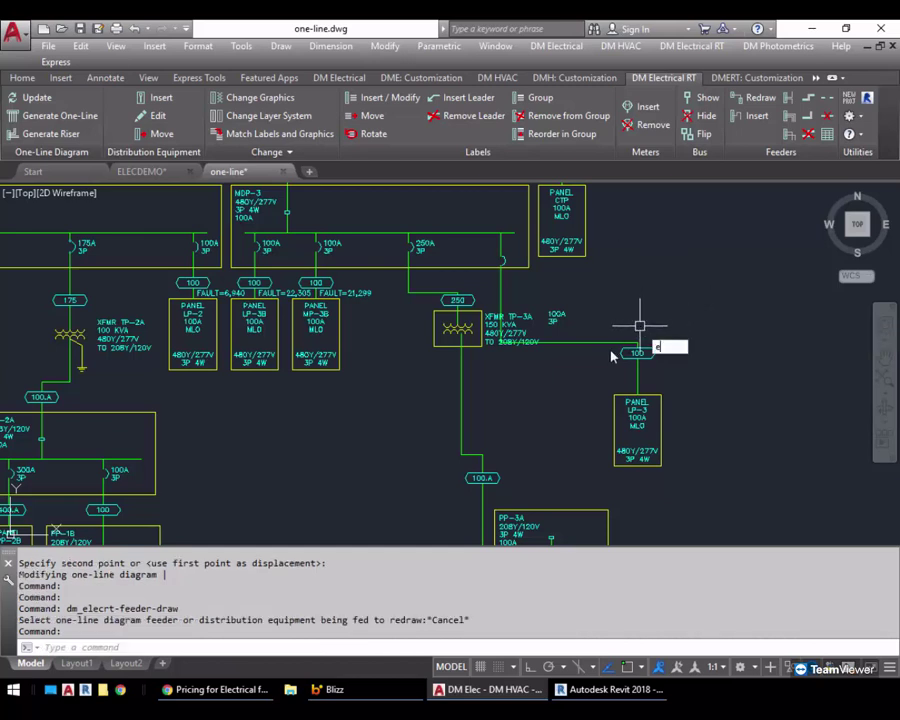
{"action": "key", "text": "Return"}
{"action": "left_click", "coordinate": [593, 345]}
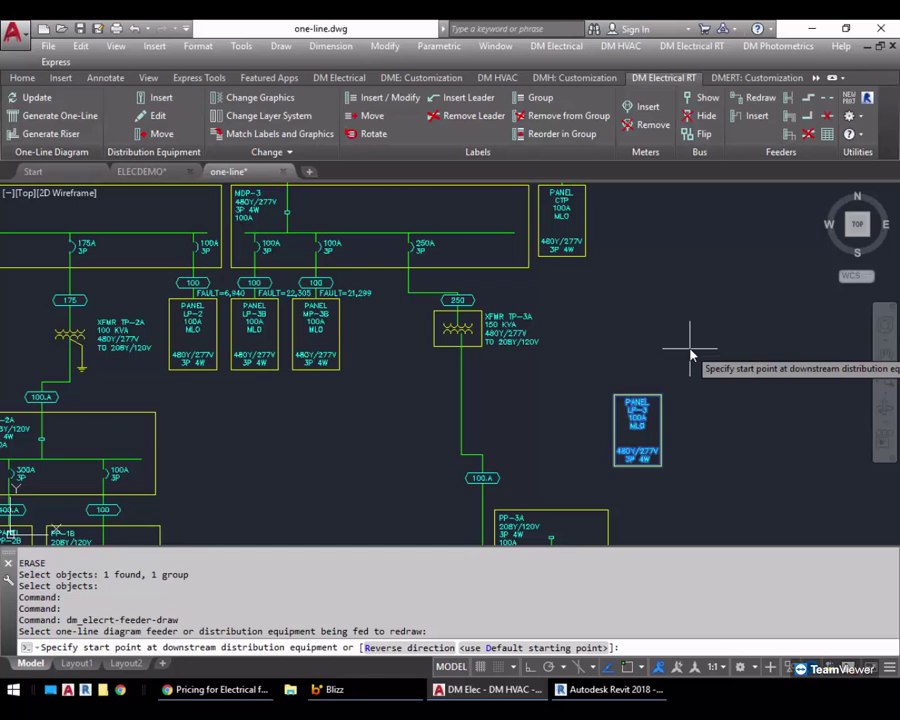
Step: Start redrawing the LP-3 feeder at the midpoint of the panel's top edge, running straight up and across towards MDP-3 with Ortho on
{"action": "type", "text": "mid"}
{"action": "key", "text": "Return"}
{"action": "left_click", "coordinate": [637, 395]}
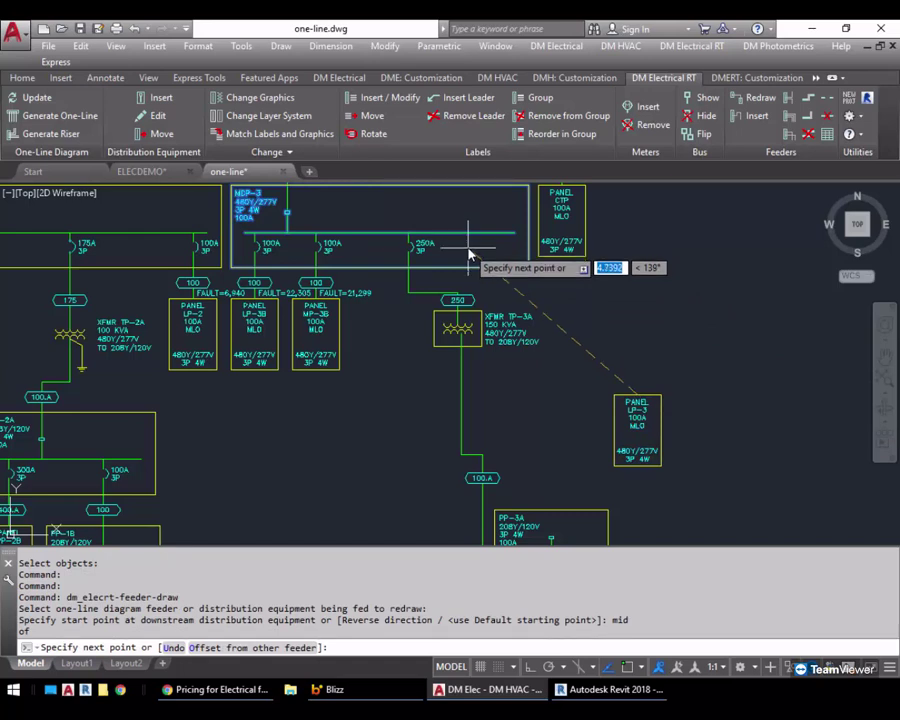
{"action": "key", "text": "F8"}
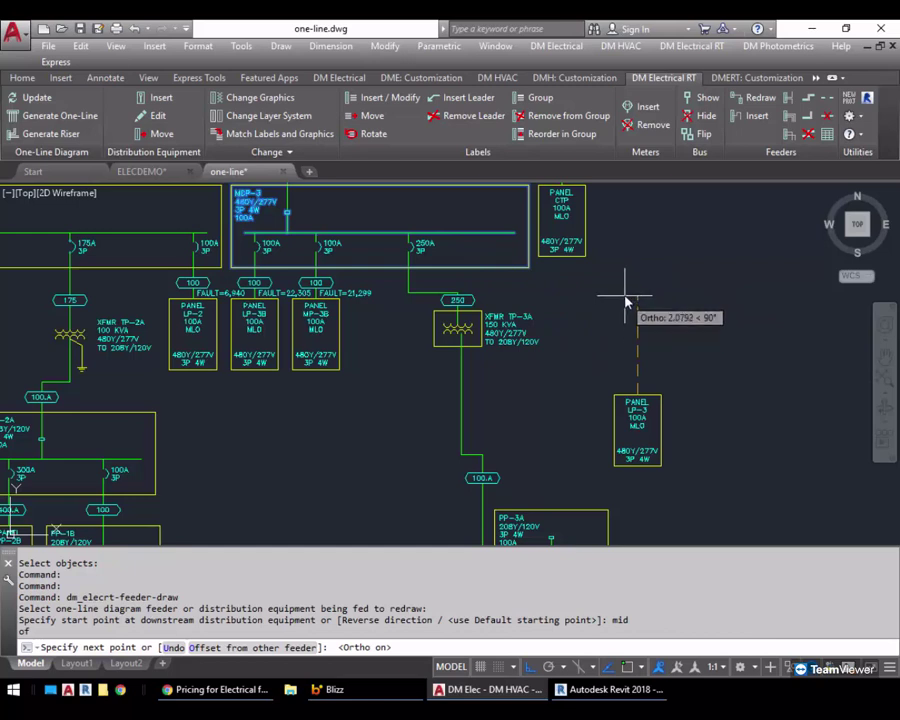
{"action": "left_click", "coordinate": [628, 287]}
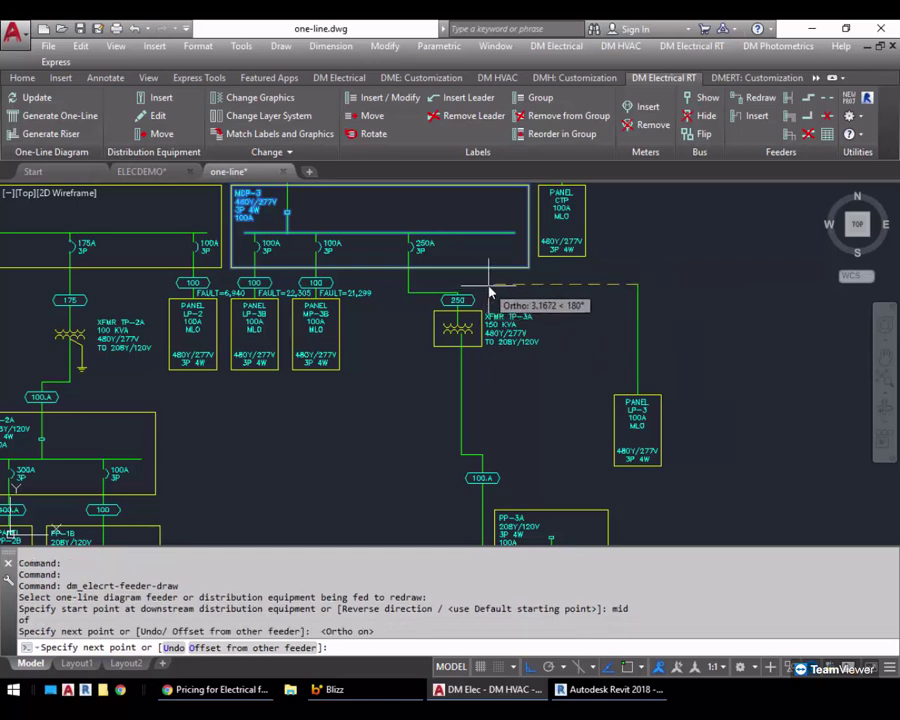
{"action": "left_click", "coordinate": [483, 290]}
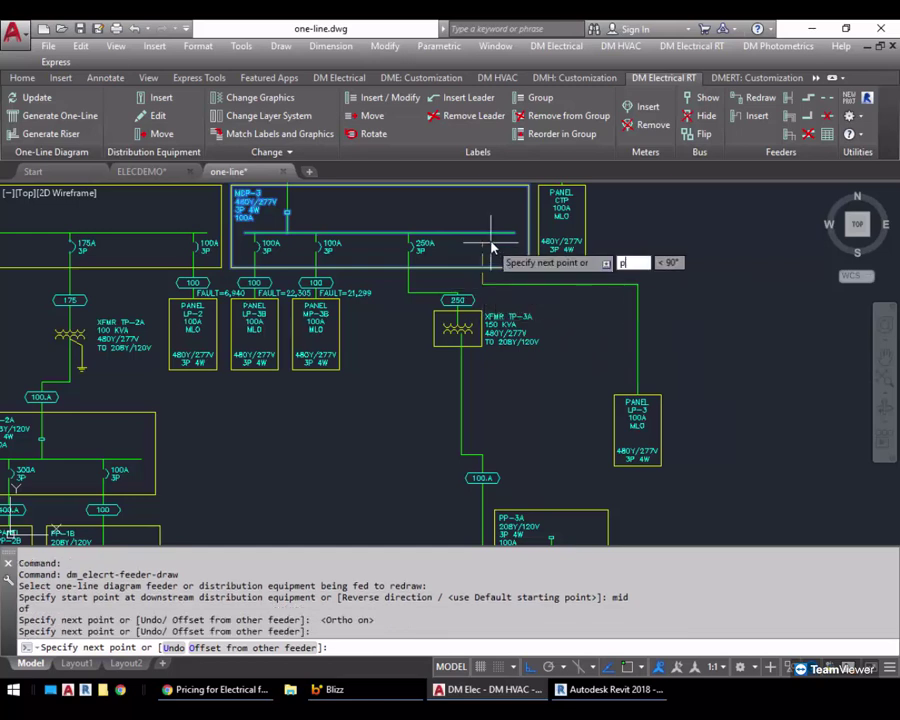
Step: End the LP-3 feeder perpendicular to the MDP-3 bus and place its 100 label on the horizontal run
{"action": "type", "text": "per"}
{"action": "key", "text": "Return"}
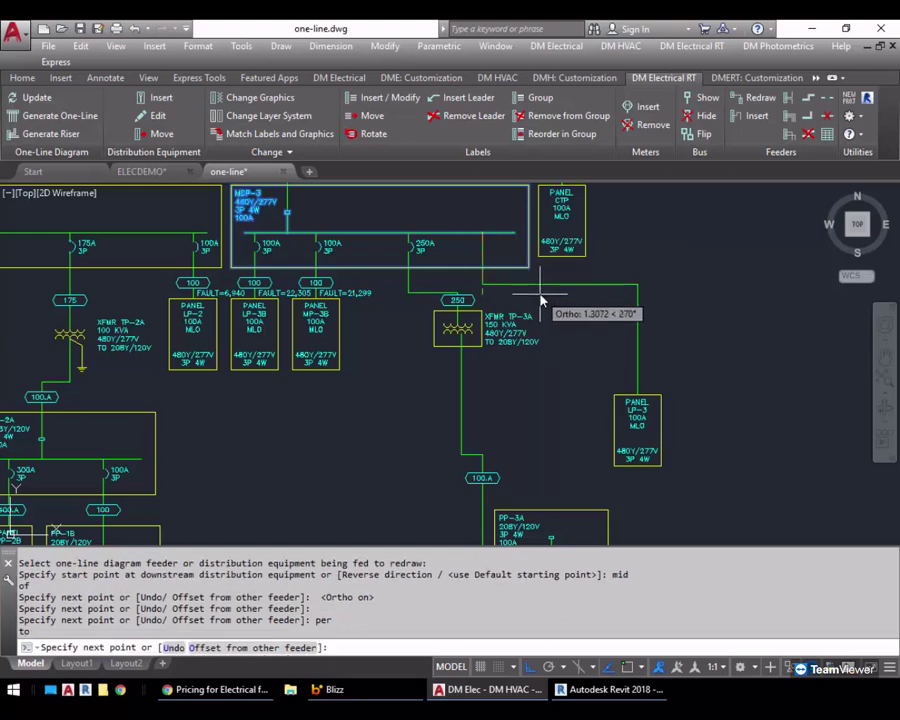
{"action": "left_click", "coordinate": [540, 299]}
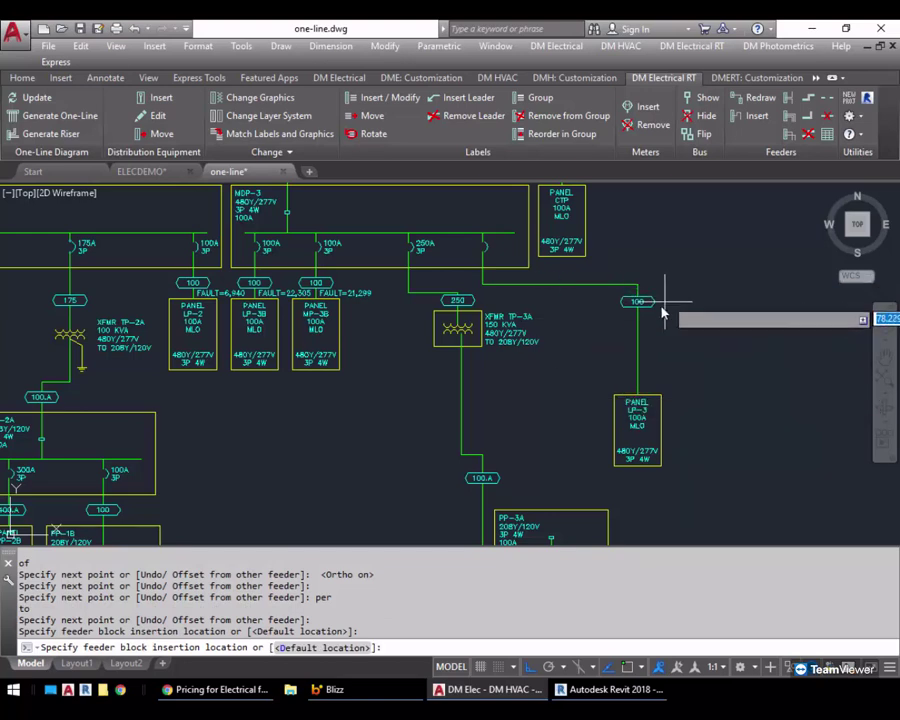
{"action": "left_click", "coordinate": [562, 308]}
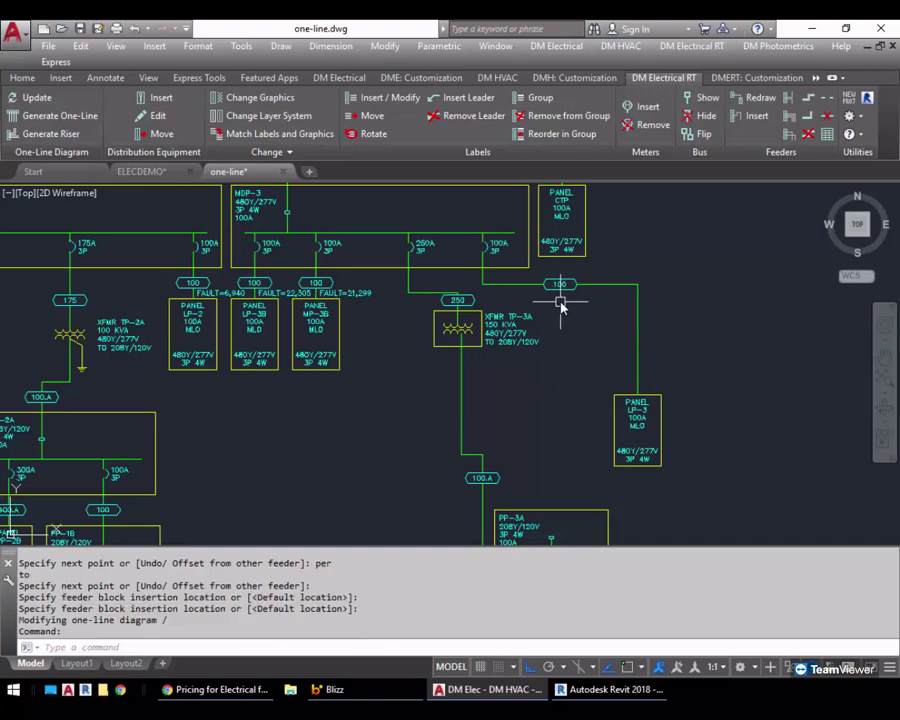
Step: Start redrawing the LP-3 feeder again, reversing the drawing direction to the panel and back to MDP-3
{"action": "key", "text": "Return"}
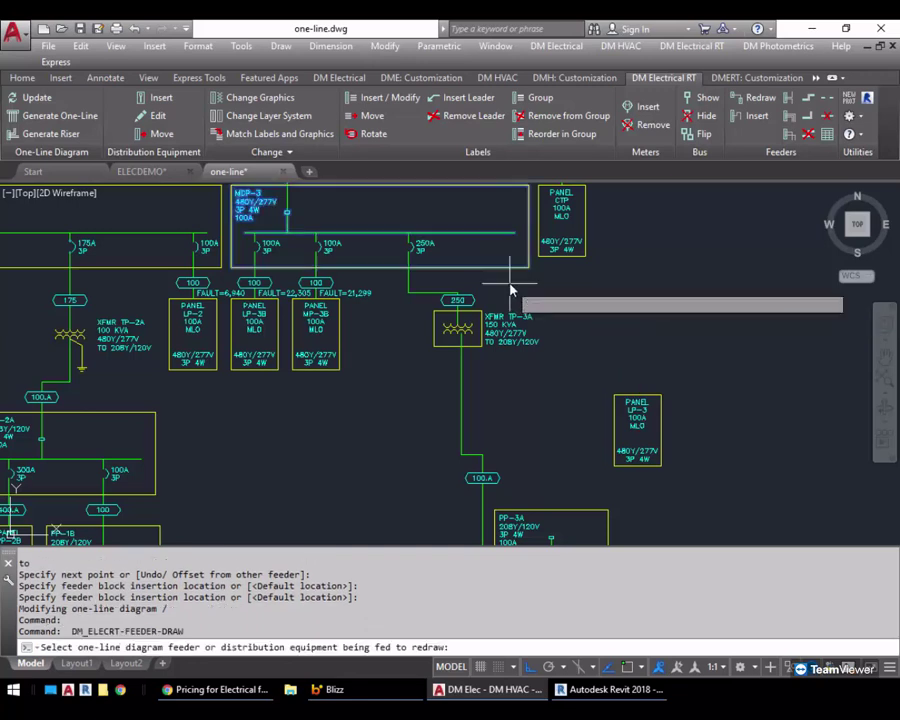
{"action": "left_click", "coordinate": [518, 294]}
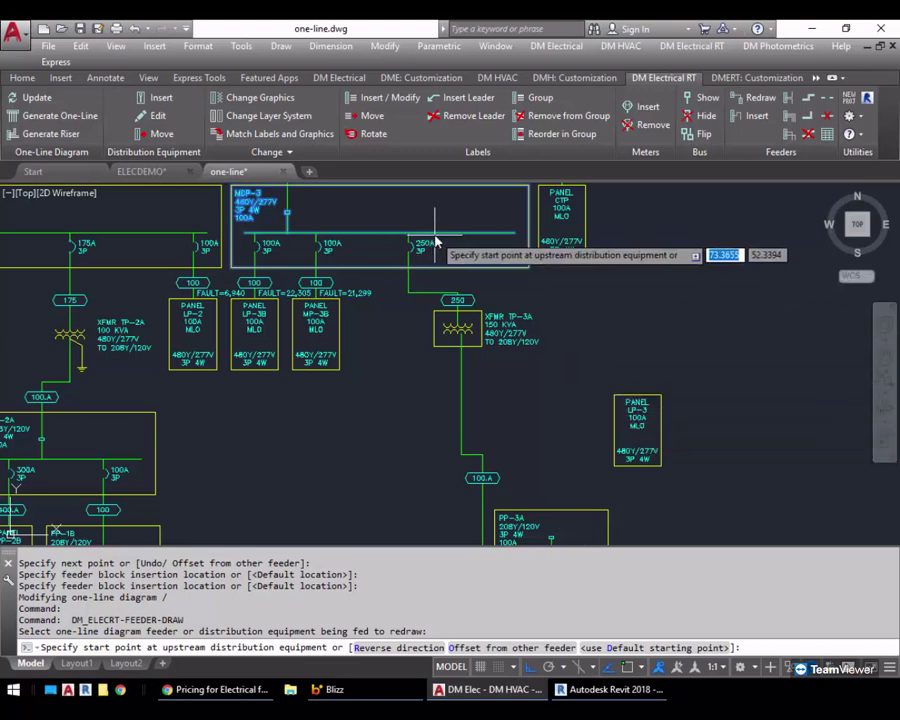
{"action": "type", "text": "r"}
{"action": "key", "text": "Return"}
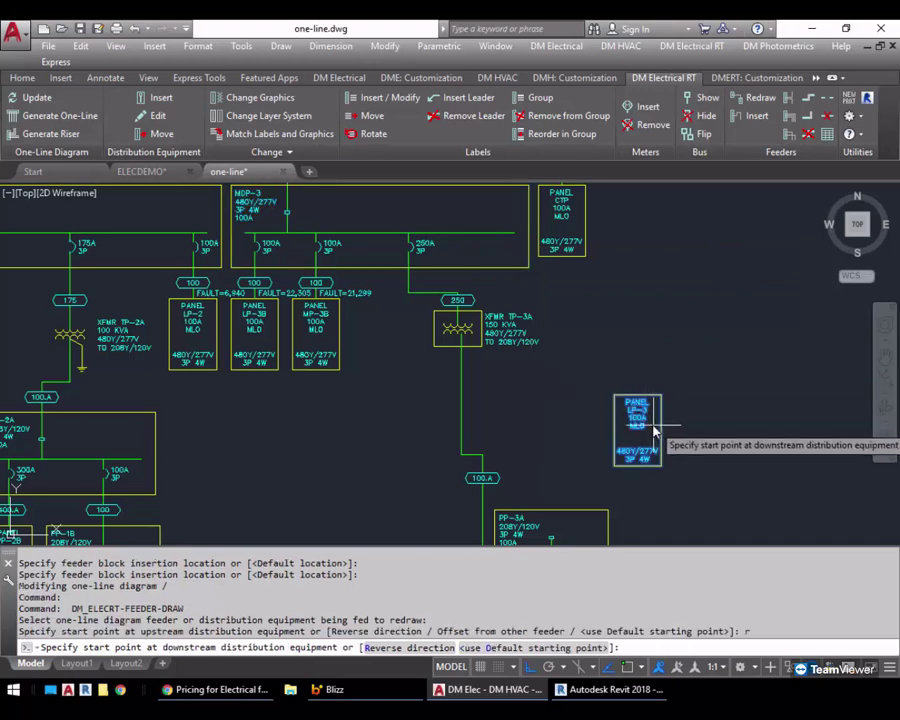
{"action": "type", "text": "r"}
{"action": "key", "text": "Return"}
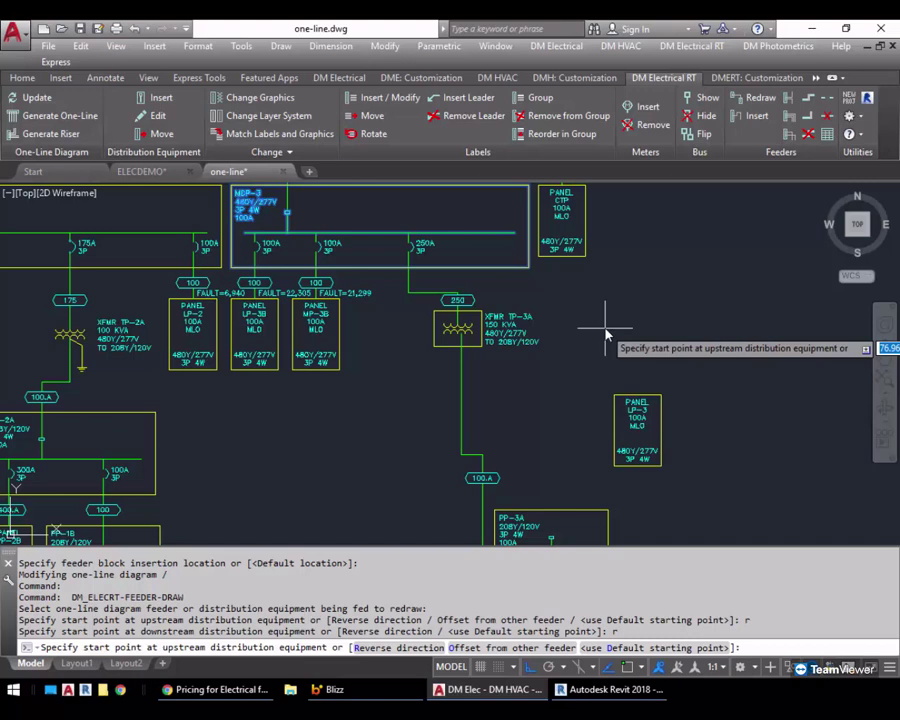
Step: Set the LP-3 feeder's start on the MDP-3 bus by offsetting from the right side of the 250A feeder
{"action": "type", "text": "o"}
{"action": "key", "text": "Return"}
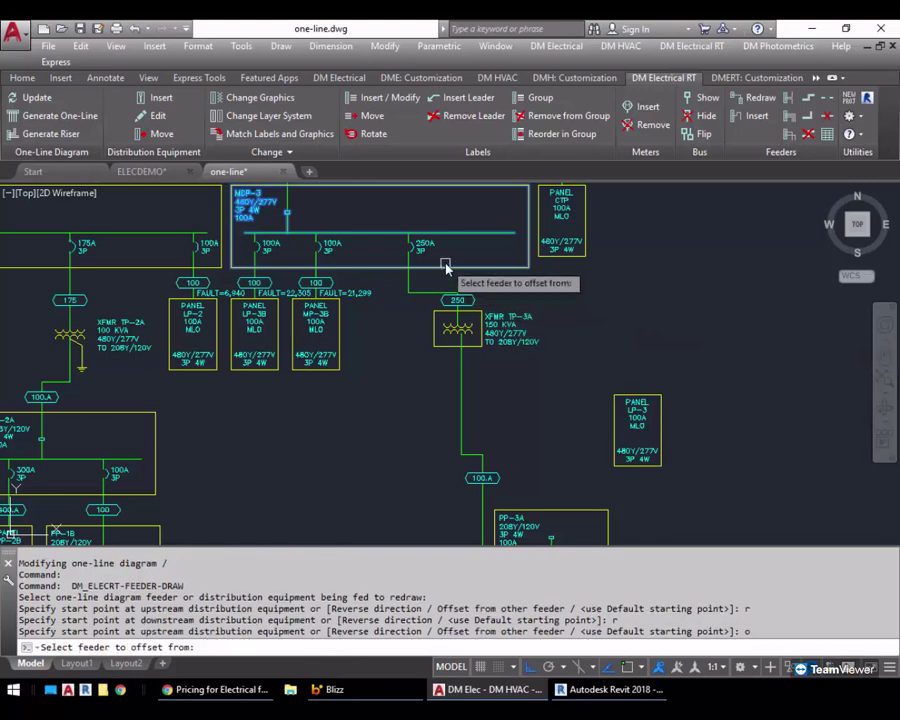
{"action": "middle_click_drag", "start_coordinate": [446, 261], "coordinate": [466, 290]}
{"action": "scroll", "coordinate": [466, 290], "scroll_direction": "up", "scroll_amount": 2}
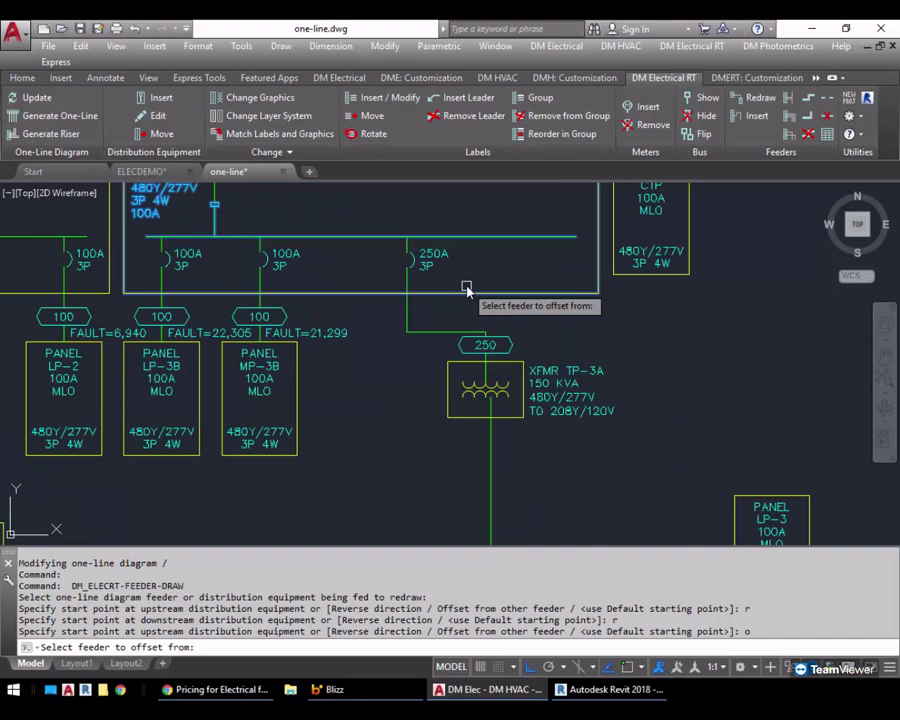
{"action": "left_click", "coordinate": [407, 278]}
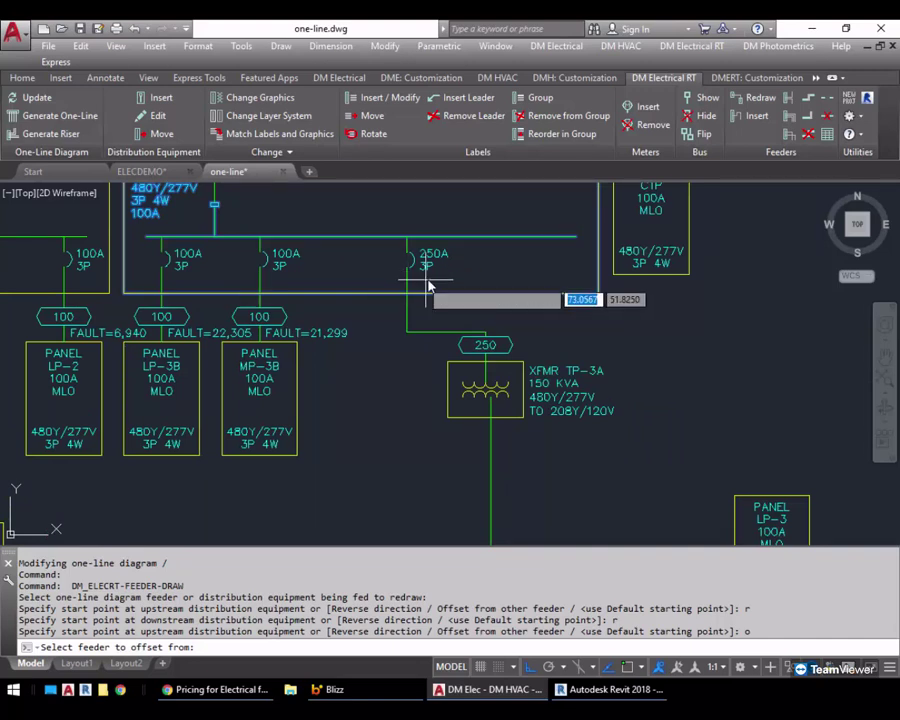
{"action": "left_click", "coordinate": [490, 276]}
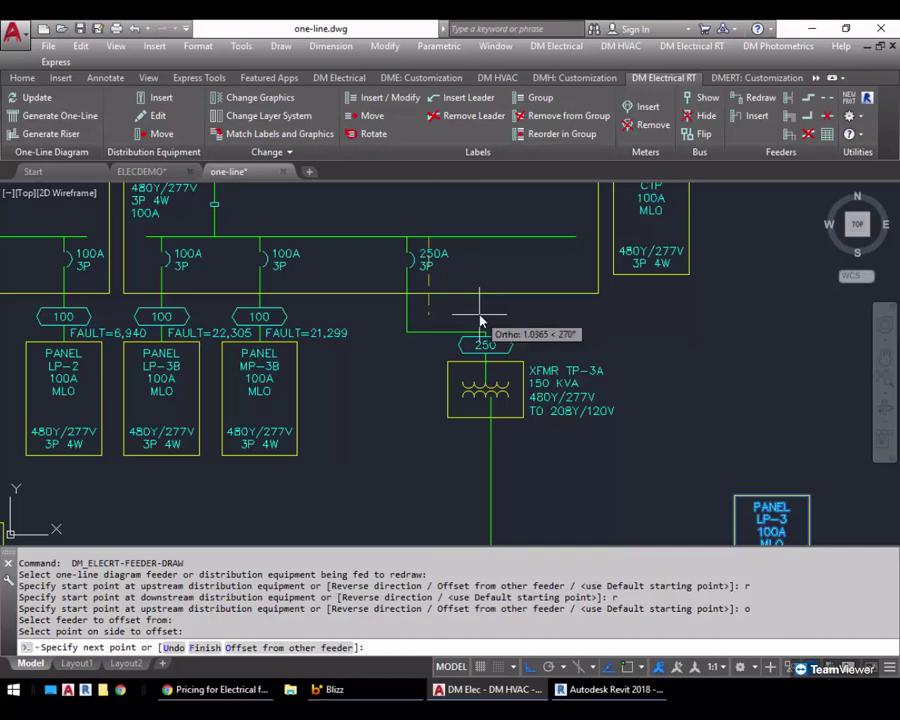
Step: Offset the next corner from the 250A feeder and run the LP-3 feeder horizontally to a point above panel LP-3
{"action": "type", "text": "o"}
{"action": "key", "text": "Return"}
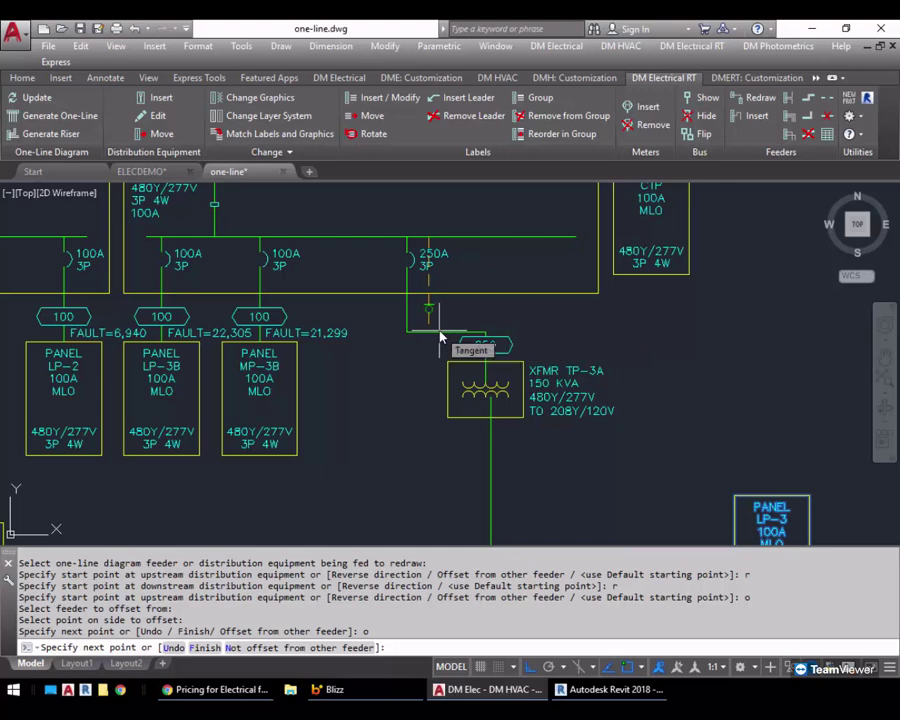
{"action": "left_click", "coordinate": [440, 338]}
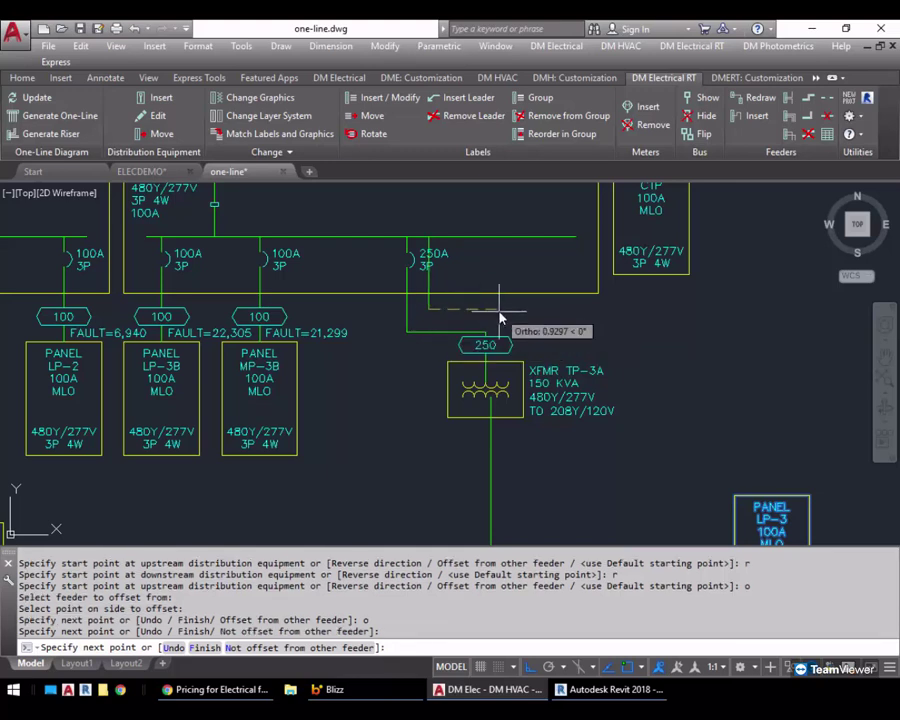
{"action": "left_click", "coordinate": [780, 308]}
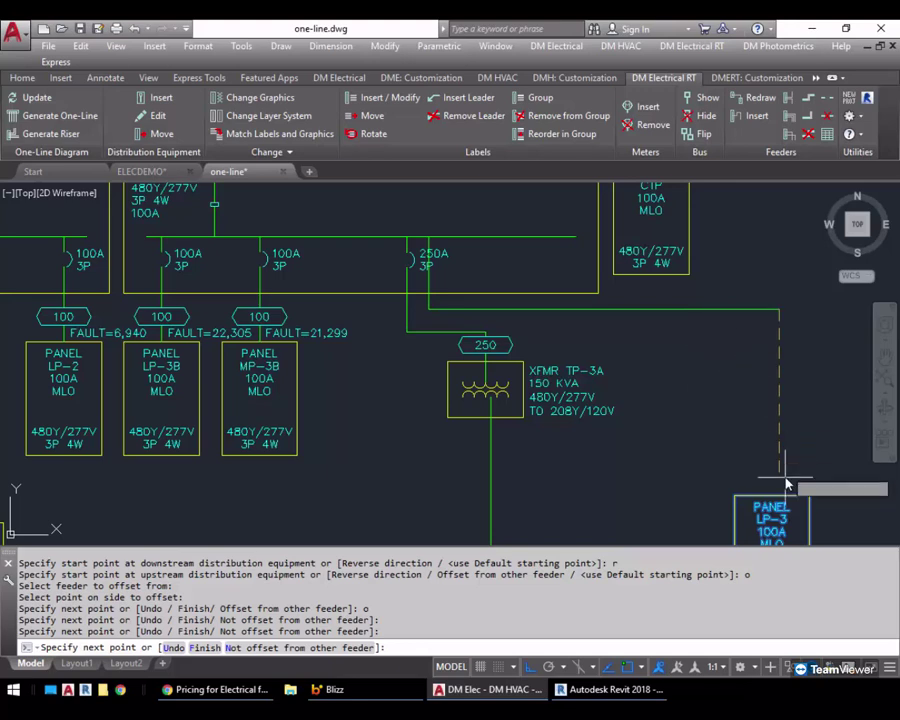
Step: Finish the feeder down at panel LP-3, with the breaker at its default location and the 100 label on the horizontal run
{"action": "middle_click_drag", "start_coordinate": [787, 500], "coordinate": [640, 425]}
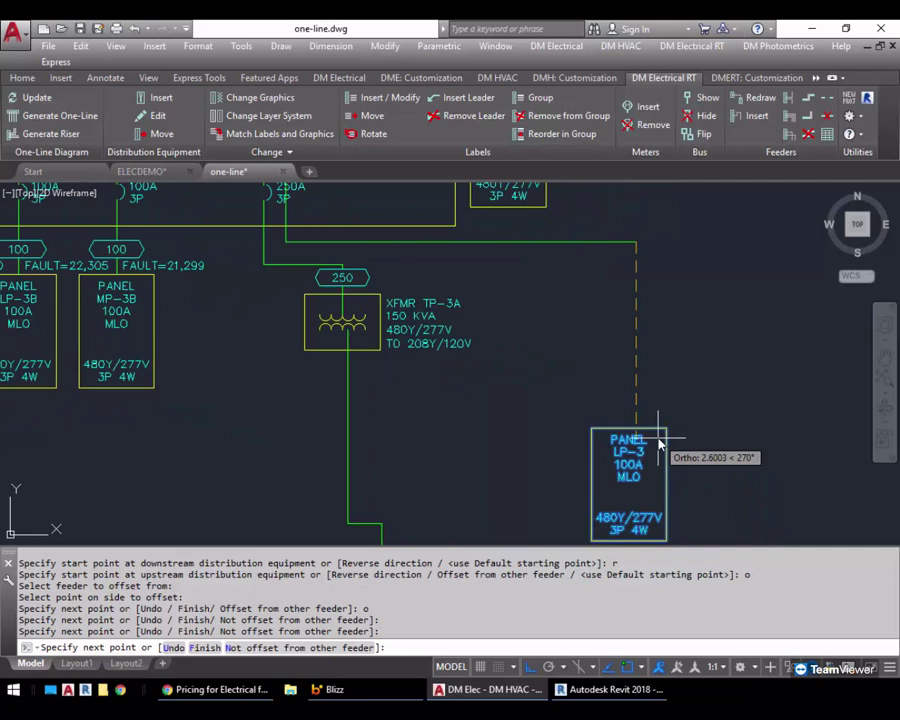
{"action": "type", "text": "f"}
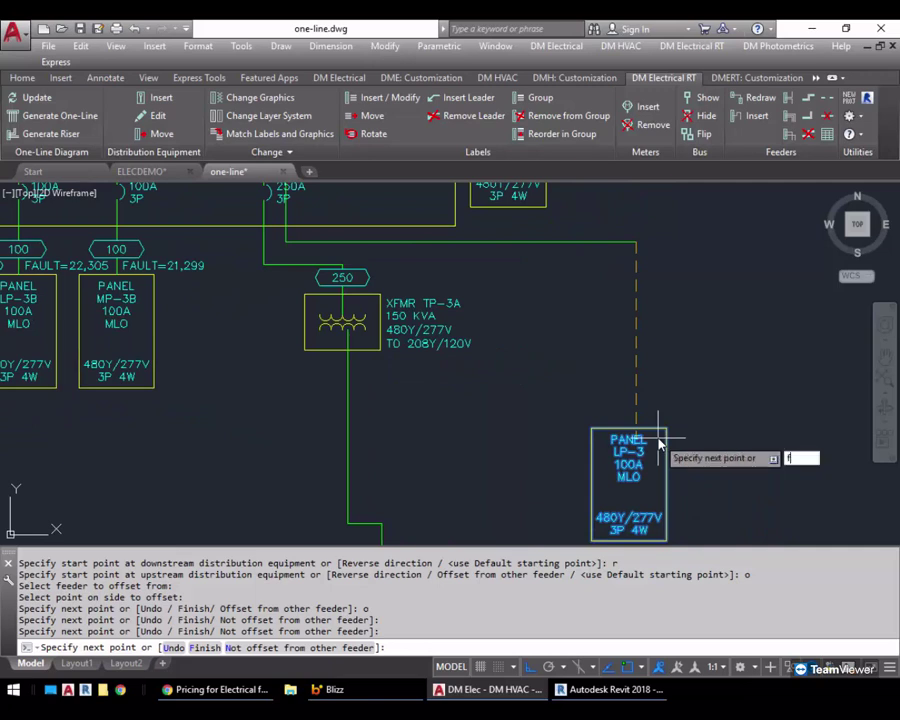
{"action": "key", "text": "Return"}
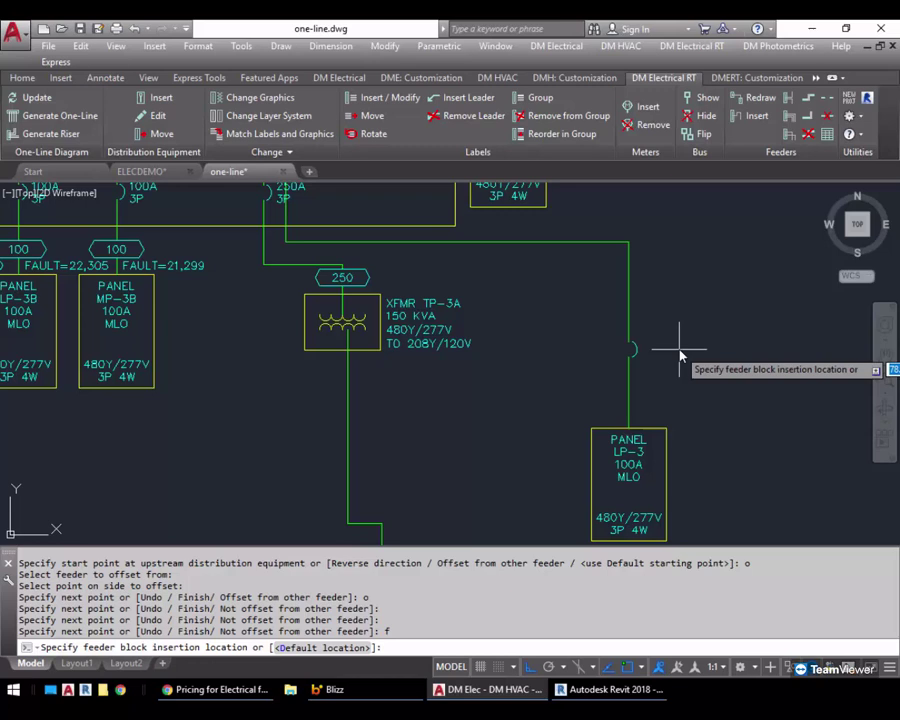
{"action": "key", "text": "Escape"}
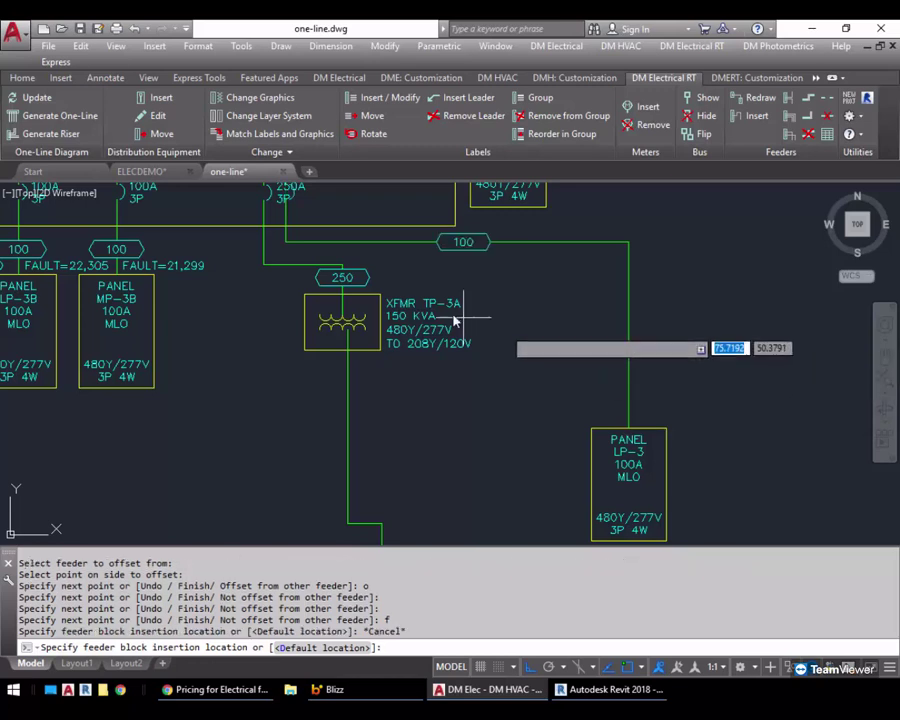
{"action": "middle_click_drag", "start_coordinate": [540, 305], "coordinate": [580, 407]}
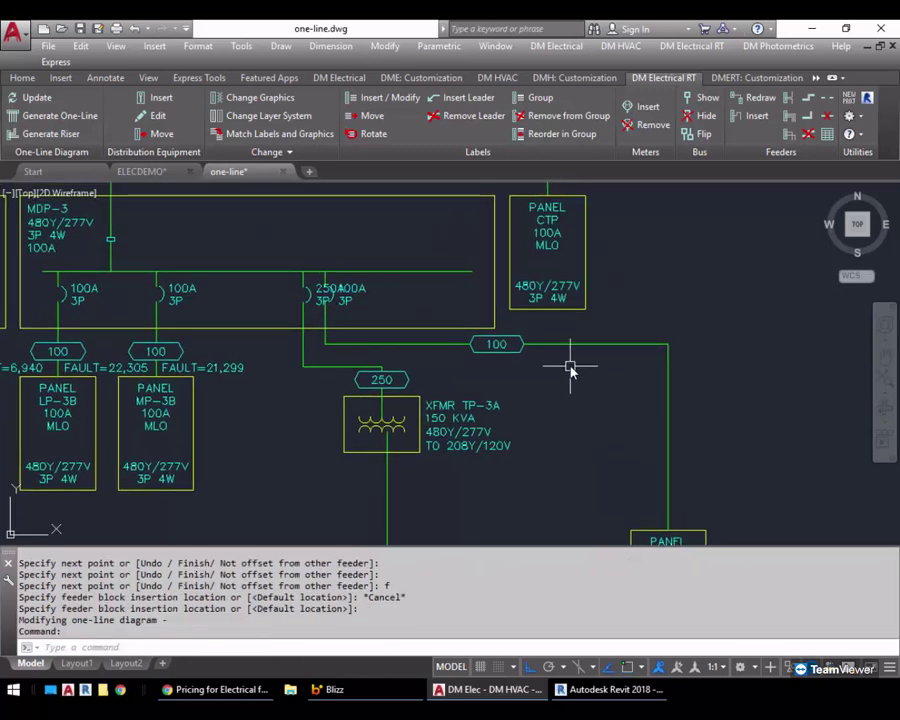
Step: Try redrawing the LP-3 feeder from the default upstream starting point on MDP-3, turning Ortho off
{"action": "key", "text": "Return"}
{"action": "left_click", "coordinate": [443, 345]}
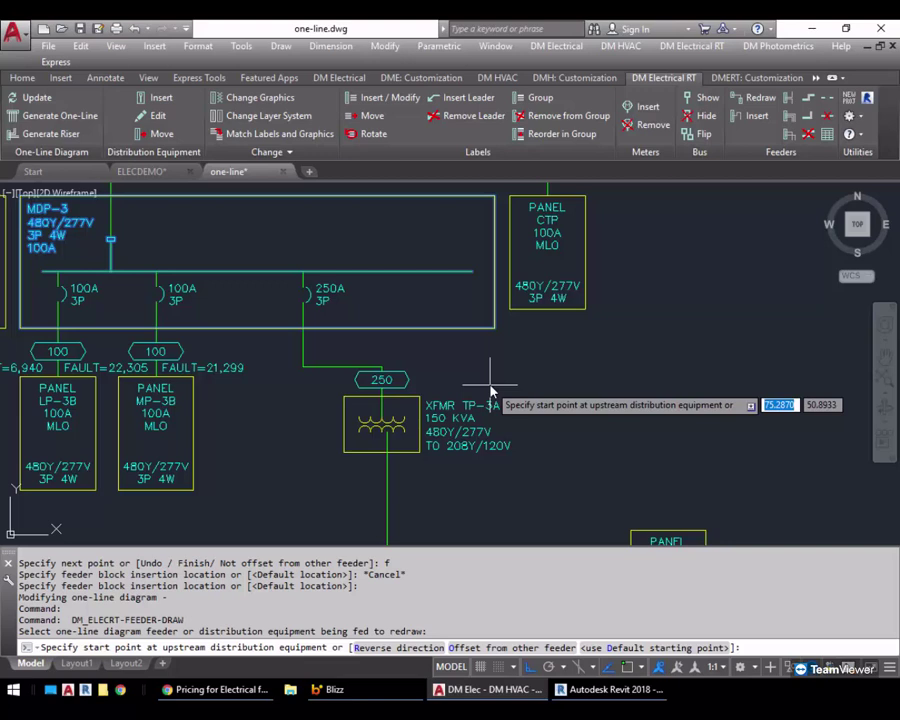
{"action": "type", "text": "d"}
{"action": "key", "text": "Return"}
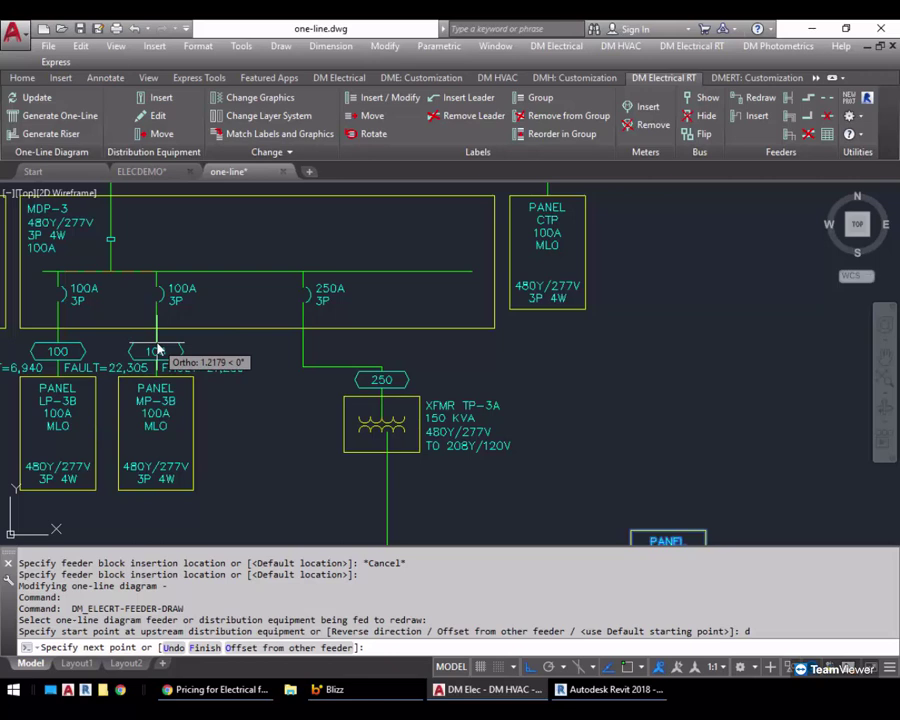
{"action": "key", "text": "F8"}
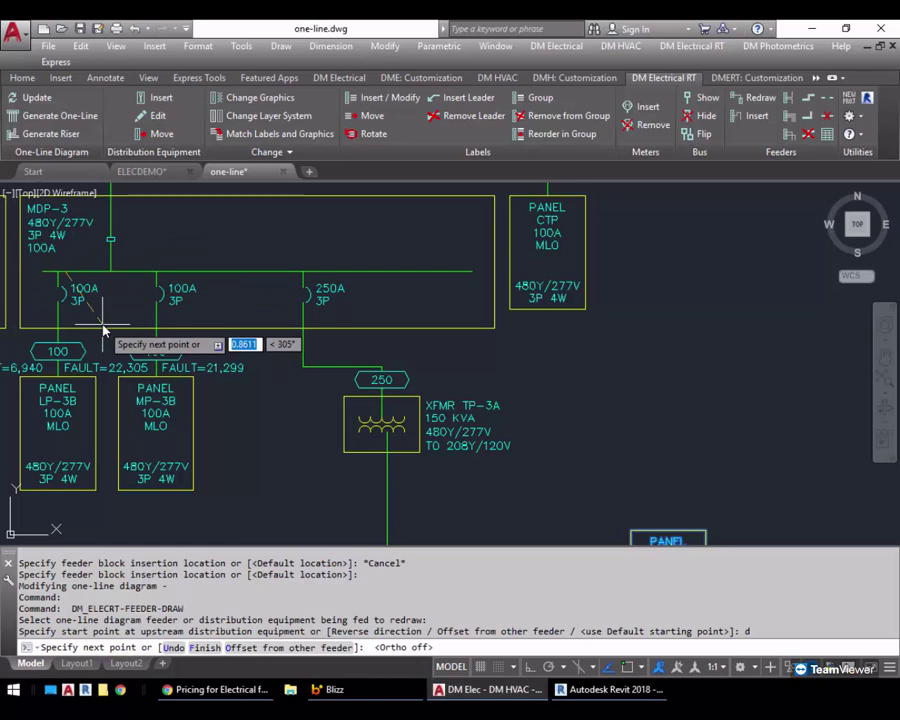
{"action": "key", "text": "Escape"}
Step: Try redrawing the LP-3 feeder in the reverse direction from the panel's default starting point
{"action": "key", "text": "Return"}
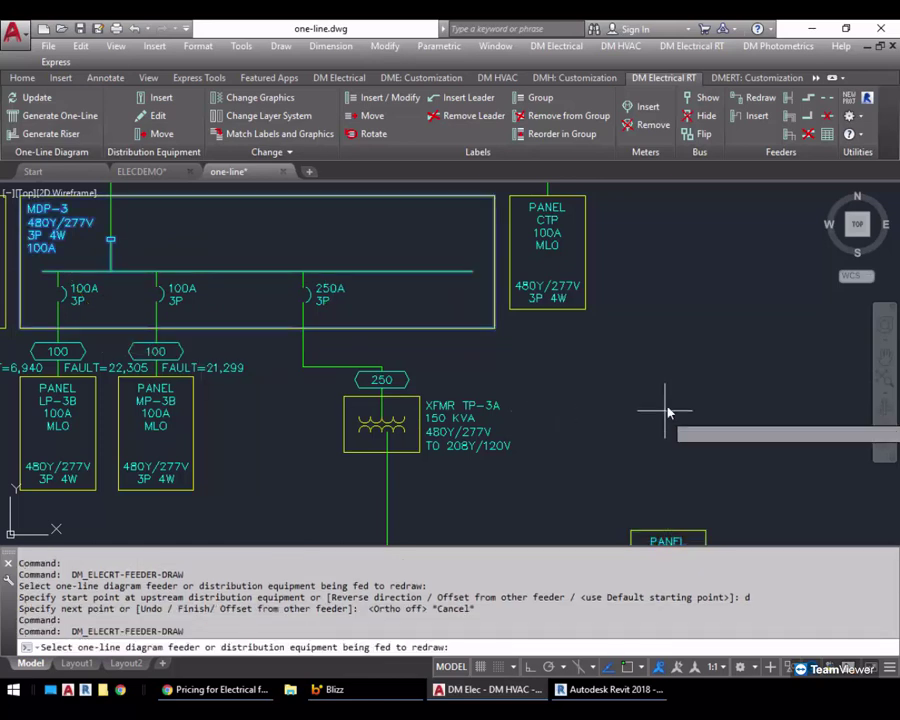
{"action": "left_click", "coordinate": [675, 385]}
{"action": "type", "text": "r"}
{"action": "key", "text": "Return"}
{"action": "middle_click_drag", "start_coordinate": [661, 439], "coordinate": [642, 333]}
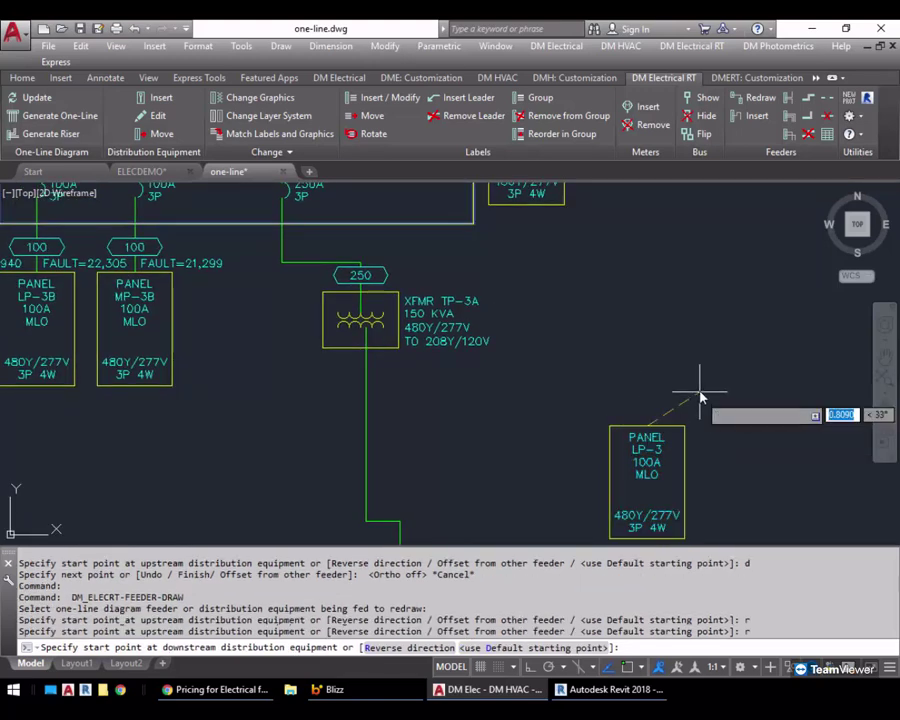
{"action": "type", "text": "d"}
{"action": "key", "text": "Return"}
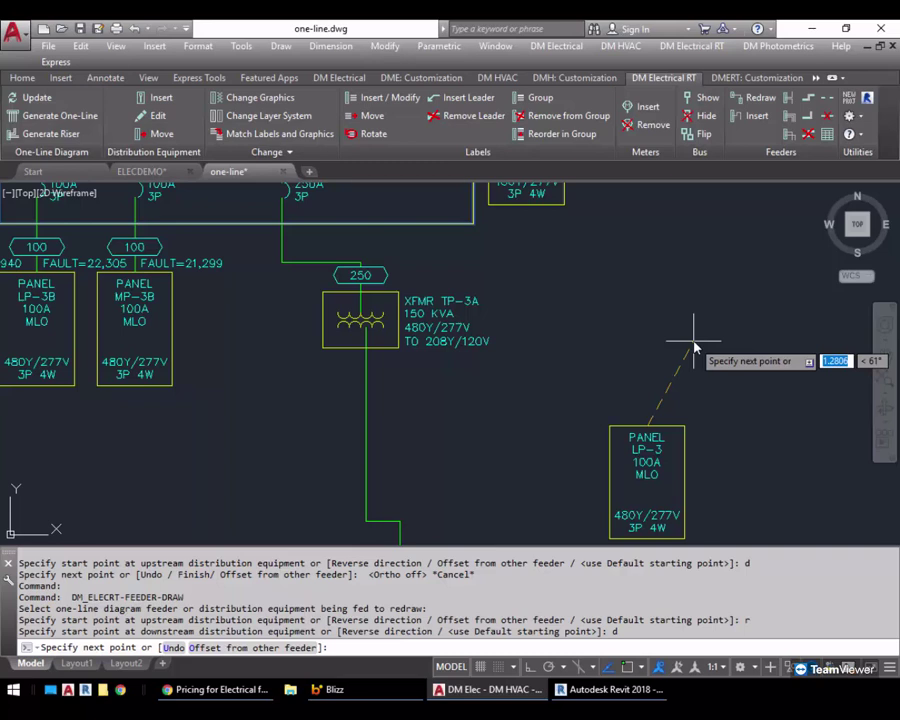
{"action": "key", "text": "Escape"}
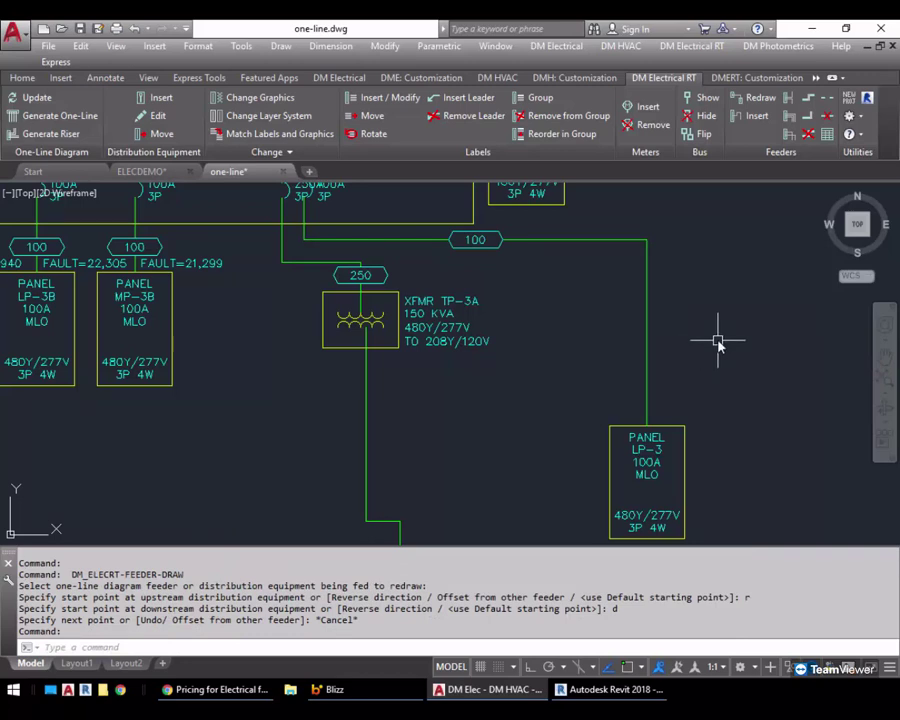
Step: Set "Insert feeder IDs inside feeder lines" to No in the electrical project options and update the one-line diagram
{"action": "left_click", "coordinate": [557, 47]}
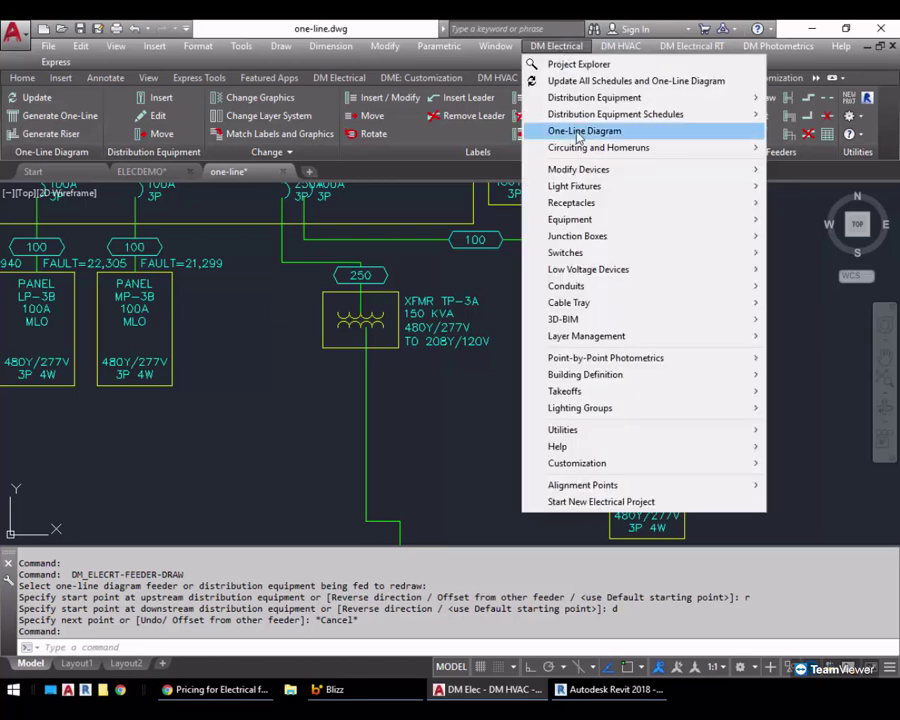
{"action": "mouse_move", "coordinate": [607, 465]}
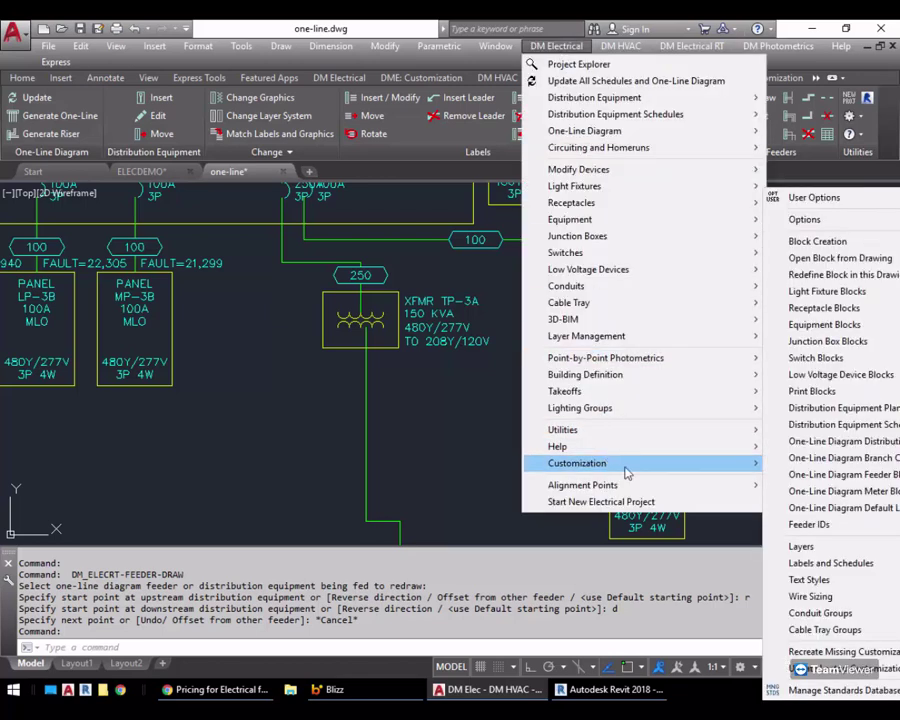
{"action": "mouse_move", "coordinate": [784, 222]}
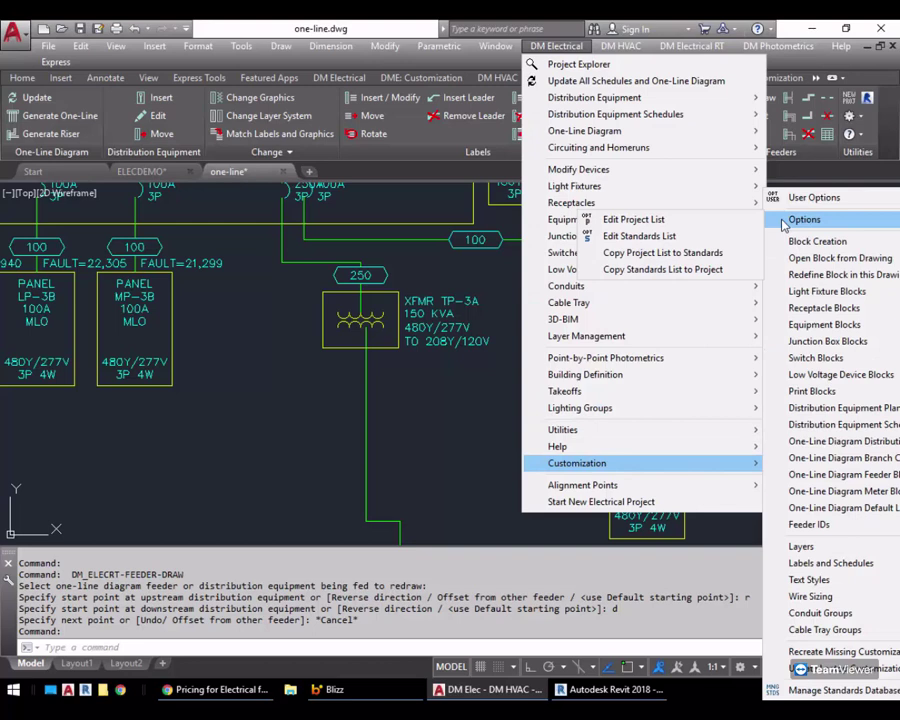
{"action": "left_click", "coordinate": [705, 221]}
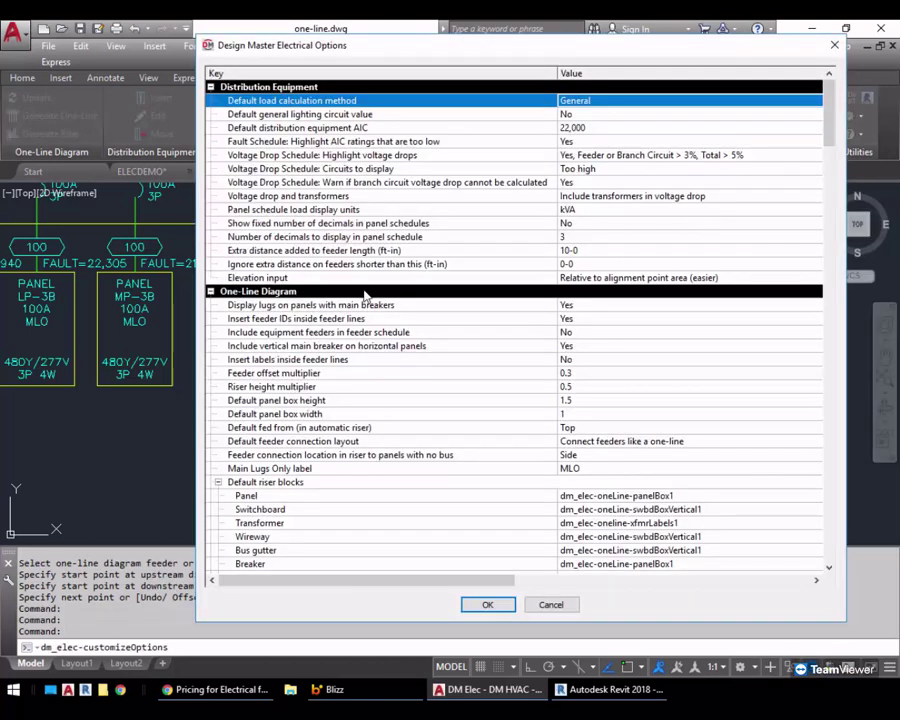
{"action": "left_click", "coordinate": [311, 320]}
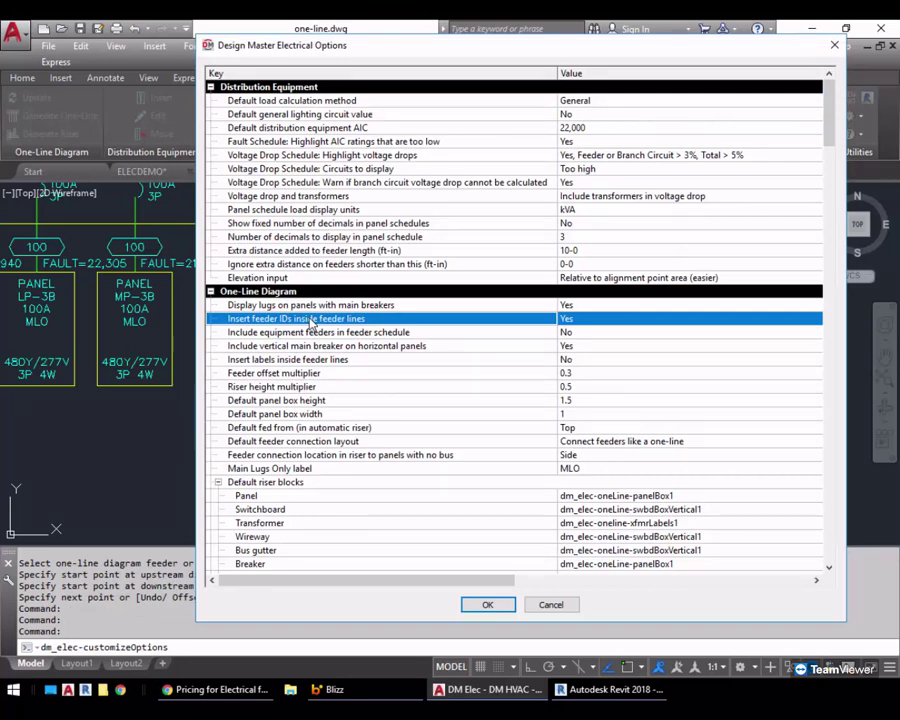
{"action": "left_click", "coordinate": [587, 324]}
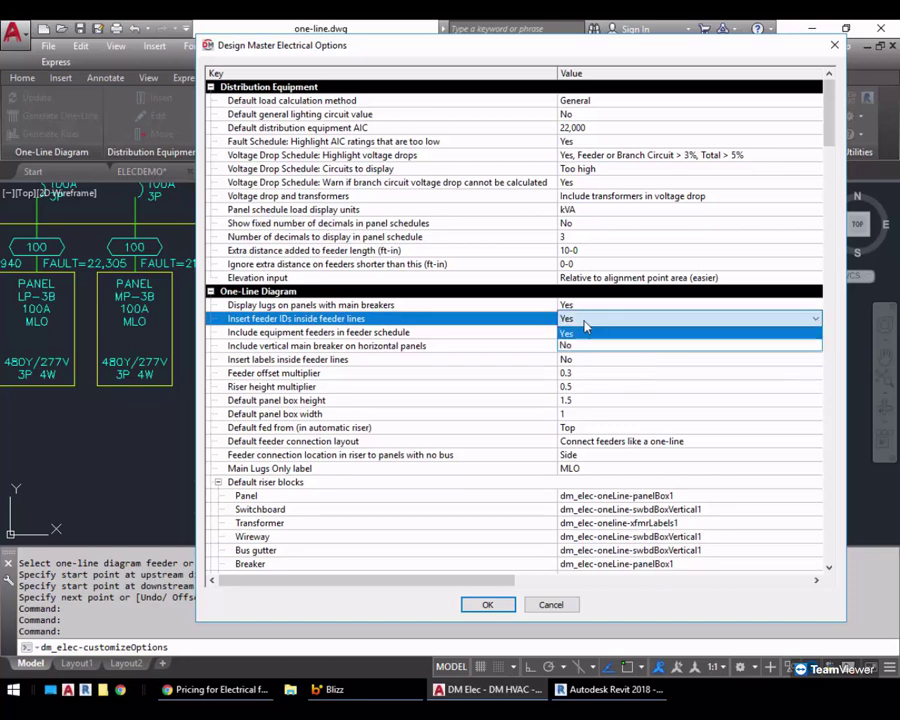
{"action": "left_click", "coordinate": [566, 345]}
{"action": "left_click", "coordinate": [487, 604]}
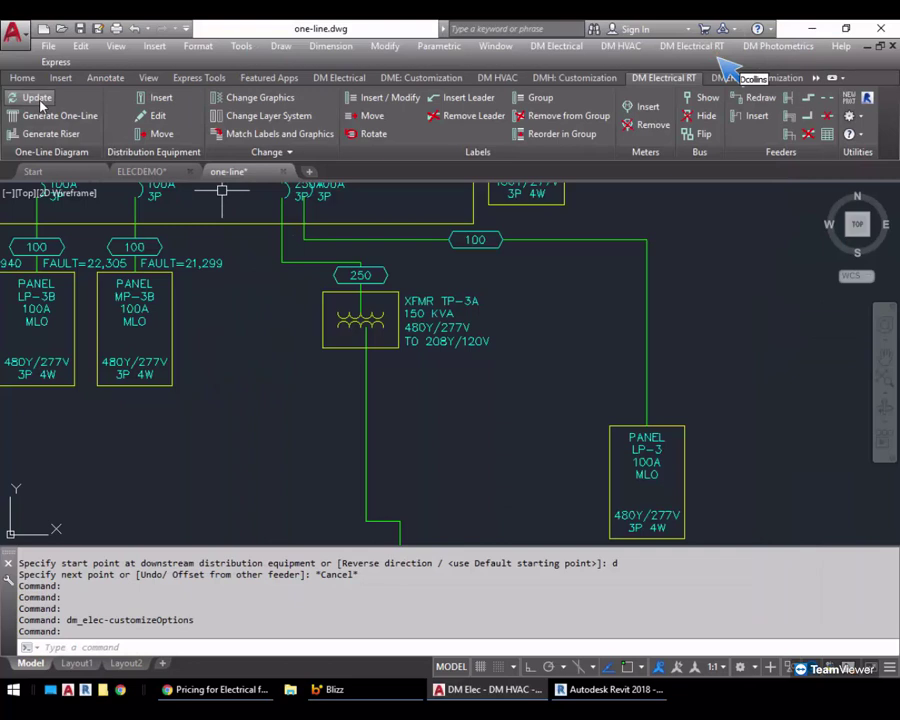
{"action": "left_click", "coordinate": [38, 103]}
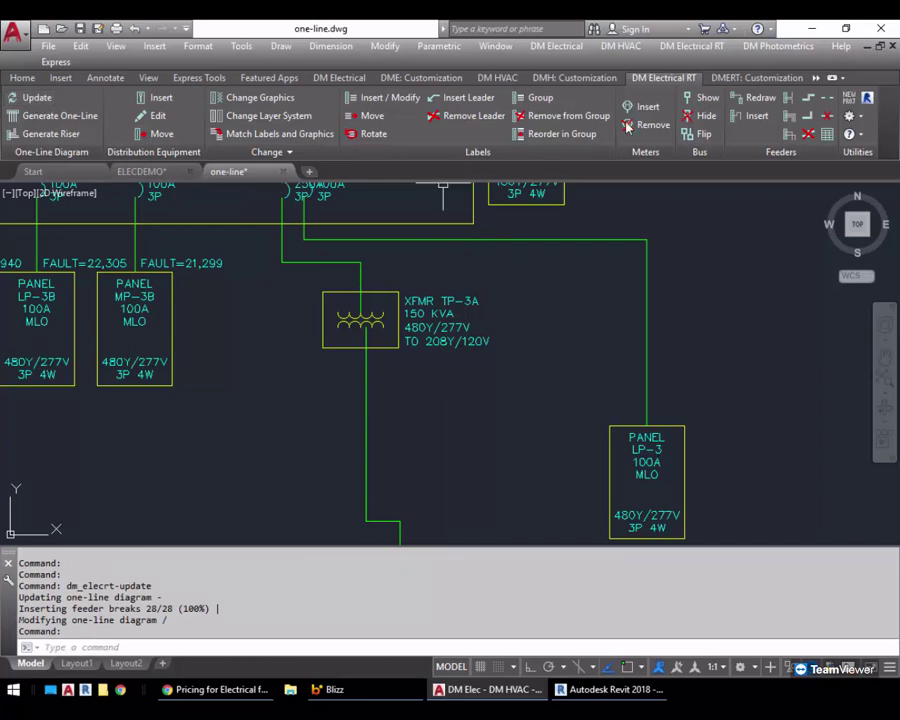
Step: Set "Insert feeder IDs inside feeder lines" back to Yes in the project options and update the diagram again
{"action": "left_click", "coordinate": [549, 48]}
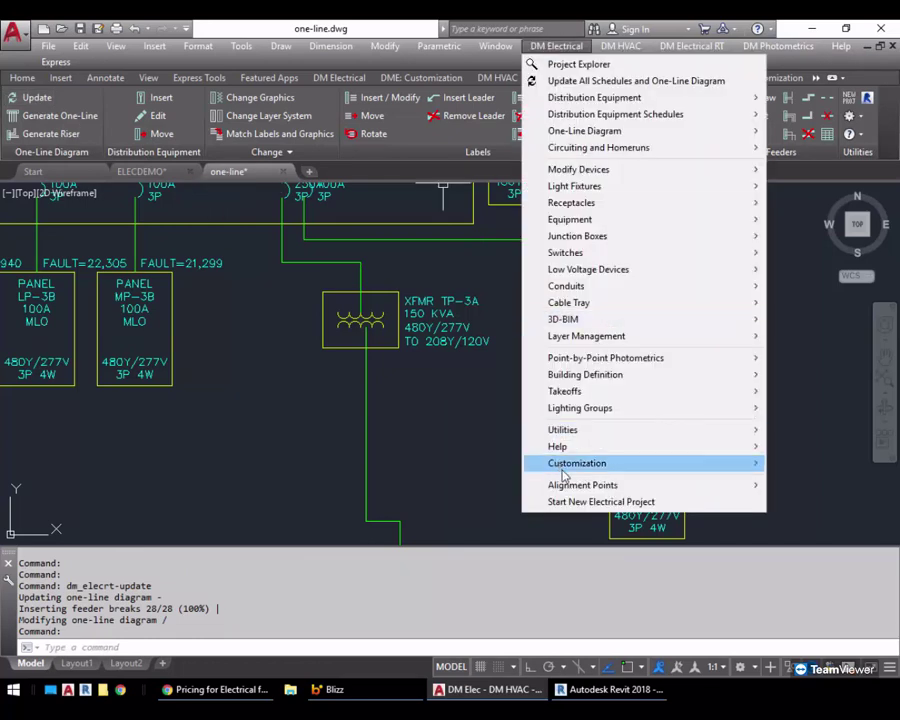
{"action": "mouse_move", "coordinate": [613, 465]}
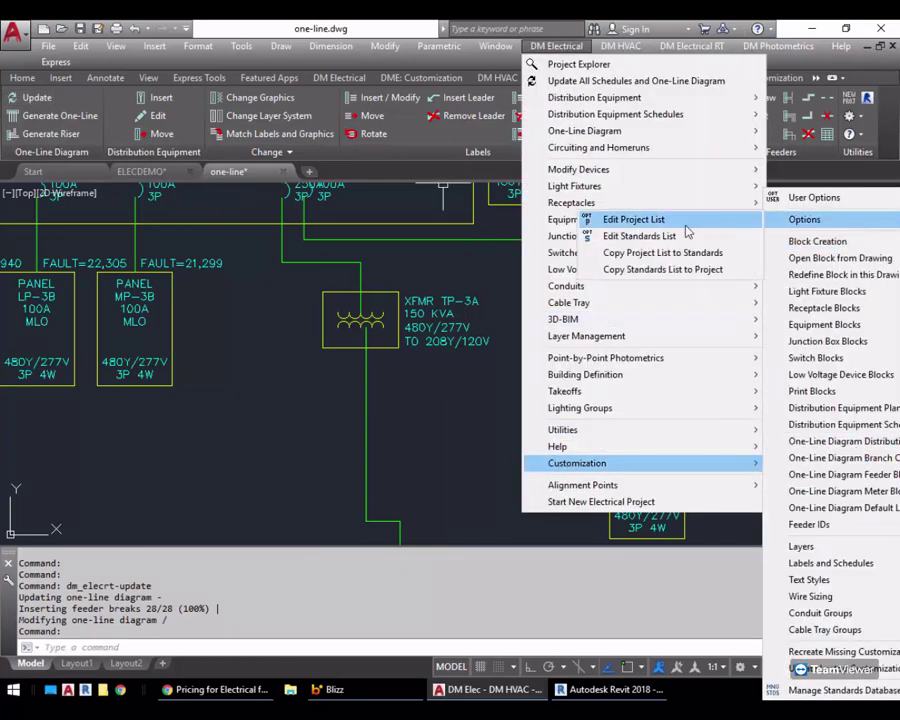
{"action": "left_click", "coordinate": [848, 222]}
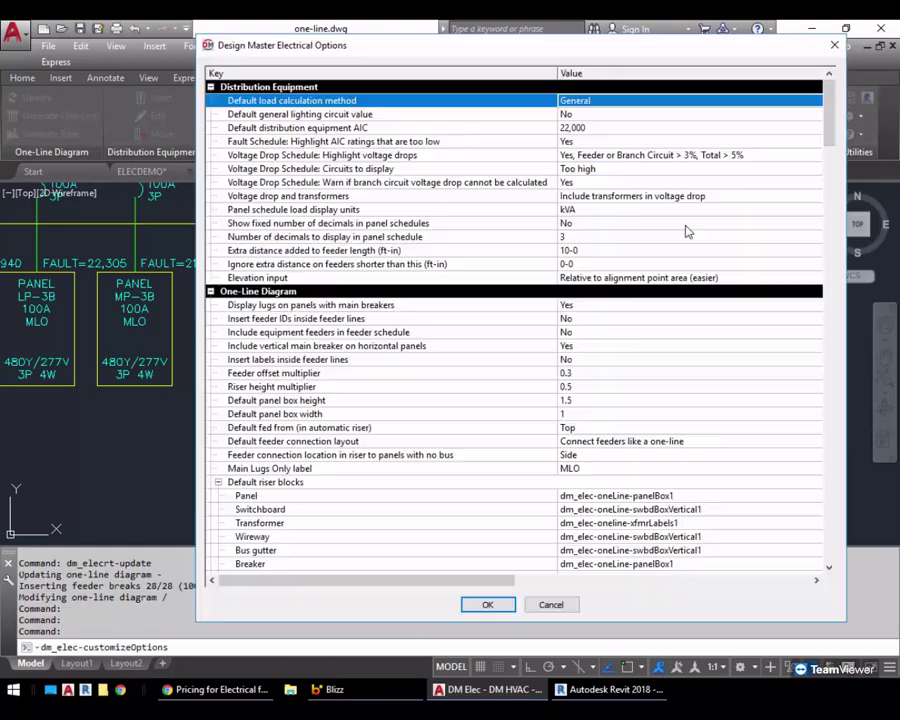
{"action": "left_click", "coordinate": [588, 318]}
{"action": "left_click", "coordinate": [588, 333]}
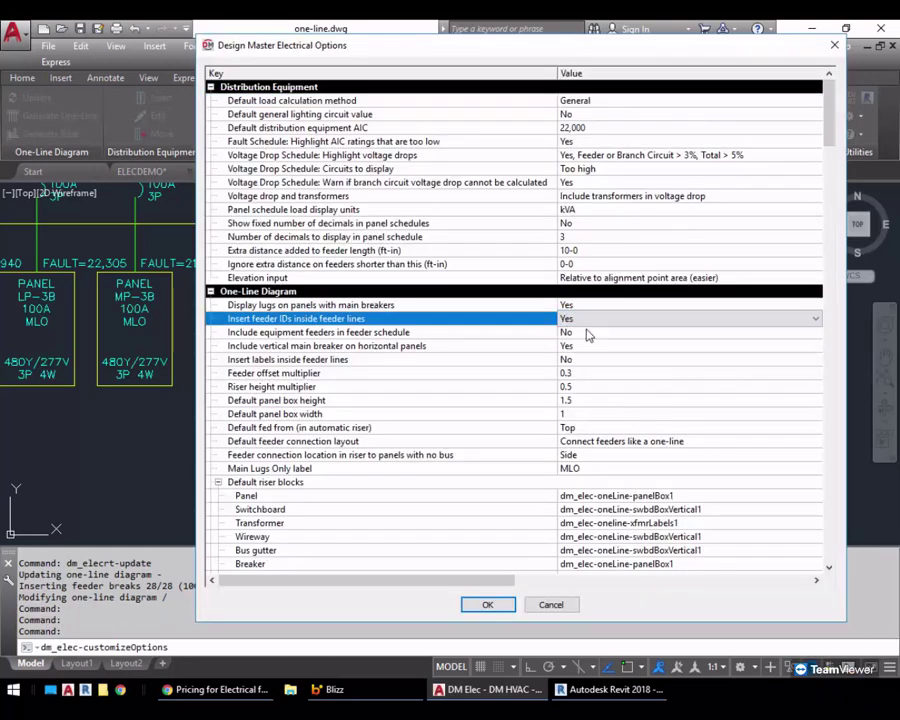
{"action": "left_click", "coordinate": [488, 605]}
{"action": "left_click", "coordinate": [32, 97]}
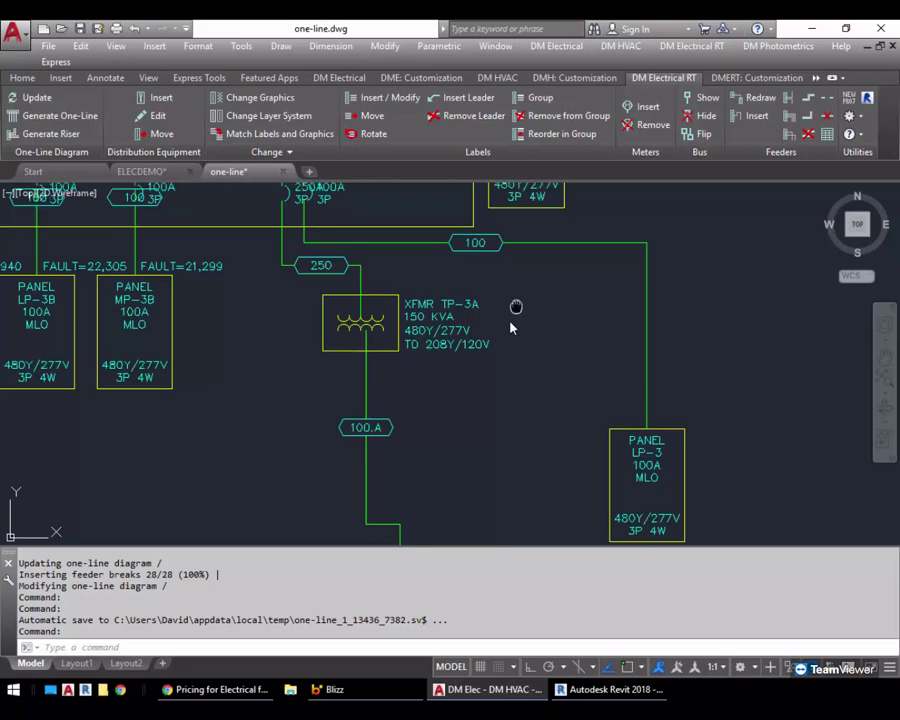
{"action": "middle_click_drag", "start_coordinate": [516, 326], "coordinate": [500, 338]}
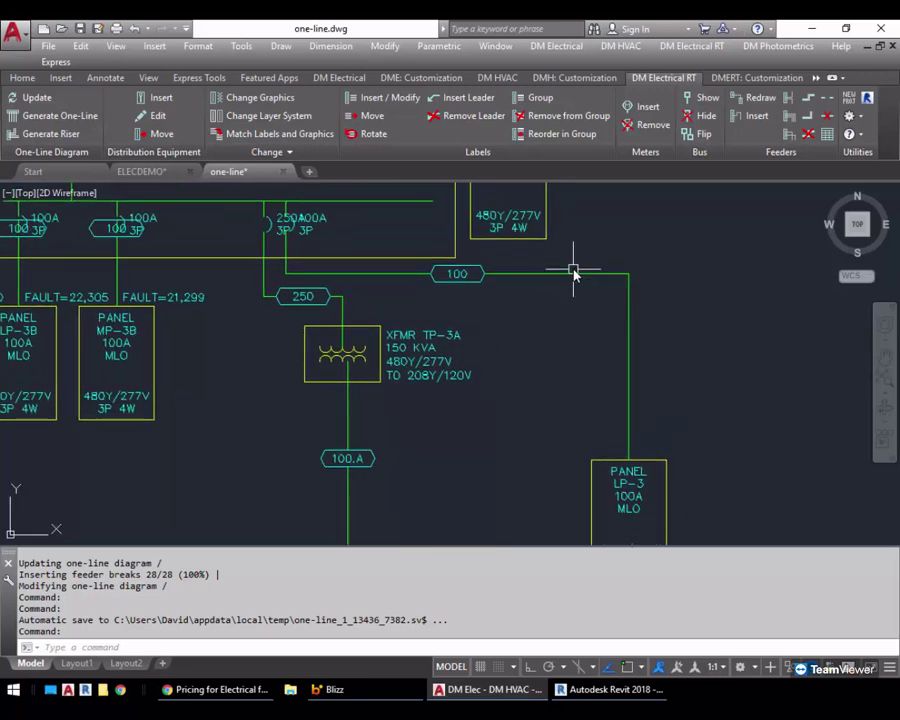
{"action": "left_click", "coordinate": [629, 317]}
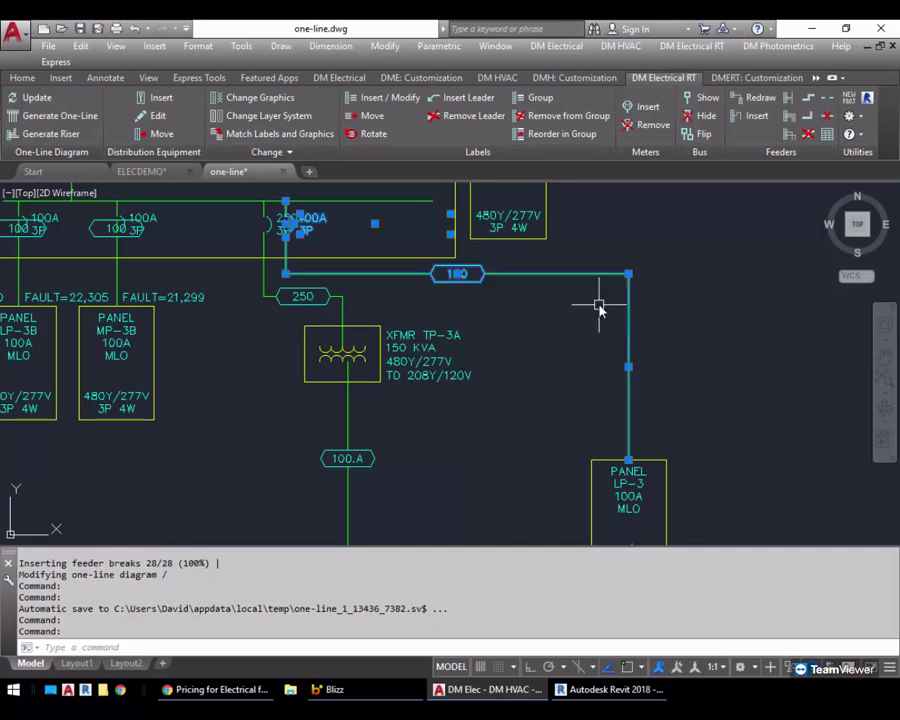
{"action": "left_click", "coordinate": [628, 367]}
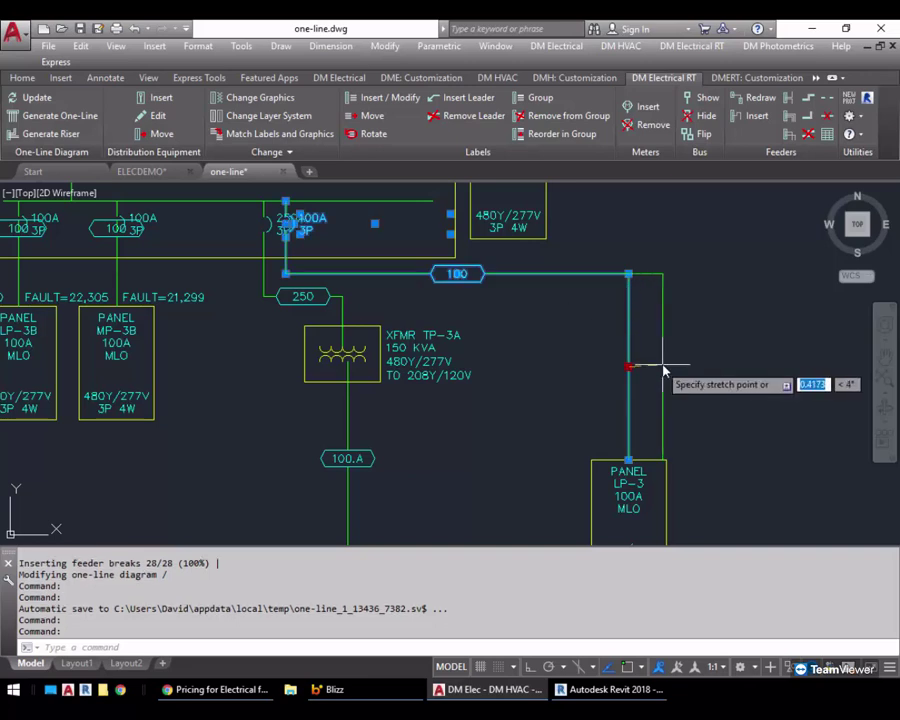
{"action": "key", "text": "Escape"}
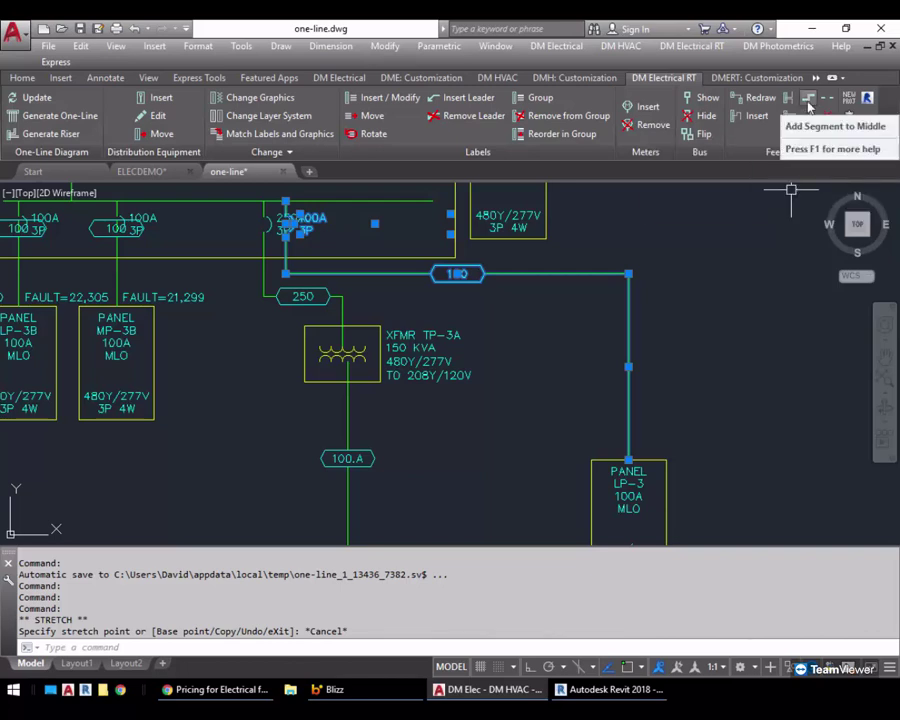
Step: Add a middle segment to the LP-3 feeder's vertical run and stretch the lower part sideways, leaving it just left of the panel's top center
{"action": "left_click", "coordinate": [809, 103]}
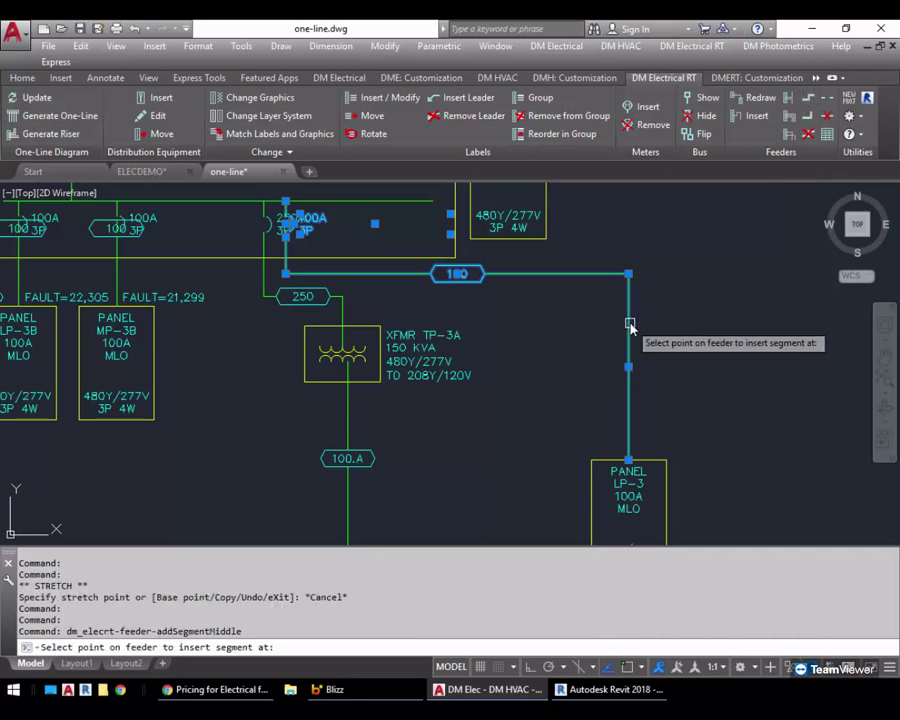
{"action": "left_click", "coordinate": [630, 325]}
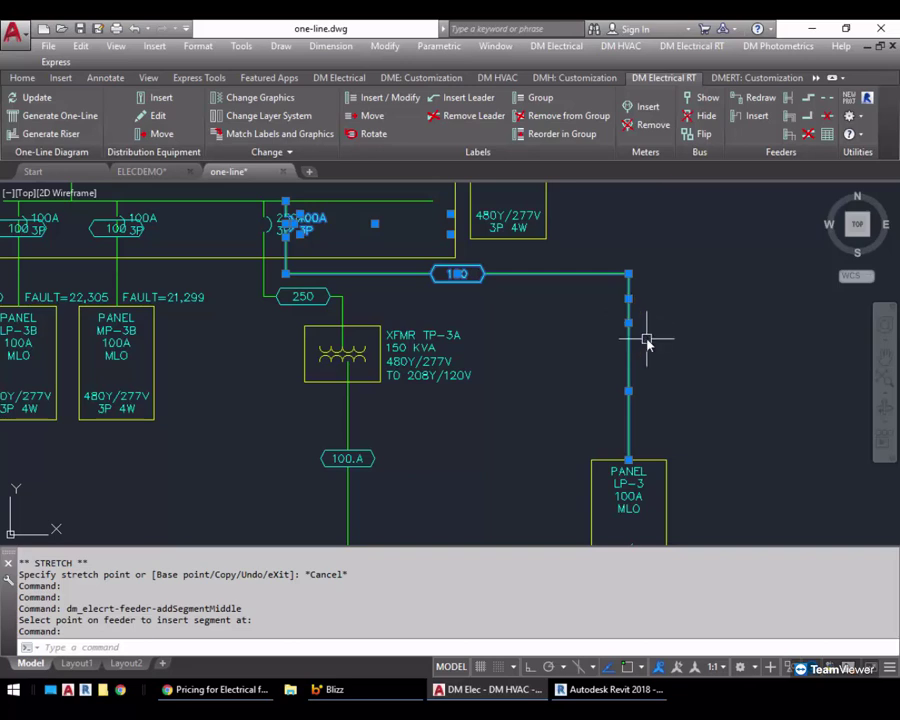
{"action": "left_click", "coordinate": [628, 391]}
{"action": "left_click", "coordinate": [533, 399]}
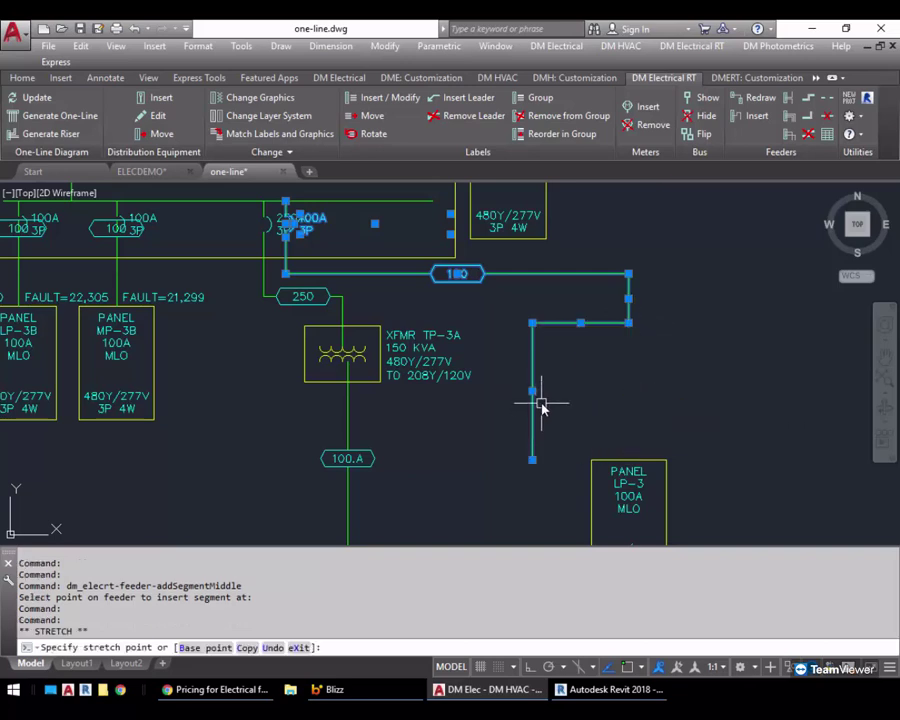
{"action": "left_click", "coordinate": [532, 390]}
{"action": "left_click", "coordinate": [753, 381]}
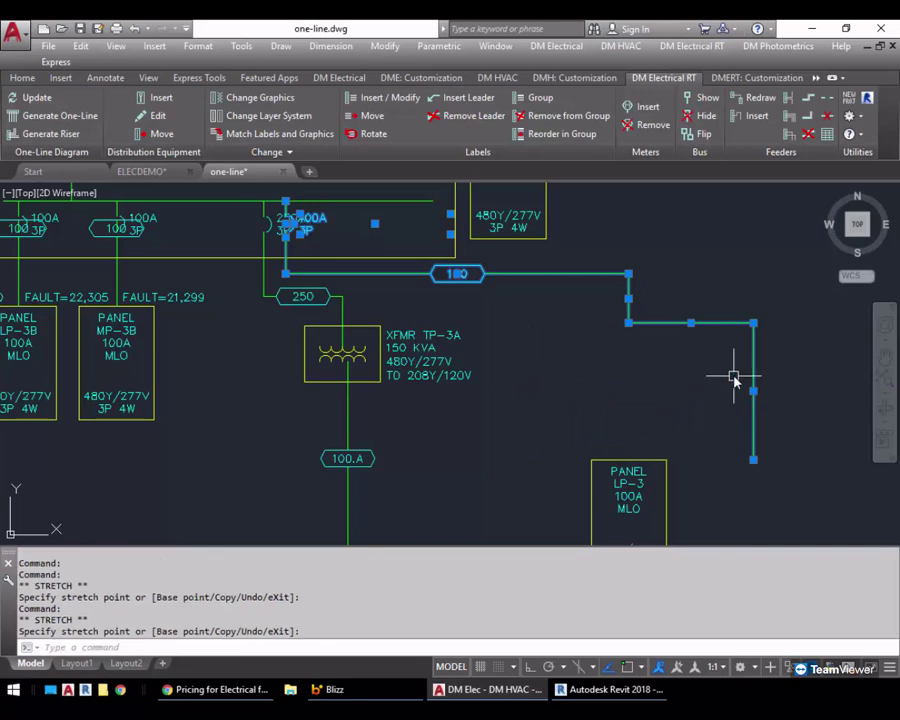
{"action": "left_click", "coordinate": [753, 392]}
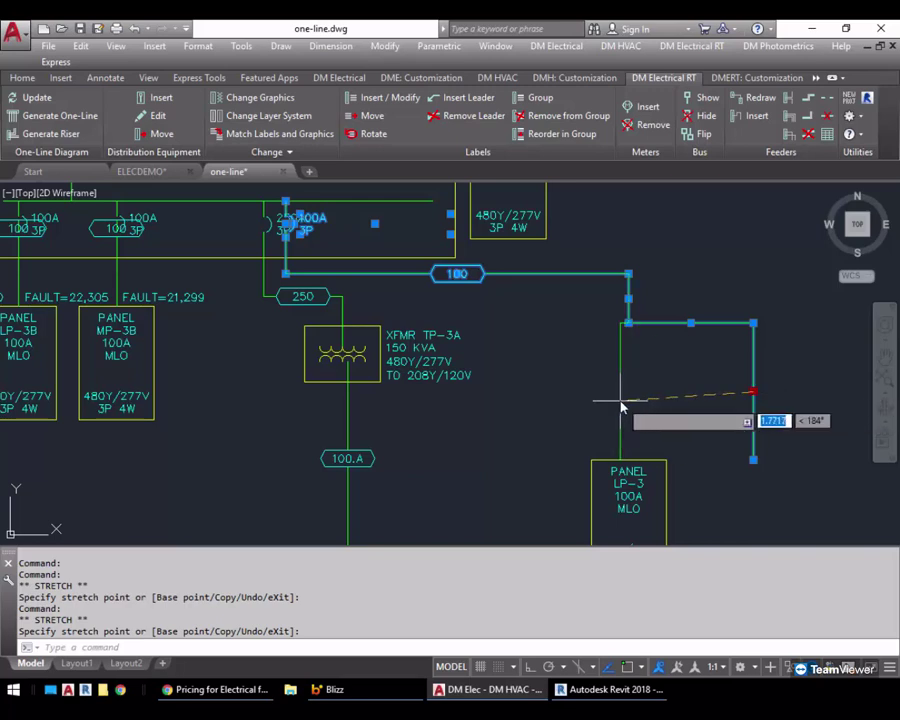
{"action": "left_click", "coordinate": [614, 401]}
{"action": "key", "text": "Escape"}
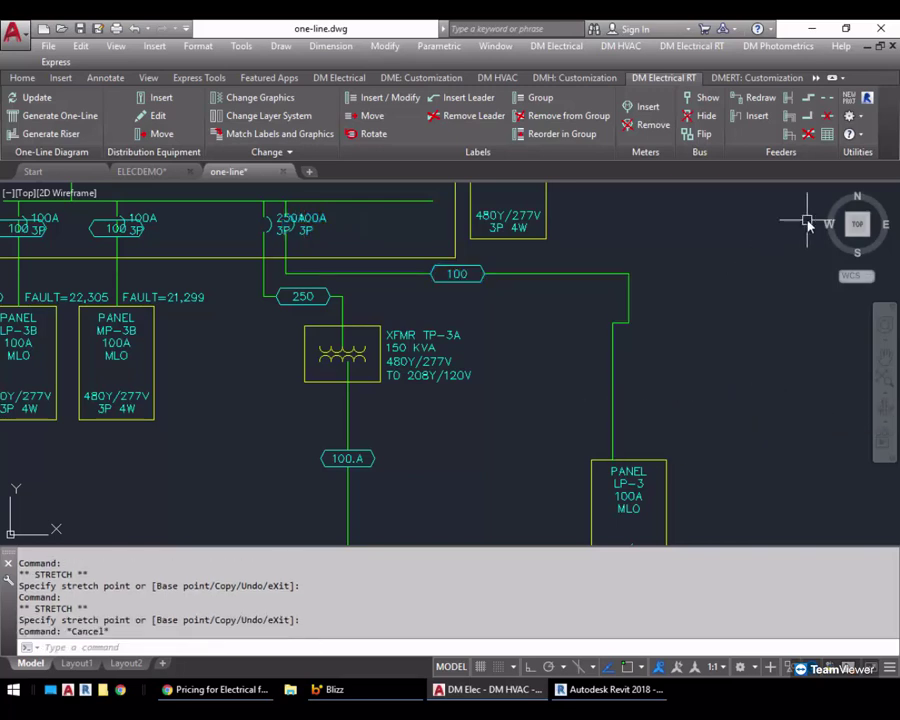
Step: Add an end segment to the feeder at panel LP-3 and stretch its lower vertical run out to the right of the panel
{"action": "left_click", "coordinate": [815, 119]}
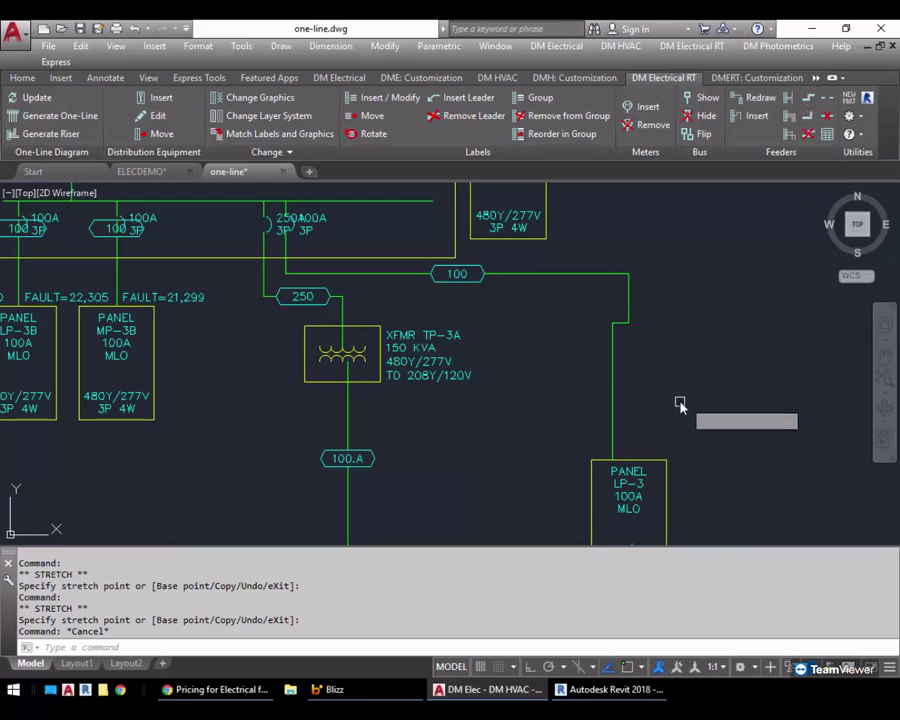
{"action": "left_click", "coordinate": [628, 455]}
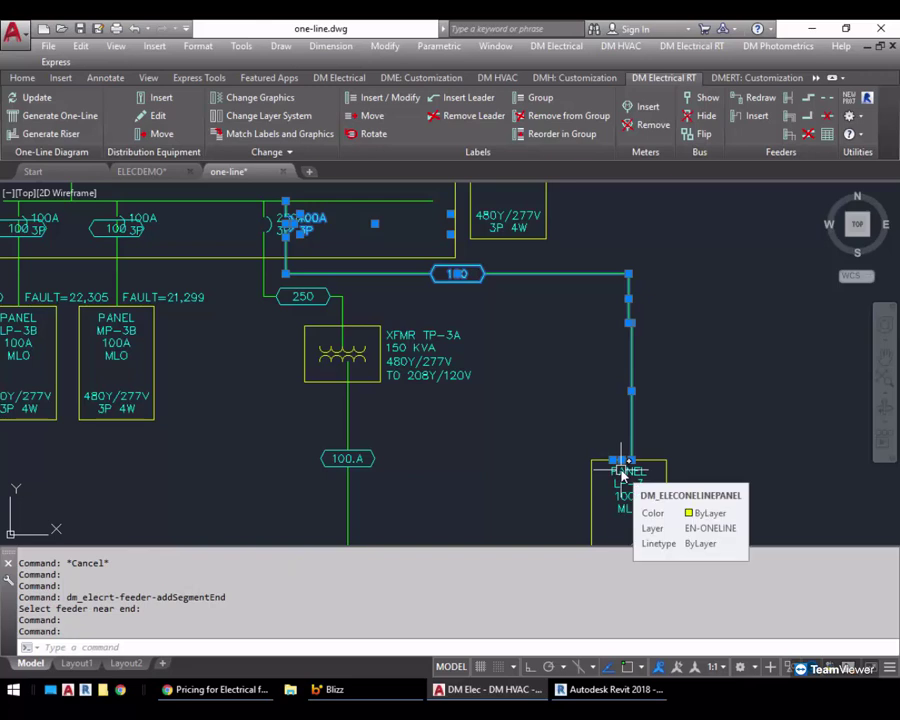
{"action": "left_click", "coordinate": [631, 391]}
{"action": "left_click", "coordinate": [727, 391]}
Step: Attach the feeder's end to the right side of panel LP-3 with the nearest snap, and remove the jog's lower horizontal segment
{"action": "left_click", "coordinate": [613, 460]}
{"action": "type", "text": "nea"}
{"action": "key", "text": "Return"}
{"action": "left_click", "coordinate": [698, 451]}
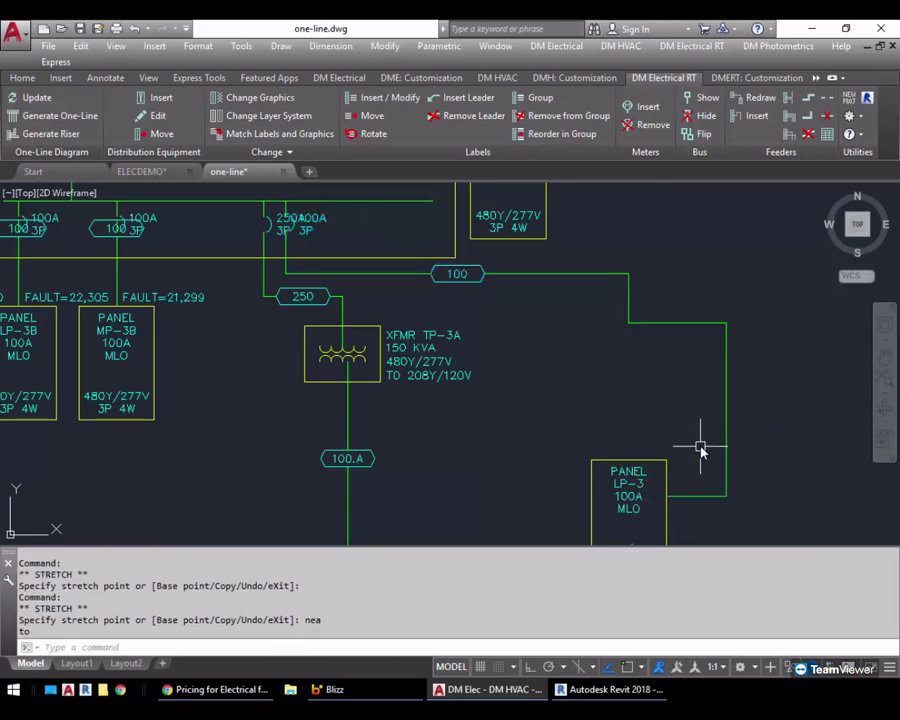
{"action": "key", "text": "Escape"}
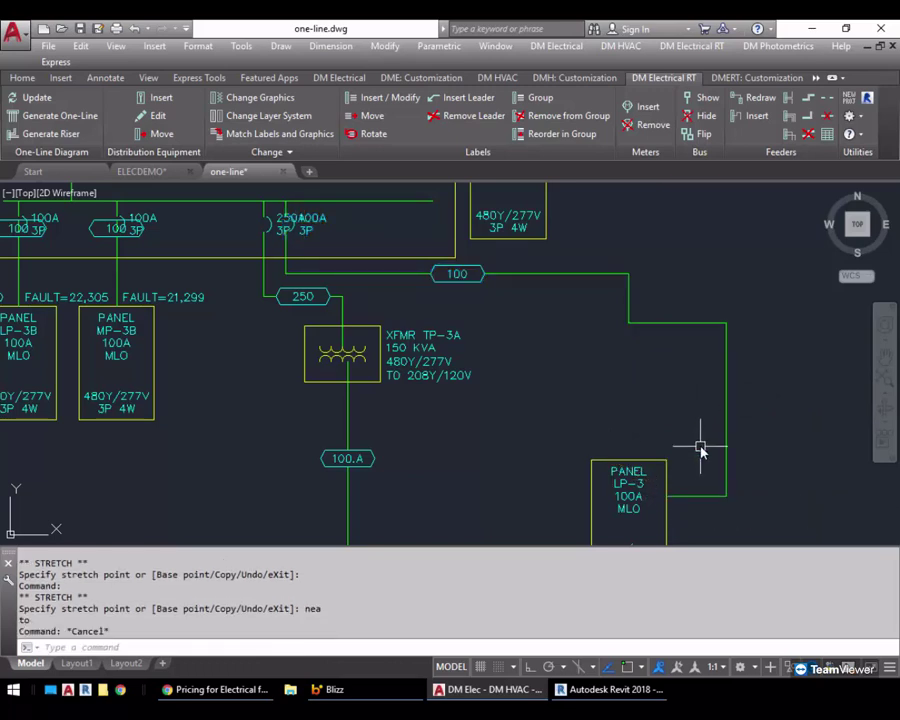
{"action": "left_click", "coordinate": [809, 136]}
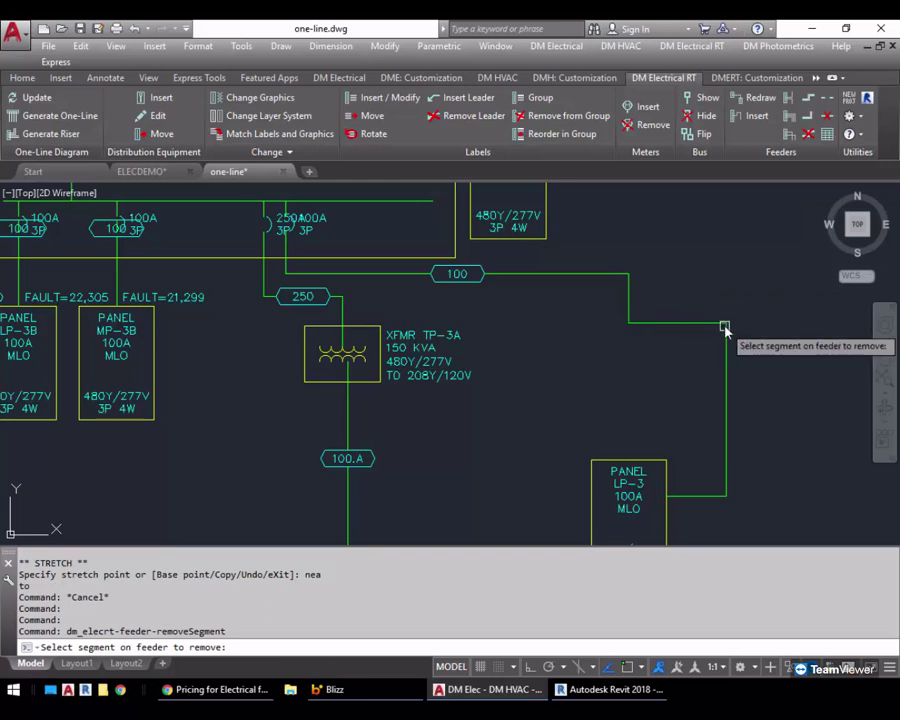
{"action": "left_click", "coordinate": [662, 323]}
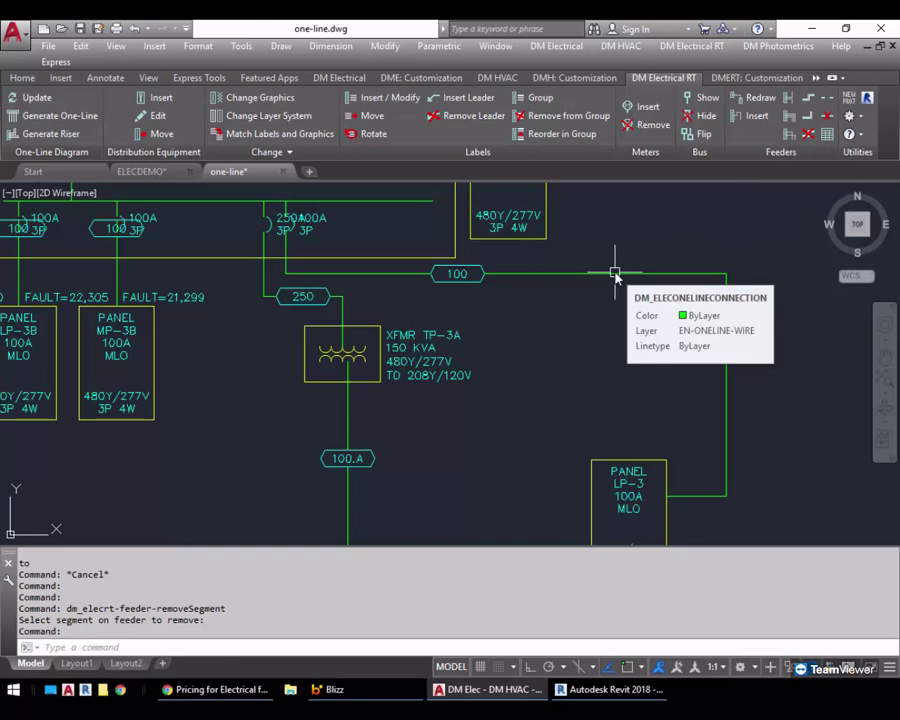
Step: Erase the entire one-line diagram from the drawing
{"action": "scroll", "coordinate": [580, 301], "scroll_direction": "down", "scroll_amount": 5}
{"action": "middle_click_drag", "start_coordinate": [408, 380], "coordinate": [537, 343]}
{"action": "scroll", "coordinate": [536, 340], "scroll_direction": "down", "scroll_amount": 2}
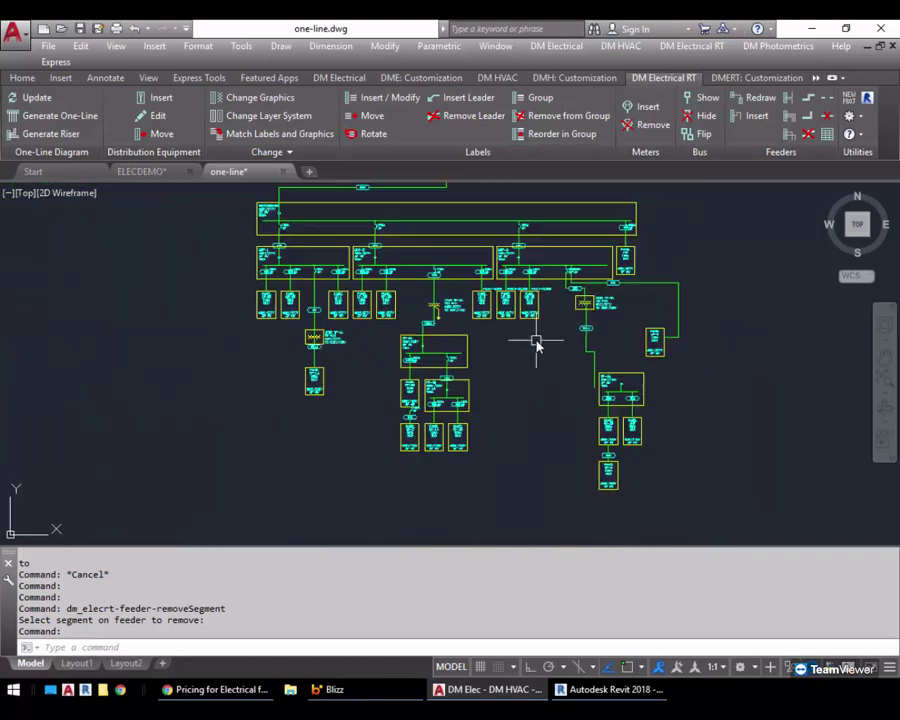
{"action": "scroll", "coordinate": [433, 304], "scroll_direction": "down", "scroll_amount": 1}
{"action": "left_click", "coordinate": [767, 526]}
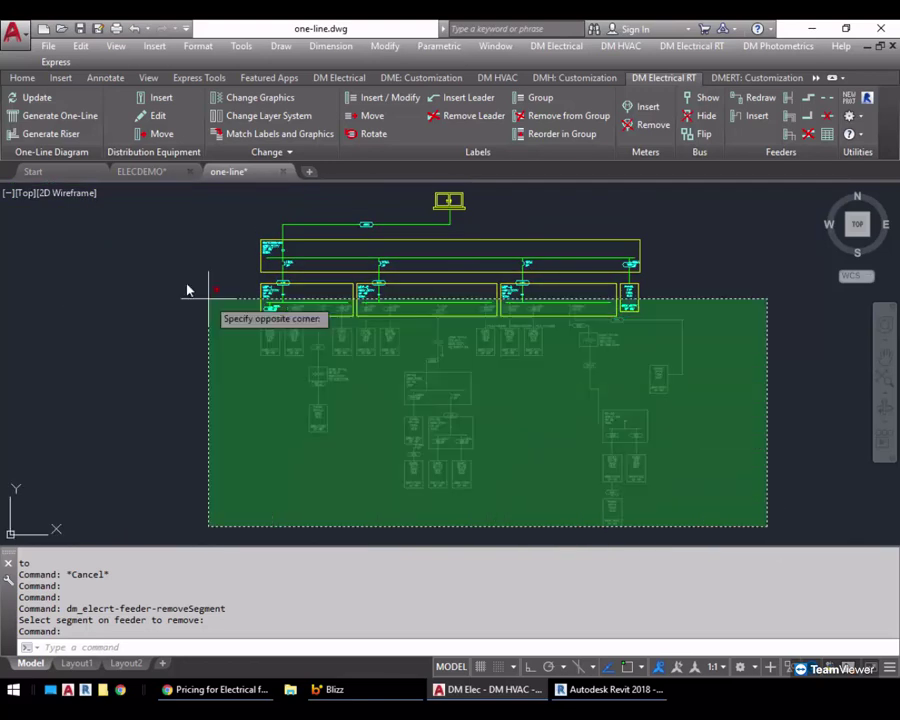
{"action": "left_click", "coordinate": [143, 206]}
{"action": "key", "text": "Return"}
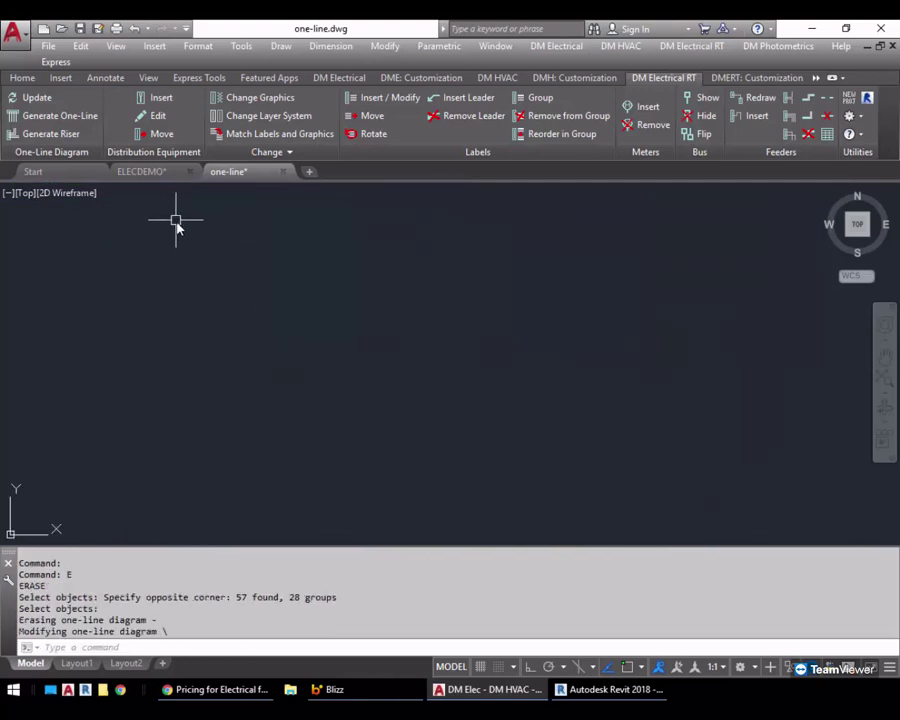
Step: Generate a riser diagram from the distribution equipment list and insert it at the lower left of the empty drawing area
{"action": "left_click", "coordinate": [51, 133]}
{"action": "left_click", "coordinate": [418, 591]}
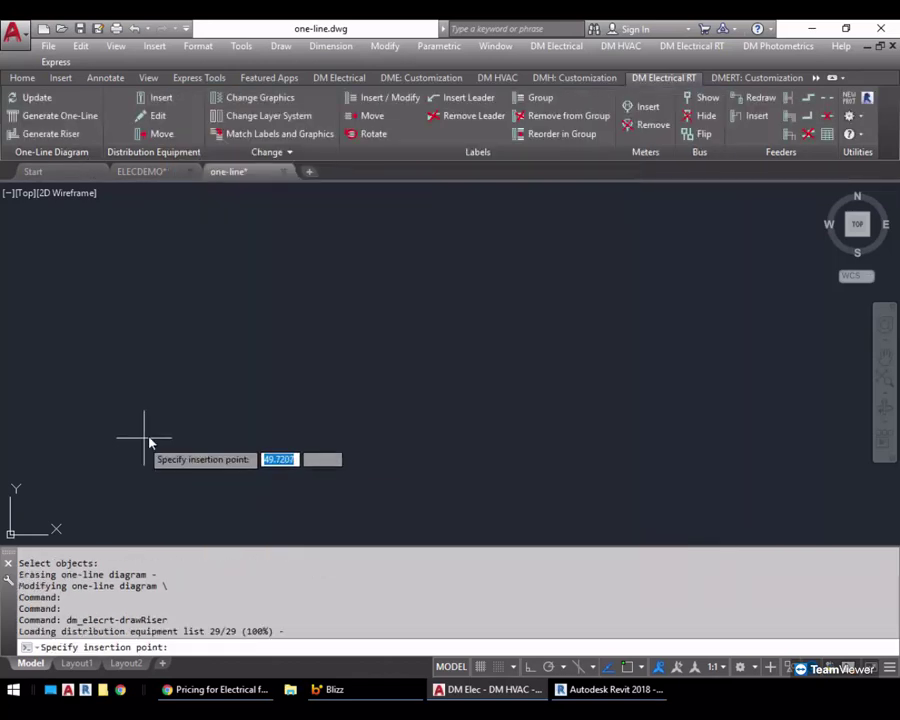
{"action": "left_click", "coordinate": [156, 438]}
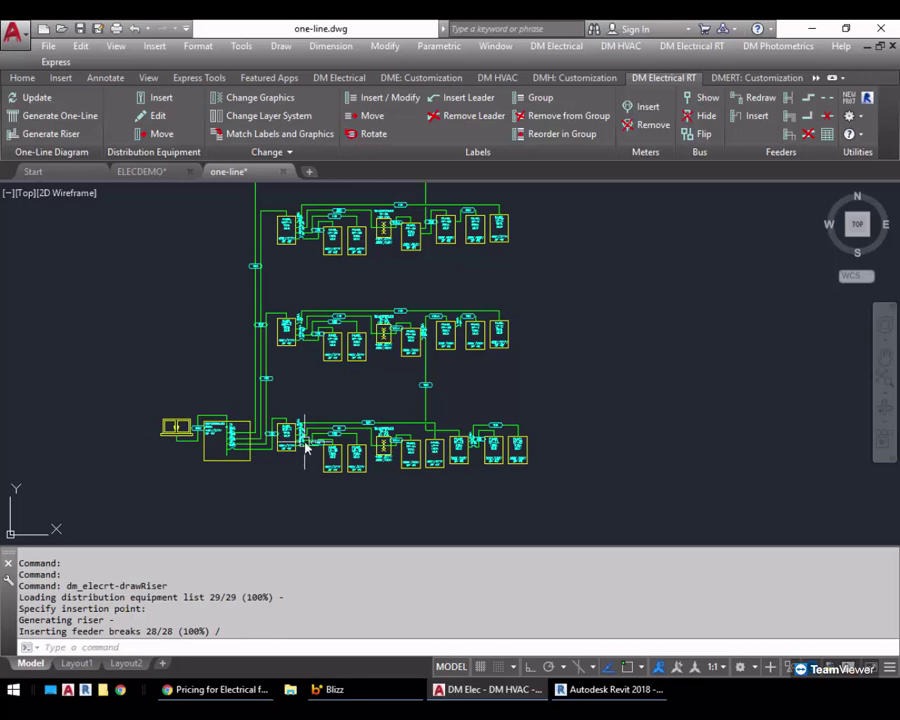
{"action": "middle_click_drag", "start_coordinate": [297, 452], "coordinate": [327, 419]}
{"action": "scroll", "coordinate": [327, 419], "scroll_direction": "up", "scroll_amount": 4}
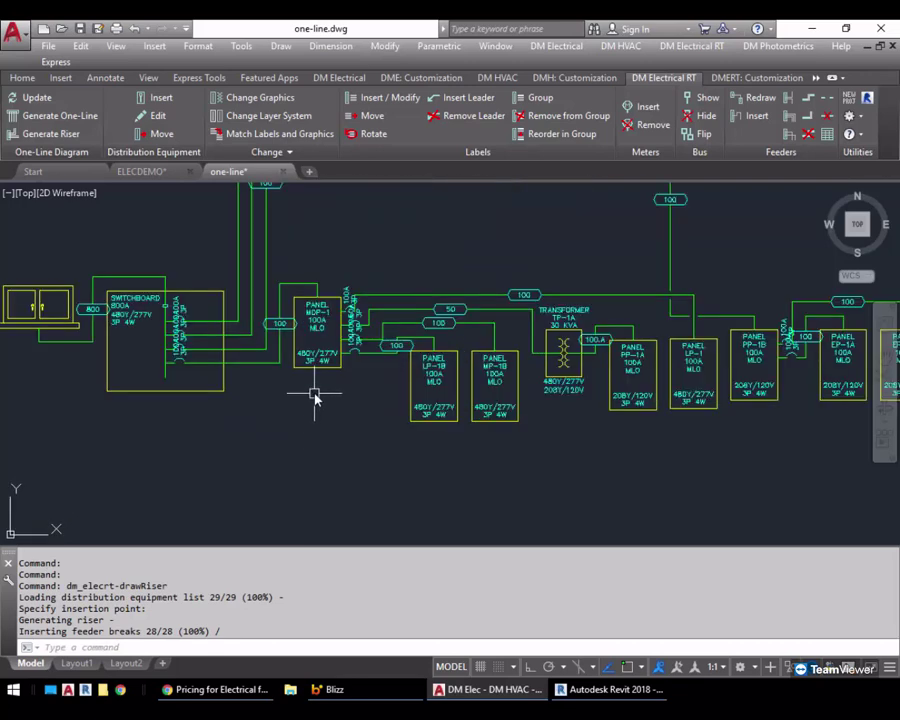
Step: Move the lowest row of panels and the transformer, starting with panel MDP-1, straight down below the switchboard with Ortho on
{"action": "scroll", "coordinate": [328, 395], "scroll_direction": "down", "scroll_amount": 2}
{"action": "type", "text": "m"}
{"action": "key", "text": "Return"}
{"action": "left_click", "coordinate": [712, 507]}
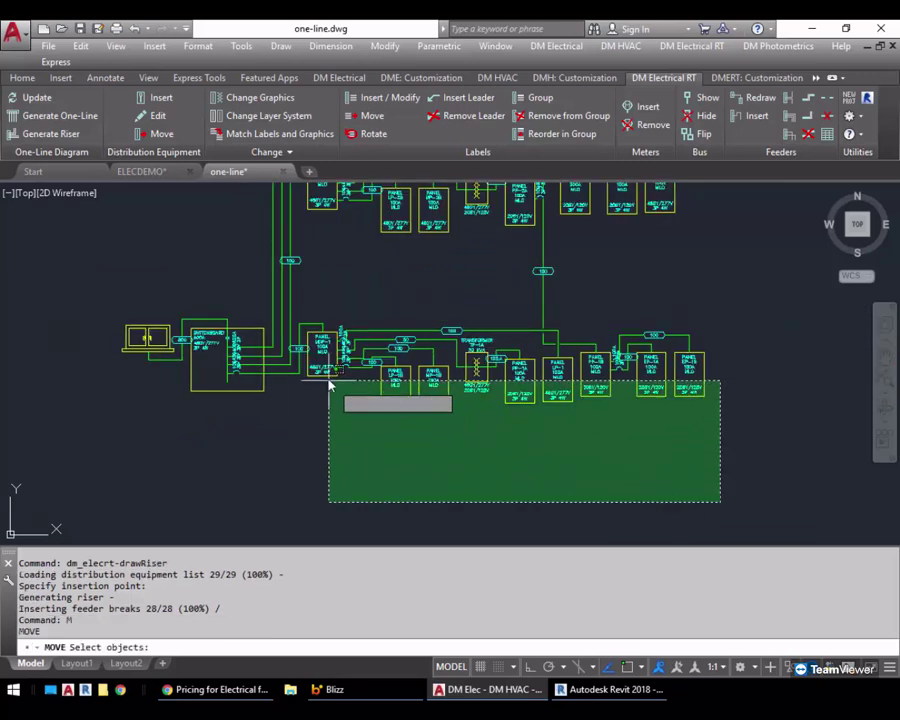
{"action": "left_click", "coordinate": [326, 355]}
{"action": "key", "text": "Return"}
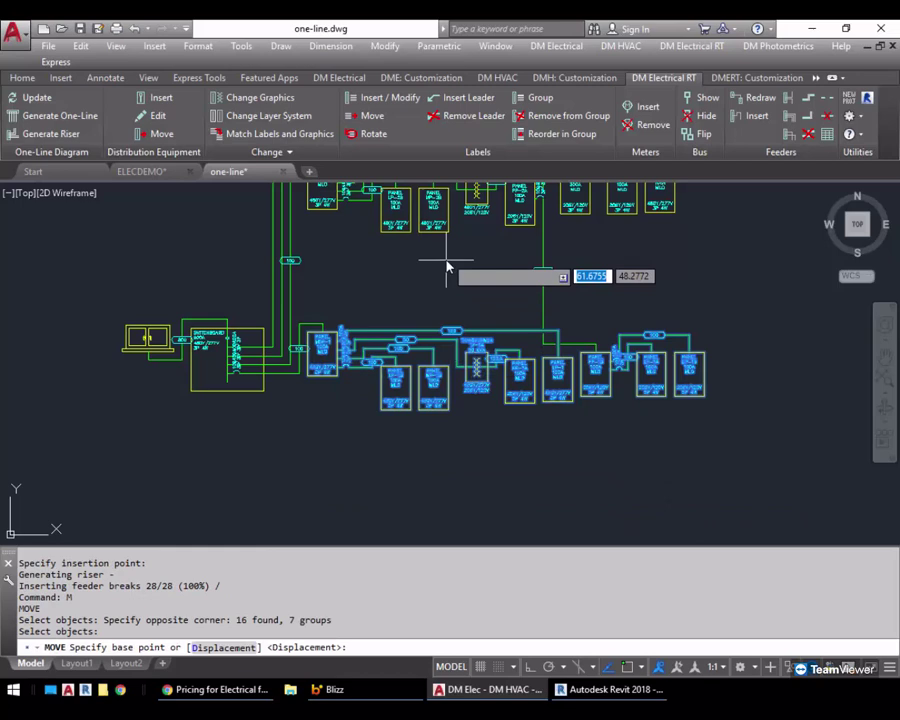
{"action": "left_click", "coordinate": [448, 262]}
{"action": "key", "text": "F8"}
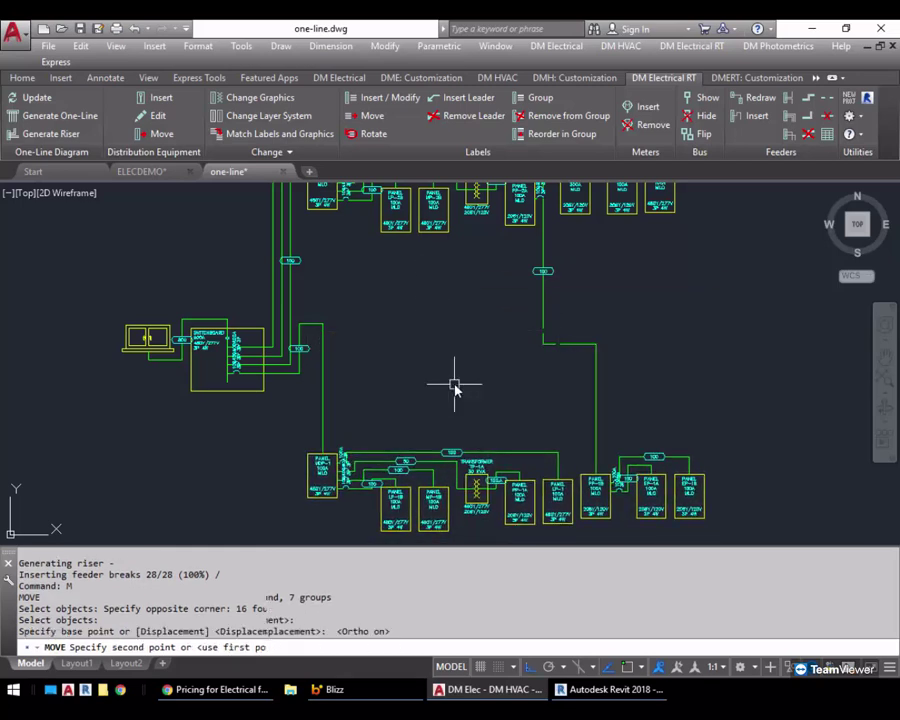
{"action": "left_click", "coordinate": [455, 365]}
Step: Remove the raised segment from the feeder running between the switchboard and panel MDP-1
{"action": "scroll", "coordinate": [285, 380], "scroll_direction": "up", "scroll_amount": 2}
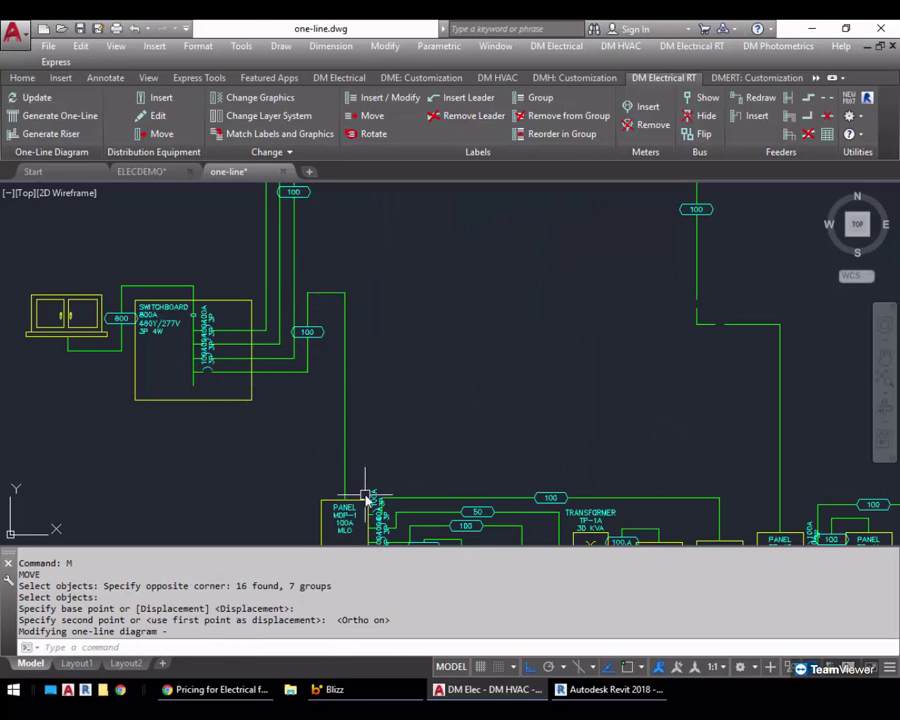
{"action": "left_click", "coordinate": [809, 136]}
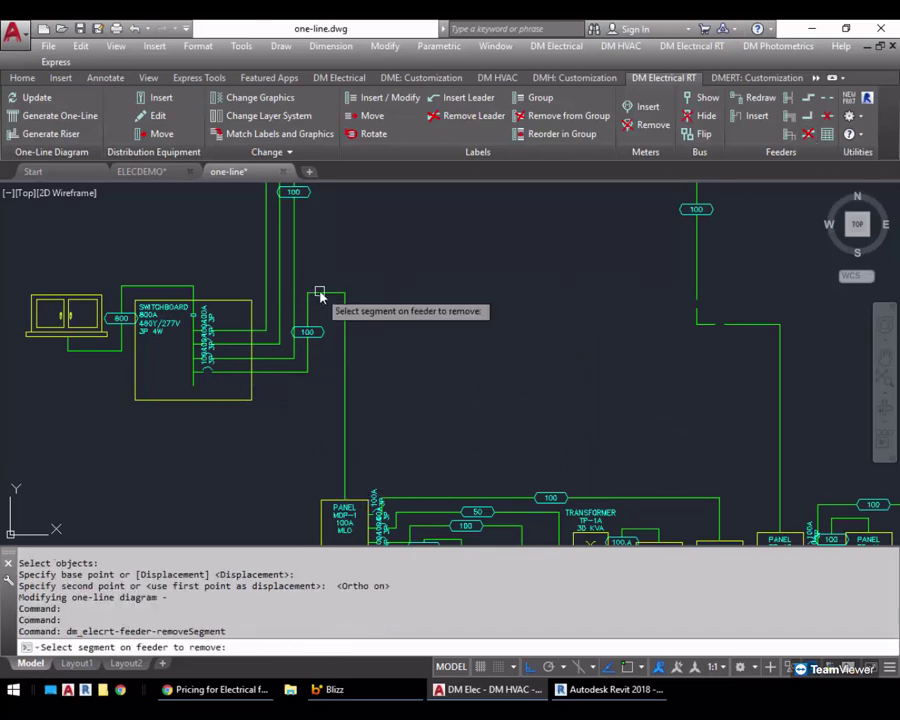
{"action": "left_click", "coordinate": [245, 370]}
{"action": "scroll", "coordinate": [346, 380], "scroll_direction": "down", "scroll_amount": 2}
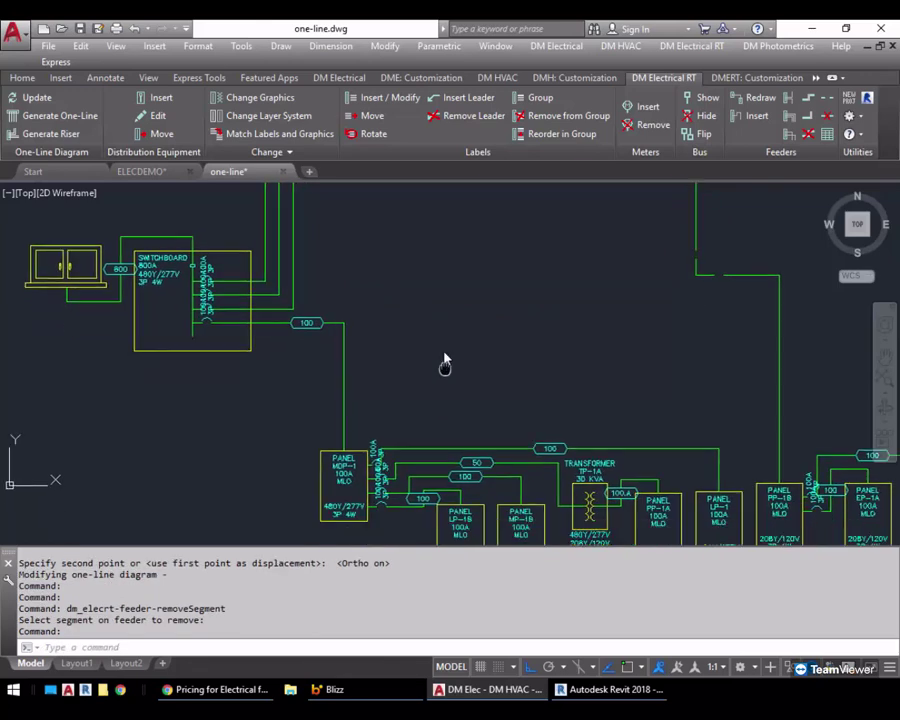
{"action": "middle_click_drag", "start_coordinate": [458, 326], "coordinate": [462, 335]}
{"action": "scroll", "coordinate": [462, 336], "scroll_direction": "up", "scroll_amount": 2}
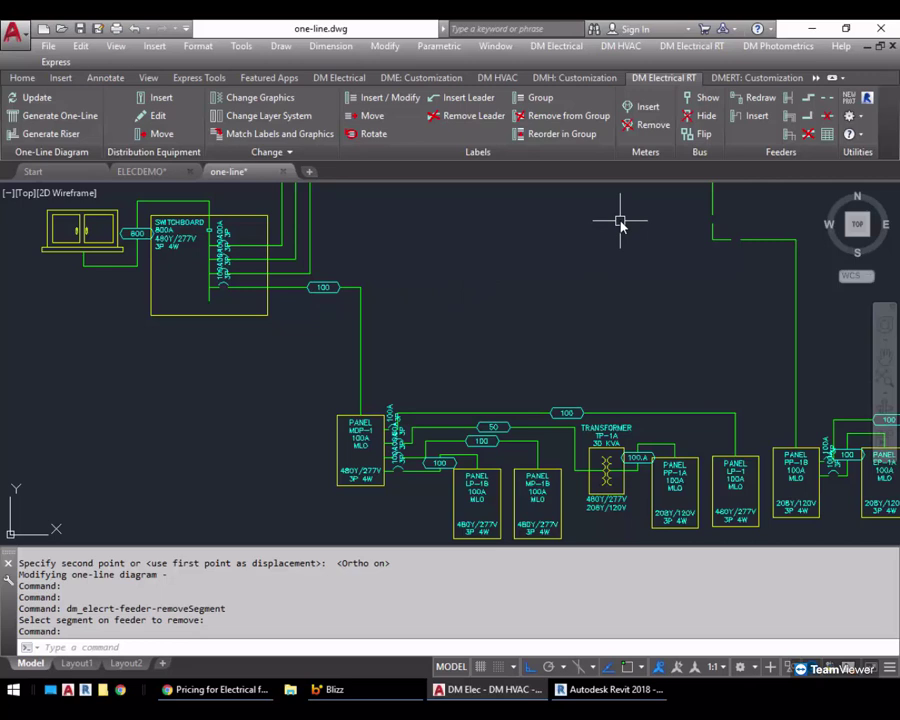
Step: Align the vertical segment of the MDP-1 feeder with the outermost vertical feeder rising from the switchboard
{"action": "left_click", "coordinate": [790, 101]}
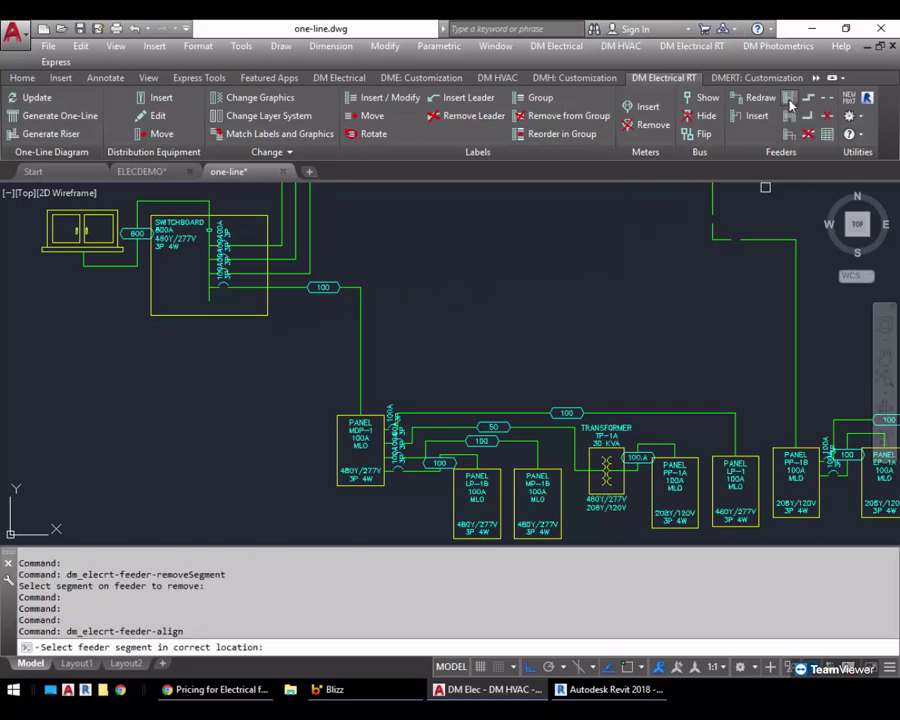
{"action": "left_click", "coordinate": [310, 230]}
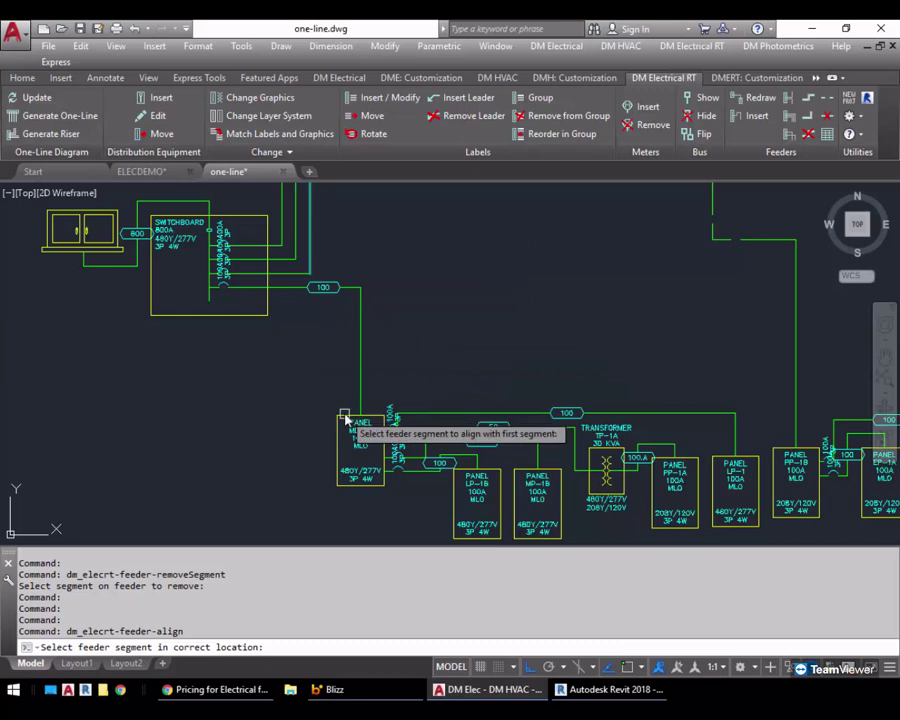
{"action": "left_click", "coordinate": [360, 320]}
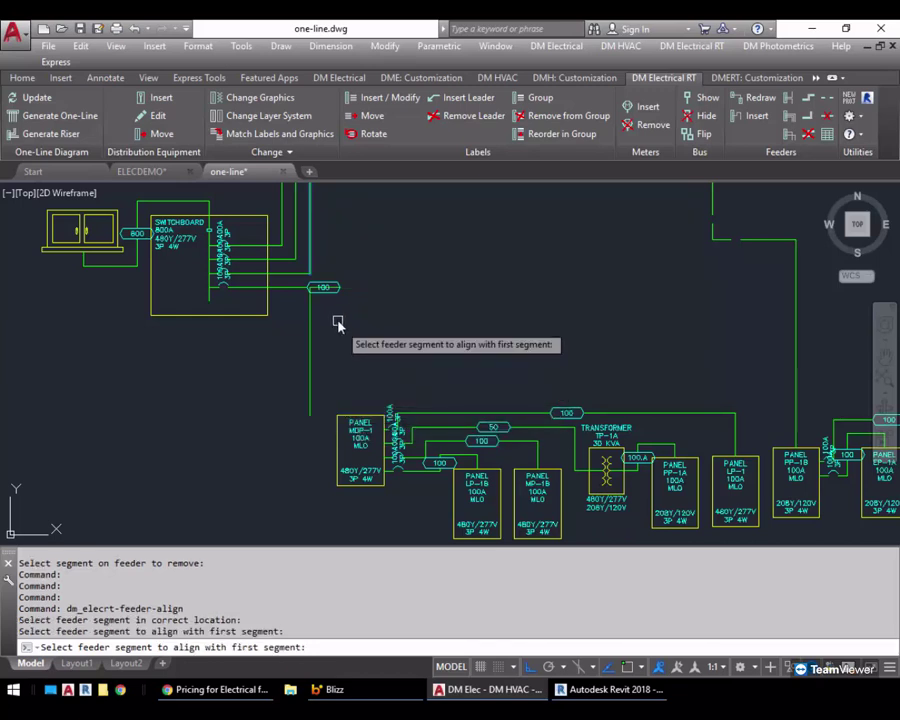
{"action": "key", "text": "Return"}
Step: Slide the MDP-1 feeder's label along its horizontal segment until it sits beside the breaker at the switchboard's edge
{"action": "scroll", "coordinate": [317, 294], "scroll_direction": "up", "scroll_amount": 4}
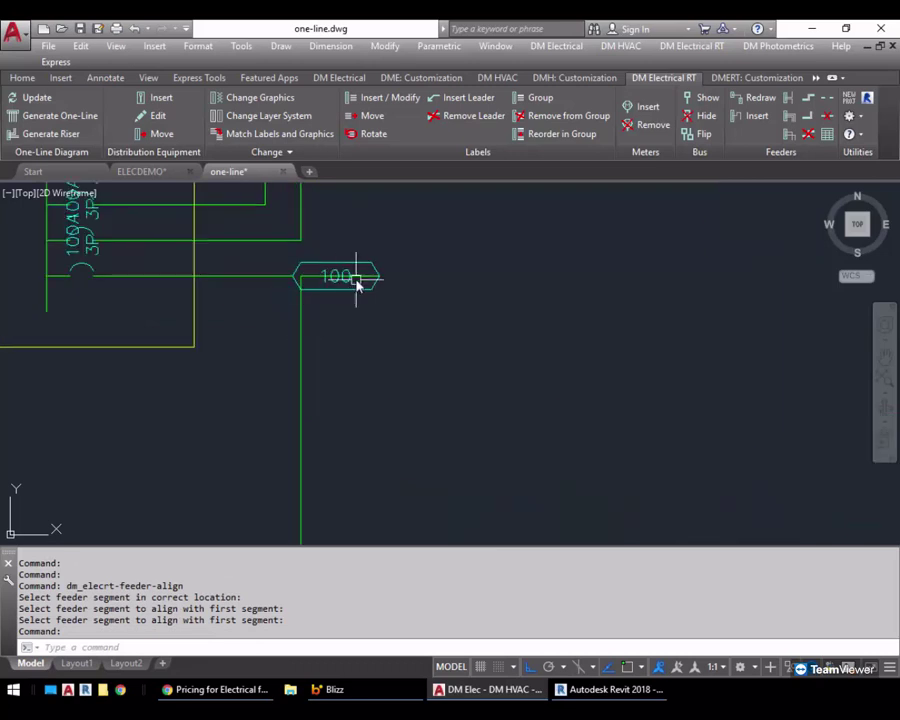
{"action": "left_click", "coordinate": [351, 289]}
{"action": "left_click", "coordinate": [336, 276]}
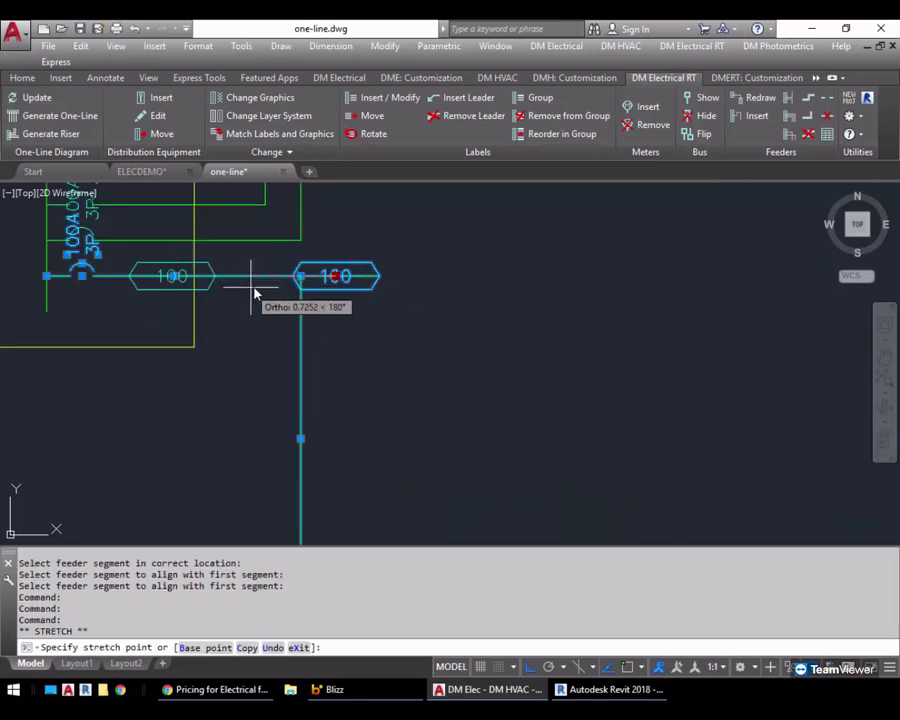
{"action": "left_click", "coordinate": [260, 291]}
{"action": "left_click", "coordinate": [257, 277]}
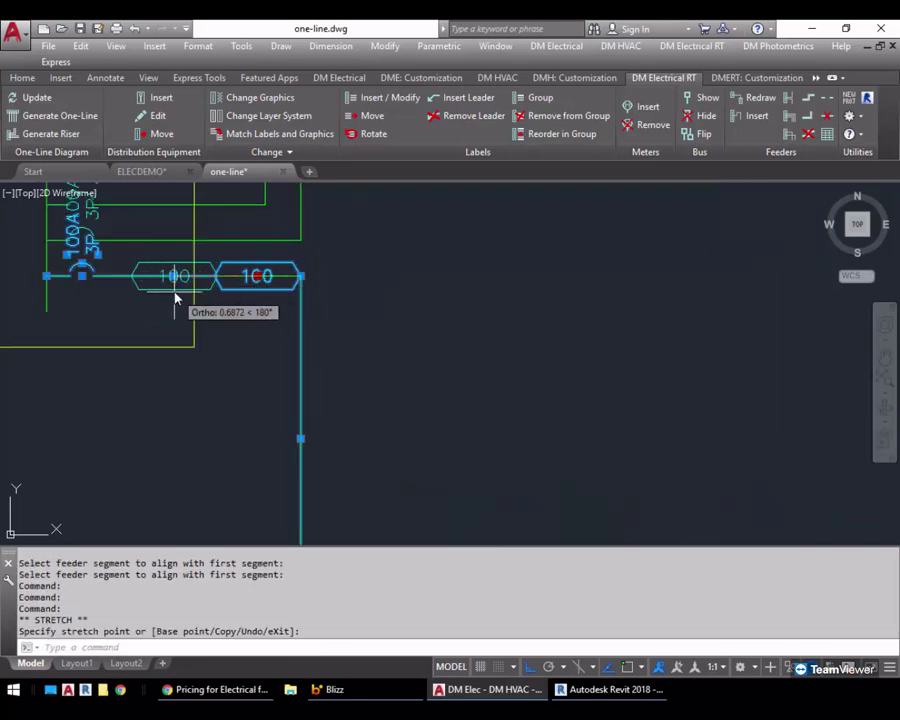
{"action": "left_click", "coordinate": [166, 292]}
{"action": "key", "text": "Escape"}
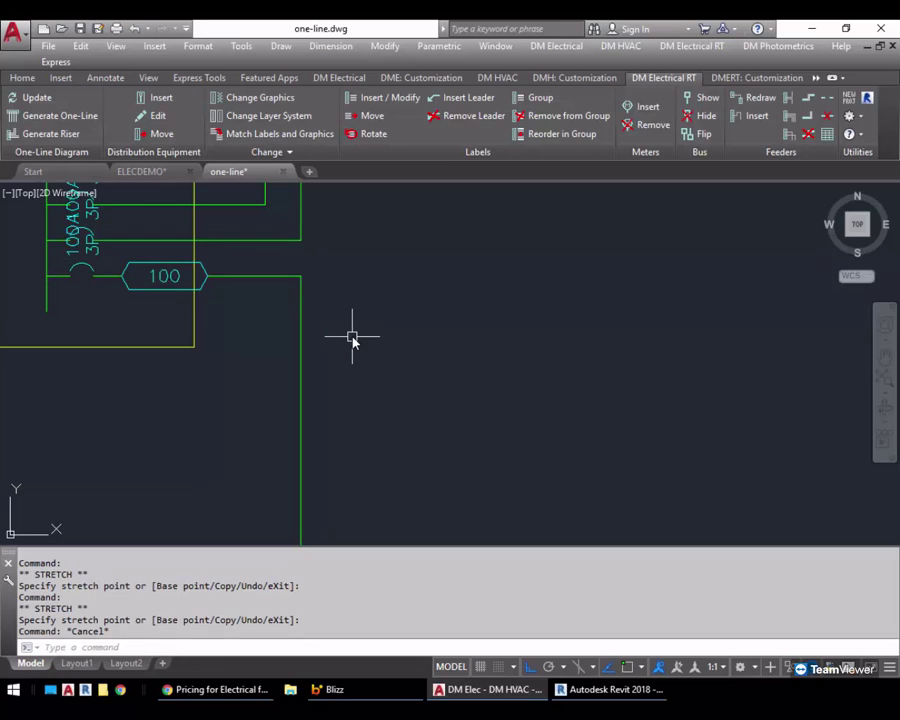
Step: Shift the label of the MDP-1 to LP-1 feeder toward LP-1 and raise the feeder's horizontal segment well above the panels
{"action": "scroll", "coordinate": [330, 352], "scroll_direction": "down", "scroll_amount": 2}
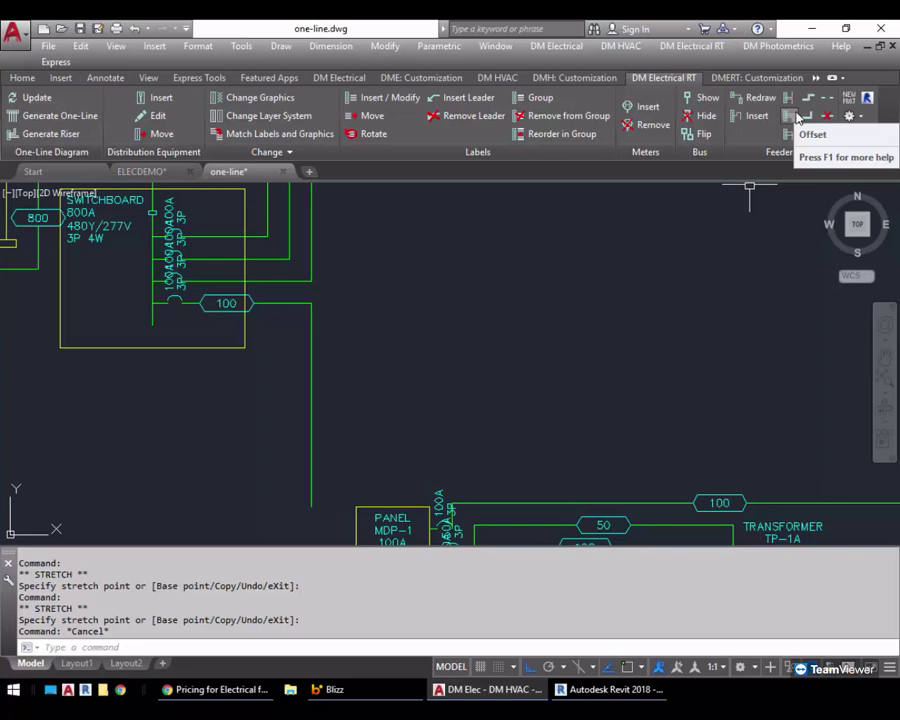
{"action": "mouse_move", "coordinate": [669, 372]}
{"action": "middle_mouse_down"}
{"action": "mouse_move", "coordinate": [595, 305]}
{"action": "mouse_move", "coordinate": [526, 195]}
{"action": "middle_mouse_up"}
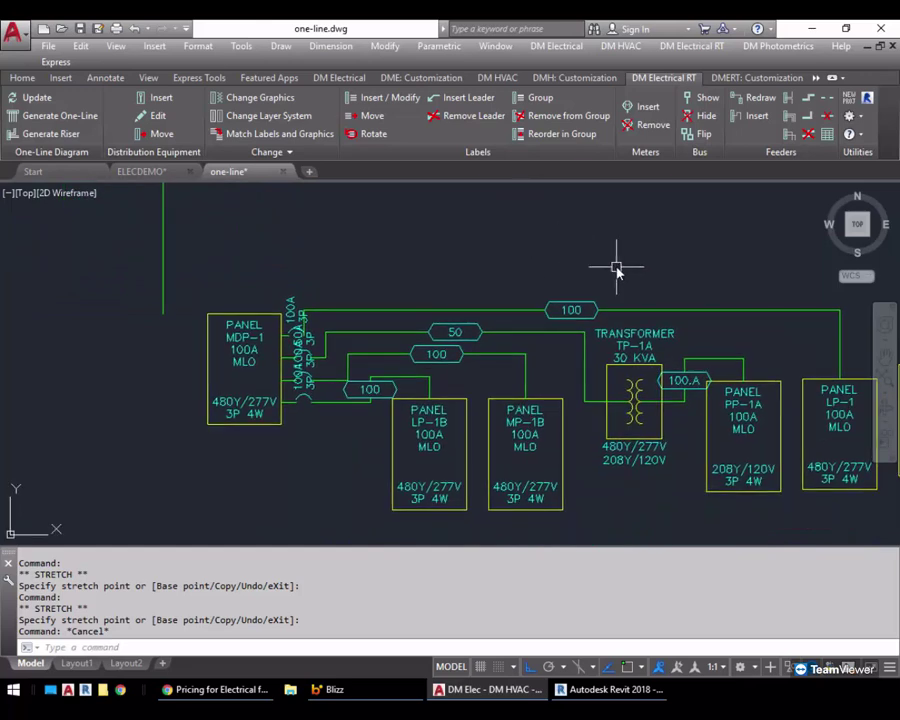
{"action": "middle_click_drag", "start_coordinate": [614, 263], "coordinate": [615, 275]}
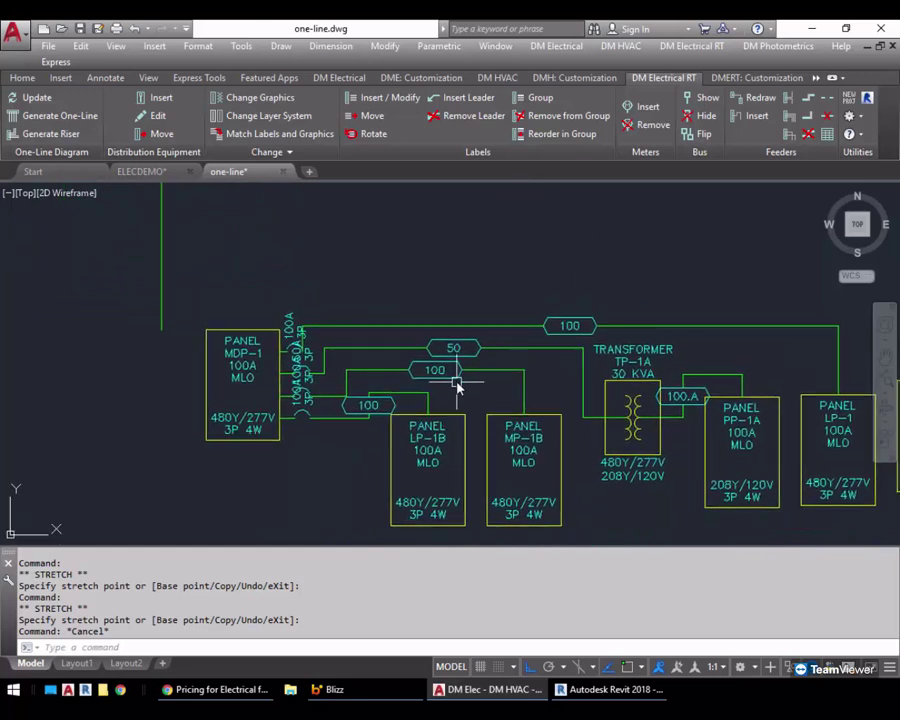
{"action": "middle_click_drag", "start_coordinate": [466, 388], "coordinate": [426, 303]}
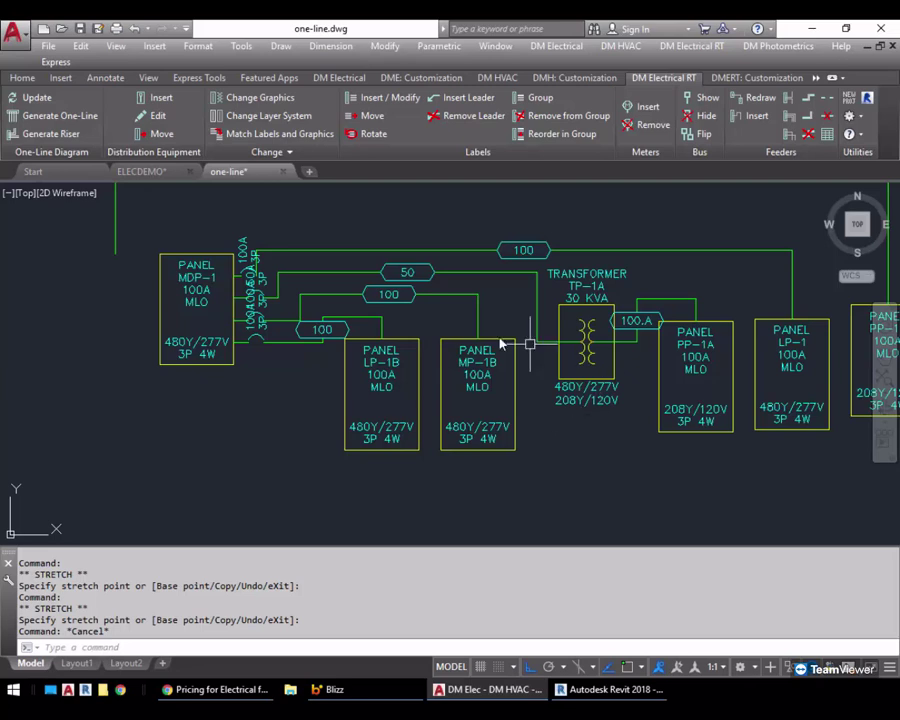
{"action": "middle_click_drag", "start_coordinate": [419, 357], "coordinate": [446, 404]}
{"action": "left_click", "coordinate": [421, 299]}
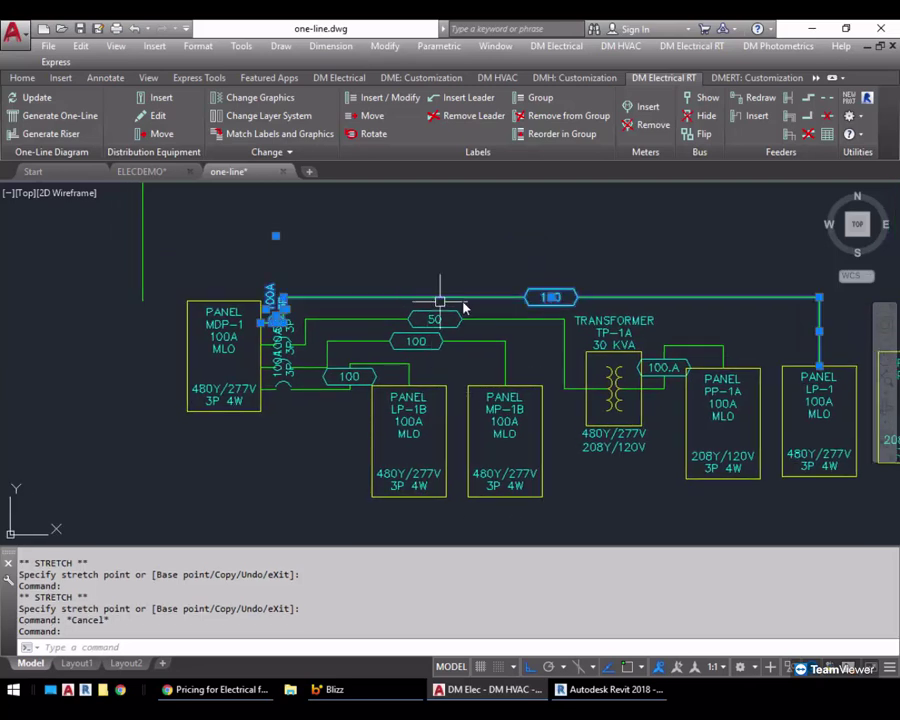
{"action": "left_click", "coordinate": [547, 295]}
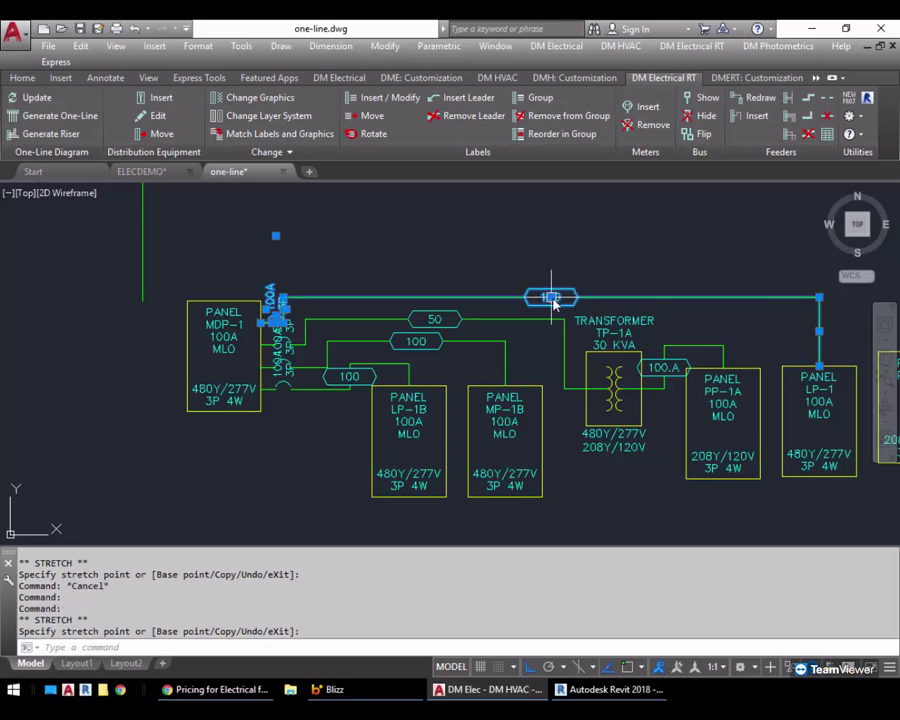
{"action": "left_click", "coordinate": [641, 297]}
{"action": "left_click", "coordinate": [551, 297]}
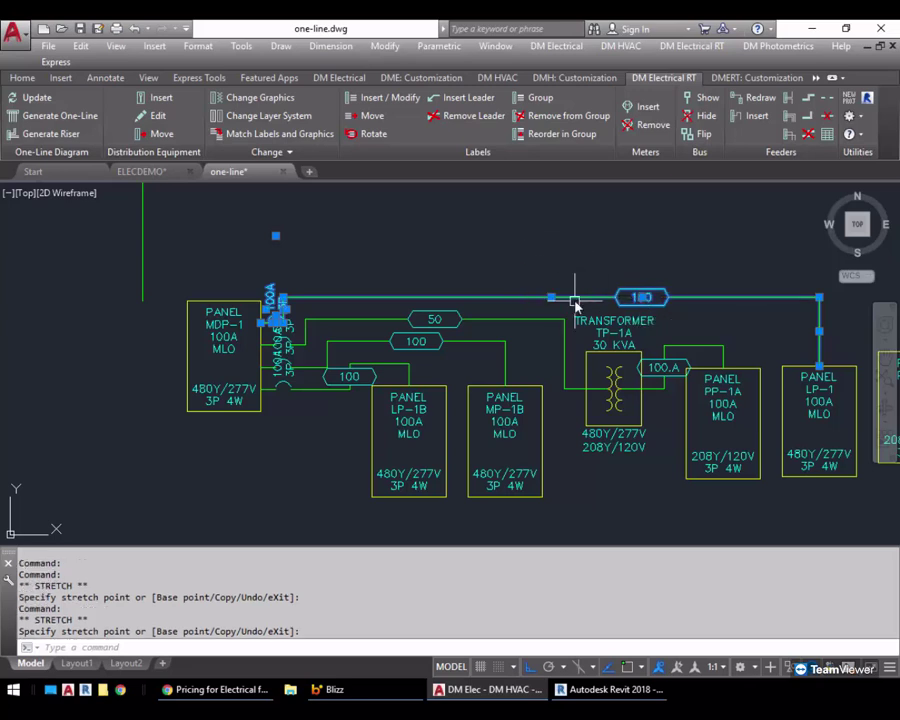
{"action": "left_click", "coordinate": [551, 209]}
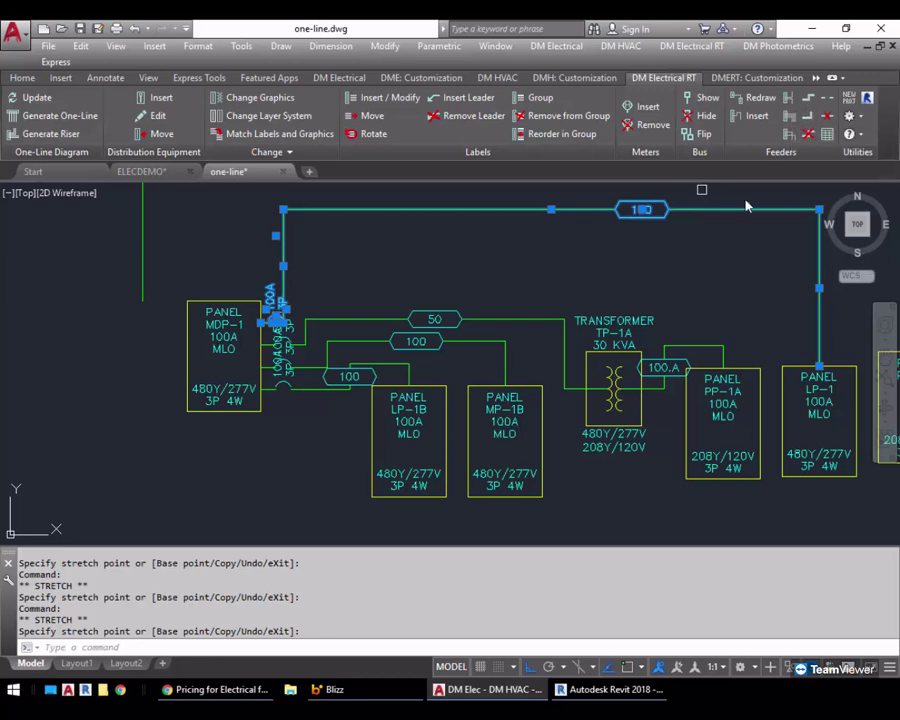
Step: Offset the horizontal segments of the transformer TP-1A, MP-1B and LP-1B feeders below the raised LP-1 feeder
{"action": "left_click", "coordinate": [404, 210]}
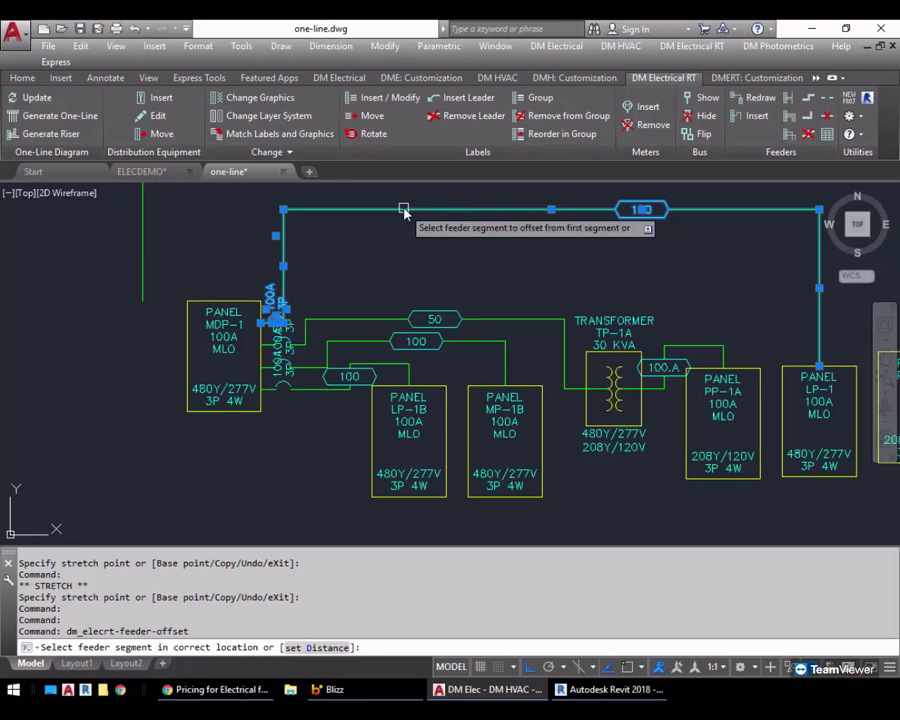
{"action": "left_click", "coordinate": [366, 321]}
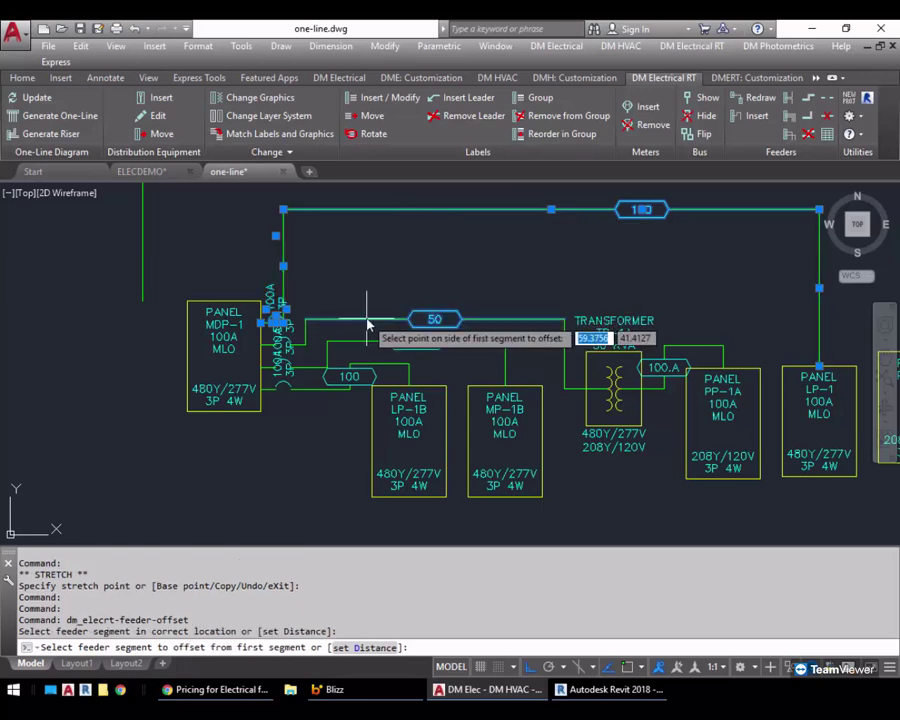
{"action": "left_click", "coordinate": [389, 256]}
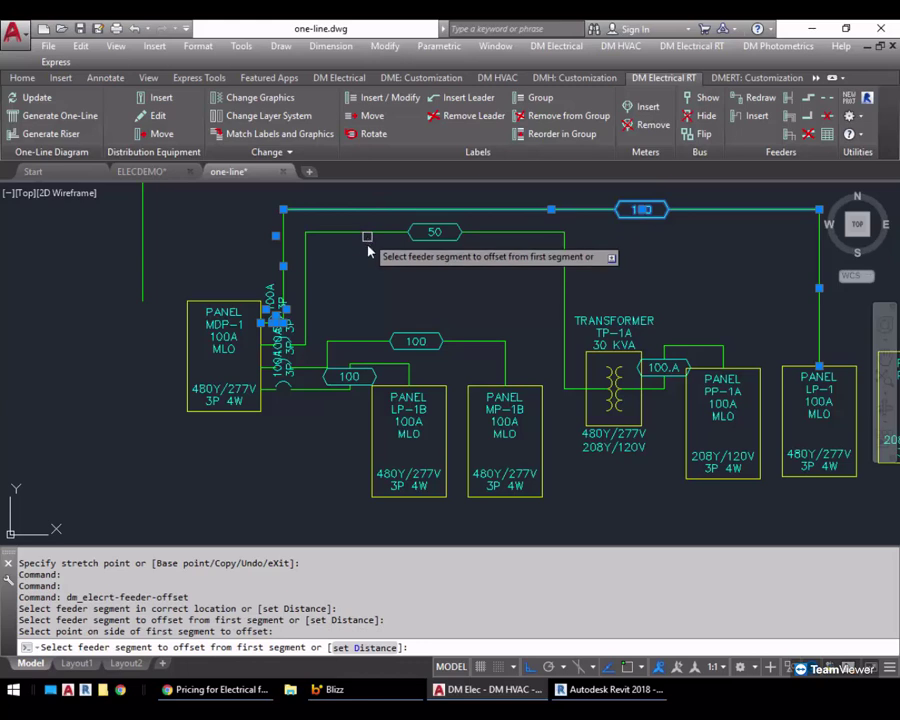
{"action": "left_click", "coordinate": [364, 341]}
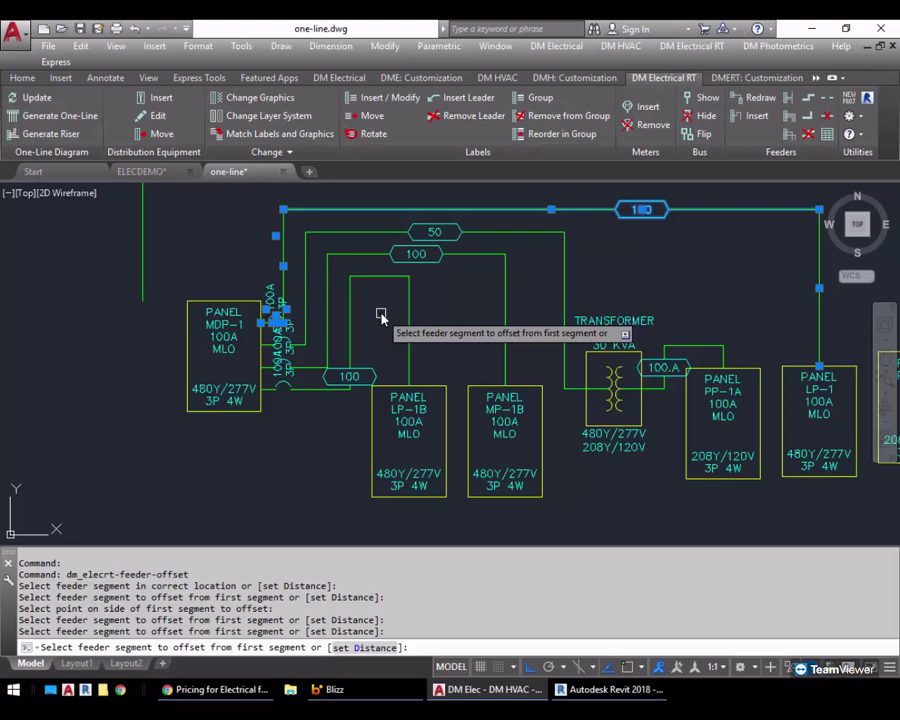
{"action": "key", "text": "Return"}
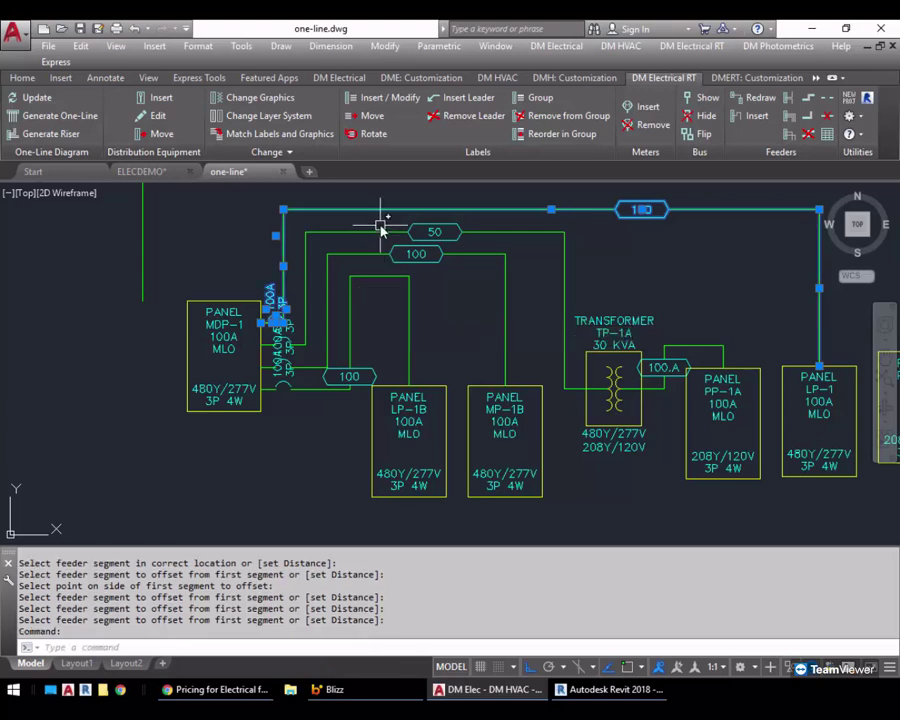
Step: Set the feeder offset multiplier to 0.5 in the electrical customization options
{"action": "left_click", "coordinate": [556, 47]}
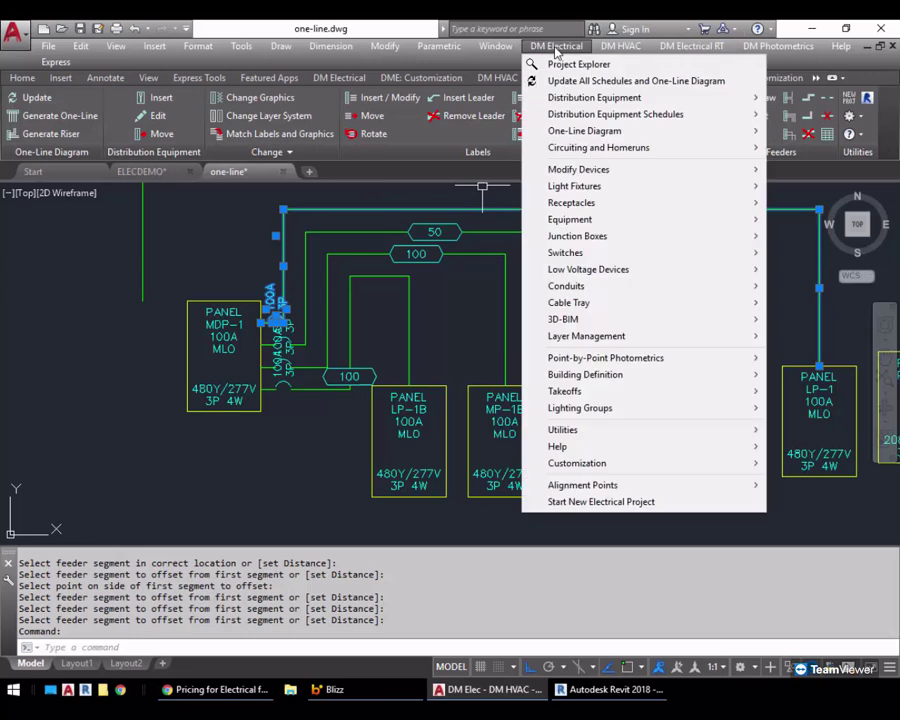
{"action": "mouse_move", "coordinate": [600, 463]}
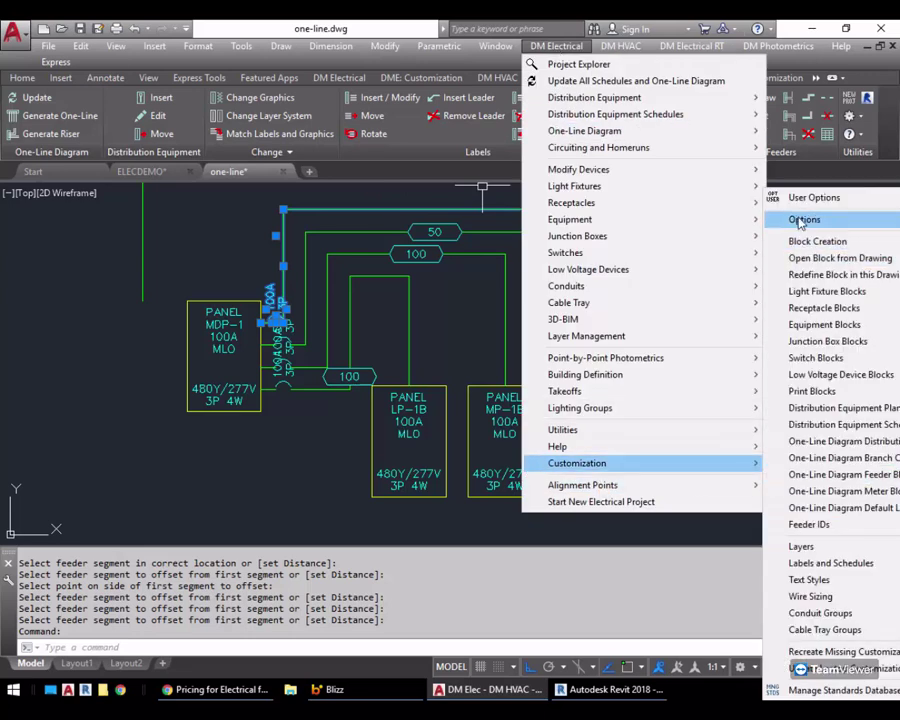
{"action": "mouse_move", "coordinate": [801, 220]}
{"action": "left_click", "coordinate": [700, 227]}
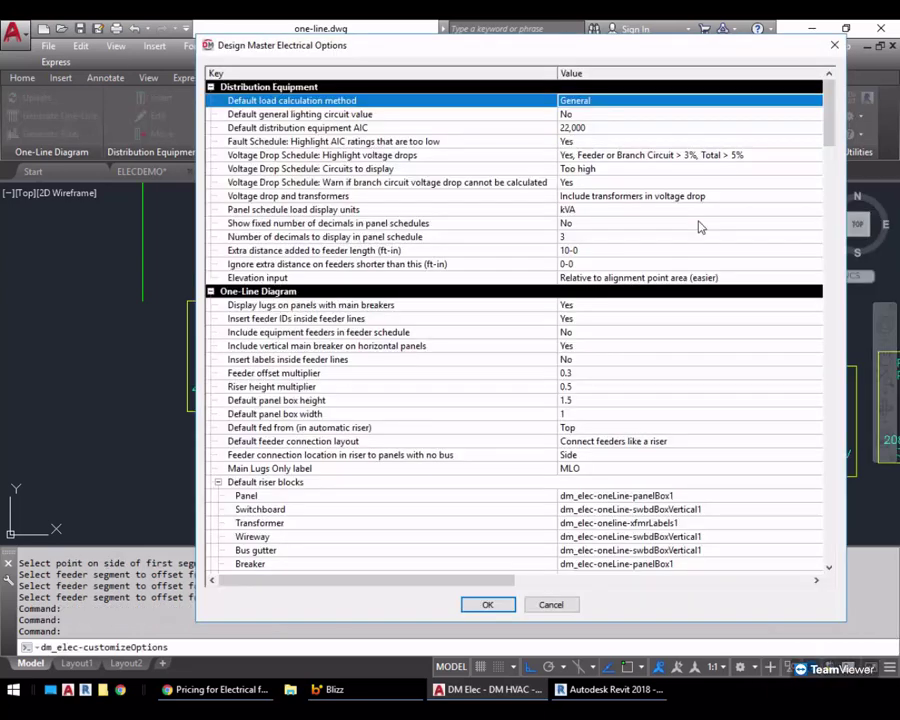
{"action": "left_click", "coordinate": [323, 375]}
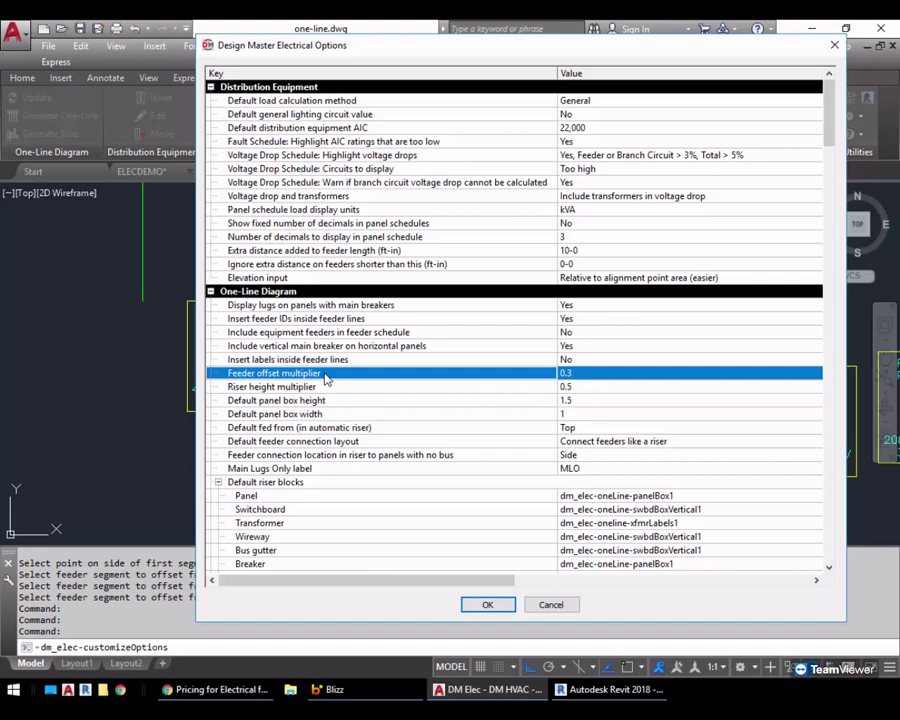
{"action": "left_click", "coordinate": [606, 375]}
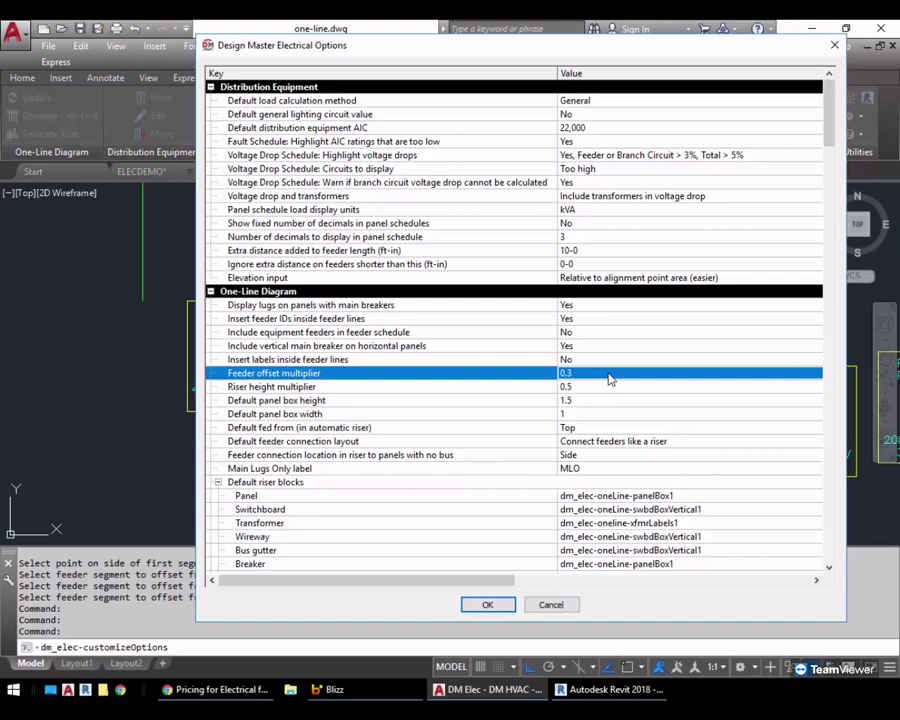
{"action": "type", "text": ".5"}
{"action": "left_click", "coordinate": [487, 604]}
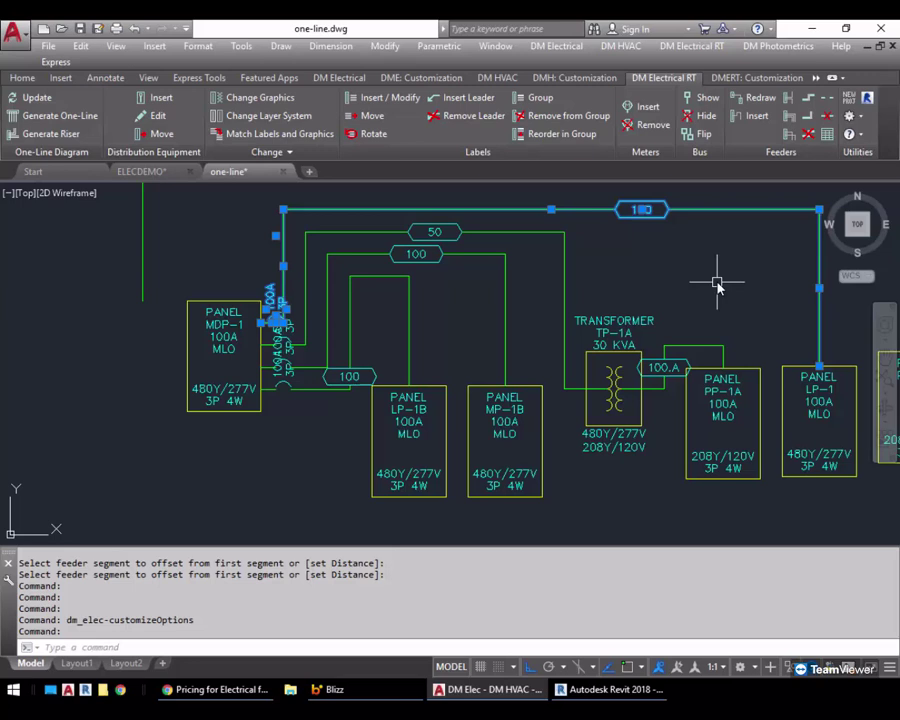
Step: Offset the horizontal segments of the TP-1A, MP-1B and LP-1B feeders below the LP-1 feeder using the default offset distance
{"action": "left_click", "coordinate": [787, 118]}
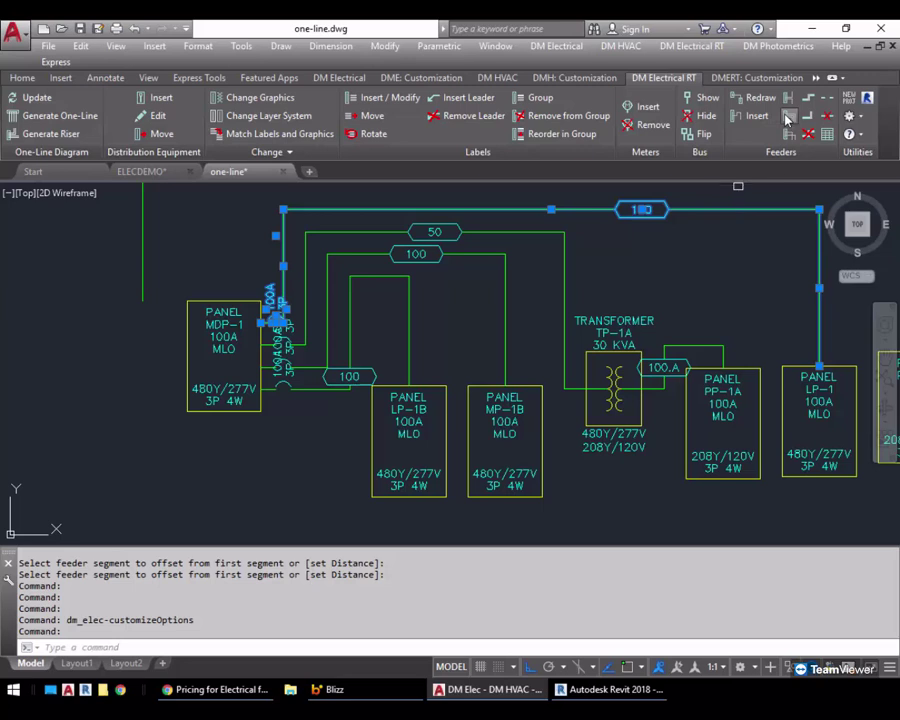
{"action": "left_click", "coordinate": [376, 233]}
{"action": "left_click", "coordinate": [380, 252]}
{"action": "left_click", "coordinate": [369, 254]}
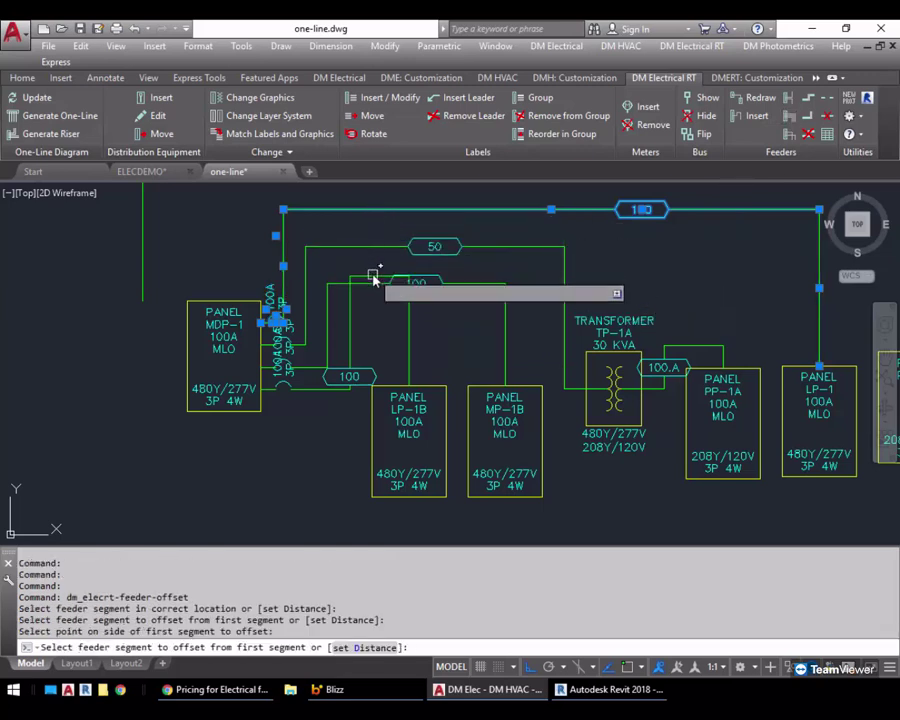
{"action": "key", "text": "Return"}
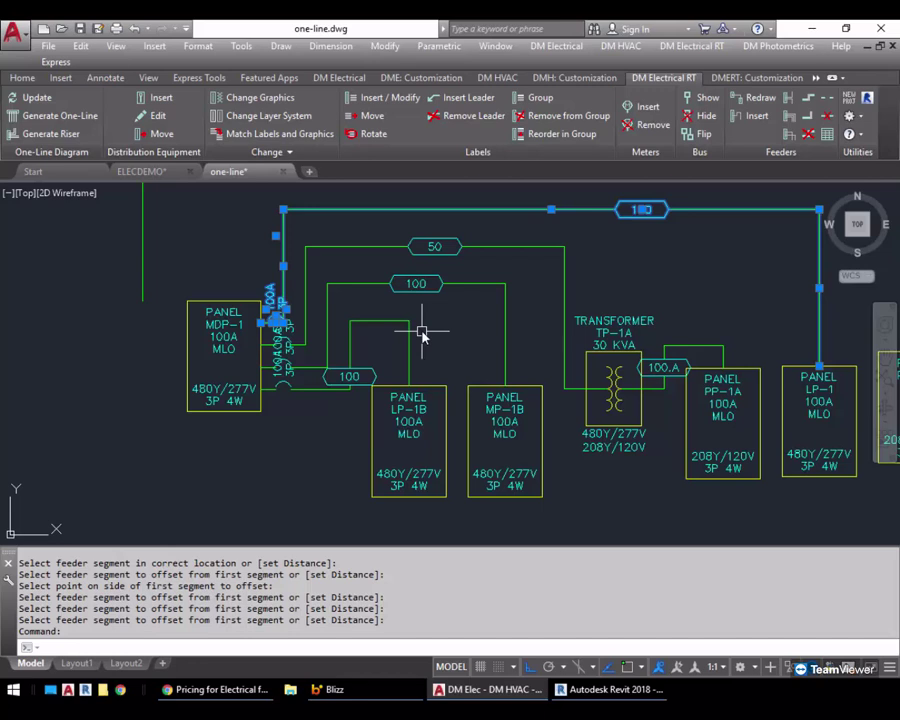
{"action": "middle_click_drag", "start_coordinate": [458, 251], "coordinate": [462, 321]}
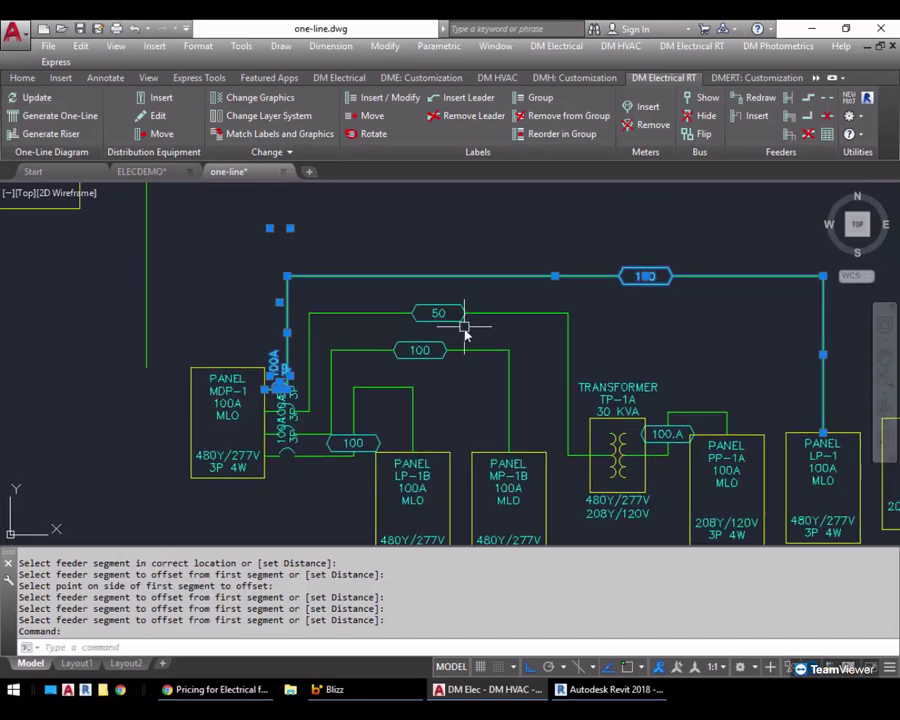
Step: Respace the horizontal segments of the TP-1A, MP-1B and LP-1B feeders below the LP-1 feeder with a picked offset distance of about 0.18
{"action": "key", "text": "Escape"}
{"action": "key", "text": "Return"}
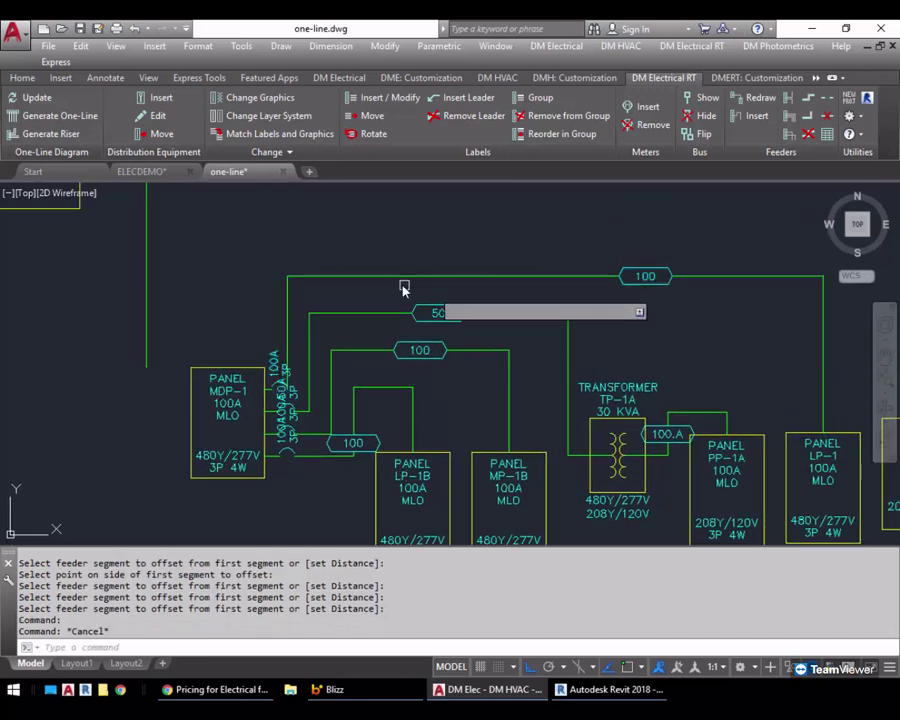
{"action": "left_click", "coordinate": [366, 277]}
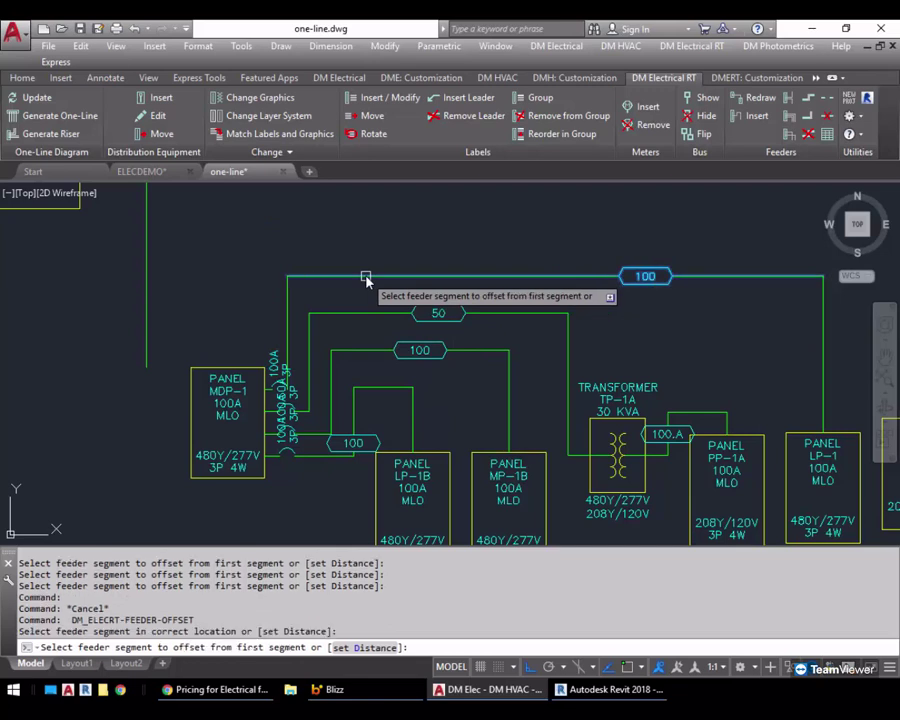
{"action": "type", "text": "d"}
{"action": "key", "text": "Return"}
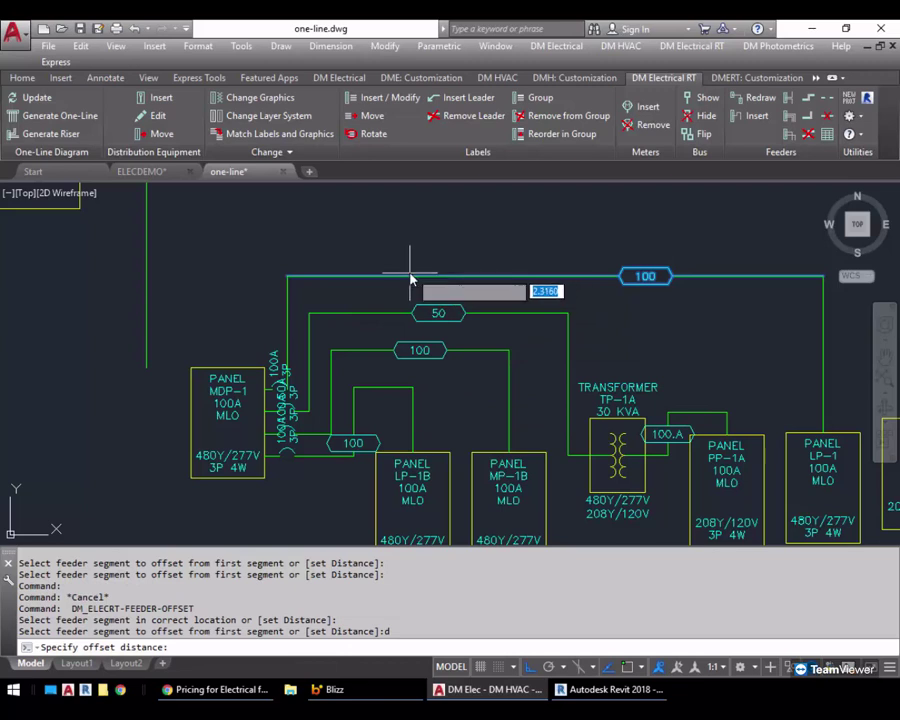
{"action": "left_click", "coordinate": [400, 262]}
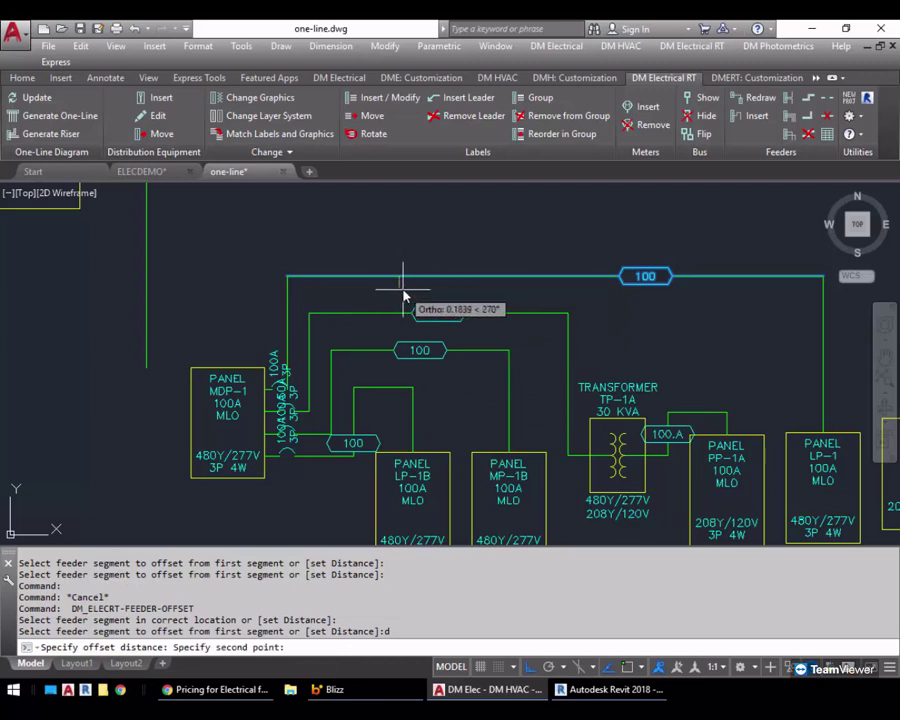
{"action": "left_click", "coordinate": [402, 292]}
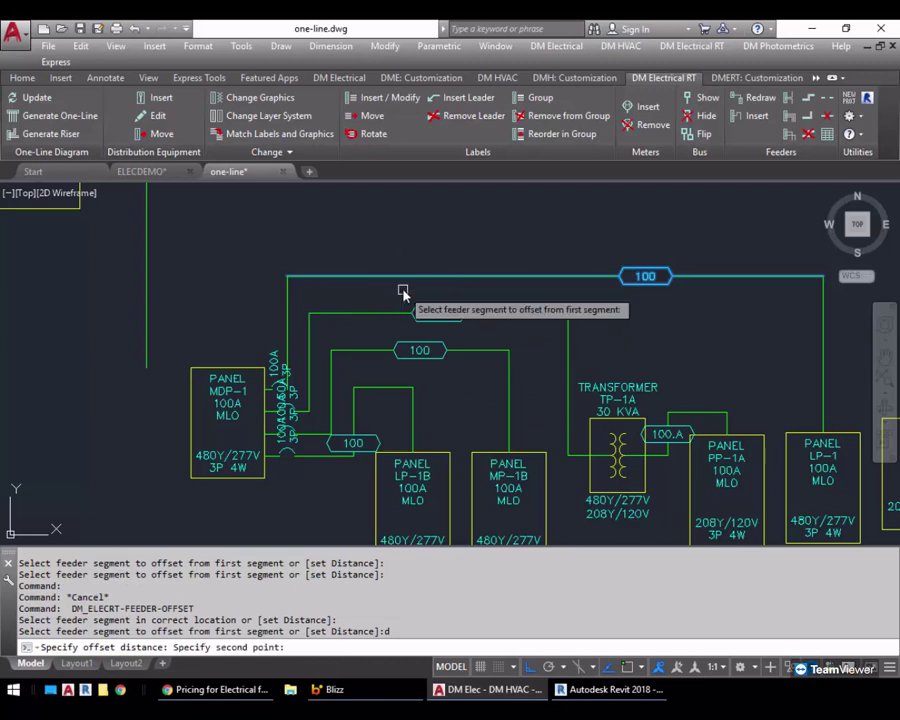
{"action": "left_click", "coordinate": [379, 316]}
{"action": "left_click", "coordinate": [376, 331]}
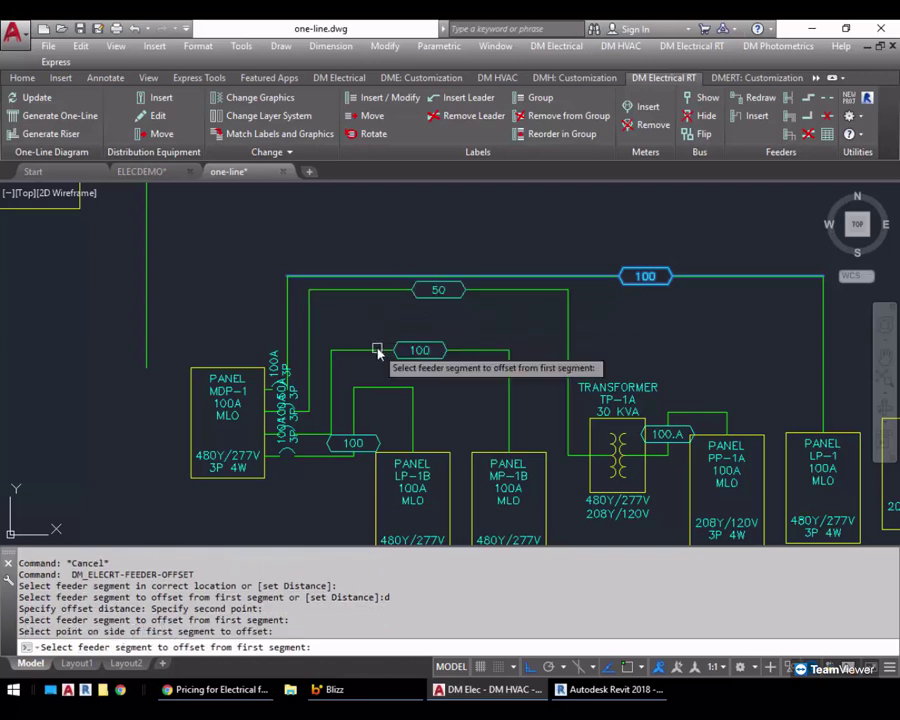
{"action": "left_click", "coordinate": [376, 349]}
{"action": "left_click", "coordinate": [370, 388]}
{"action": "key", "text": "Return"}
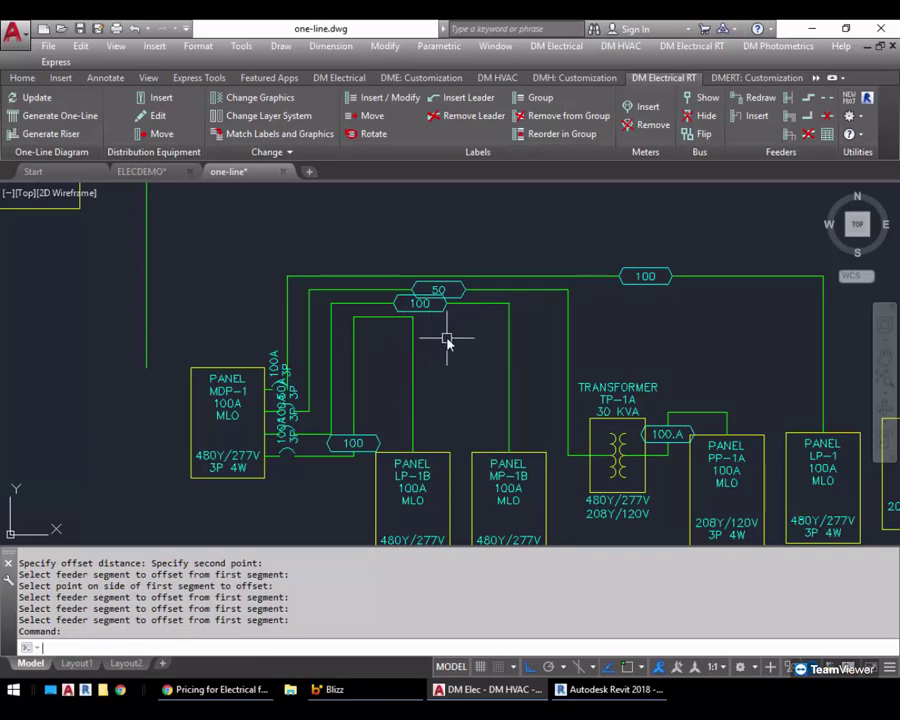
Step: Swap the MP-1B and LP-1B feeder segments where they leave panel MDP-1
{"action": "middle_click_drag", "start_coordinate": [570, 323], "coordinate": [530, 267]}
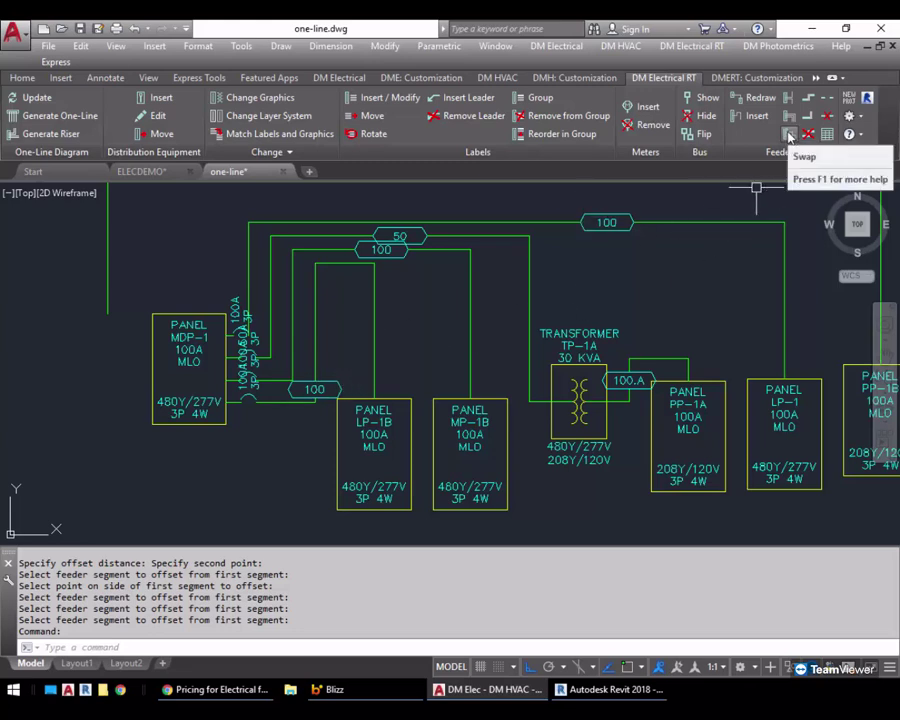
{"action": "left_click", "coordinate": [789, 136]}
{"action": "scroll", "coordinate": [349, 361], "scroll_direction": "up", "scroll_amount": 4}
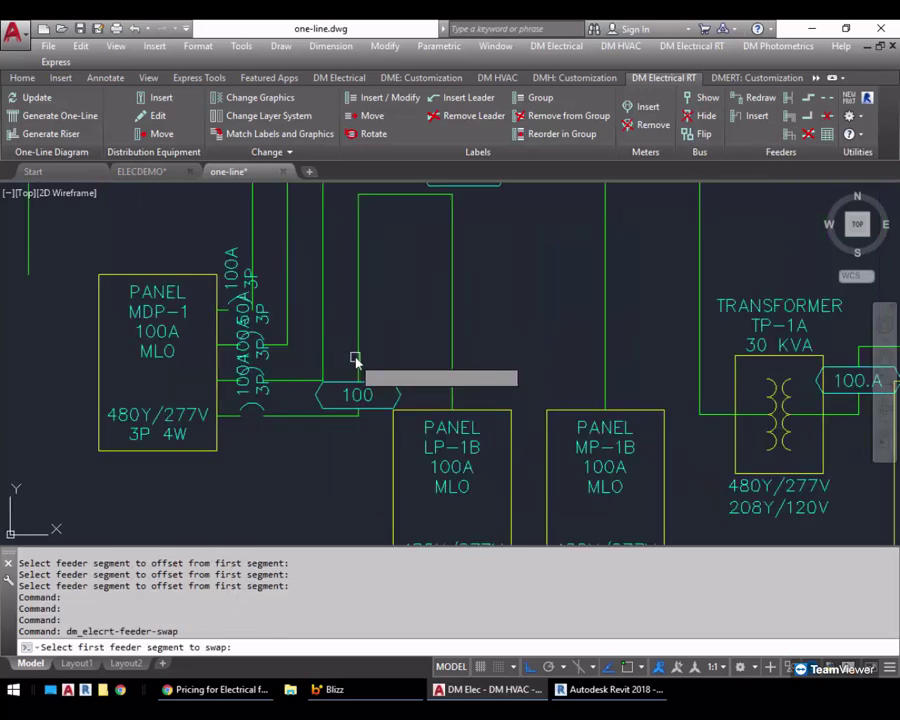
{"action": "left_click", "coordinate": [287, 382]}
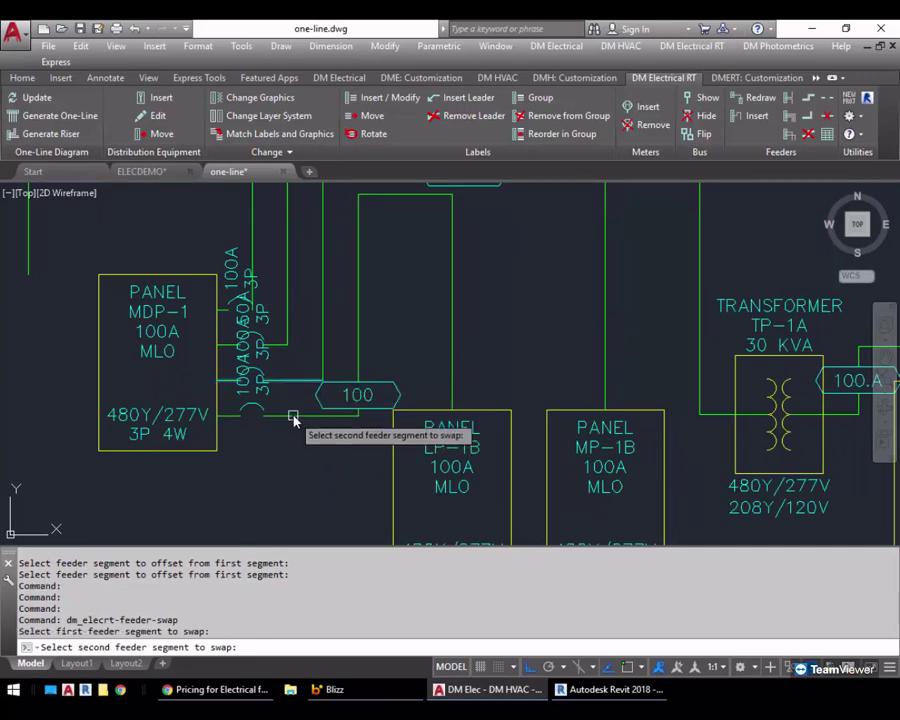
{"action": "left_click", "coordinate": [354, 416]}
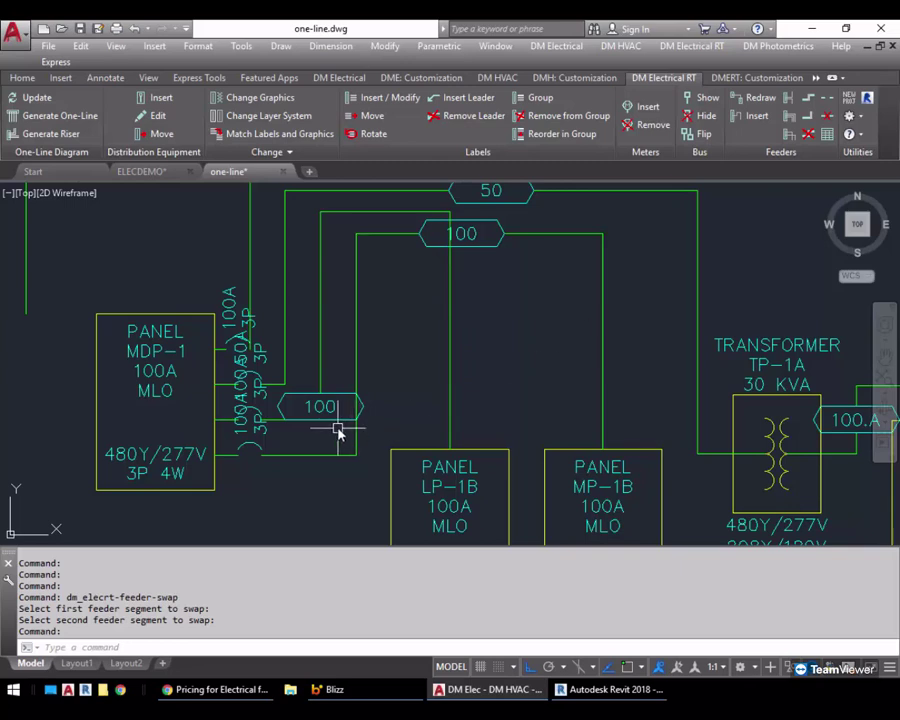
Step: Move panel MP-1B horizontally toward MDP-1 until it partly overlaps panel LP-1B
{"action": "scroll", "coordinate": [468, 375], "scroll_direction": "down", "scroll_amount": 3}
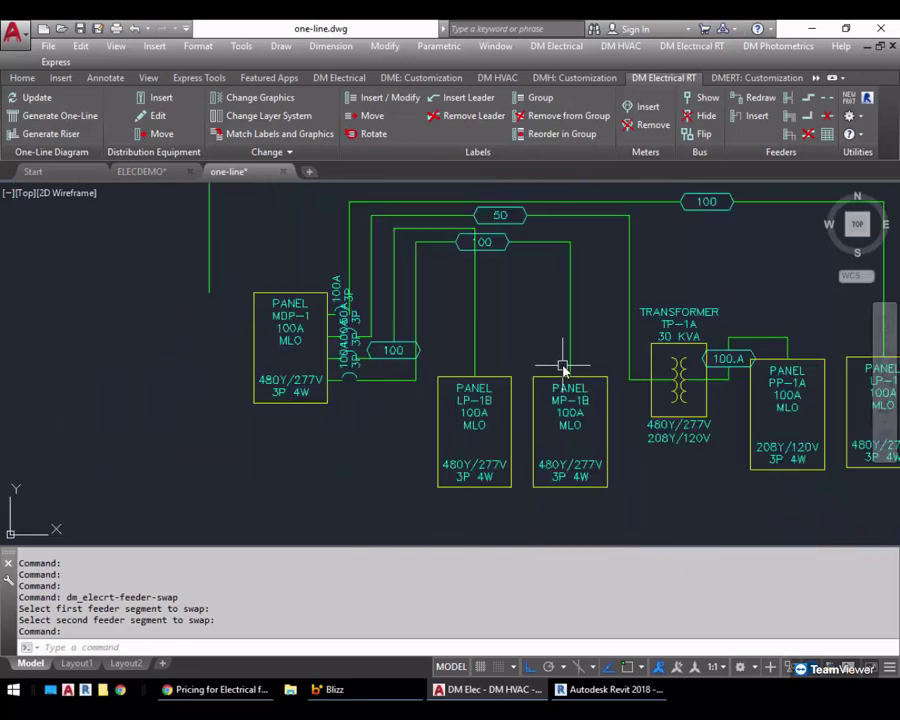
{"action": "type", "text": "m"}
{"action": "key", "text": "Return"}
{"action": "left_click", "coordinate": [571, 405]}
{"action": "key", "text": "Return"}
{"action": "left_click", "coordinate": [658, 448]}
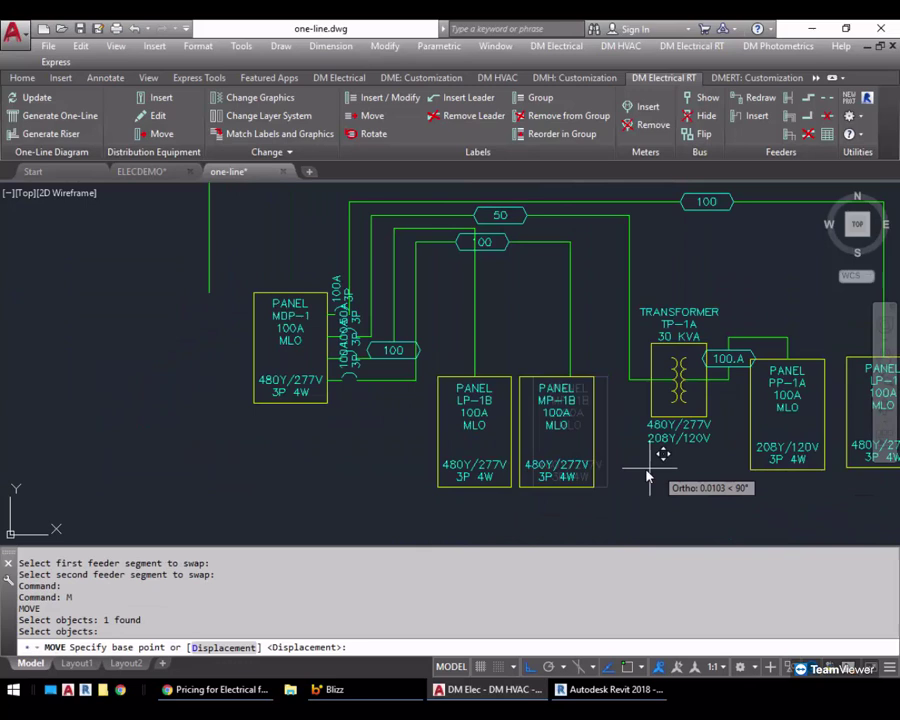
{"action": "left_click", "coordinate": [588, 486]}
Step: Move panel LP-1B to the transformer side of panel MP-1B and shift MP-1B slightly toward MDP-1 to leave a gap
{"action": "key", "text": "Return"}
{"action": "left_click", "coordinate": [436, 402]}
{"action": "key", "text": "Return"}
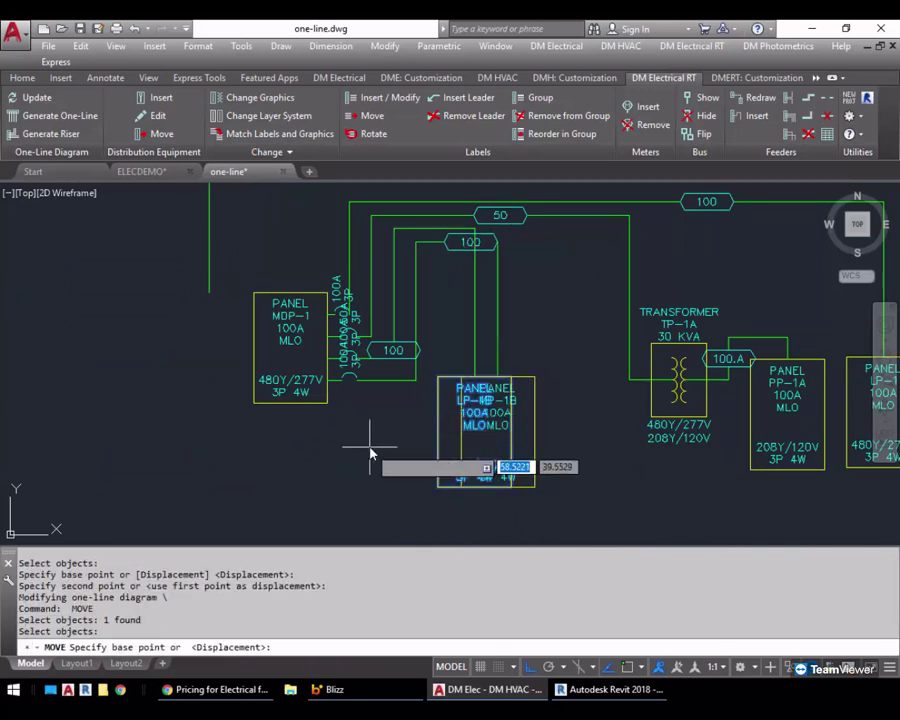
{"action": "left_click", "coordinate": [395, 445]}
{"action": "left_click", "coordinate": [478, 455]}
{"action": "key", "text": "Return"}
{"action": "left_click", "coordinate": [508, 402]}
{"action": "key", "text": "Return"}
{"action": "left_click", "coordinate": [555, 342]}
{"action": "left_click", "coordinate": [540, 340]}
{"action": "key", "text": "Escape"}
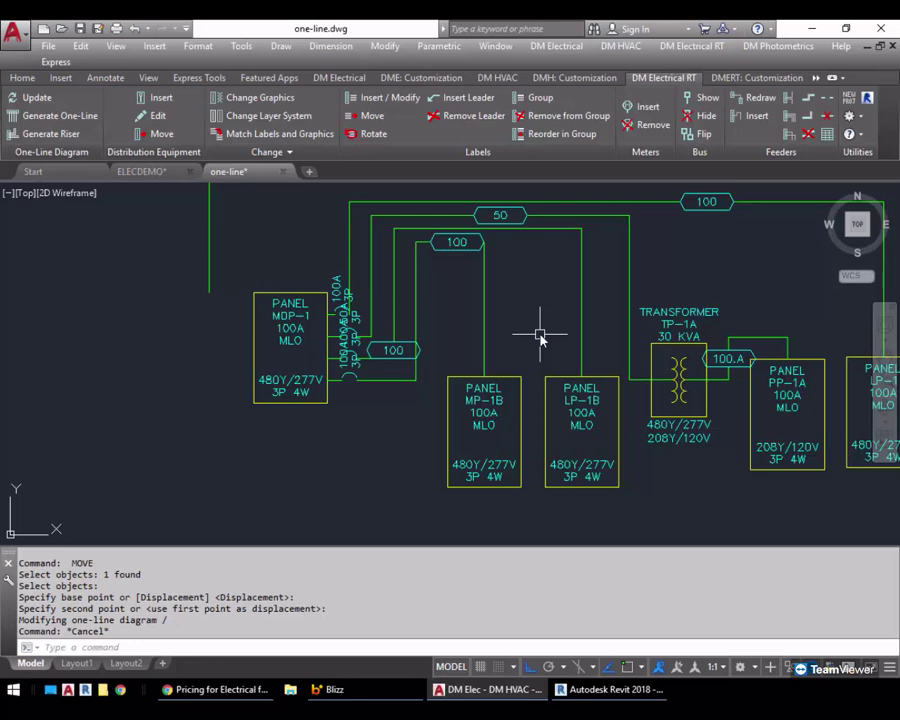
Step: Raise the LP-1 feeder's horizontal segment across the vertical feeder to panel PP-1B and update the diagram to redraw the feeder breaks
{"action": "middle_click_drag", "start_coordinate": [597, 293], "coordinate": [555, 304]}
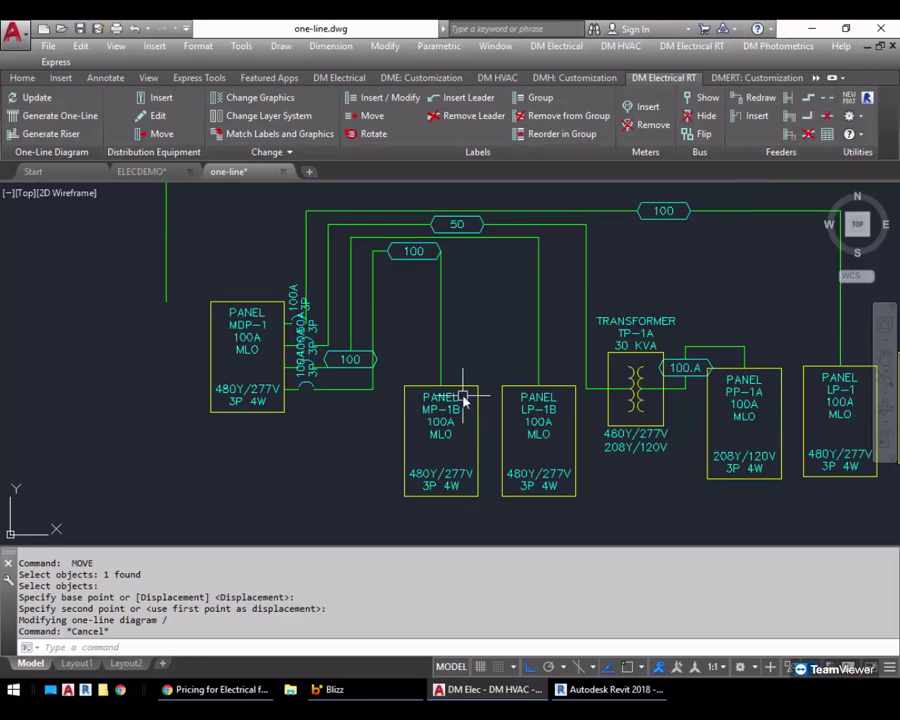
{"action": "scroll", "coordinate": [464, 388], "scroll_direction": "down", "scroll_amount": 4}
{"action": "scroll", "coordinate": [594, 325], "scroll_direction": "up", "scroll_amount": 1}
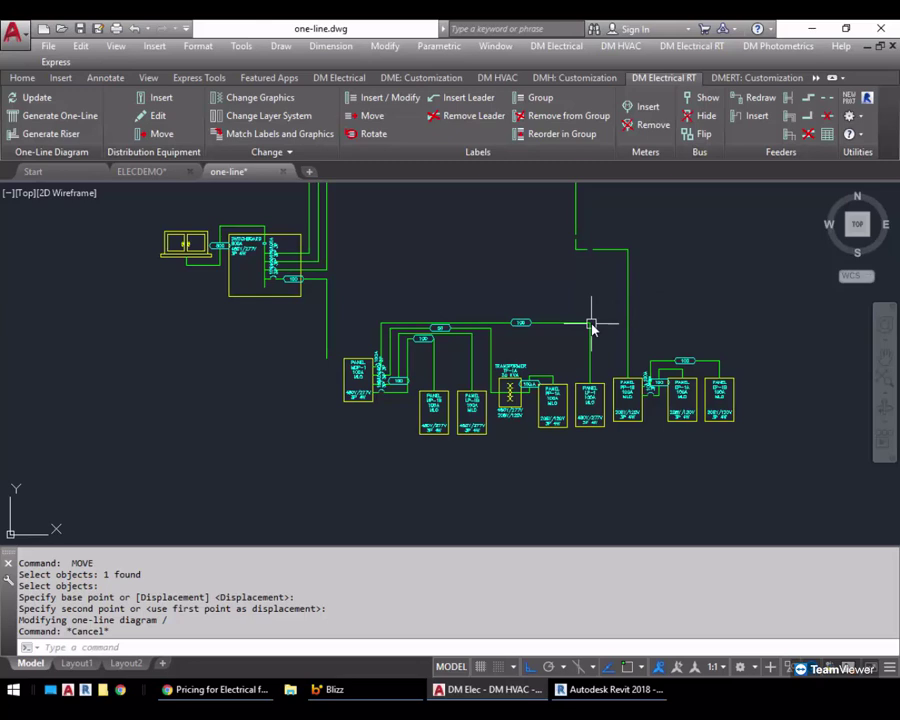
{"action": "scroll", "coordinate": [589, 318], "scroll_direction": "up", "scroll_amount": 2}
{"action": "left_click", "coordinate": [555, 320]}
{"action": "middle_click_drag", "start_coordinate": [555, 320], "coordinate": [579, 372]}
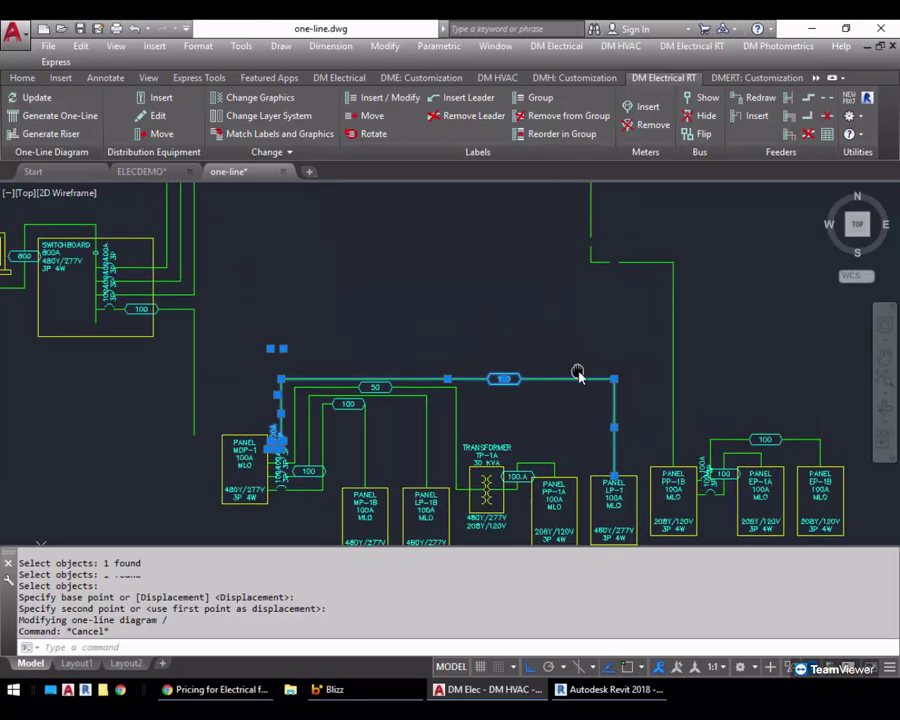
{"action": "left_click", "coordinate": [448, 380]}
{"action": "left_click", "coordinate": [462, 208]}
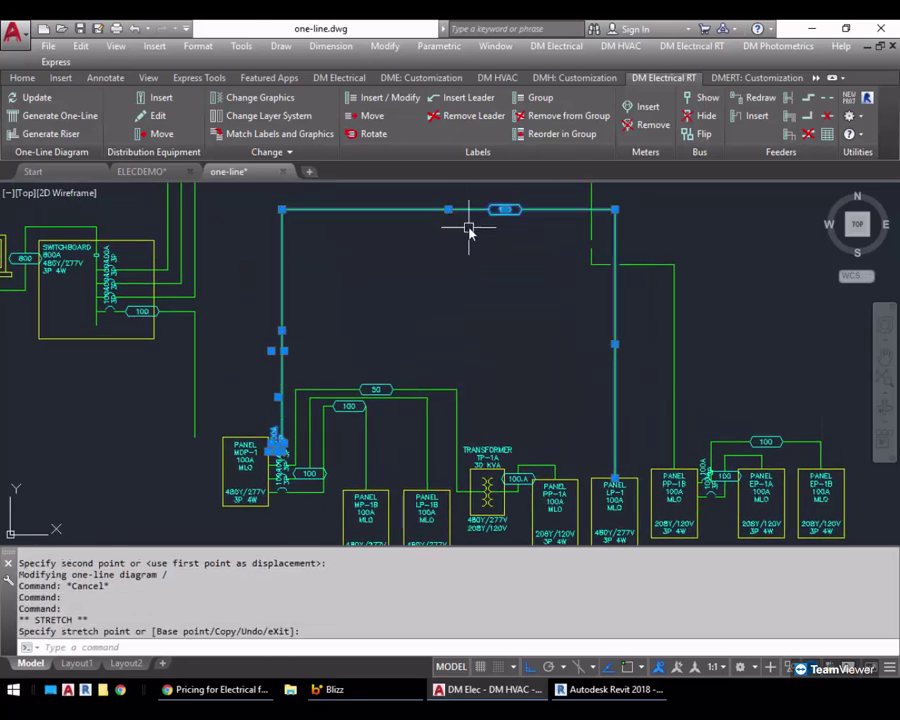
{"action": "middle_click_drag", "start_coordinate": [522, 250], "coordinate": [446, 300]}
{"action": "key", "text": "Escape"}
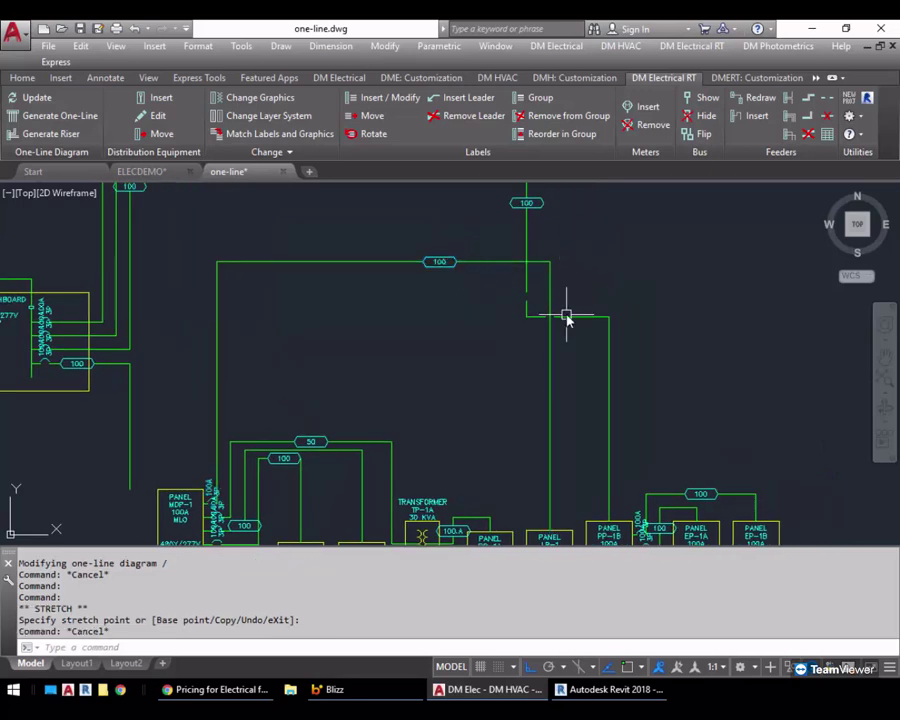
{"action": "left_click", "coordinate": [37, 98]}
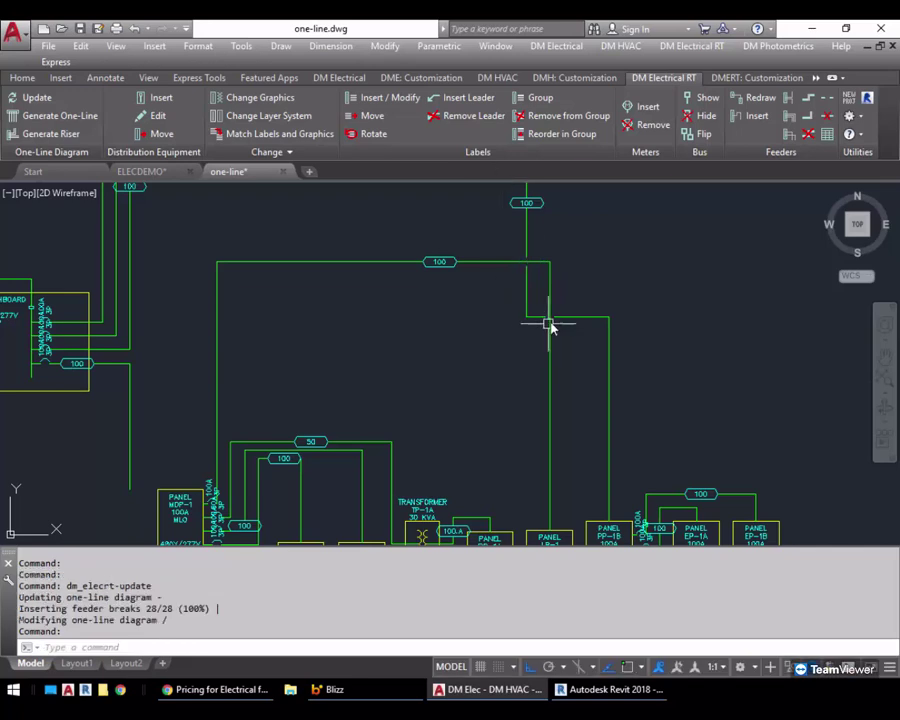
Step: Lower the LP-1 feeder's horizontal segment slightly, shift its vertical segment toward the PP-1B feeder, and update the diagram's feeder breaks
{"action": "scroll", "coordinate": [552, 300], "scroll_direction": "up", "scroll_amount": 2}
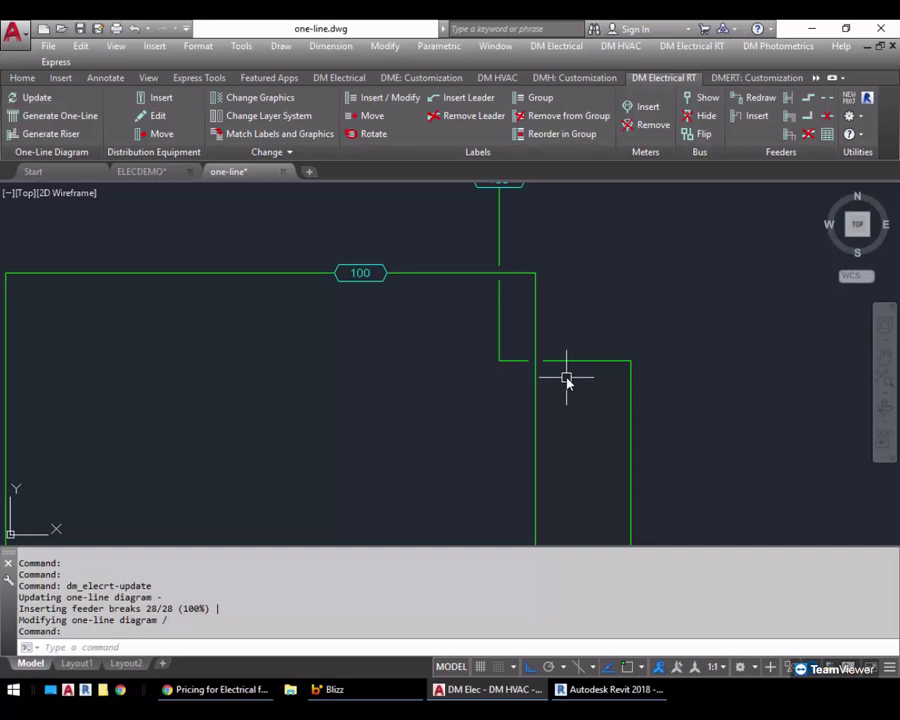
{"action": "left_click", "coordinate": [430, 272]}
{"action": "left_click", "coordinate": [269, 272]}
{"action": "left_click", "coordinate": [272, 322]}
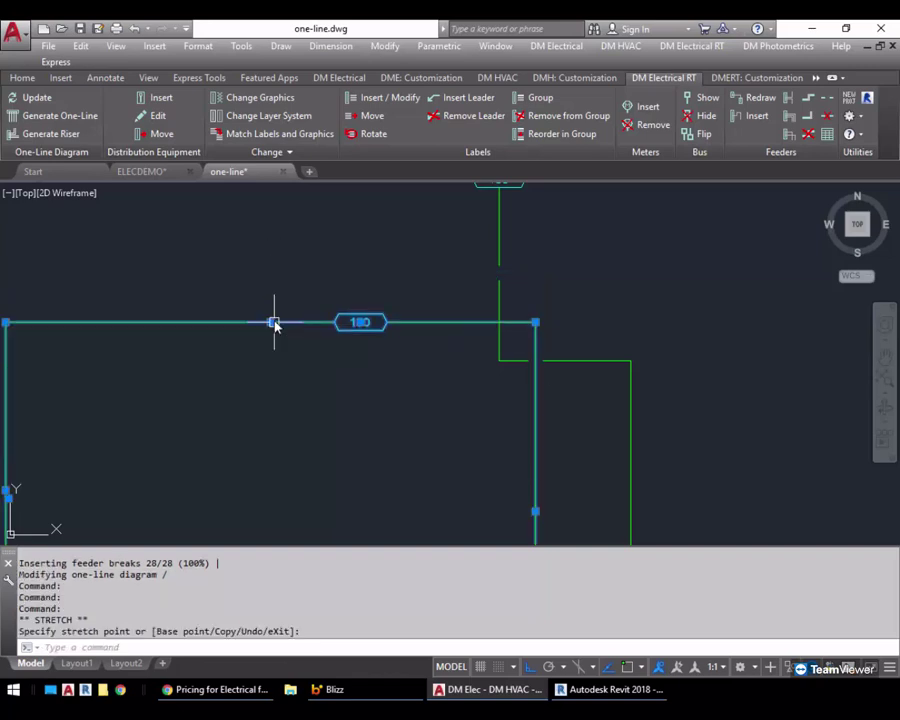
{"action": "left_click", "coordinate": [535, 511]}
{"action": "left_click", "coordinate": [578, 500]}
{"action": "key", "text": "Escape"}
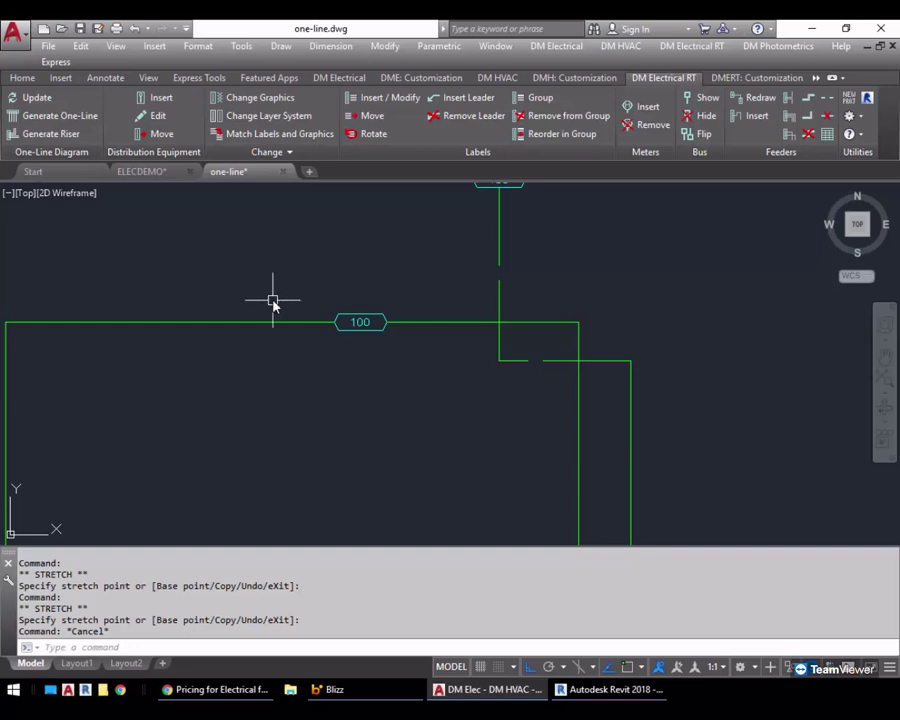
{"action": "left_click", "coordinate": [25, 97]}
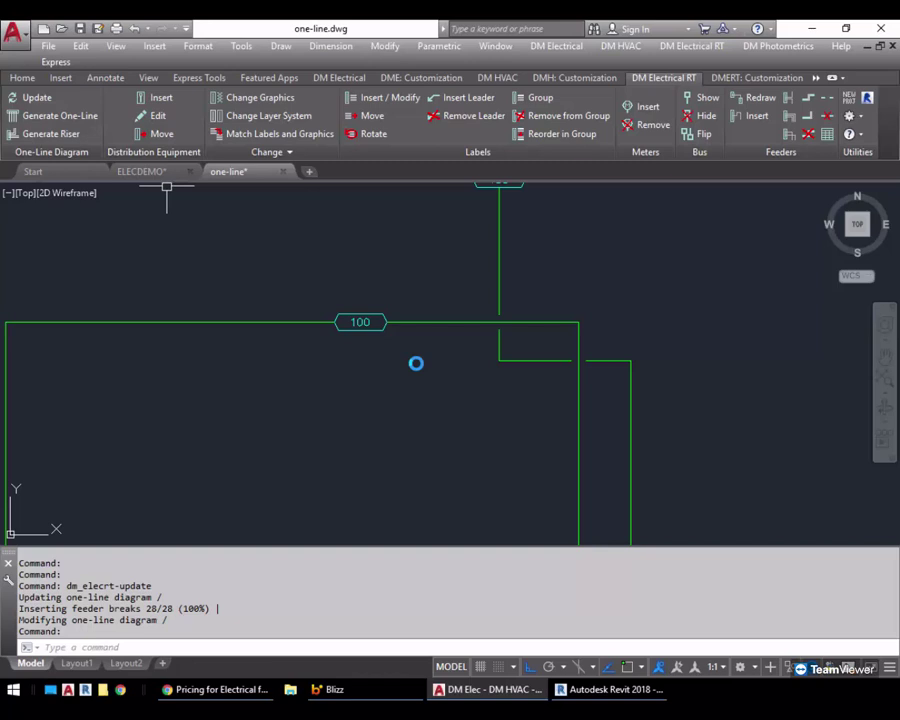
Step: Move all panels on the two uppermost levels of the riser vertically, far above the lower levels
{"action": "scroll", "coordinate": [452, 356], "scroll_direction": "down", "scroll_amount": 5}
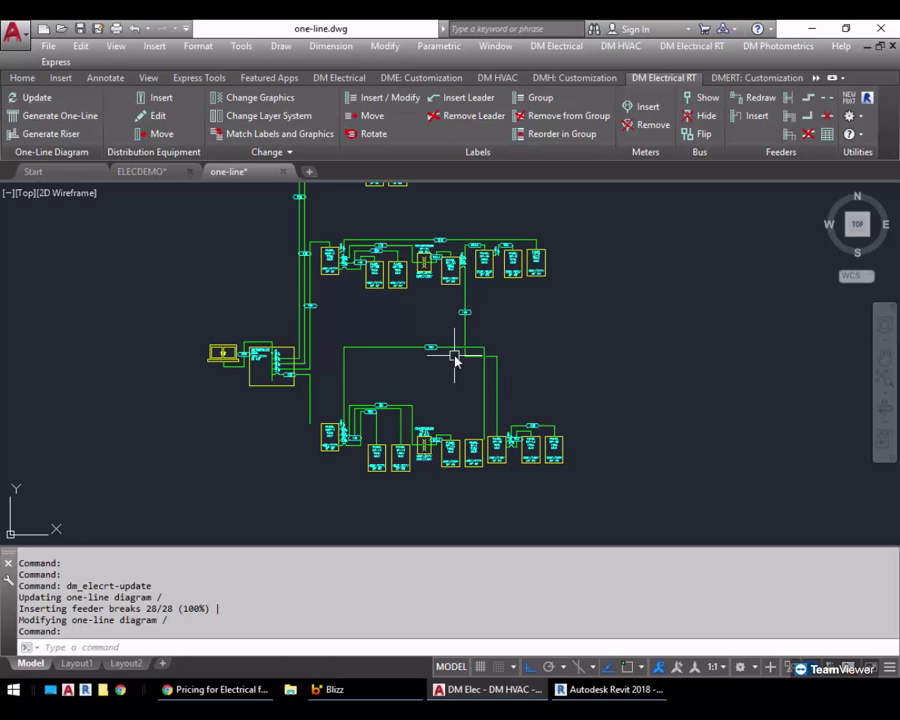
{"action": "middle_click_drag", "start_coordinate": [507, 230], "coordinate": [494, 476]}
{"action": "scroll", "coordinate": [494, 450], "scroll_direction": "down", "scroll_amount": 2}
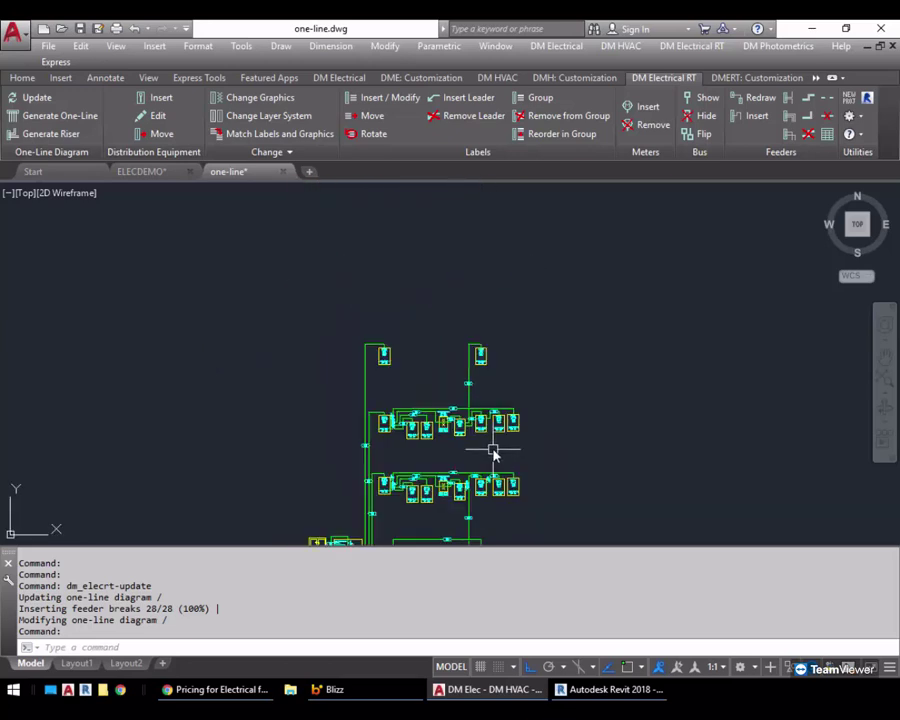
{"action": "type", "text": "m"}
{"action": "key", "text": "Return"}
{"action": "left_click", "coordinate": [585, 425]}
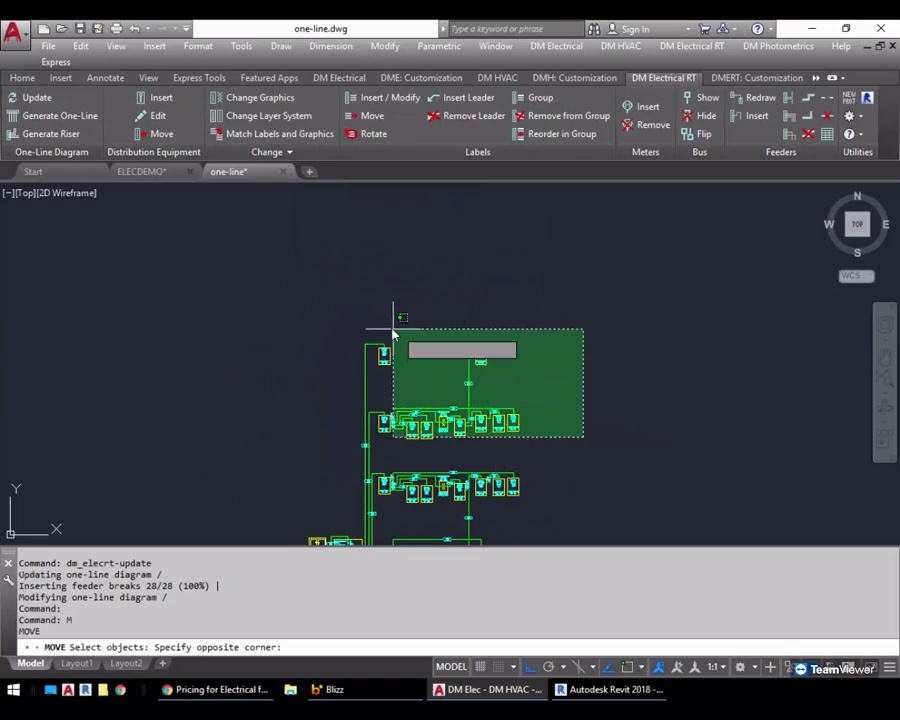
{"action": "left_click", "coordinate": [388, 332]}
{"action": "key", "text": "Return"}
{"action": "left_click", "coordinate": [596, 448]}
{"action": "scroll", "coordinate": [611, 245], "scroll_direction": "down", "scroll_amount": 3}
{"action": "left_click", "coordinate": [612, 281]}
Step: Examine the feeders and labels between the lower levels and the relocated upper-level panels
{"action": "scroll", "coordinate": [607, 410], "scroll_direction": "down", "scroll_amount": 4}
{"action": "middle_click_drag", "start_coordinate": [571, 512], "coordinate": [577, 402]}
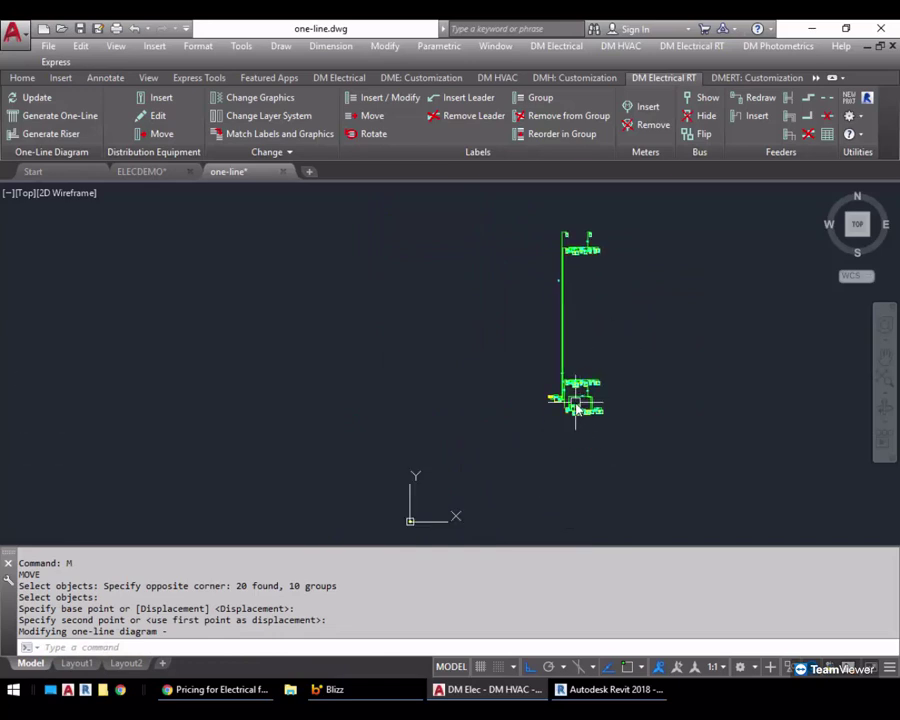
{"action": "scroll", "coordinate": [577, 402], "scroll_direction": "up", "scroll_amount": 4}
{"action": "scroll", "coordinate": [615, 381], "scroll_direction": "up", "scroll_amount": 2}
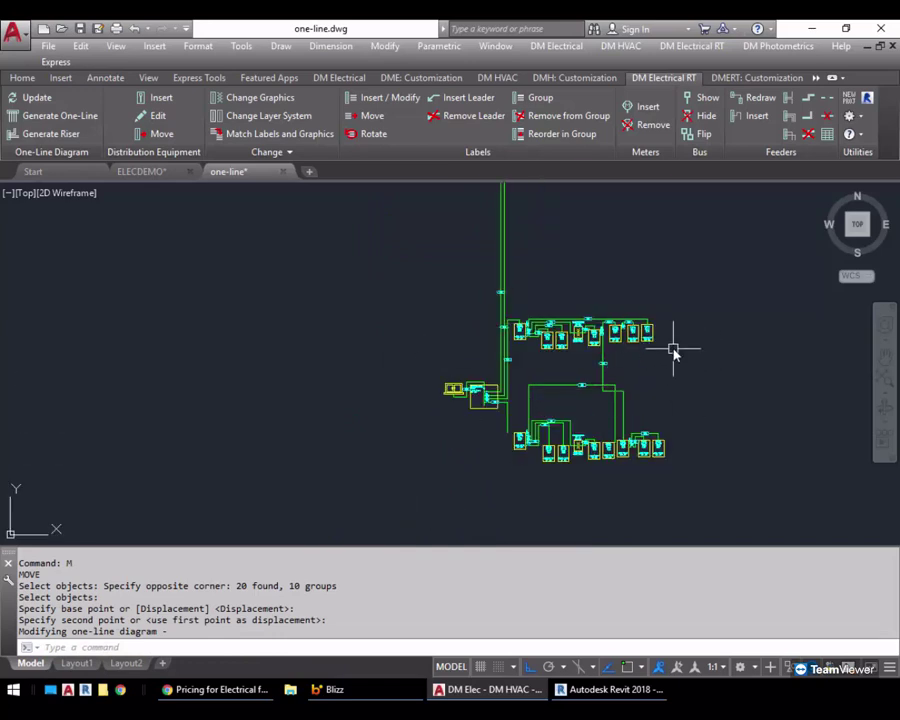
{"action": "scroll", "coordinate": [673, 350], "scroll_direction": "down", "scroll_amount": 2}
{"action": "middle_click_drag", "start_coordinate": [652, 271], "coordinate": [624, 518]}
{"action": "mouse_move", "coordinate": [620, 318]}
{"action": "middle_mouse_down"}
{"action": "mouse_move", "coordinate": [610, 394]}
{"action": "mouse_move", "coordinate": [640, 390]}
{"action": "middle_mouse_up"}
{"action": "scroll", "coordinate": [640, 388], "scroll_direction": "up", "scroll_amount": 2}
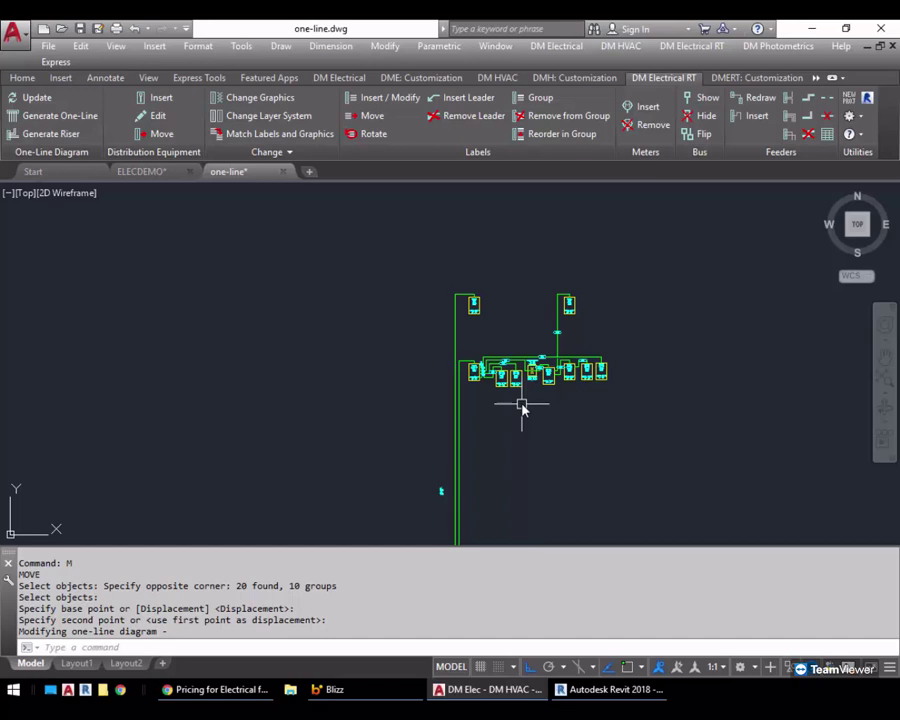
Step: Insert a break in each of the two long vertical feeders running between the lower and upper levels
{"action": "middle_click_drag", "start_coordinate": [545, 451], "coordinate": [517, 364]}
{"action": "scroll", "coordinate": [517, 364], "scroll_direction": "down", "scroll_amount": 2}
{"action": "middle_click_drag", "start_coordinate": [507, 438], "coordinate": [520, 334]}
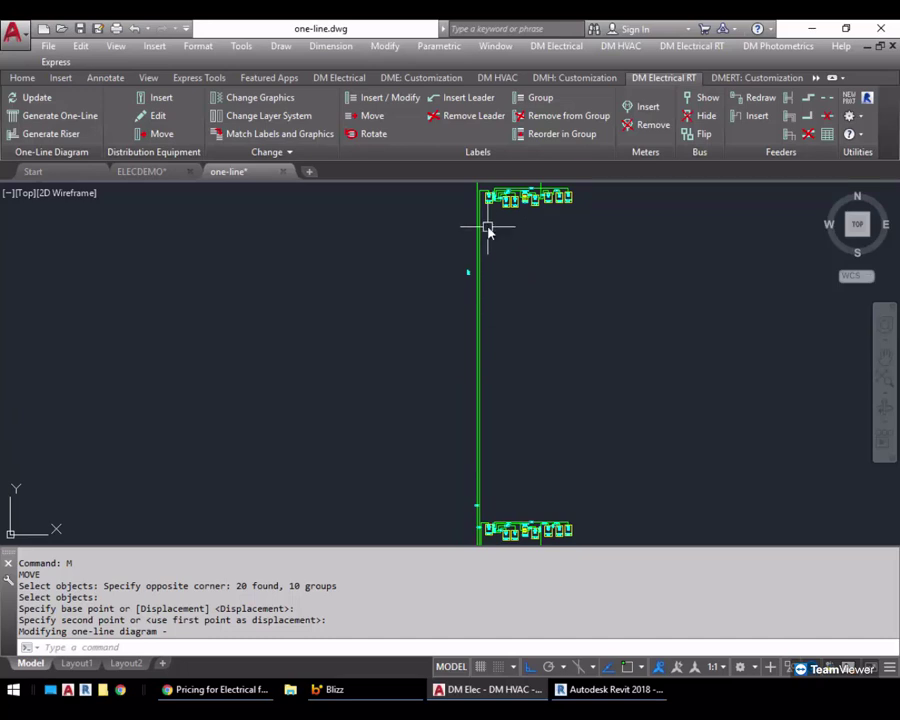
{"action": "left_click", "coordinate": [830, 100]}
{"action": "scroll", "coordinate": [505, 404], "scroll_direction": "up", "scroll_amount": 3}
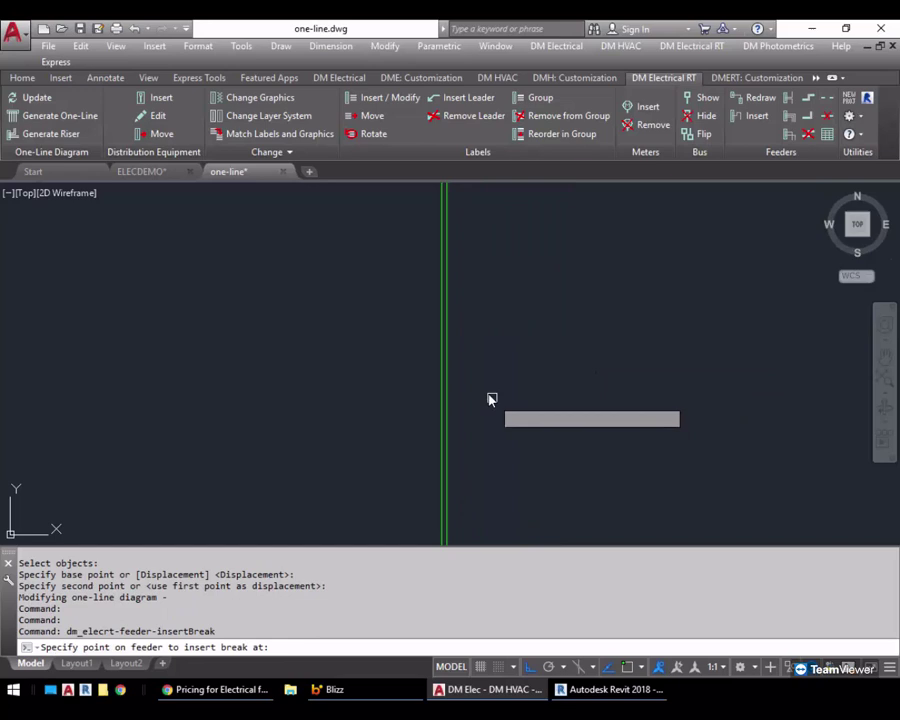
{"action": "left_click", "coordinate": [435, 356]}
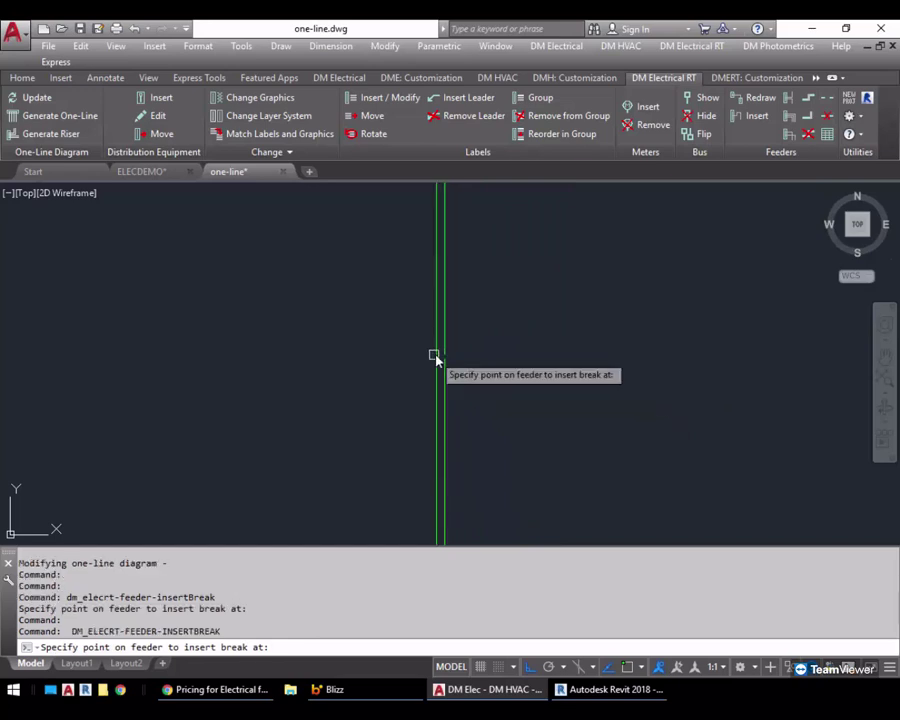
{"action": "left_click", "coordinate": [443, 400]}
{"action": "scroll", "coordinate": [439, 376], "scroll_direction": "up", "scroll_amount": 3}
Step: Stretch the lower end of the right-hand vertical feeder's break down to just above the lower-level panels
{"action": "left_click", "coordinate": [460, 298]}
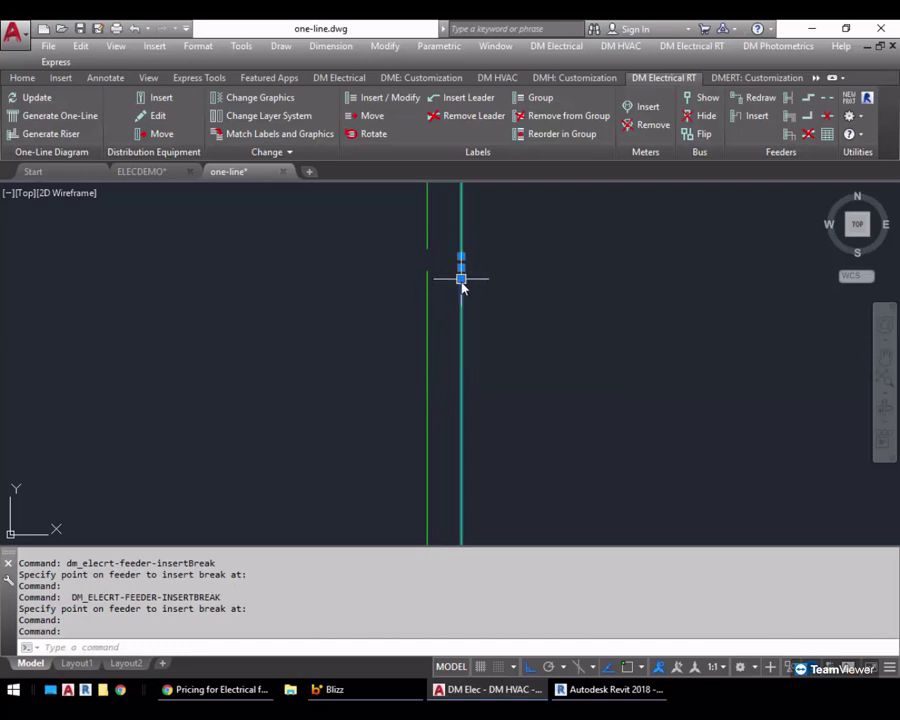
{"action": "left_click", "coordinate": [463, 279]}
{"action": "scroll", "coordinate": [500, 330], "scroll_direction": "down", "scroll_amount": 5}
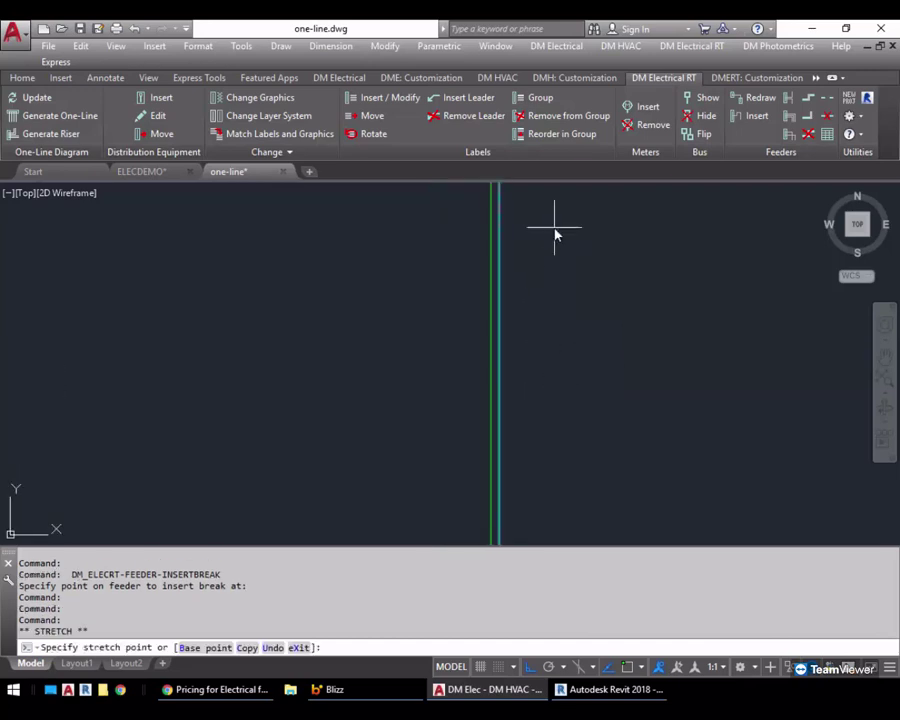
{"action": "scroll", "coordinate": [545, 330], "scroll_direction": "down", "scroll_amount": 2}
{"action": "left_click", "coordinate": [543, 486]}
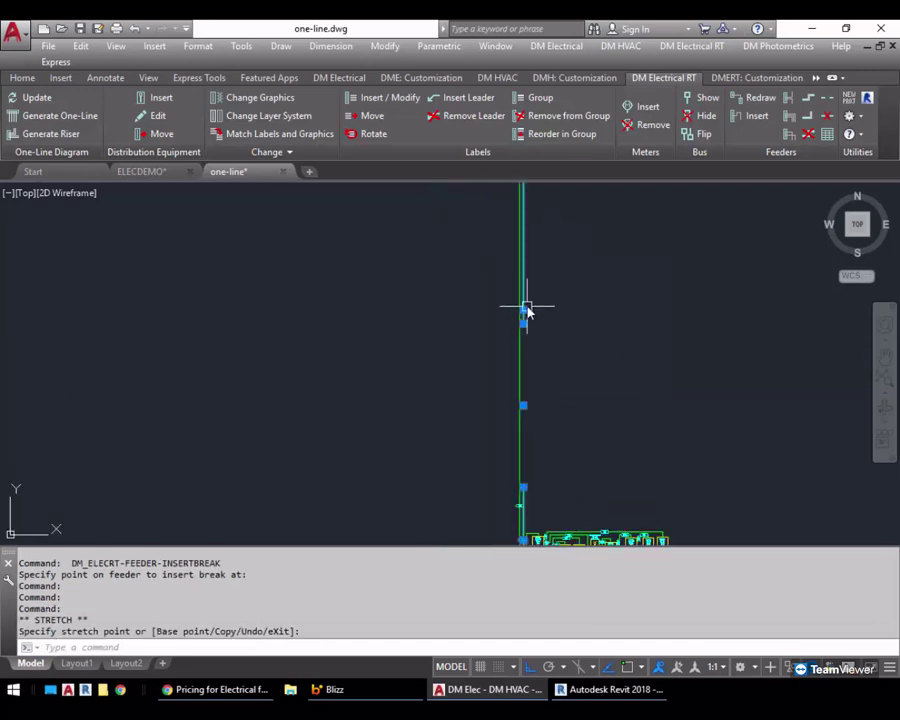
Step: Stretch the upper end of the right-hand vertical feeder's break up to just below the upper-level panels
{"action": "middle_click_drag", "start_coordinate": [562, 236], "coordinate": [575, 340]}
{"action": "scroll", "coordinate": [575, 340], "scroll_direction": "up", "scroll_amount": 2}
{"action": "left_click", "coordinate": [539, 223]}
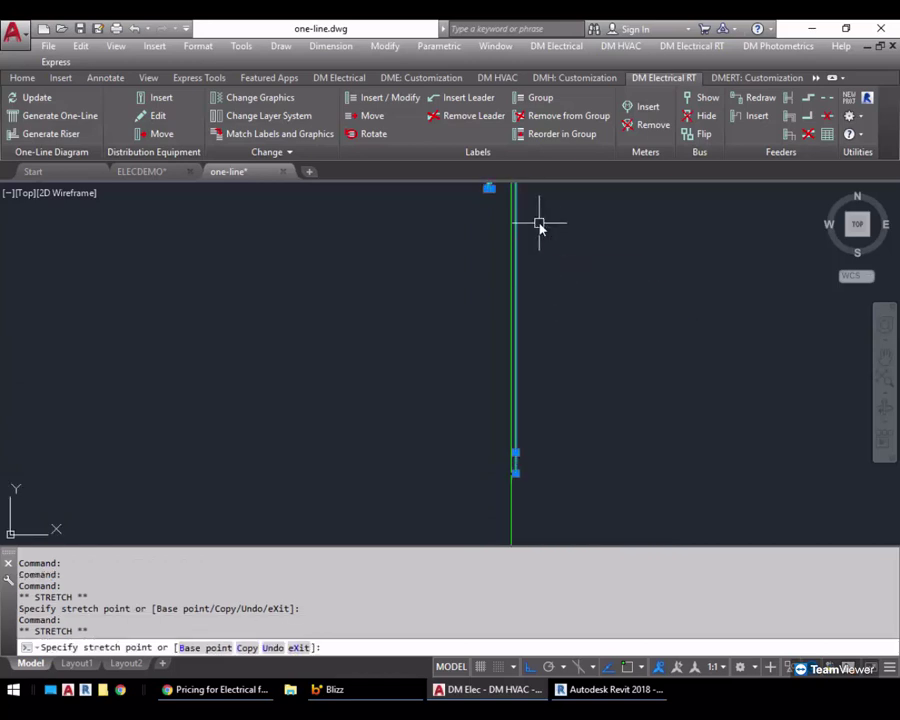
{"action": "scroll", "coordinate": [518, 482], "scroll_direction": "up", "scroll_amount": 5}
{"action": "left_click", "coordinate": [516, 460]}
{"action": "left_click", "coordinate": [508, 458]}
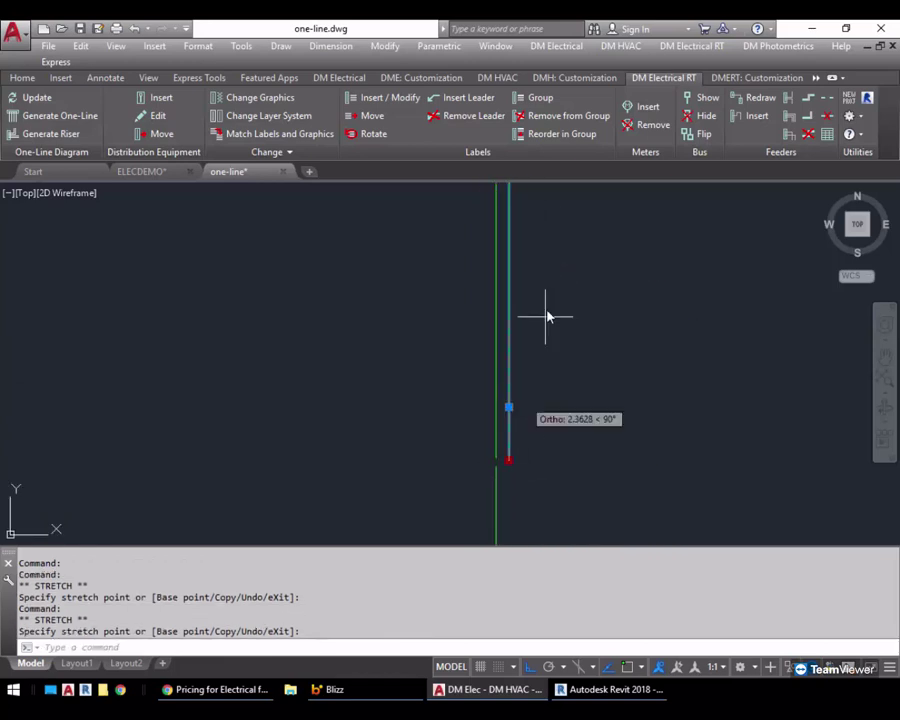
{"action": "scroll", "coordinate": [548, 285], "scroll_direction": "down", "scroll_amount": 4}
{"action": "middle_click_drag", "start_coordinate": [548, 279], "coordinate": [576, 452]}
{"action": "left_click", "coordinate": [566, 228]}
{"action": "scroll", "coordinate": [592, 298], "scroll_direction": "down", "scroll_amount": 2}
{"action": "mouse_move", "coordinate": [596, 285]}
{"action": "middle_mouse_down"}
{"action": "mouse_move", "coordinate": [586, 250]}
{"action": "mouse_move", "coordinate": [591, 338]}
{"action": "middle_mouse_up"}
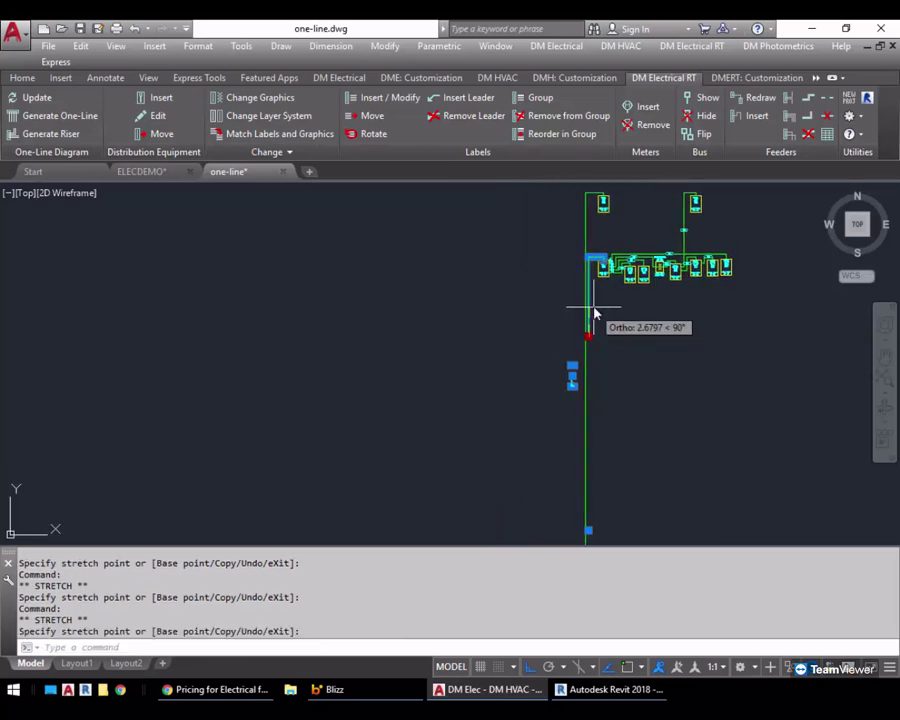
{"action": "key", "text": "Escape"}
Step: Stretch the upper end of the left-hand vertical feeder's break up to just below the upper-level panels, level with the neighbouring feeder's break
{"action": "left_click", "coordinate": [580, 340]}
{"action": "left_click", "coordinate": [587, 342]}
{"action": "middle_click_drag", "start_coordinate": [620, 428], "coordinate": [625, 279]}
{"action": "scroll", "coordinate": [588, 393], "scroll_direction": "up", "scroll_amount": 4}
{"action": "scroll", "coordinate": [626, 327], "scroll_direction": "up", "scroll_amount": 5}
{"action": "scroll", "coordinate": [594, 429], "scroll_direction": "down", "scroll_amount": 6}
{"action": "scroll", "coordinate": [601, 346], "scroll_direction": "up", "scroll_amount": 2}
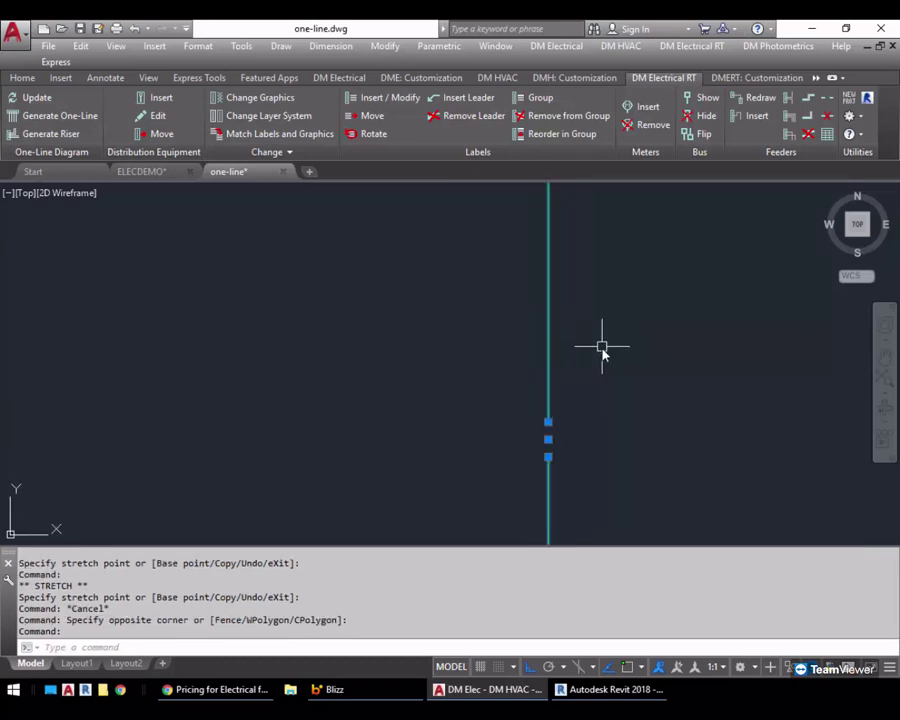
{"action": "left_click", "coordinate": [548, 423]}
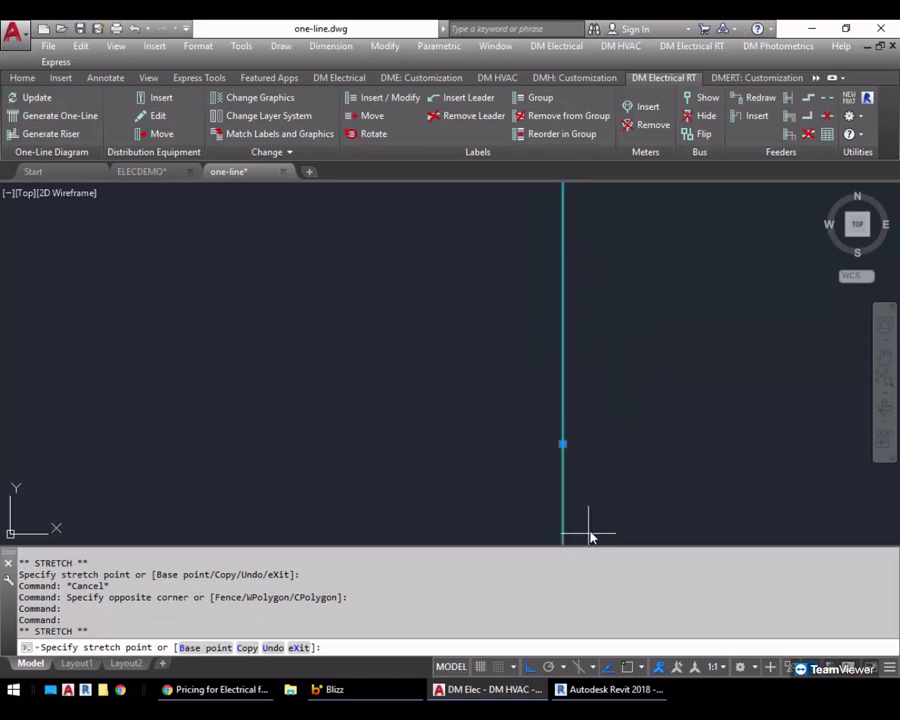
{"action": "middle_click_drag", "start_coordinate": [583, 308], "coordinate": [587, 479]}
{"action": "middle_click_drag", "start_coordinate": [587, 267], "coordinate": [597, 321]}
{"action": "left_click", "coordinate": [580, 357]}
Step: Stretch the lower end of the left-hand vertical feeder's break down to just above the lower-level panels, matching the neighbouring feeder's break
{"action": "scroll", "coordinate": [619, 350], "scroll_direction": "down", "scroll_amount": 5}
{"action": "scroll", "coordinate": [595, 347], "scroll_direction": "up", "scroll_amount": 4}
{"action": "left_click", "coordinate": [589, 328]}
{"action": "scroll", "coordinate": [619, 415], "scroll_direction": "down", "scroll_amount": 2}
{"action": "middle_click_drag", "start_coordinate": [619, 409], "coordinate": [619, 308]}
{"action": "scroll", "coordinate": [609, 396], "scroll_direction": "up", "scroll_amount": 4}
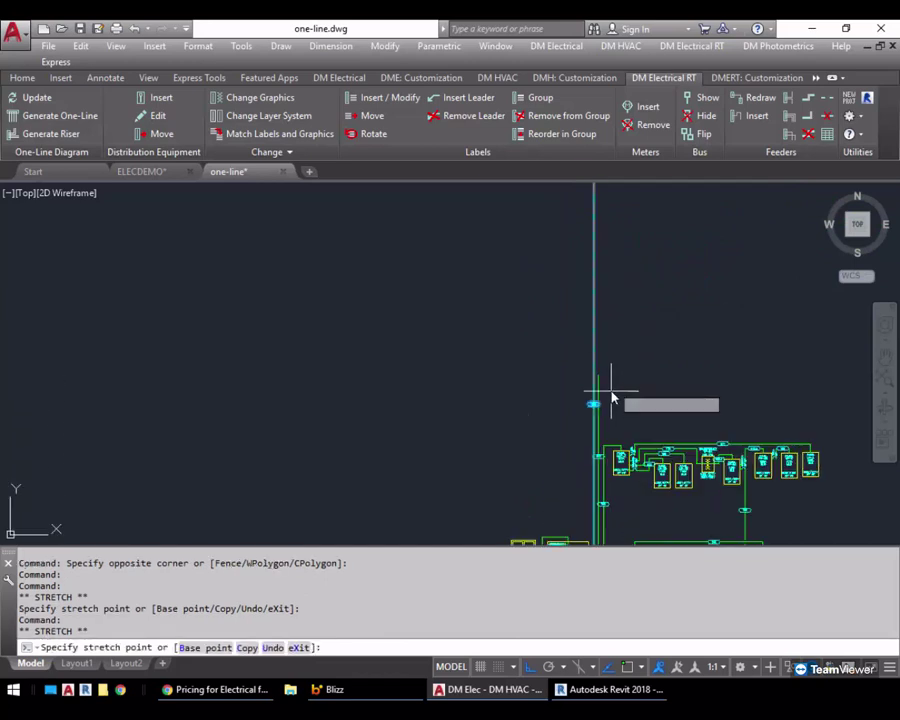
{"action": "scroll", "coordinate": [650, 350], "scroll_direction": "down", "scroll_amount": 4}
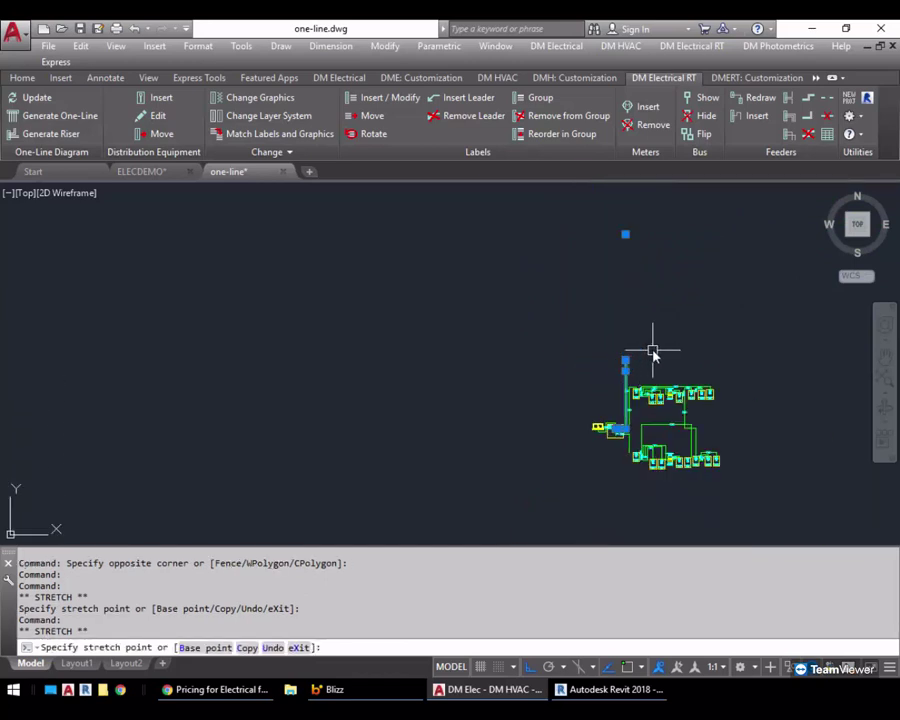
{"action": "key", "text": "Escape"}
{"action": "middle_click_drag", "start_coordinate": [650, 350], "coordinate": [652, 422]}
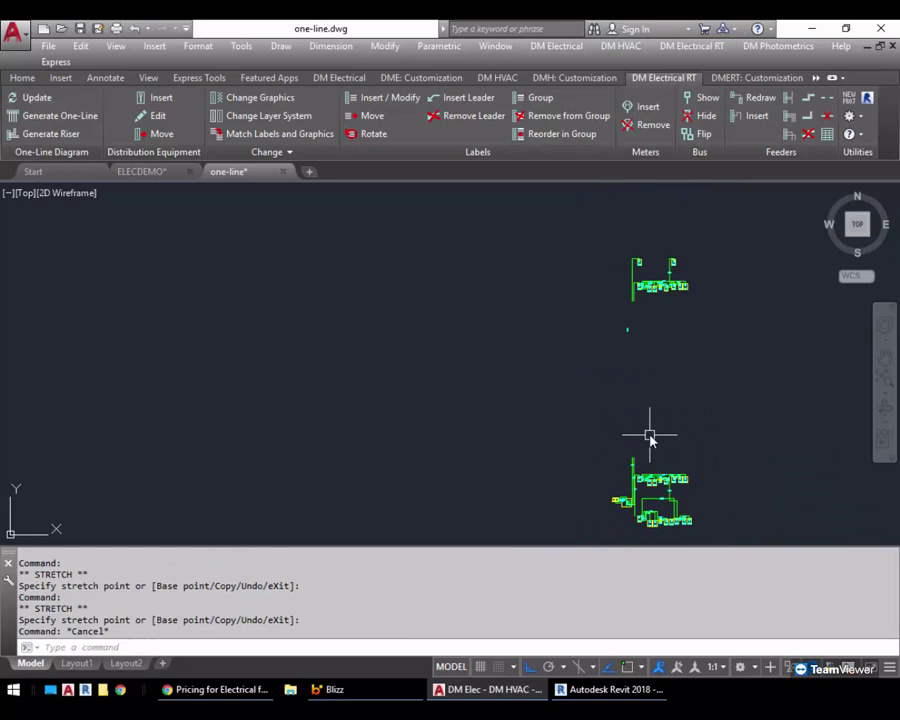
{"action": "mouse_move", "coordinate": [642, 354]}
{"action": "middle_mouse_down"}
{"action": "mouse_move", "coordinate": [640, 288]}
{"action": "mouse_move", "coordinate": [665, 339]}
{"action": "middle_mouse_up"}
{"action": "scroll", "coordinate": [636, 366], "scroll_direction": "up", "scroll_amount": 2}
{"action": "left_click", "coordinate": [618, 378]}
{"action": "scroll", "coordinate": [655, 332], "scroll_direction": "down", "scroll_amount": 2}
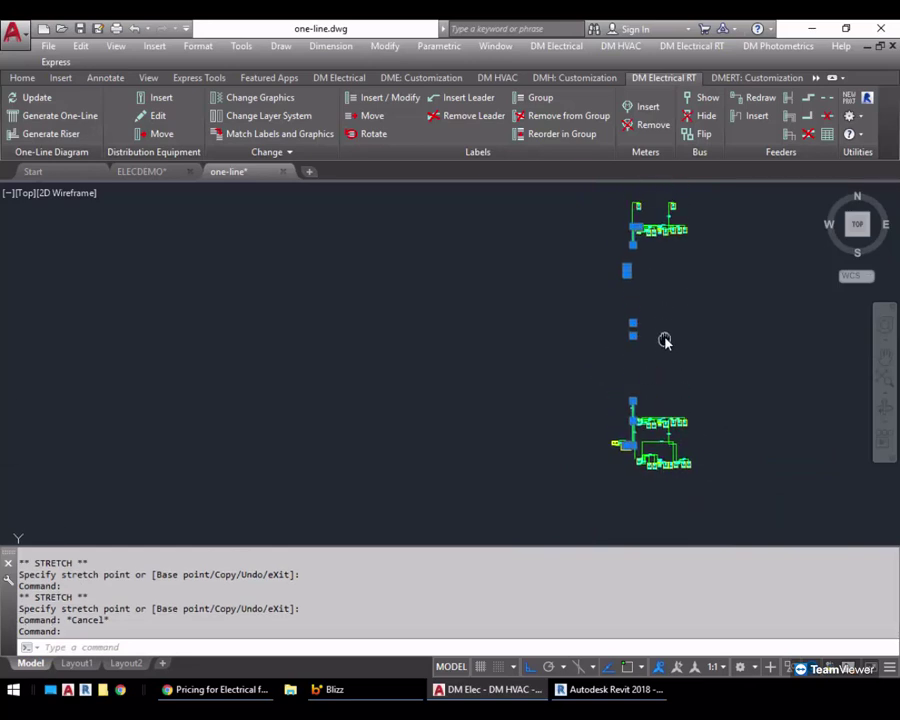
{"action": "key", "text": "Escape"}
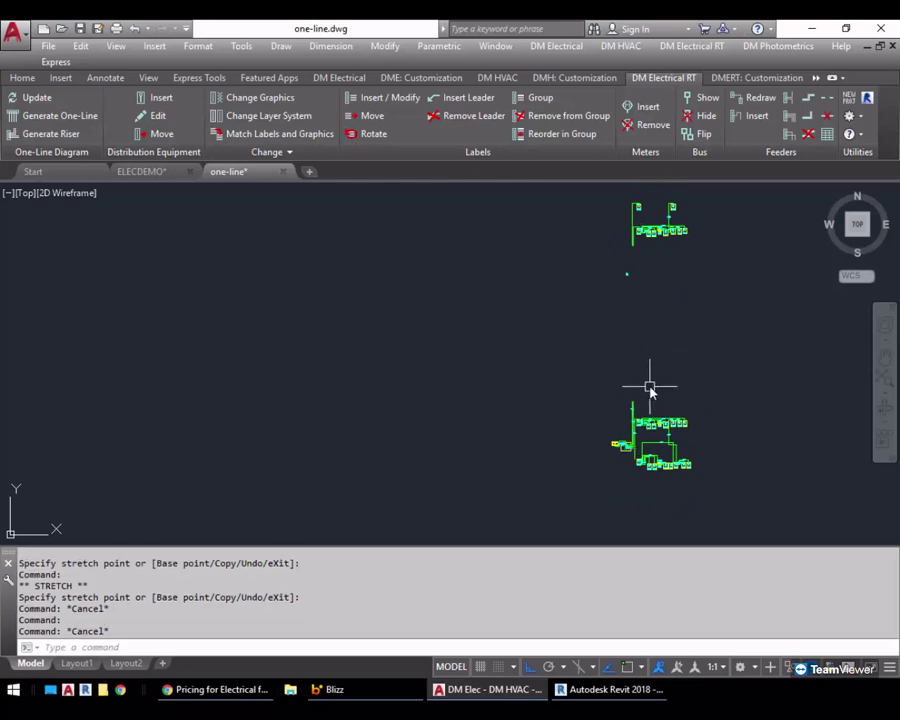
Step: Remove the break from the right-hand vertical feeder above the lower-level panels
{"action": "scroll", "coordinate": [600, 440], "scroll_direction": "up", "scroll_amount": 5}
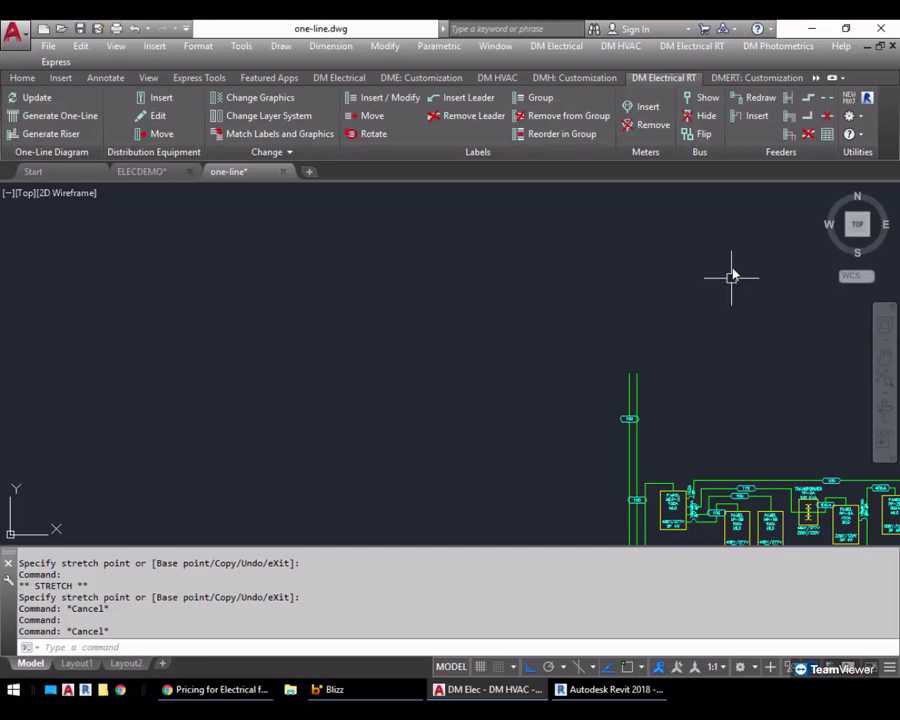
{"action": "left_click", "coordinate": [829, 117]}
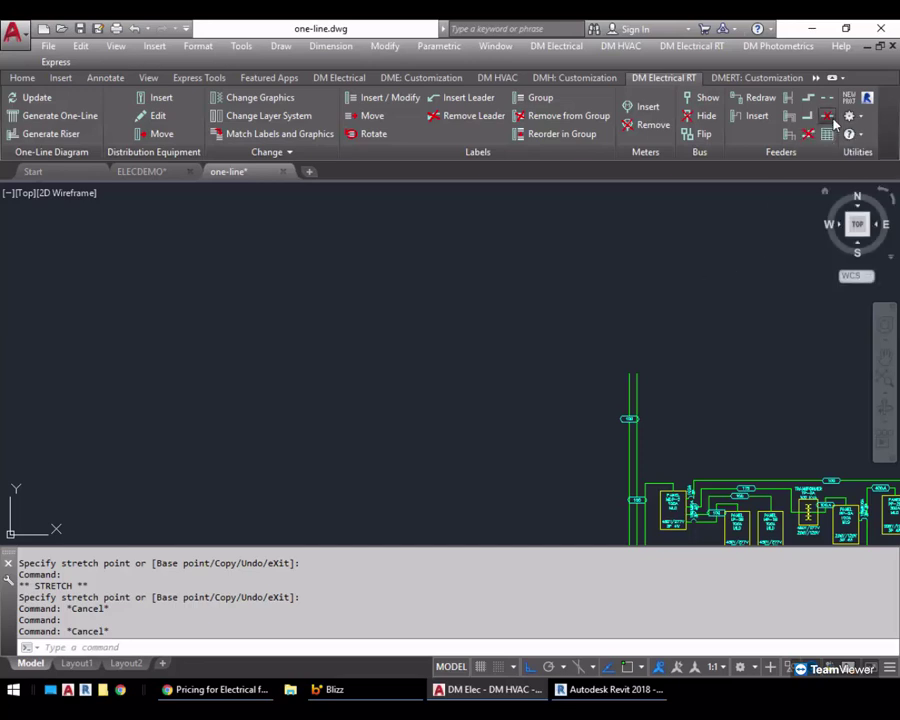
{"action": "left_click", "coordinate": [637, 377]}
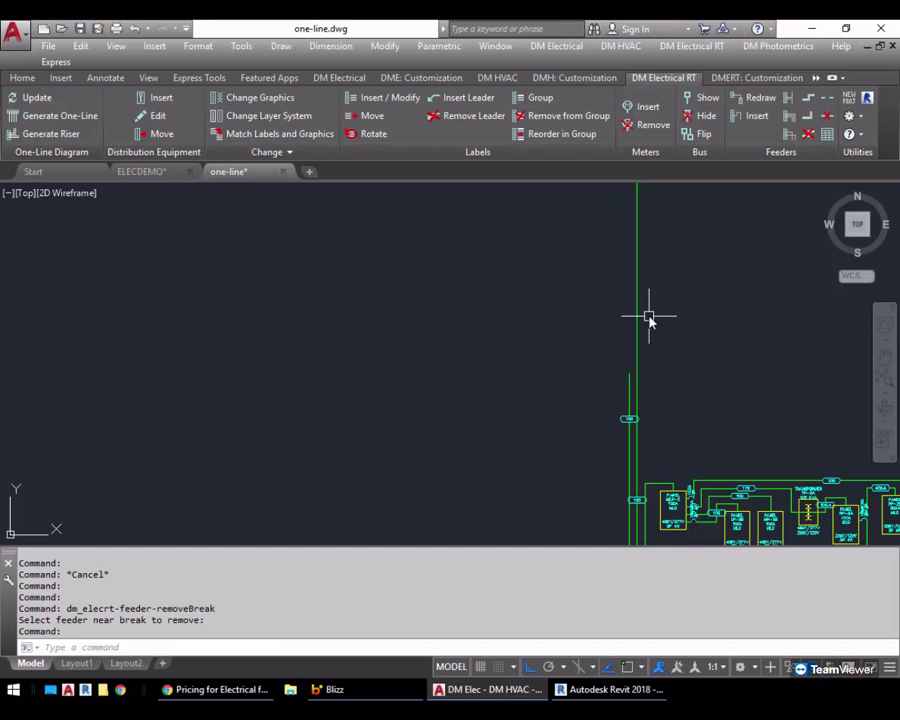
Step: Stretch the bottom edge of the 800A switchboard downward to enlarge it below its existing feeder connections
{"action": "mouse_move", "coordinate": [743, 452]}
{"action": "middle_mouse_down"}
{"action": "mouse_move", "coordinate": [678, 364]}
{"action": "mouse_move", "coordinate": [596, 182]}
{"action": "middle_mouse_up"}
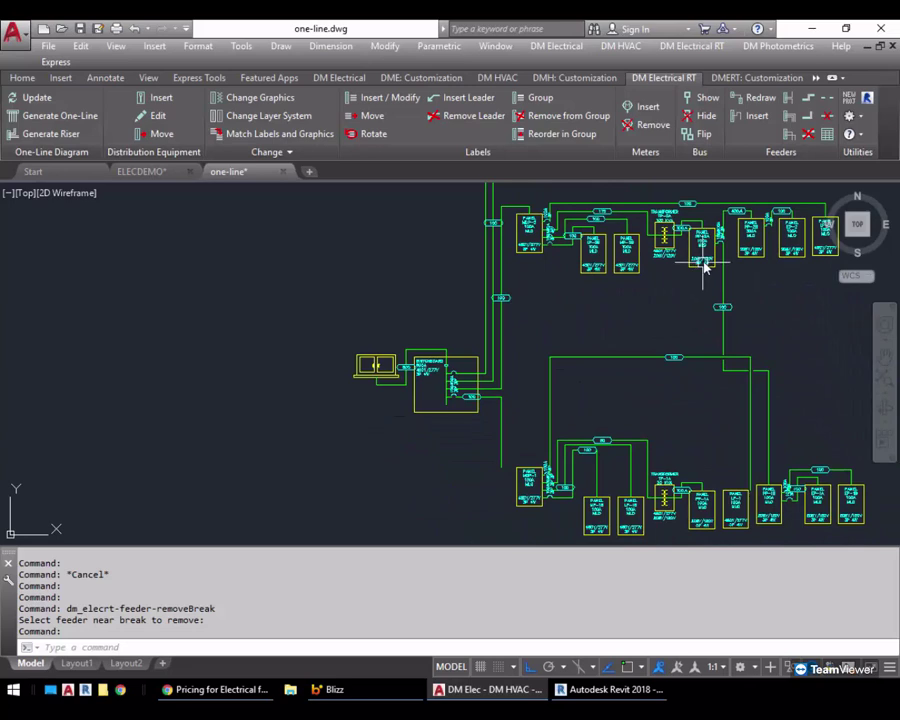
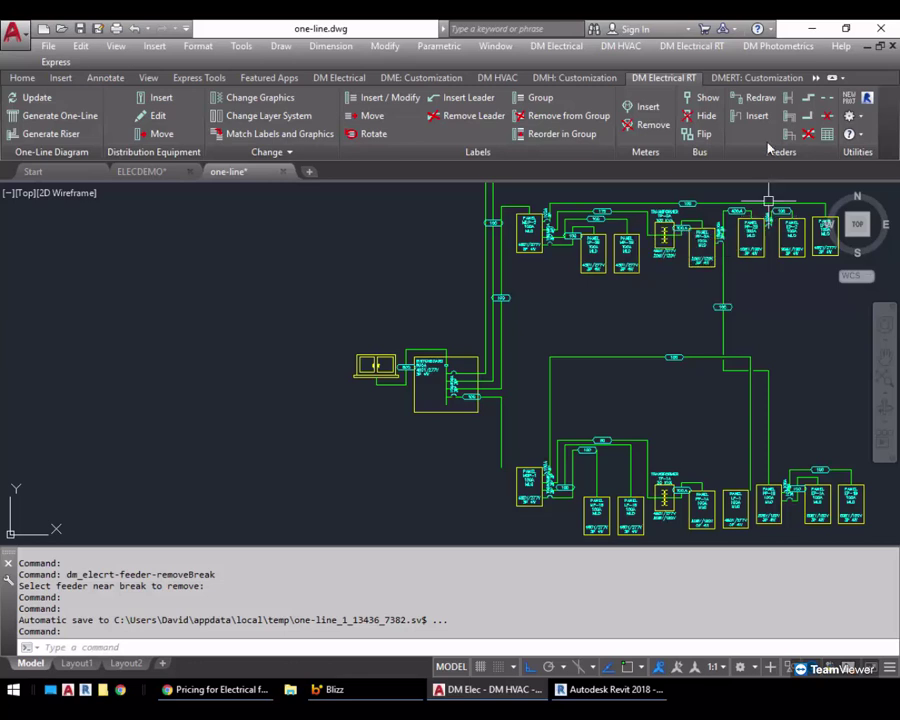
{"action": "scroll", "coordinate": [458, 418], "scroll_direction": "up", "scroll_amount": 2}
{"action": "left_click", "coordinate": [458, 412]}
{"action": "scroll", "coordinate": [458, 410], "scroll_direction": "up", "scroll_amount": 3}
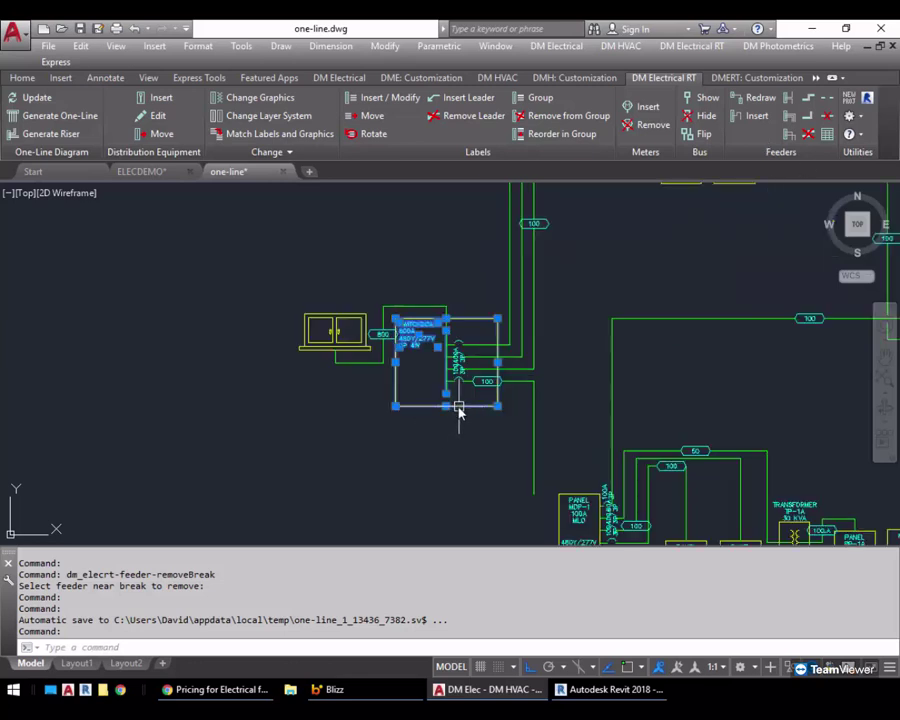
{"action": "left_click", "coordinate": [441, 403]}
{"action": "middle_click_drag", "start_coordinate": [460, 484], "coordinate": [475, 406]}
{"action": "left_click", "coordinate": [481, 475]}
{"action": "key", "text": "Escape"}
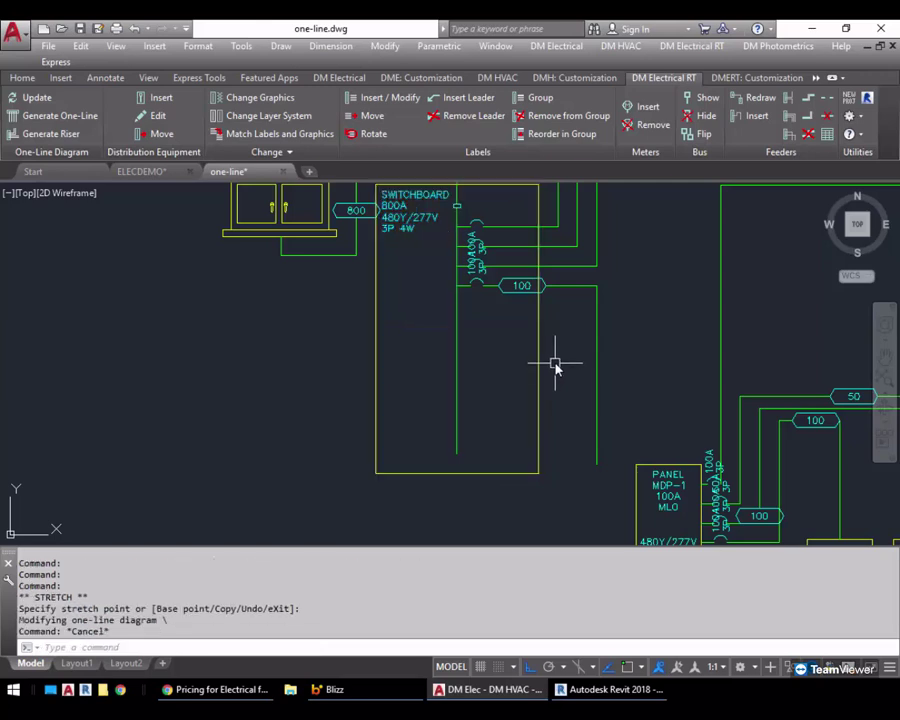
{"action": "left_click", "coordinate": [757, 117]}
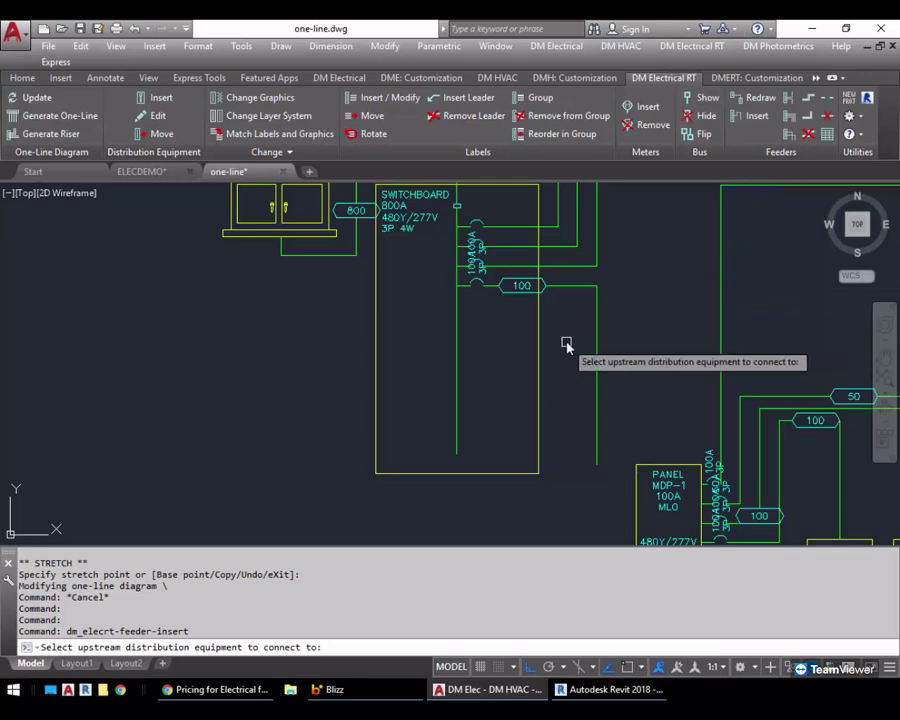
{"action": "left_click", "coordinate": [538, 335]}
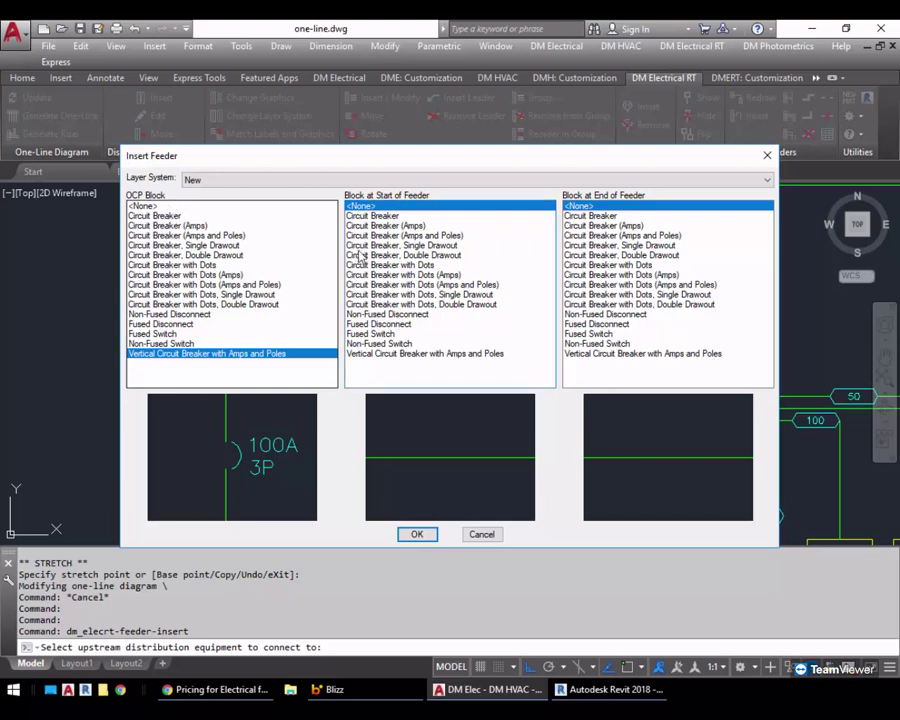
{"action": "left_click", "coordinate": [328, 181]}
{"action": "left_click", "coordinate": [328, 181]}
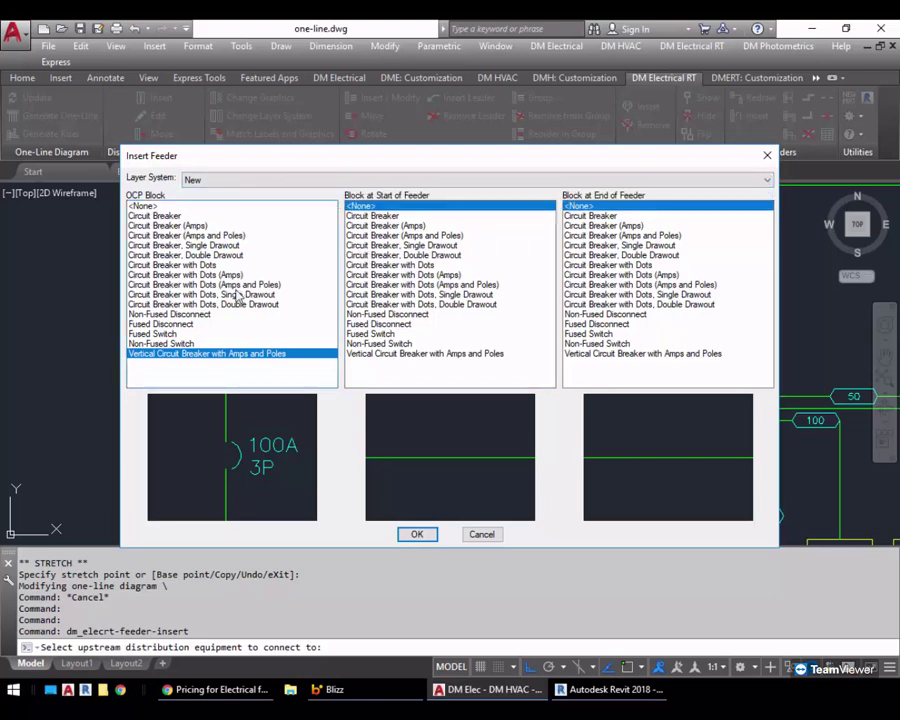
{"action": "left_click", "coordinate": [196, 266]}
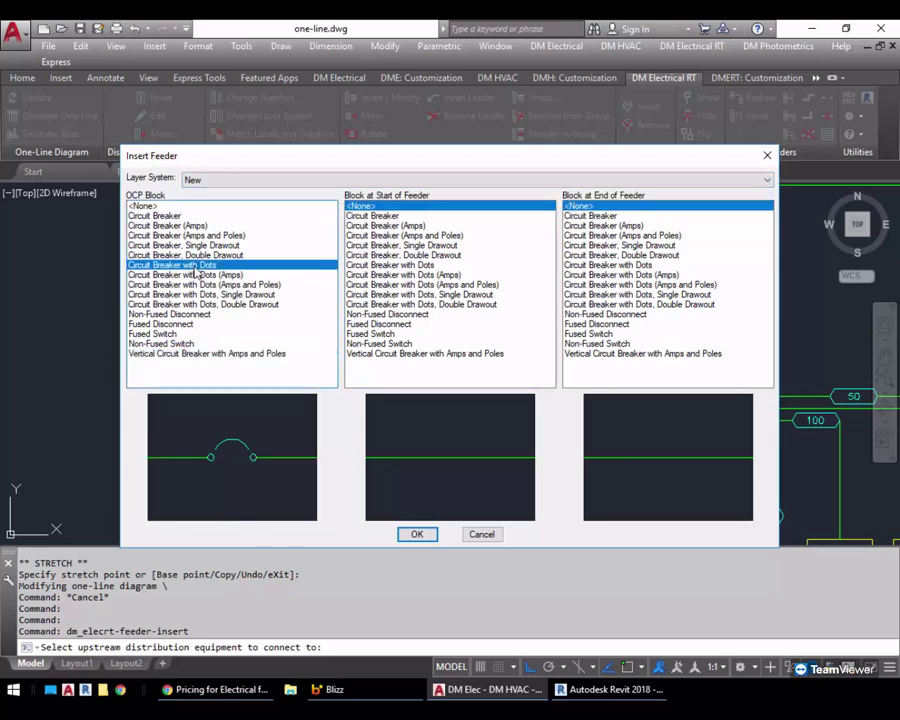
{"action": "left_click", "coordinate": [413, 535]}
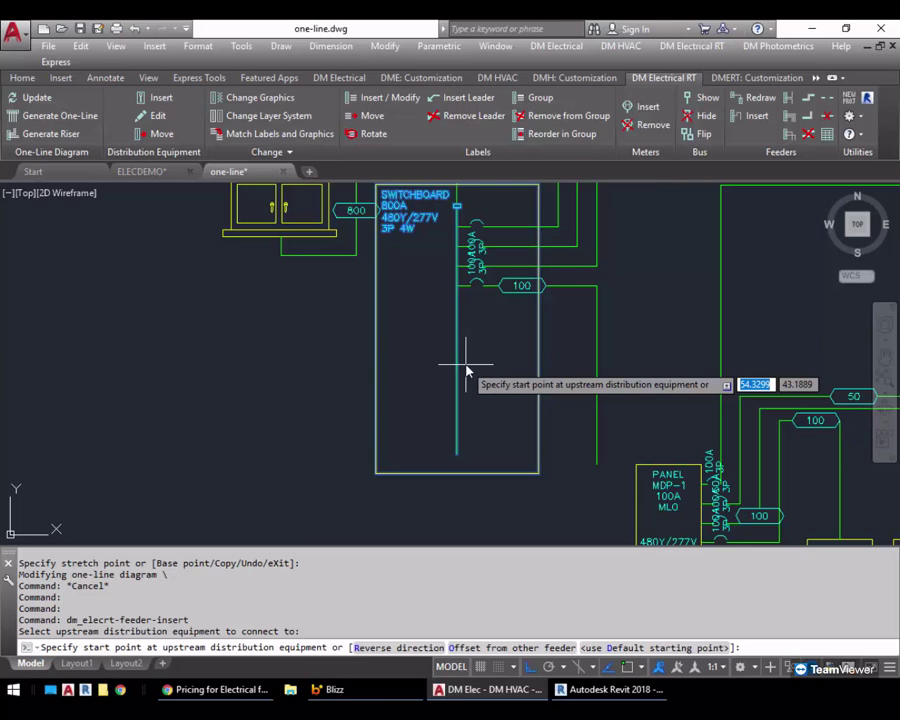
{"action": "type", "text": "d"}
{"action": "key", "text": "Return"}
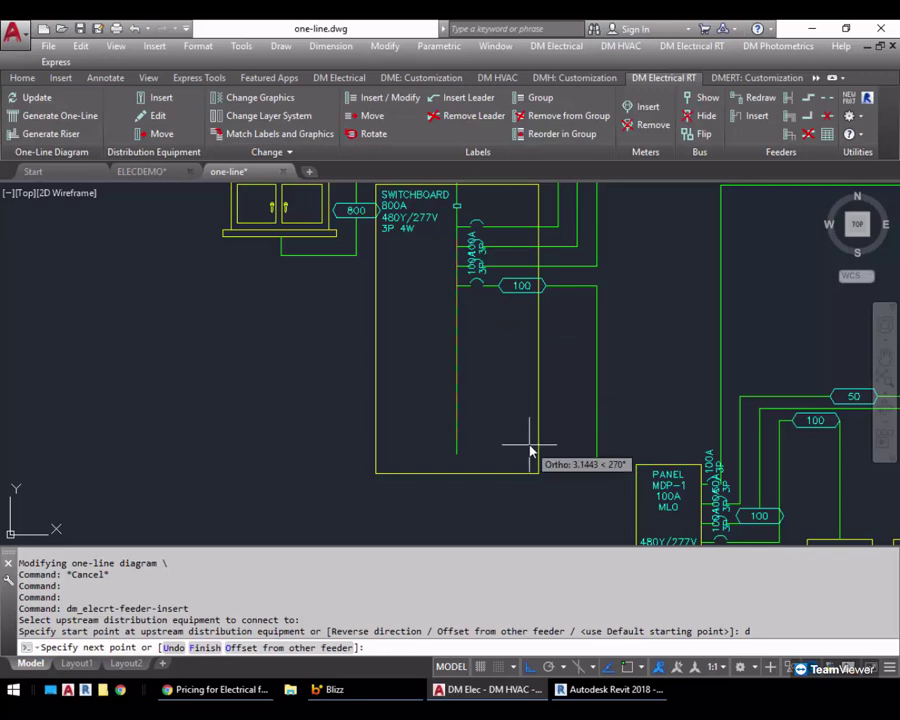
{"action": "key", "text": "Escape"}
Step: Begin a new feeder from the switchboard using the Circuit Breaker with Dots OCP block and no start or end blocks
{"action": "key", "text": "Return"}
{"action": "left_click", "coordinate": [540, 380]}
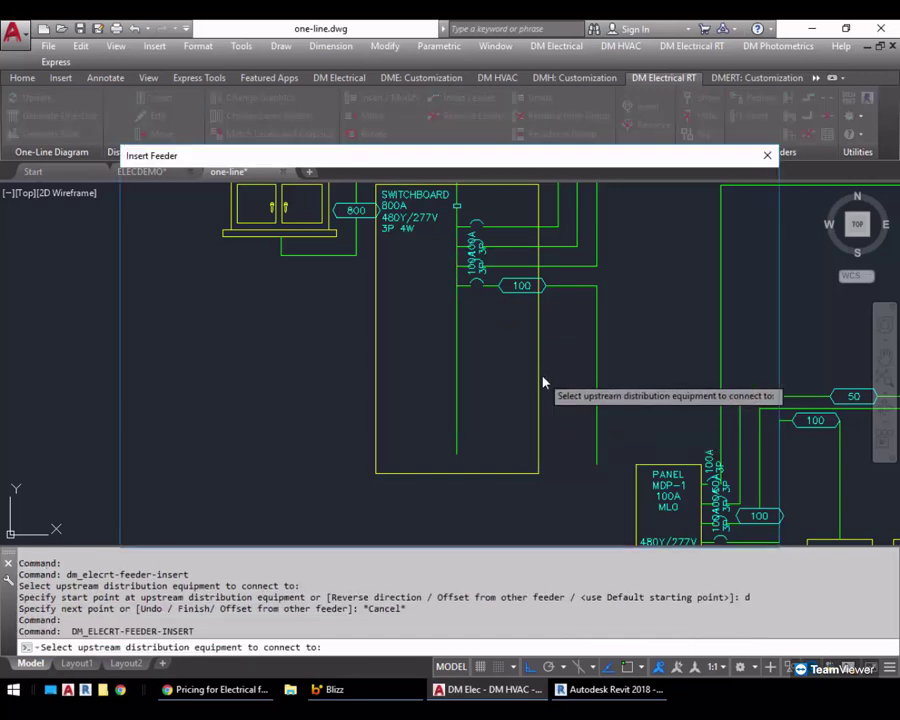
{"action": "left_click", "coordinate": [224, 265]}
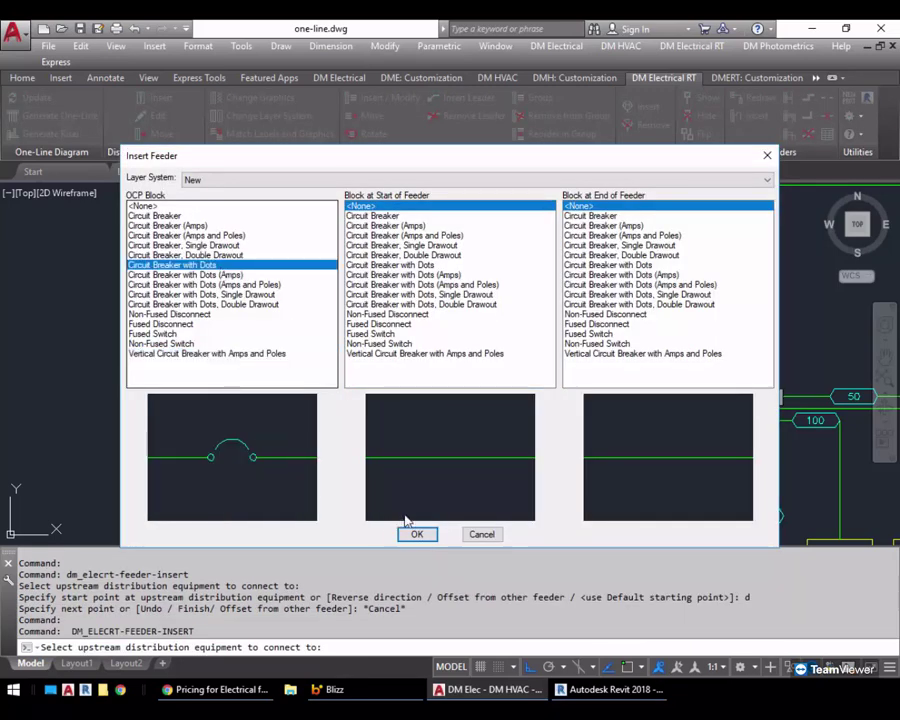
{"action": "left_click", "coordinate": [417, 534]}
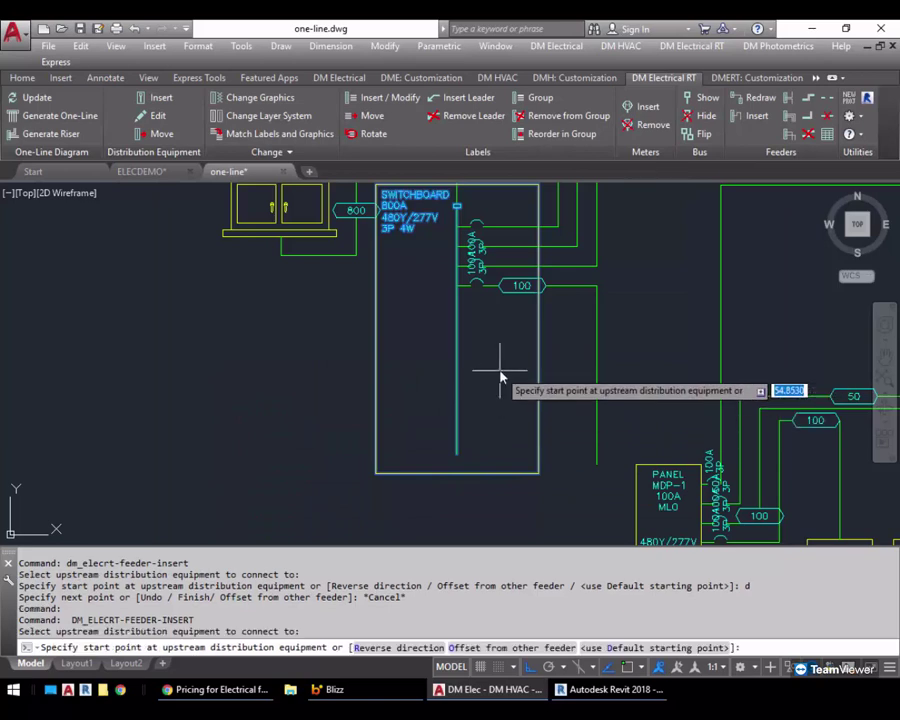
Step: Draw the new feeder offset below the switchboard's lowest 100 feeder, routed out, down, back beneath the switchboard and up on its far side
{"action": "type", "text": "o"}
{"action": "key", "text": "Return"}
{"action": "left_click", "coordinate": [491, 286]}
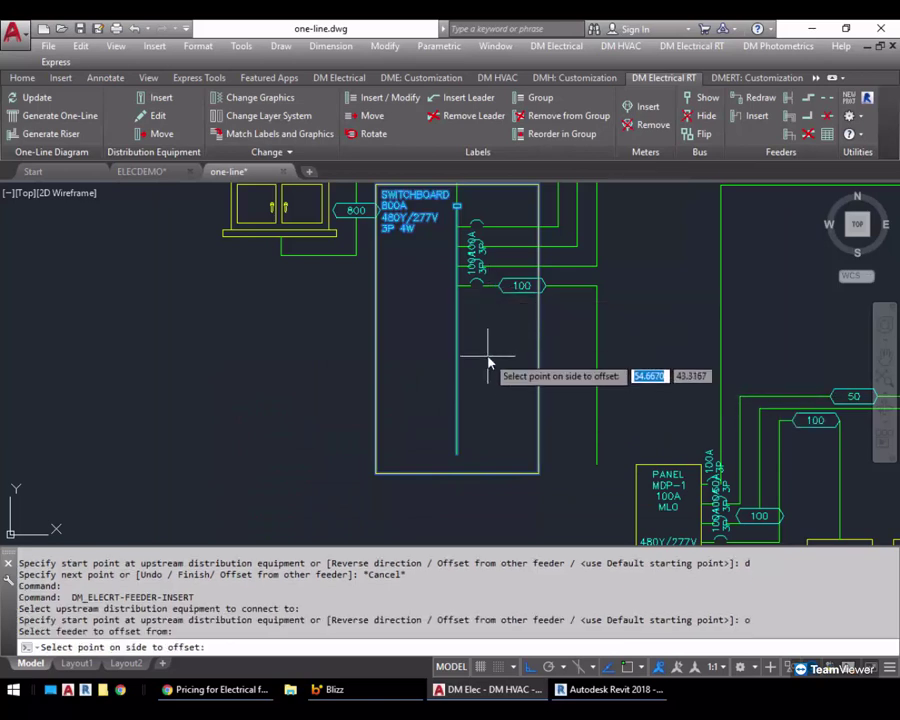
{"action": "left_click", "coordinate": [545, 365]}
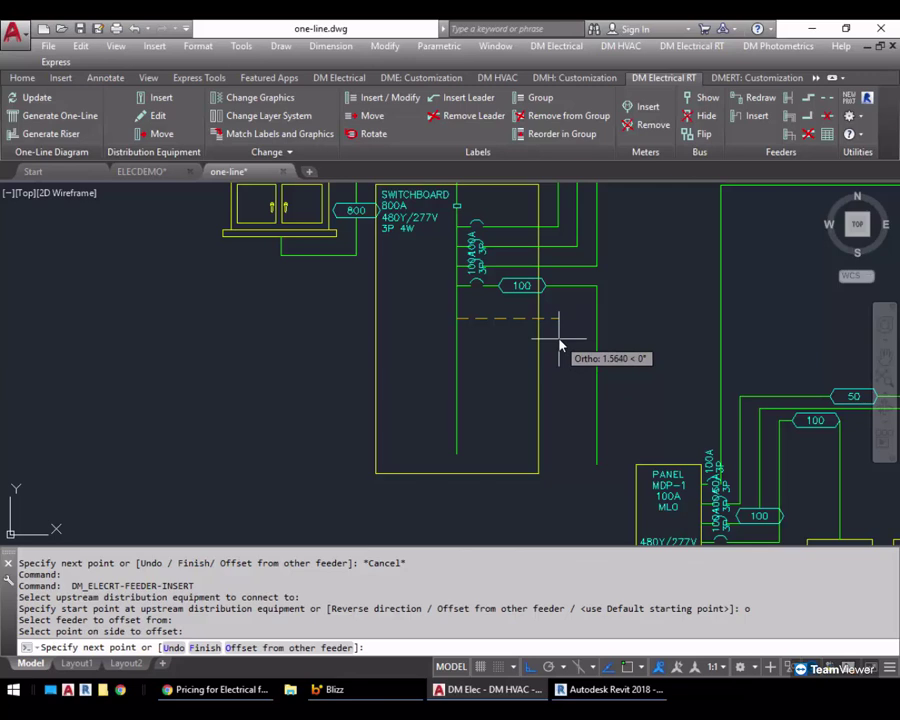
{"action": "left_click", "coordinate": [574, 502]}
{"action": "left_click", "coordinate": [576, 512]}
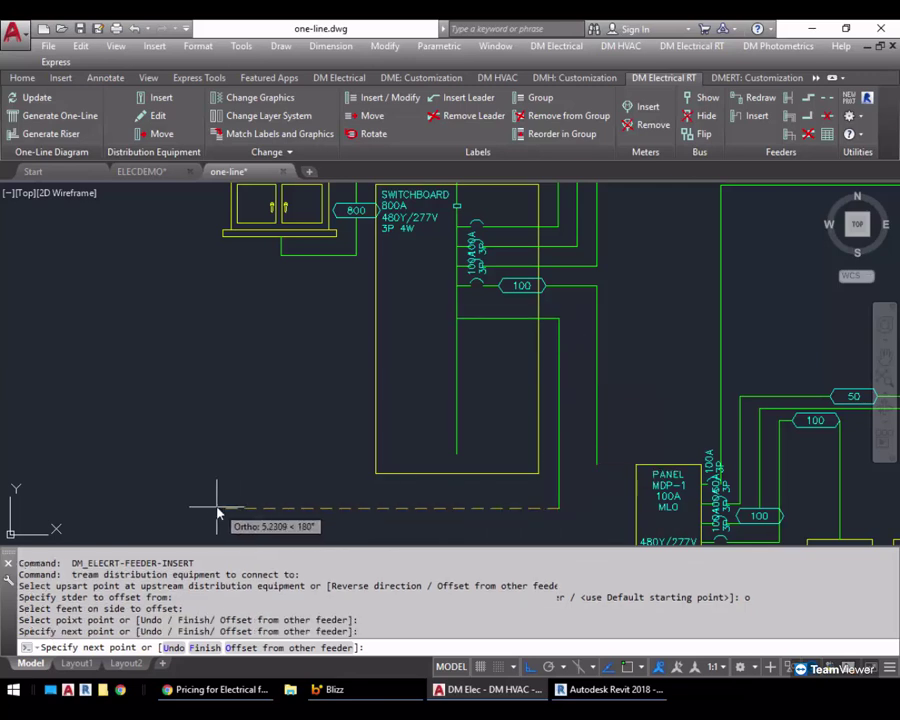
{"action": "left_click", "coordinate": [216, 510]}
{"action": "left_click", "coordinate": [220, 425]}
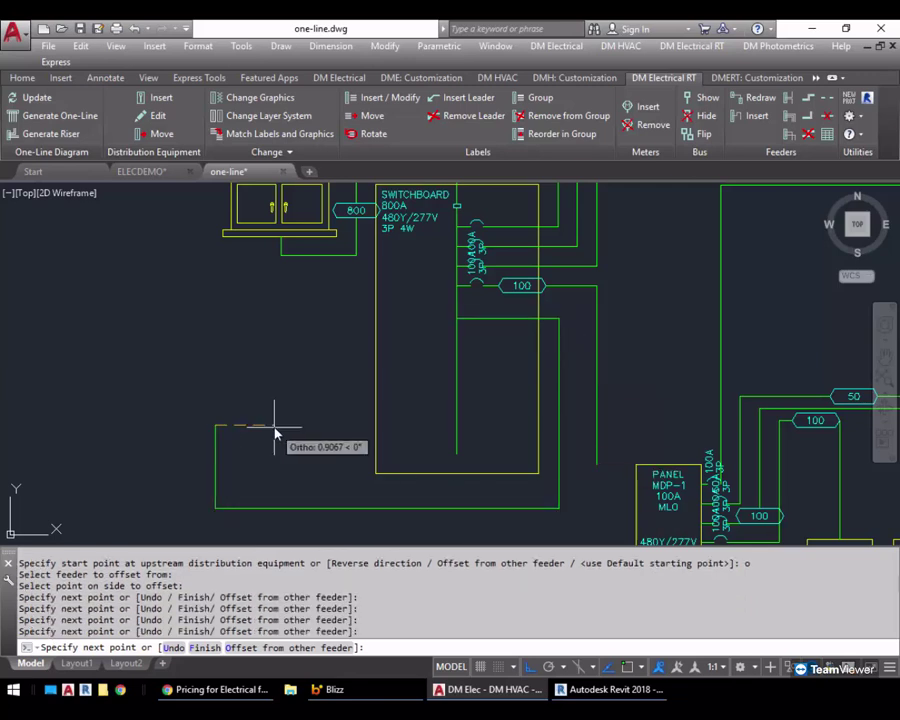
{"action": "key", "text": "Return"}
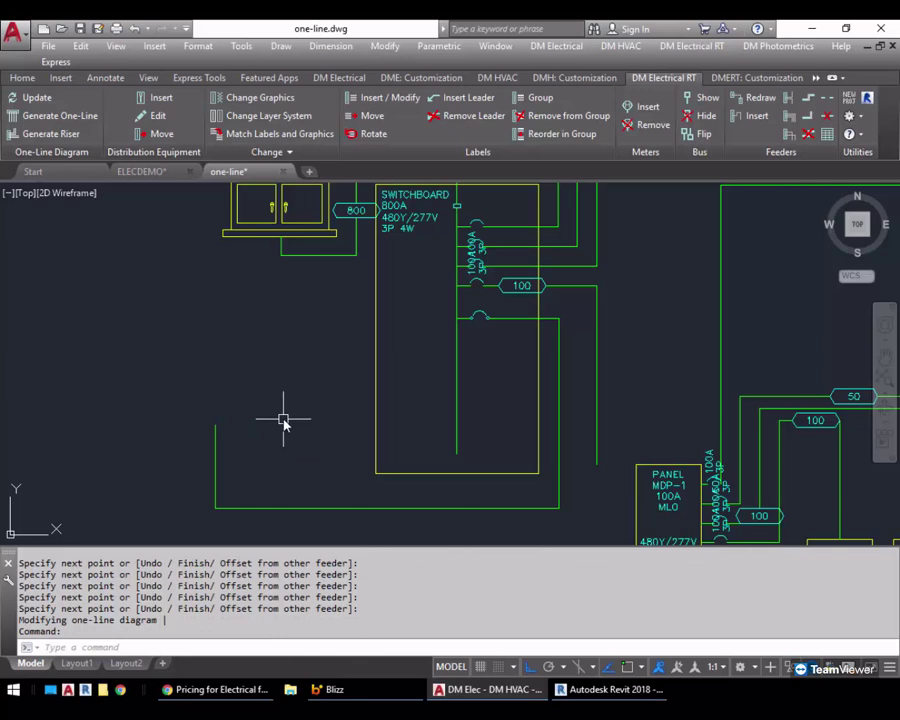
Step: Examine the label fields available for the new switchboard feeder
{"action": "left_click", "coordinate": [368, 101]}
{"action": "left_click", "coordinate": [503, 318]}
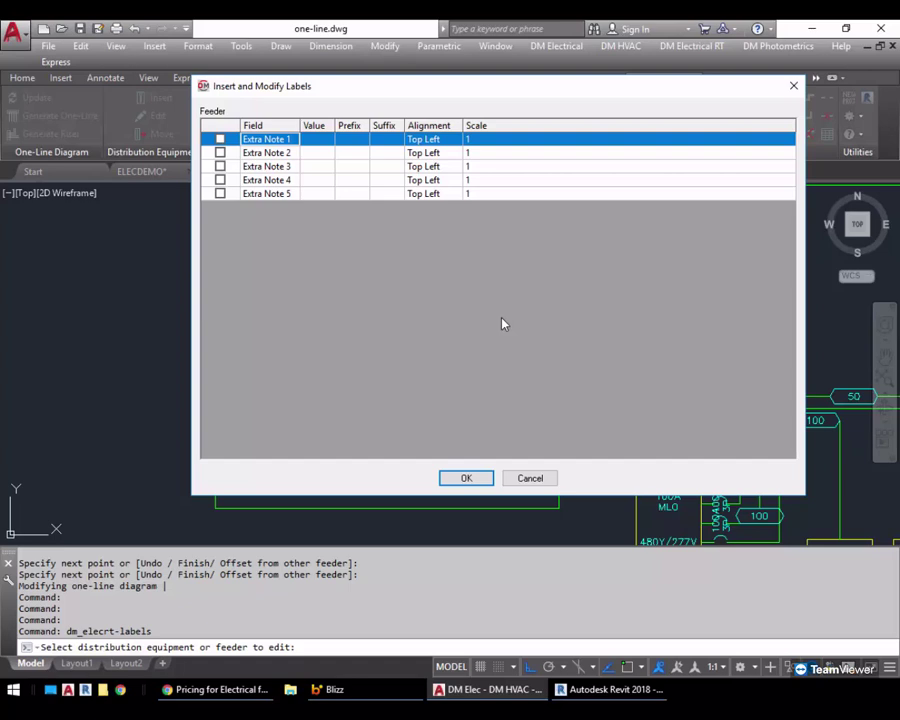
{"action": "left_click", "coordinate": [532, 481]}
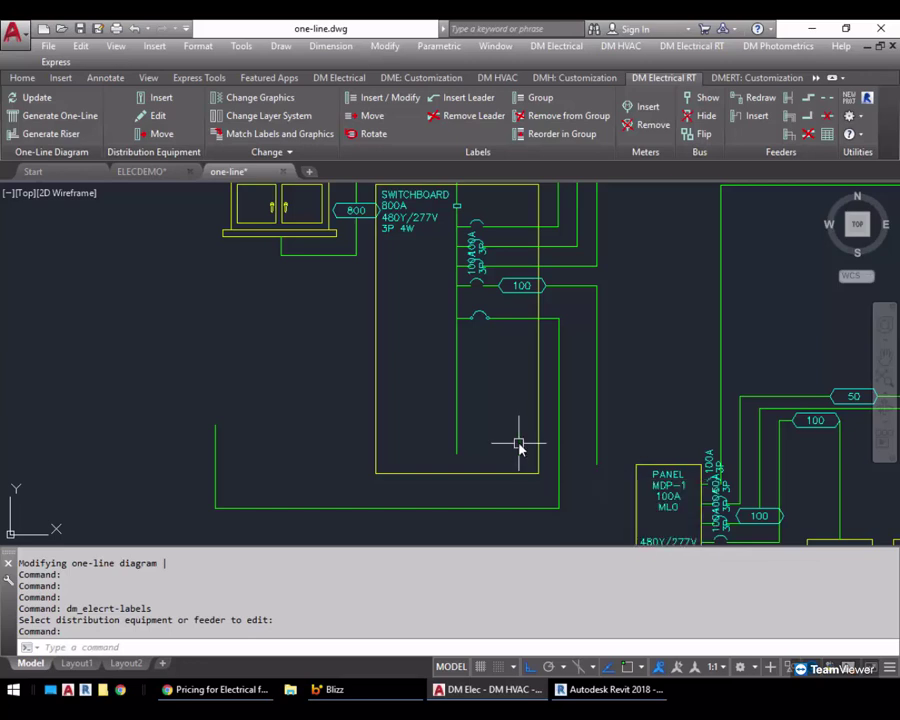
Step: Change the layer system of the new switchboard feeder to Existing
{"action": "left_click", "coordinate": [265, 120]}
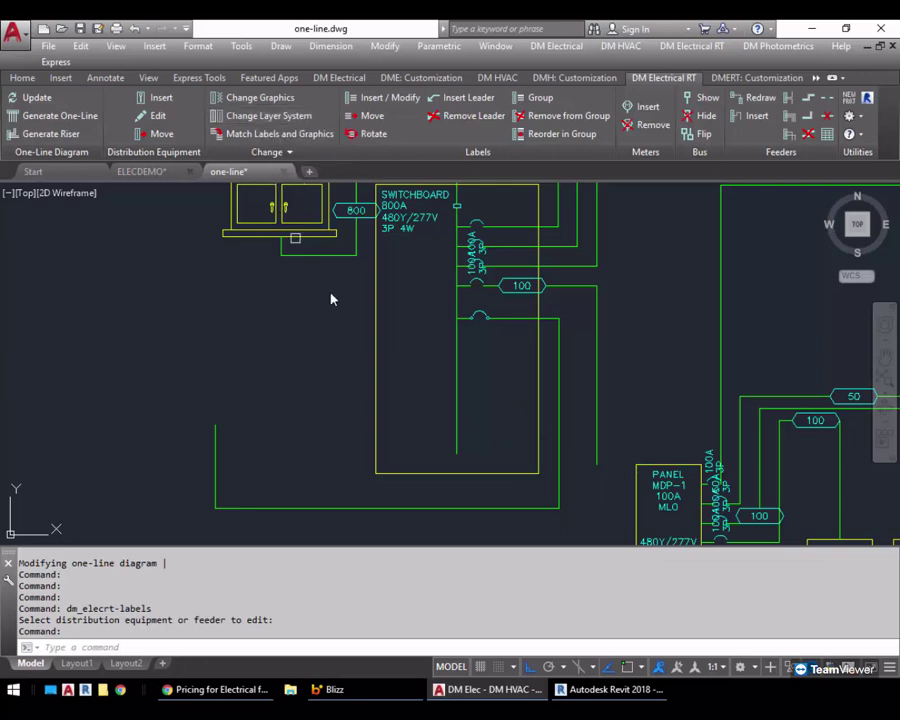
{"action": "left_click", "coordinate": [558, 375]}
{"action": "key", "text": "Return"}
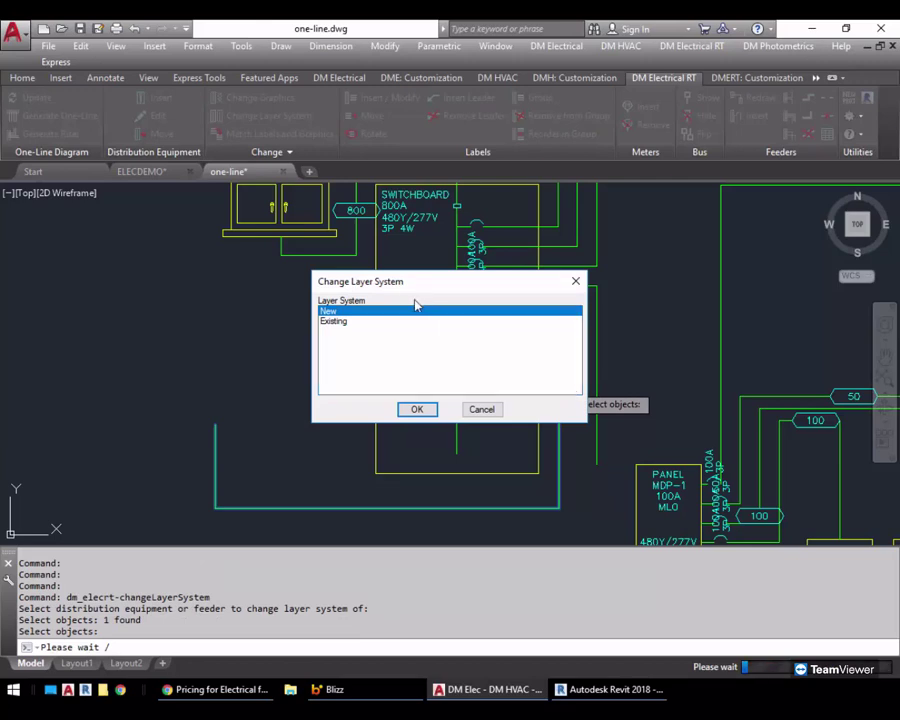
{"action": "left_click", "coordinate": [362, 322]}
{"action": "left_click", "coordinate": [419, 410]}
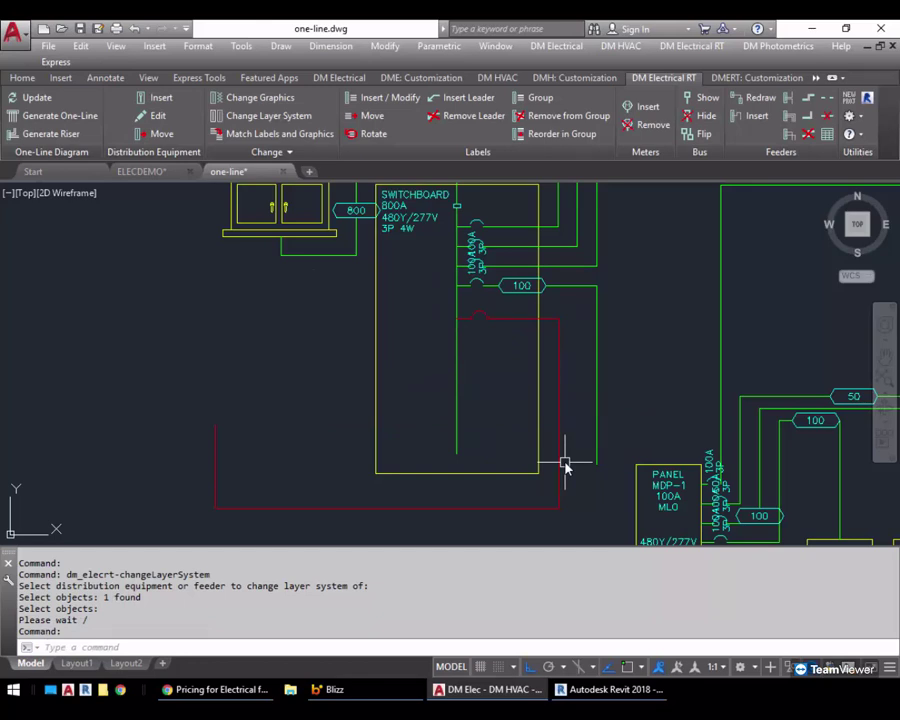
Step: In the circuiting settings of panel MDP-1, set the layer system of circuit 1,3,5 feeding panel MP-1B to Existing
{"action": "left_click", "coordinate": [339, 77]}
{"action": "mouse_move", "coordinate": [201, 137]}
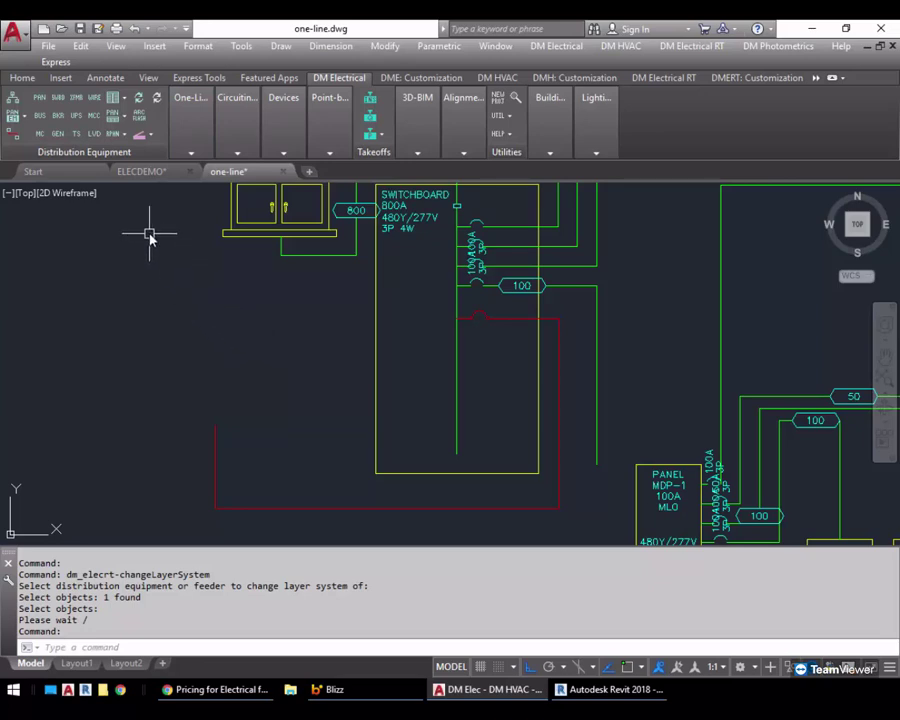
{"action": "mouse_move", "coordinate": [240, 124]}
{"action": "left_click", "coordinate": [241, 177]}
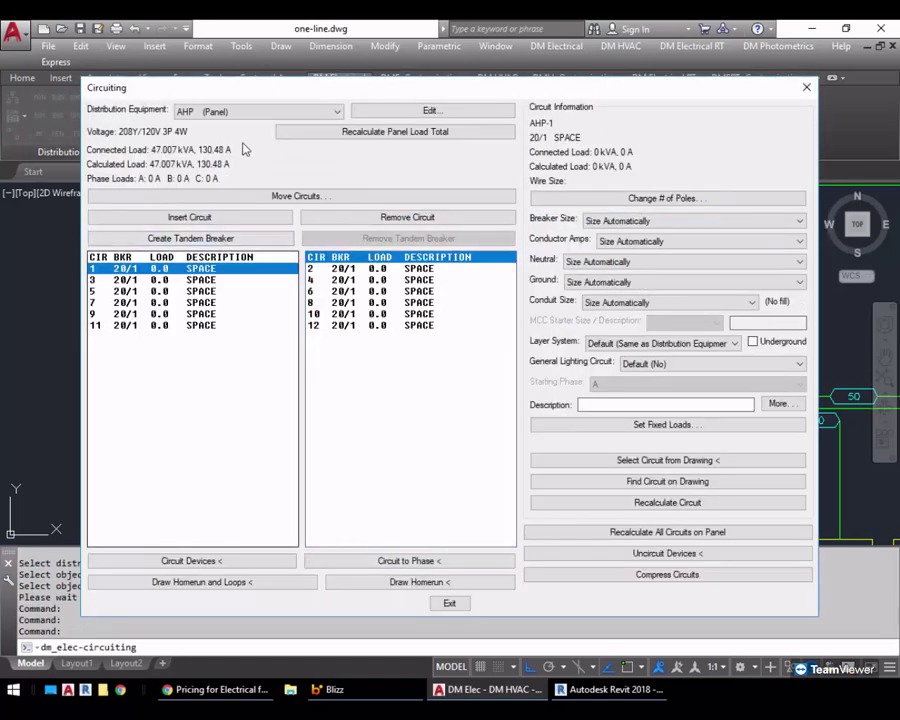
{"action": "left_click", "coordinate": [238, 112]}
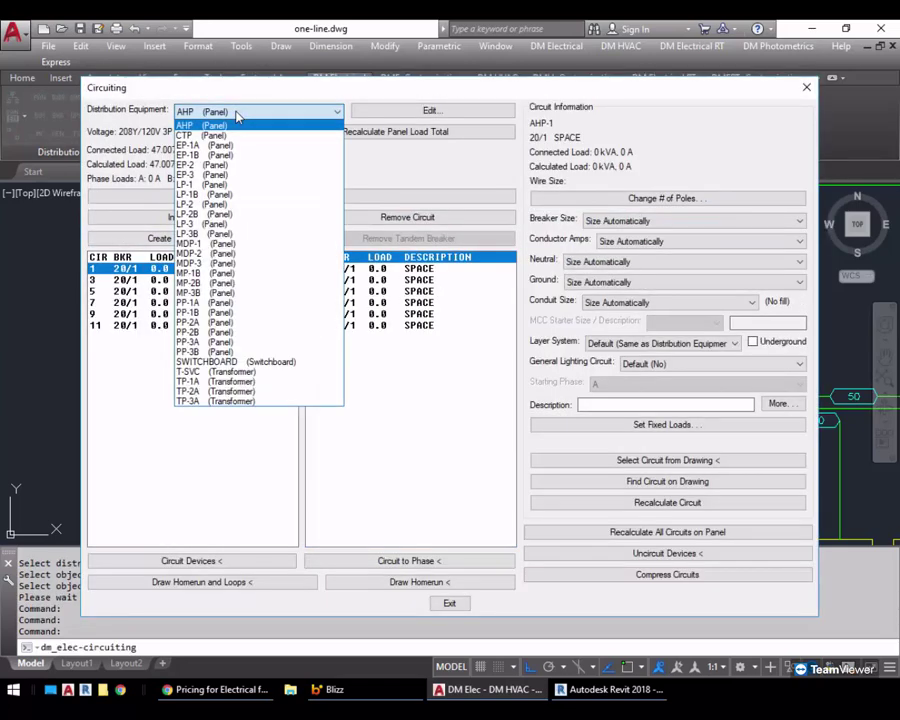
{"action": "left_click", "coordinate": [246, 245]}
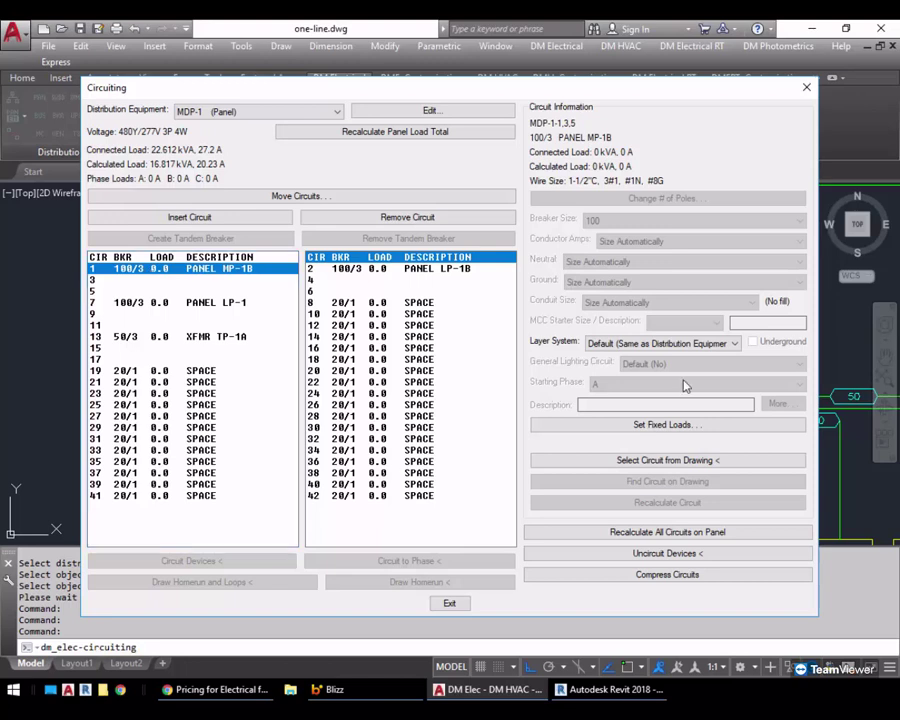
{"action": "left_click", "coordinate": [615, 344]}
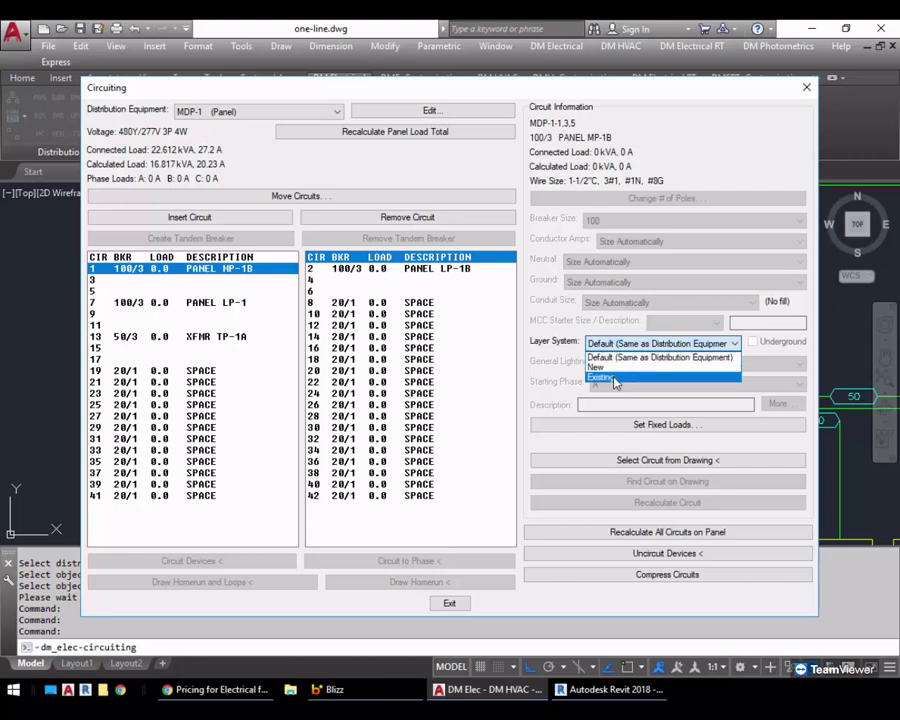
{"action": "left_click", "coordinate": [612, 380]}
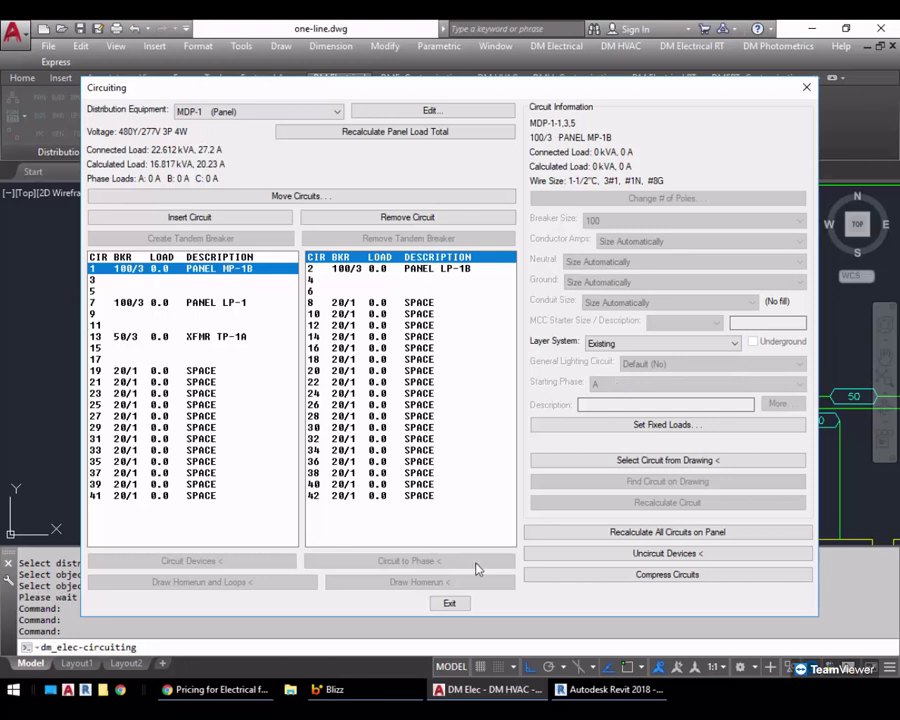
{"action": "left_click", "coordinate": [452, 603]}
Step: Update the one-line diagram with the changed circuit of panel MDP-1
{"action": "scroll", "coordinate": [330, 385], "scroll_direction": "down", "scroll_amount": 6}
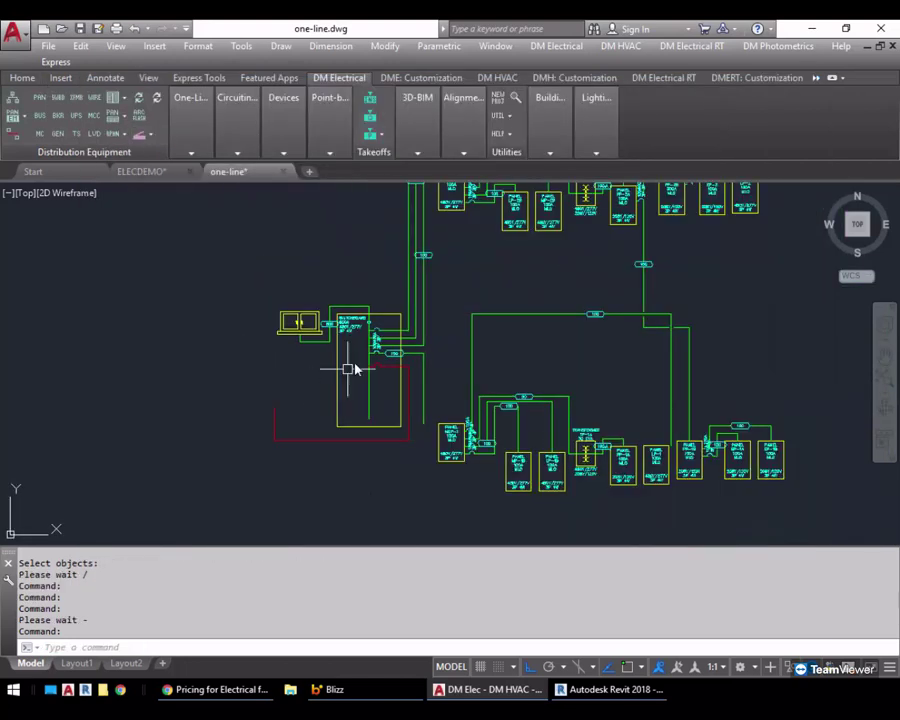
{"action": "left_click", "coordinate": [191, 152]}
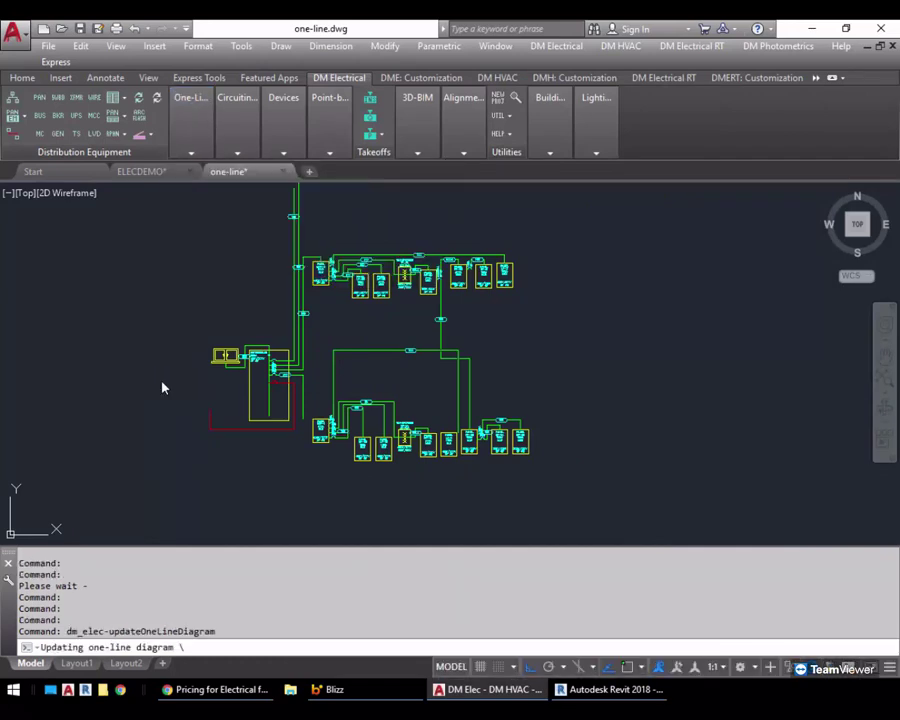
{"action": "scroll", "coordinate": [345, 418], "scroll_direction": "up", "scroll_amount": 5}
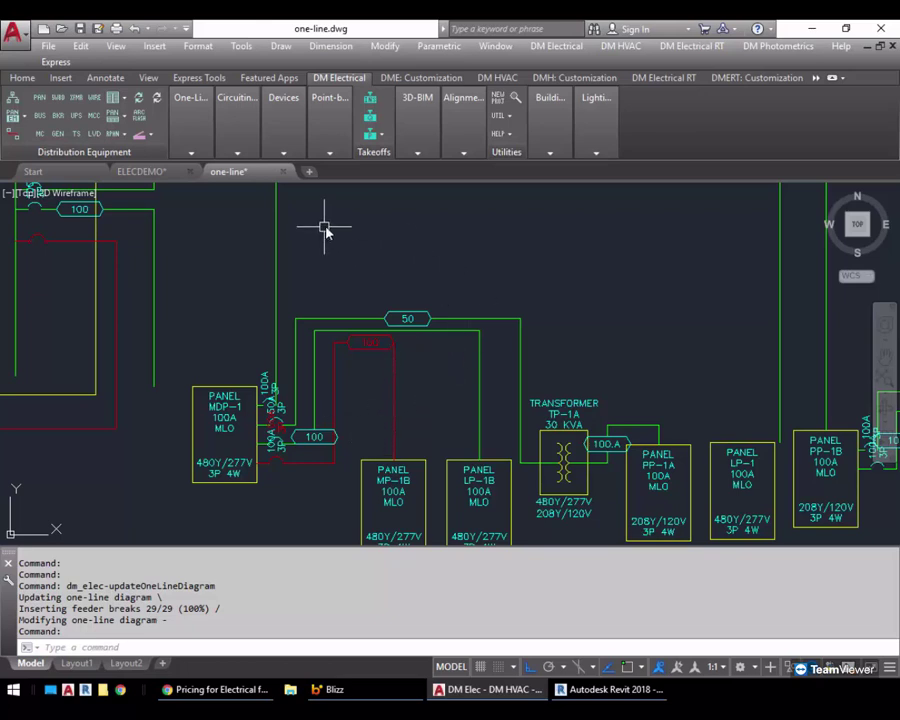
Step: Add the Feeder label to the 50 feeder for transformer TP-1A, placing it above the horizontal run with snap to feeder off
{"action": "left_click", "coordinate": [665, 80]}
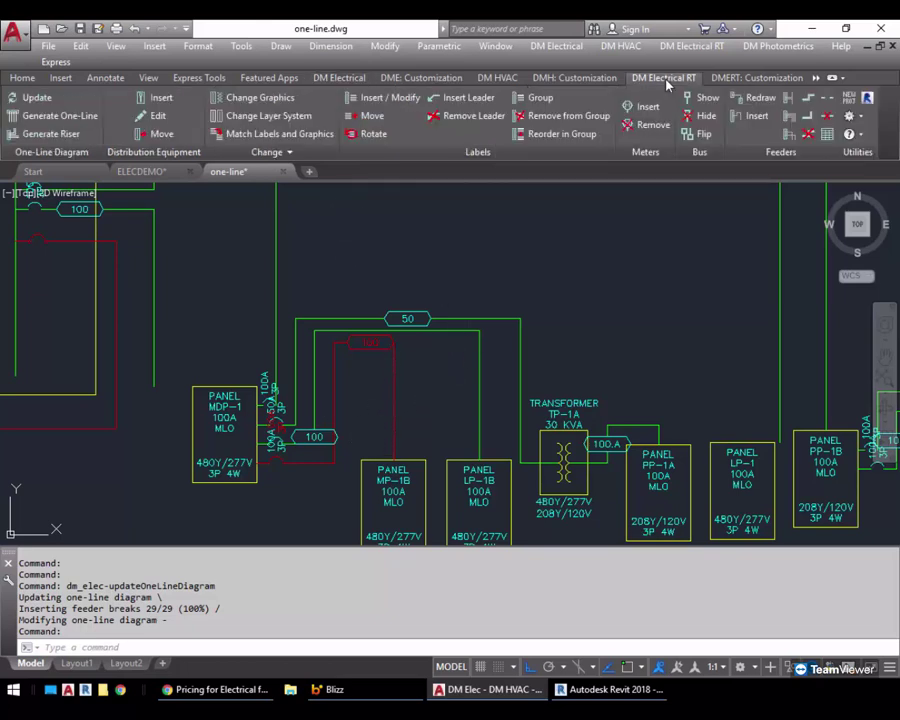
{"action": "left_click", "coordinate": [385, 98]}
{"action": "left_click", "coordinate": [490, 317]}
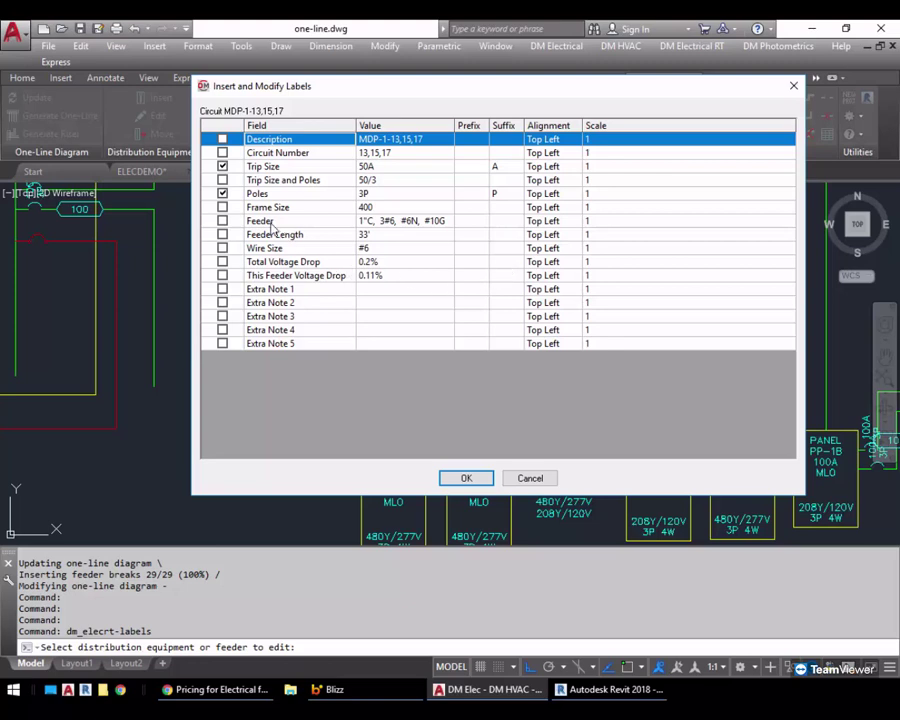
{"action": "left_click", "coordinate": [223, 221]}
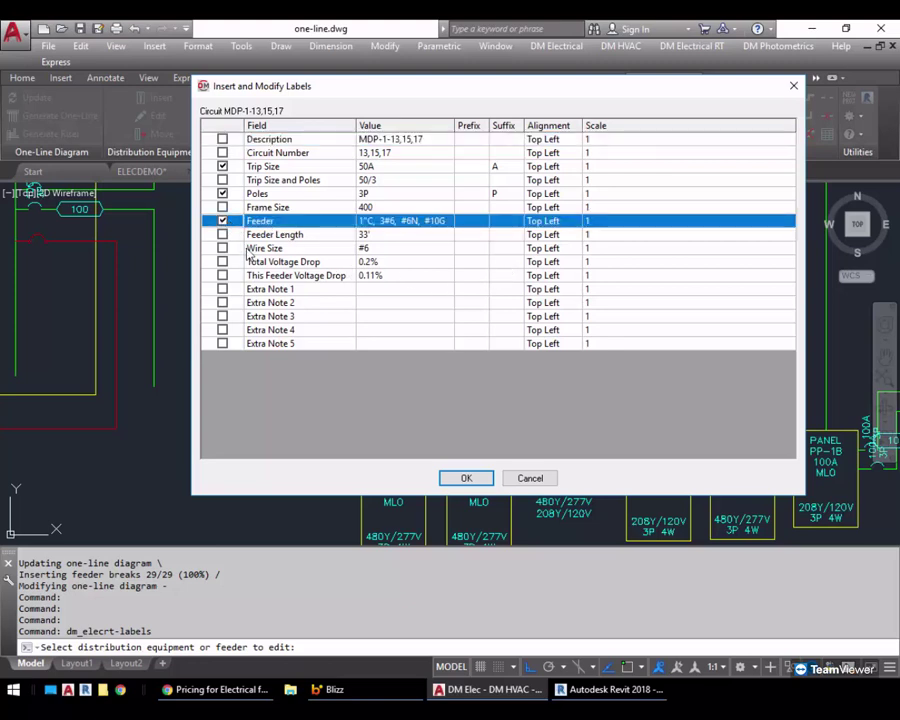
{"action": "left_click", "coordinate": [466, 478]}
{"action": "scroll", "coordinate": [472, 274], "scroll_direction": "up", "scroll_amount": 3}
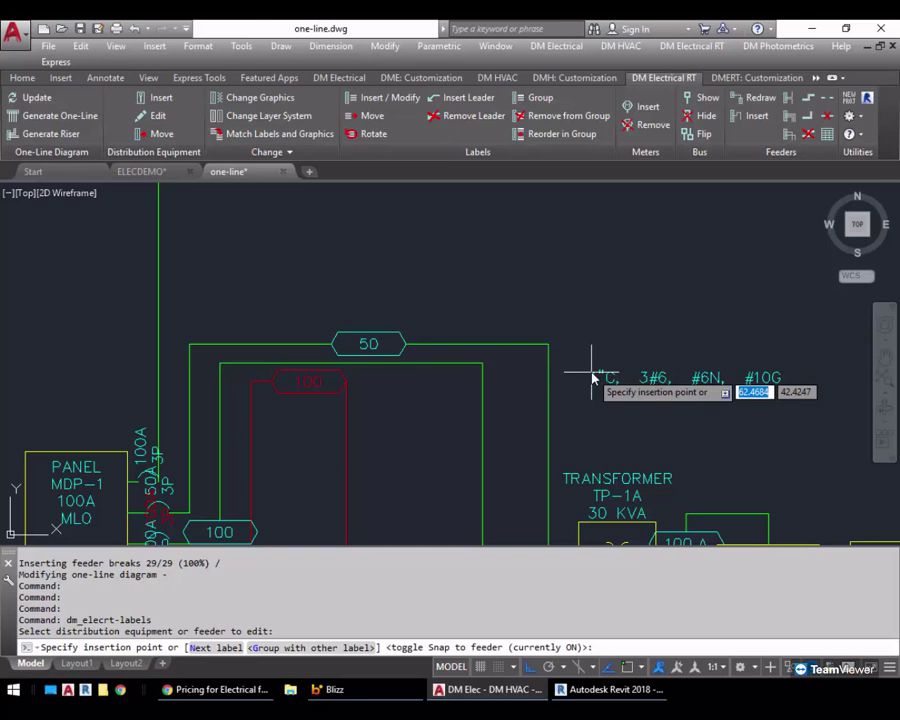
{"action": "type", "text": "s"}
{"action": "key", "text": "Return"}
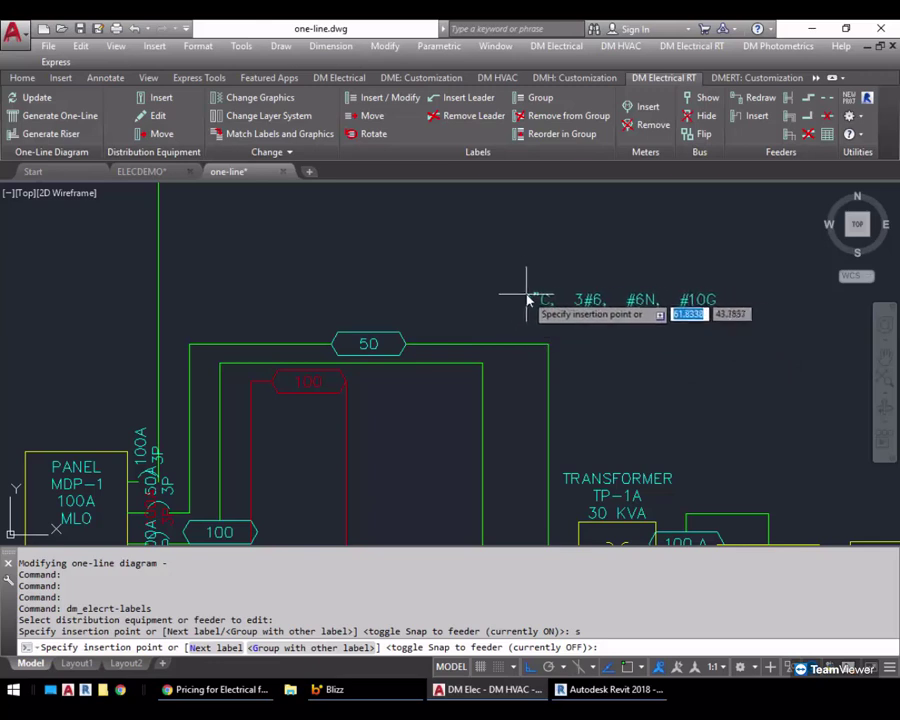
{"action": "left_click", "coordinate": [494, 333]}
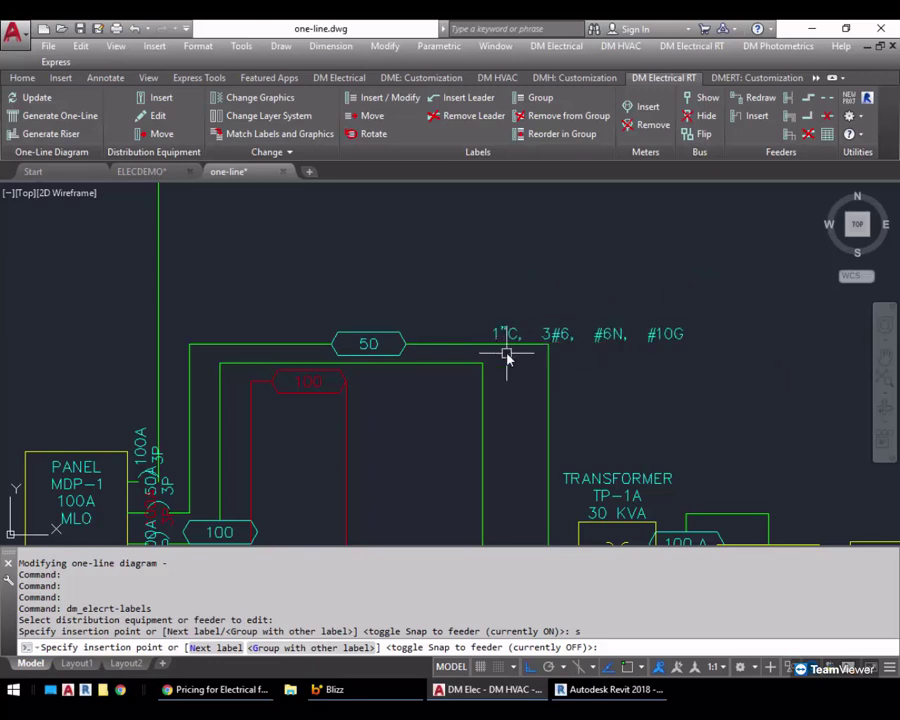
{"action": "left_click", "coordinate": [574, 331]}
{"action": "left_click", "coordinate": [561, 332]}
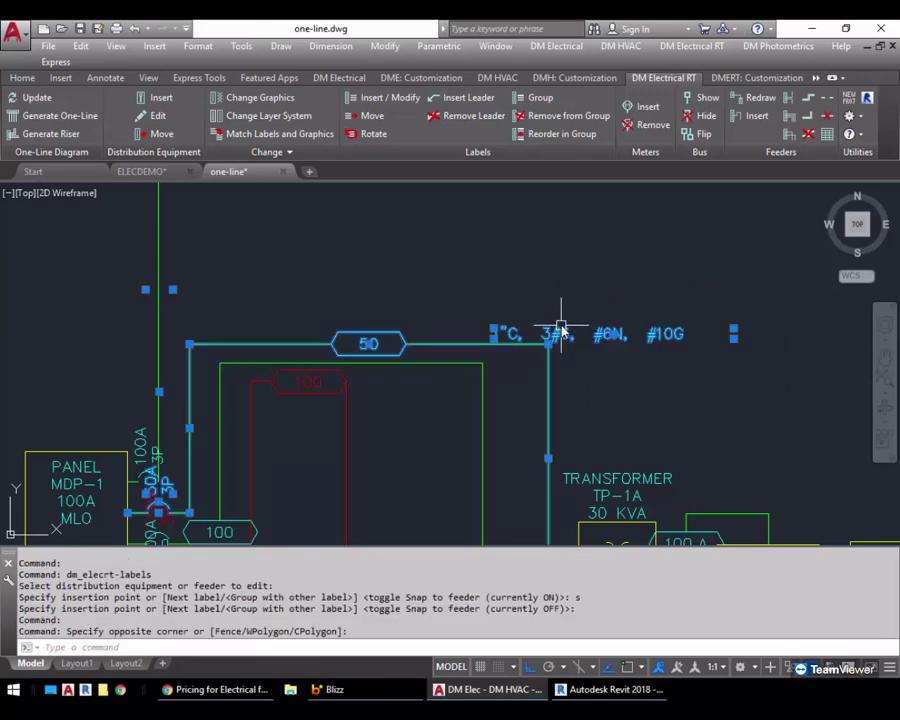
{"action": "left_click", "coordinate": [494, 332]}
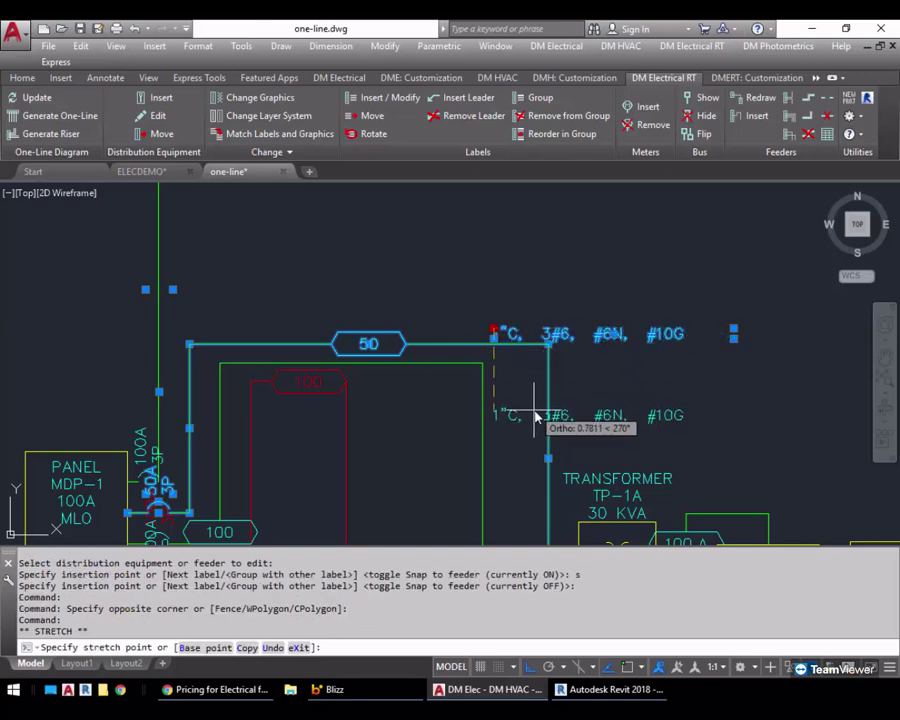
{"action": "key", "text": "F8"}
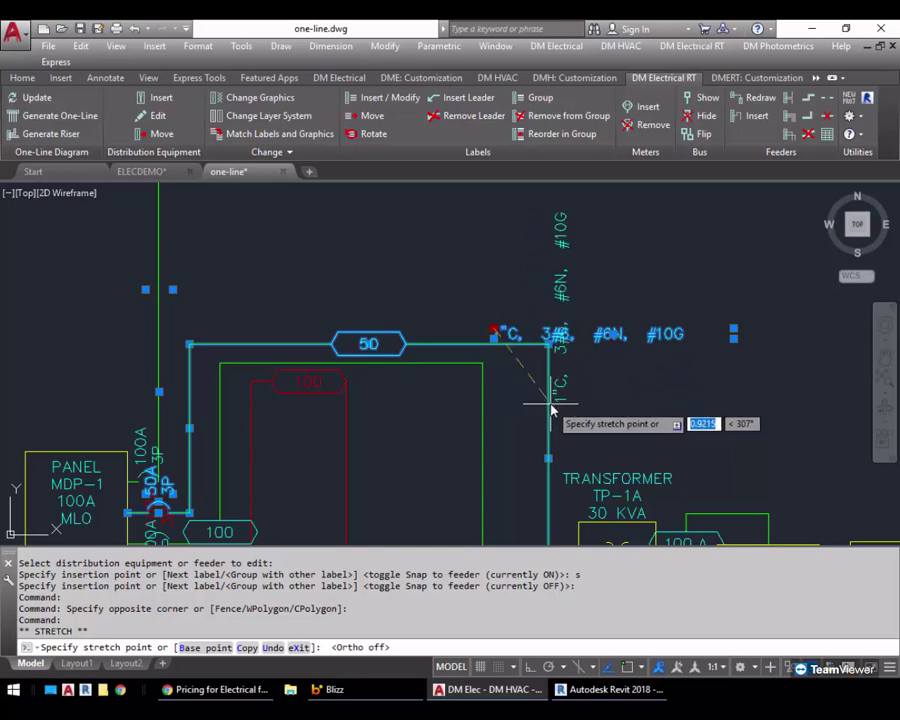
{"action": "key", "text": "Escape"}
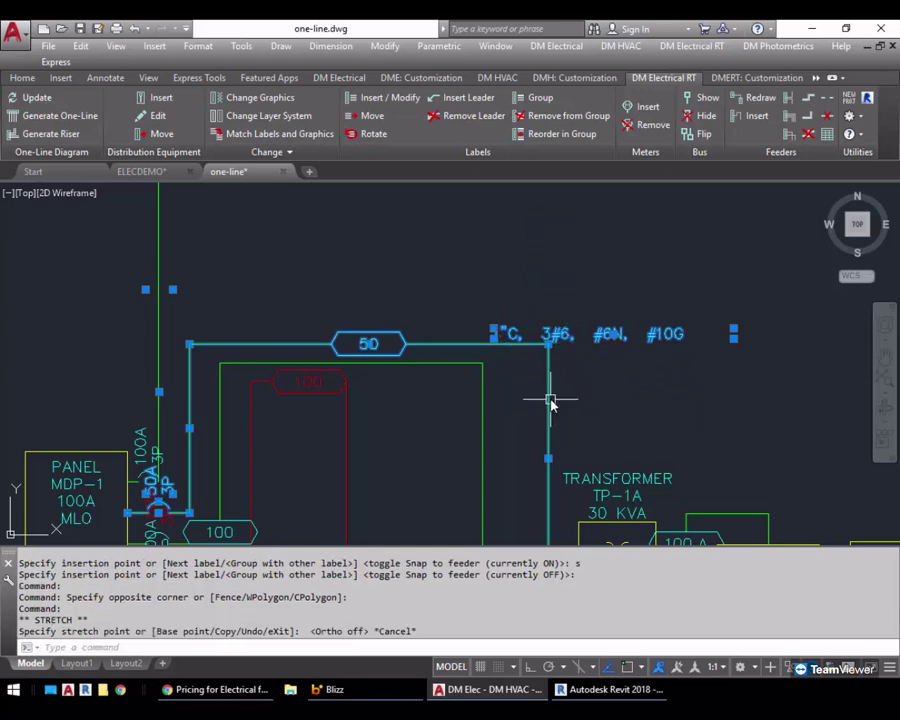
{"action": "key", "text": "Escape"}
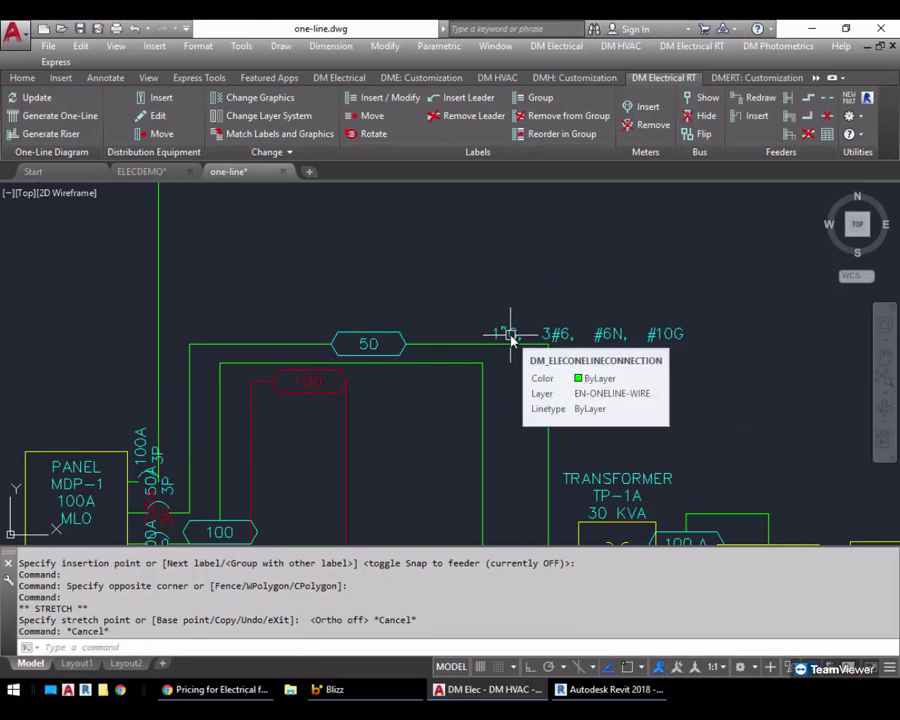
{"action": "left_click", "coordinate": [370, 116]}
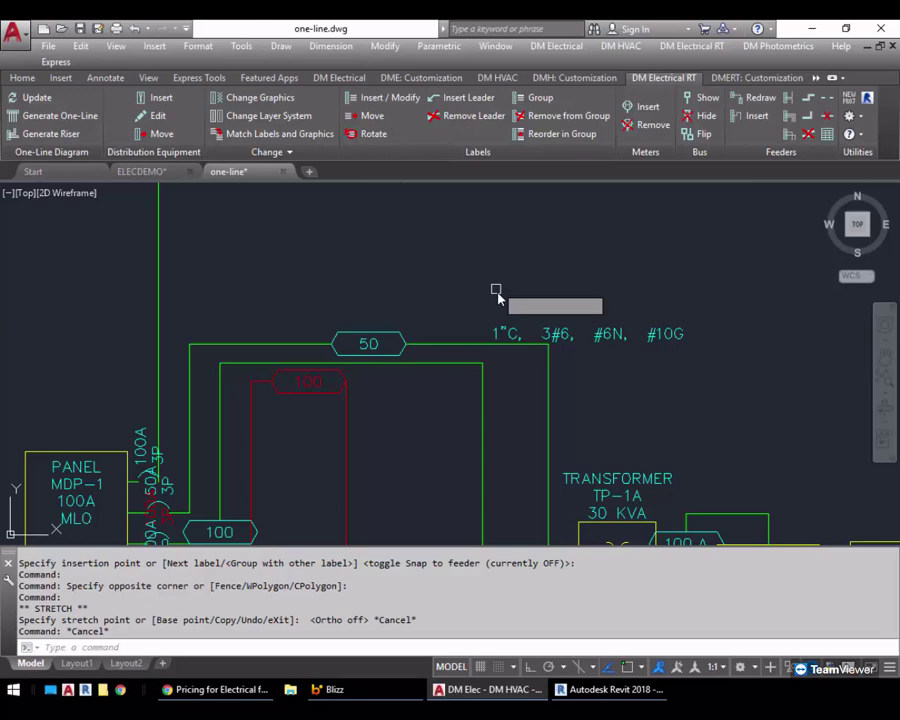
{"action": "left_click", "coordinate": [502, 332]}
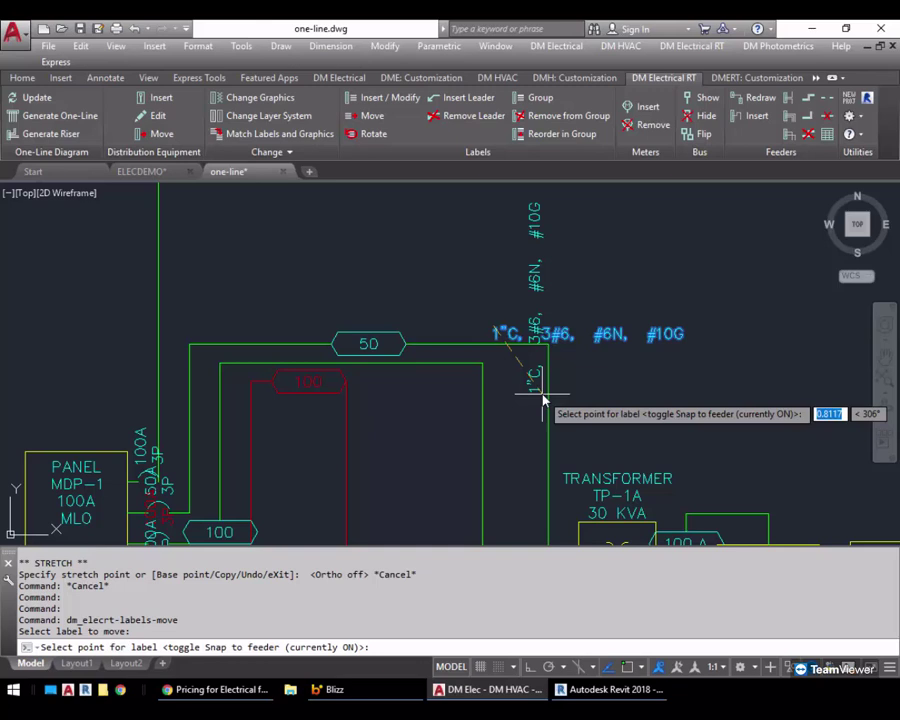
{"action": "type", "text": "s"}
{"action": "key", "text": "Return"}
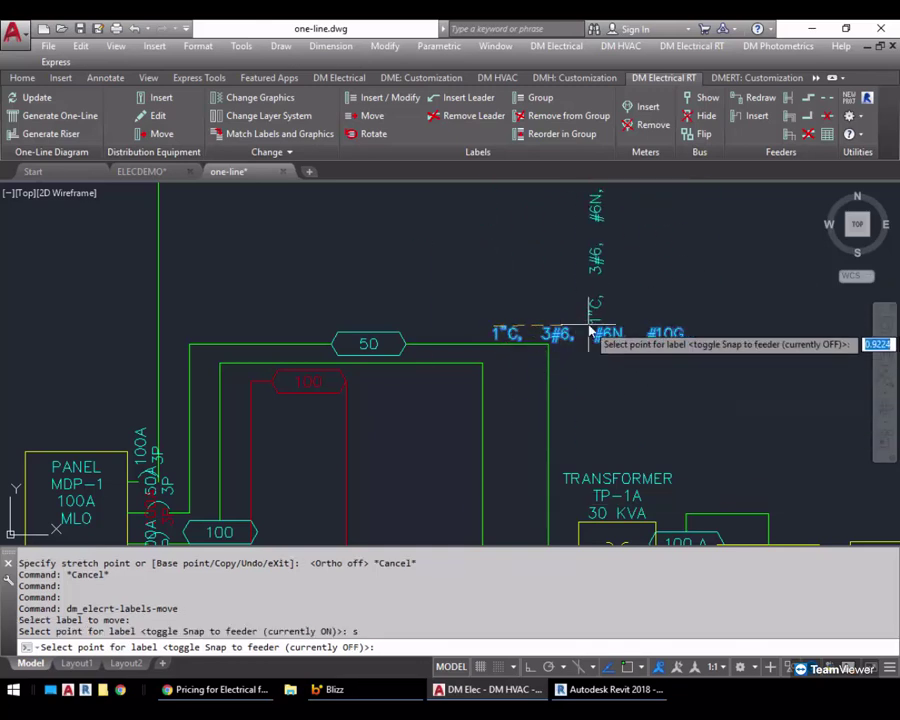
{"action": "key", "text": "Escape"}
Step: Move the 1"C, 3#6, #6N, #10G feeder label higher above the horizontal run of the 50 feeder, with snap to feeder off
{"action": "key", "text": "Return"}
{"action": "left_click", "coordinate": [558, 334]}
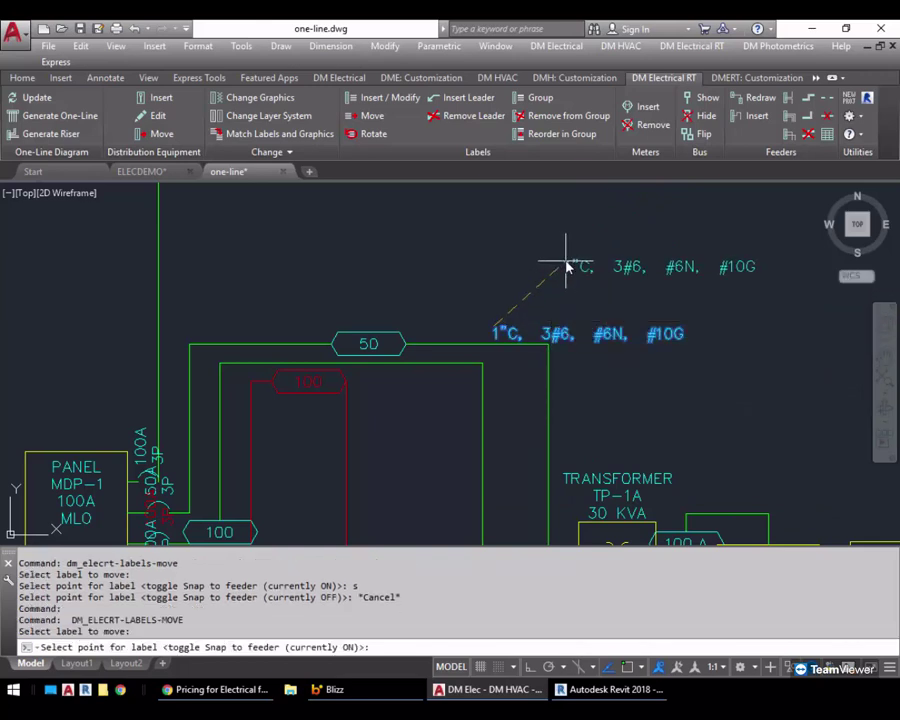
{"action": "type", "text": "s"}
{"action": "key", "text": "Return"}
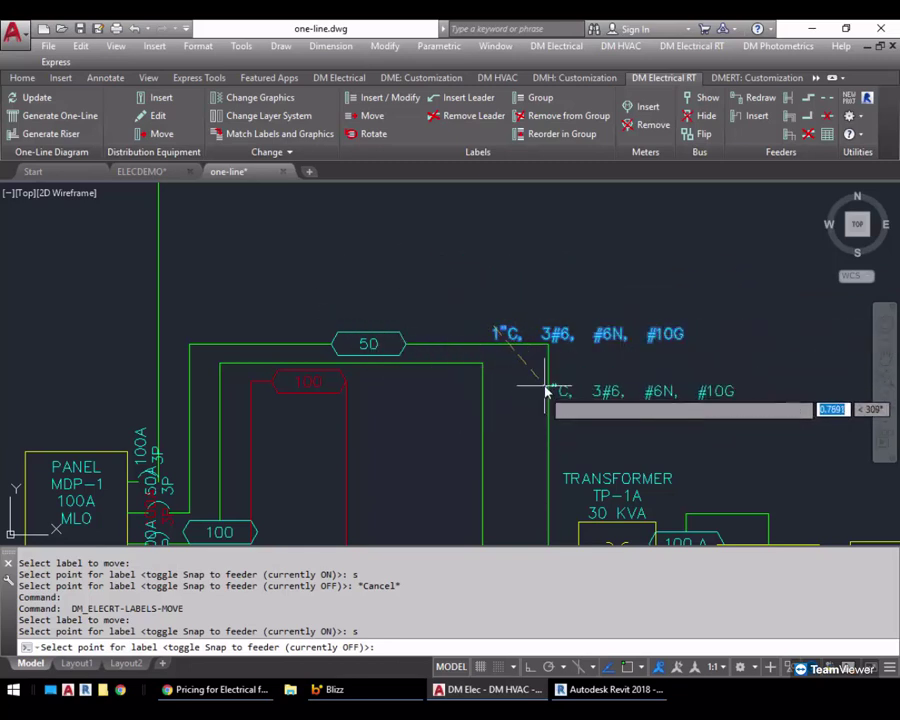
{"action": "left_click", "coordinate": [492, 282]}
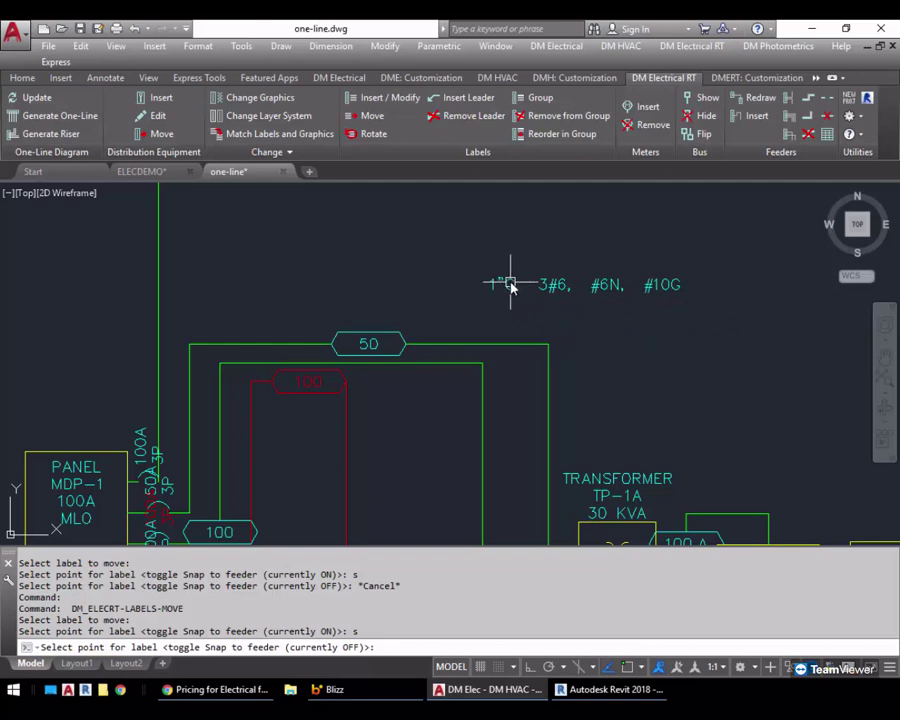
Step: Set the one-line diagram option Insert labels inside feeder lines to Yes in the Design Master Electrical customization options
{"action": "left_click", "coordinate": [555, 47]}
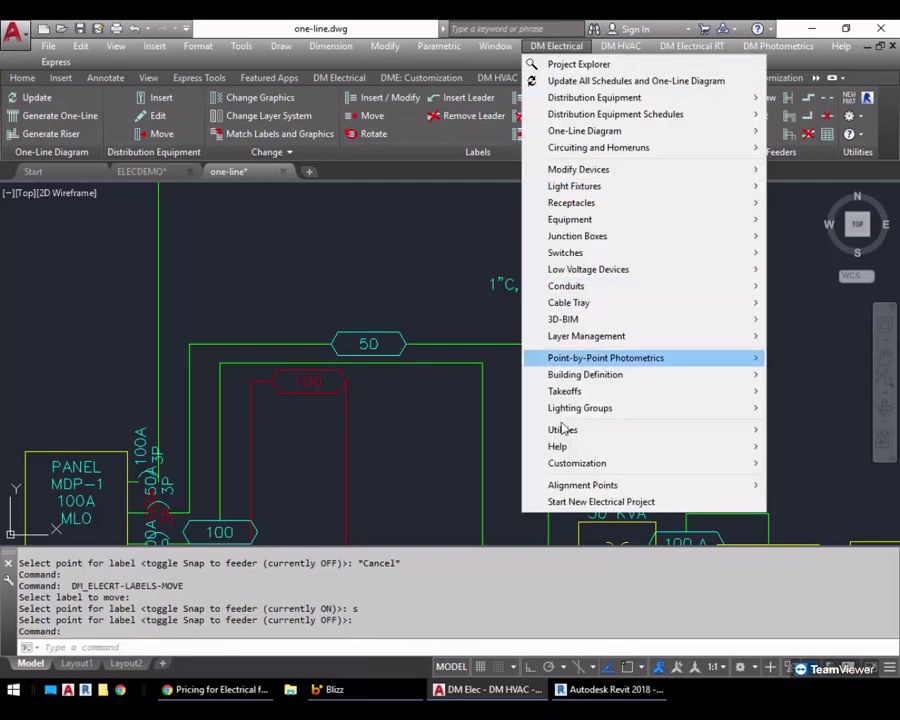
{"action": "mouse_move", "coordinate": [578, 466]}
{"action": "mouse_move", "coordinate": [836, 222]}
{"action": "left_click", "coordinate": [696, 223]}
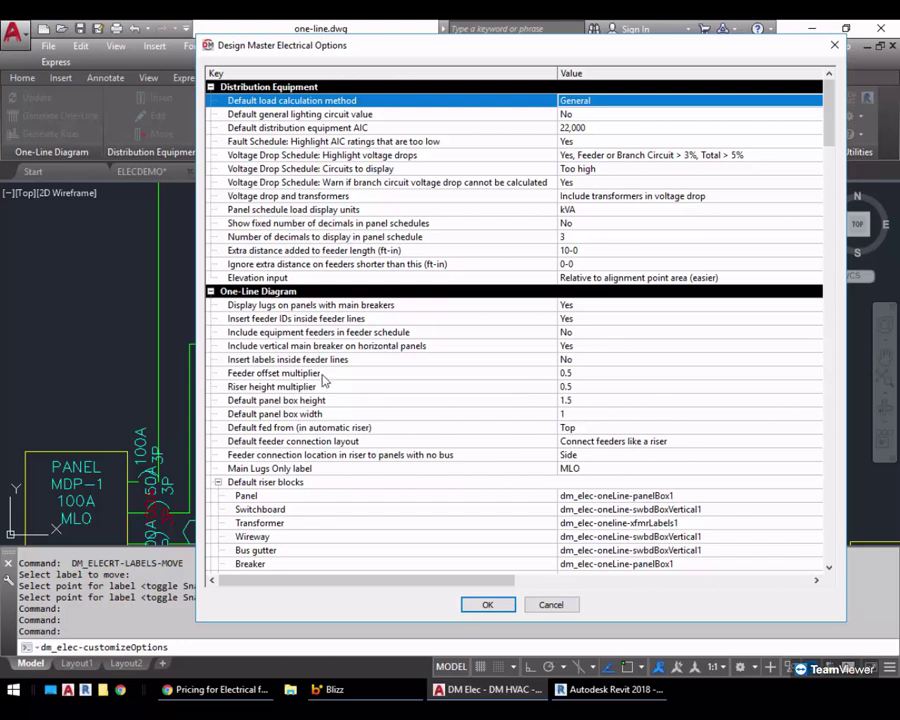
{"action": "left_click", "coordinate": [288, 360]}
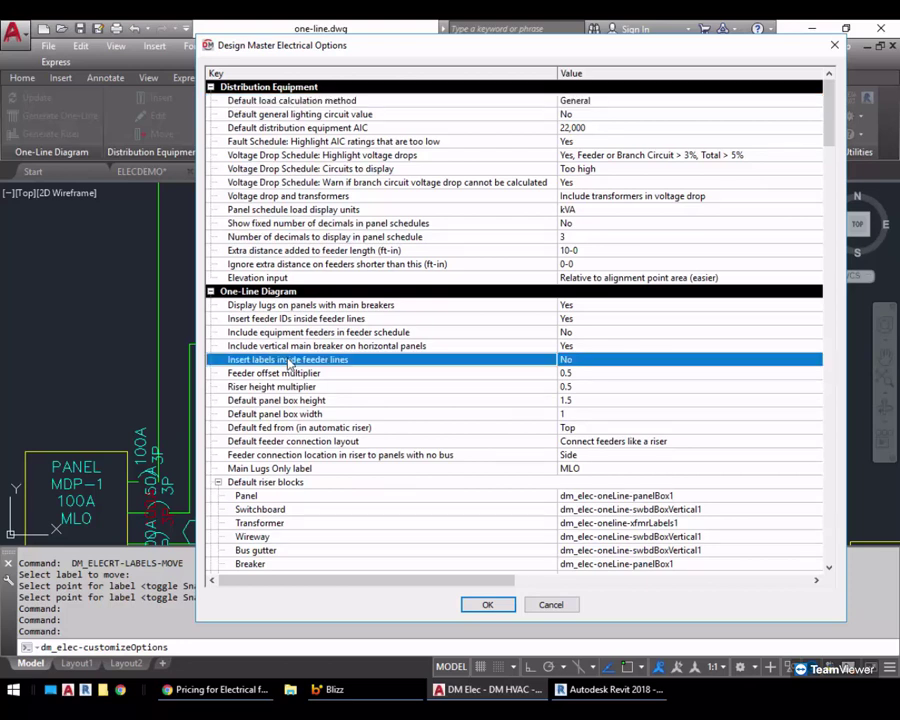
{"action": "double_click", "coordinate": [580, 365]}
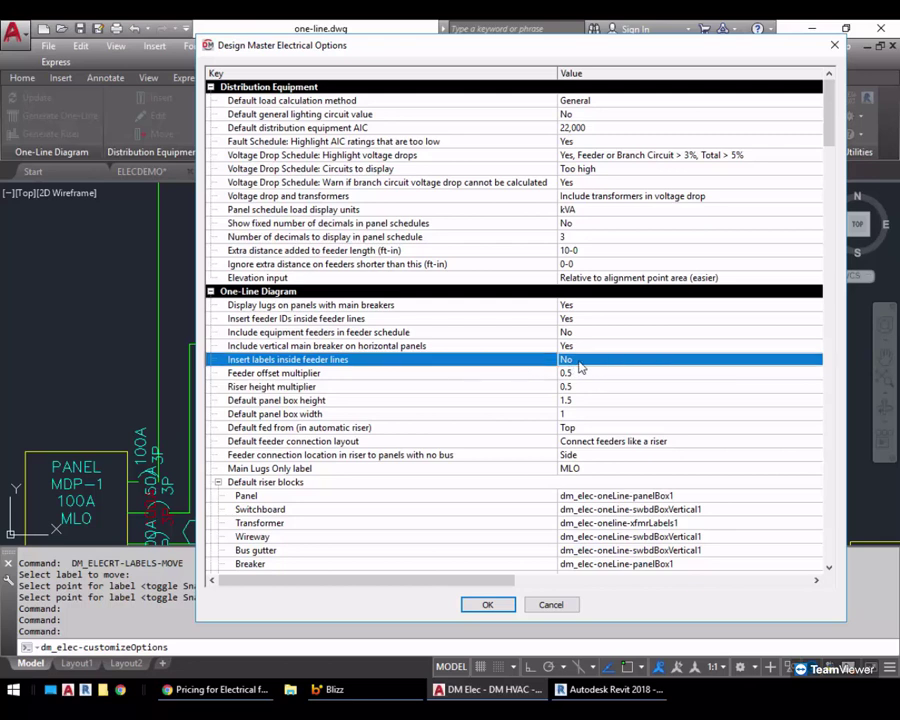
{"action": "left_click", "coordinate": [580, 362]}
{"action": "left_click", "coordinate": [583, 373]}
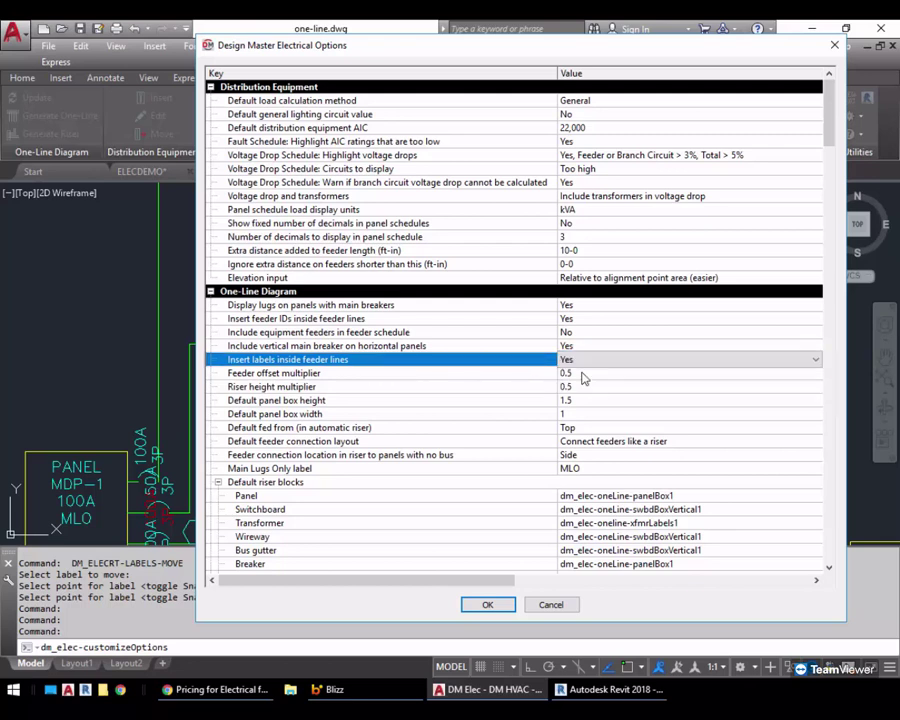
{"action": "left_click", "coordinate": [506, 604]}
Step: Move the feeder label into the horizontal run of the 50 feeder and shift the 50 feeder ID clear of it towards transformer TP-1A
{"action": "left_click", "coordinate": [556, 287]}
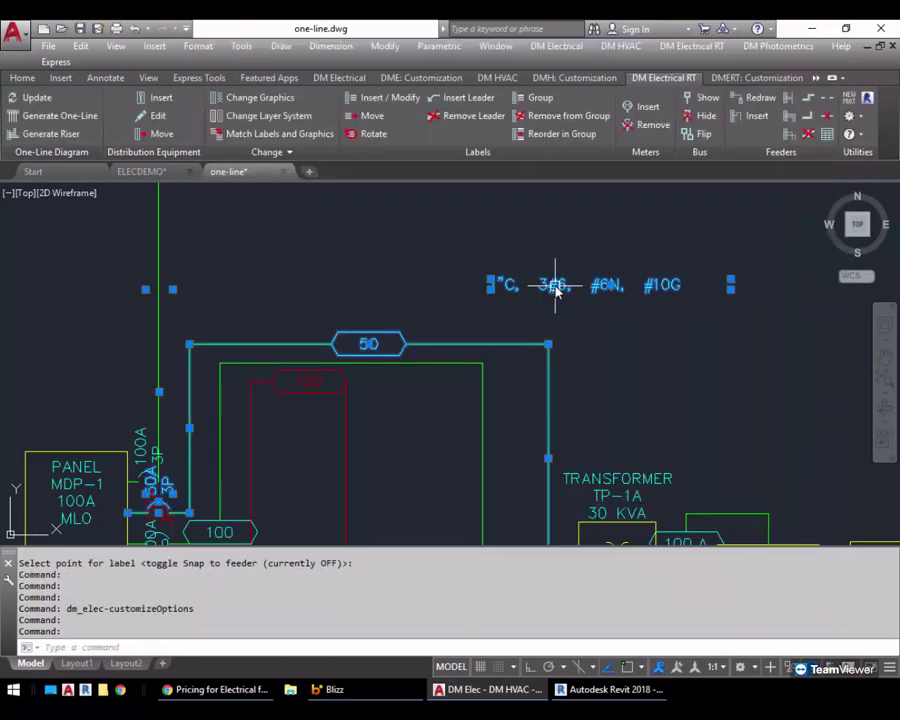
{"action": "left_click", "coordinate": [490, 285]}
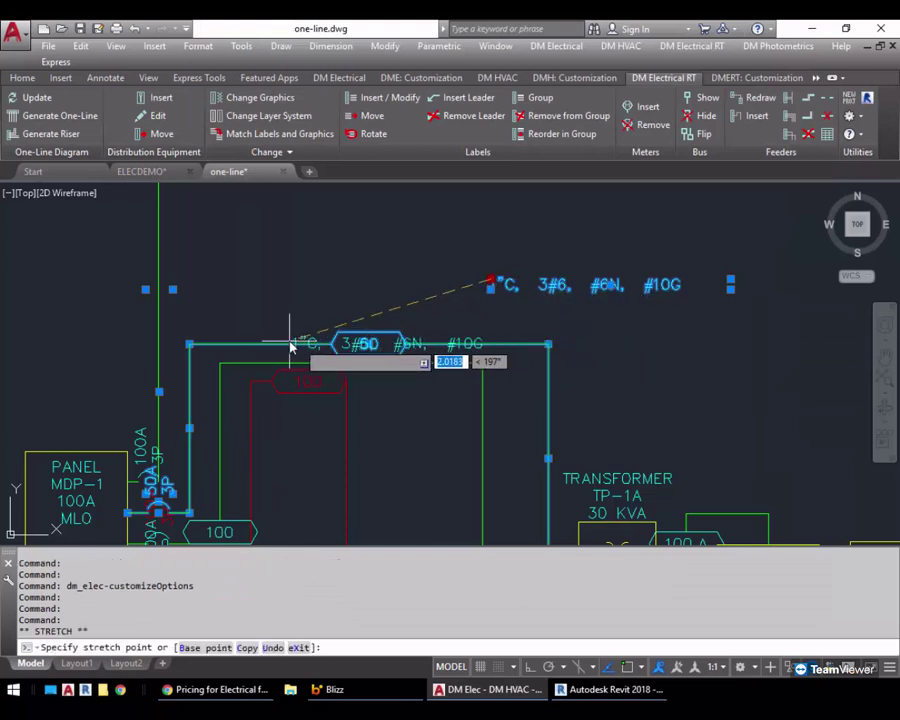
{"action": "left_click", "coordinate": [218, 355]}
{"action": "scroll", "coordinate": [381, 318], "scroll_direction": "up", "scroll_amount": 3}
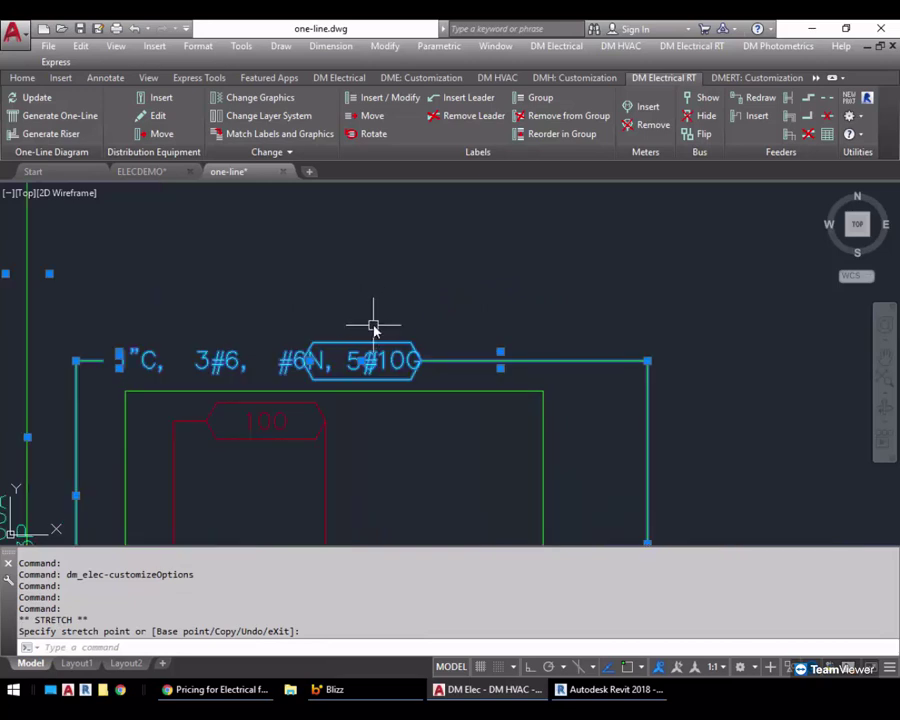
{"action": "left_click", "coordinate": [362, 358]}
{"action": "left_click", "coordinate": [556, 380]}
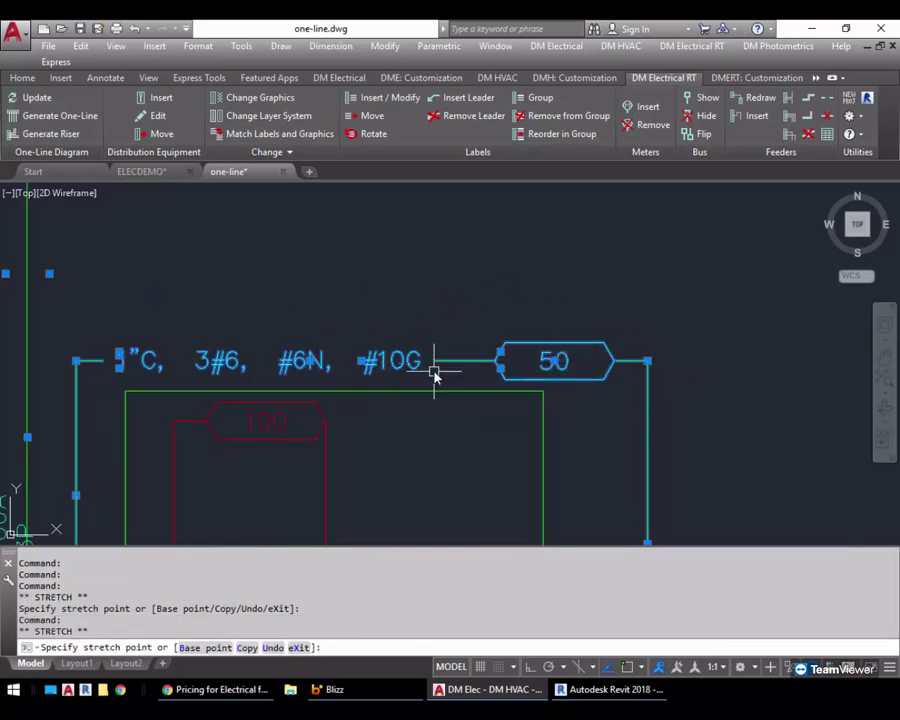
{"action": "middle_click_drag", "start_coordinate": [430, 370], "coordinate": [520, 292]}
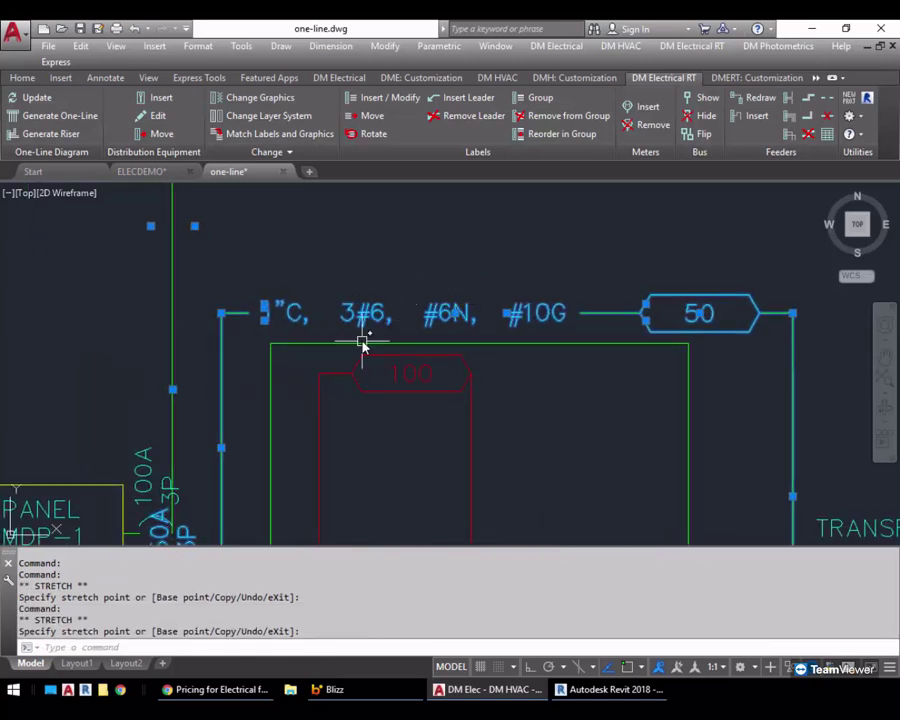
{"action": "mouse_move", "coordinate": [363, 345]}
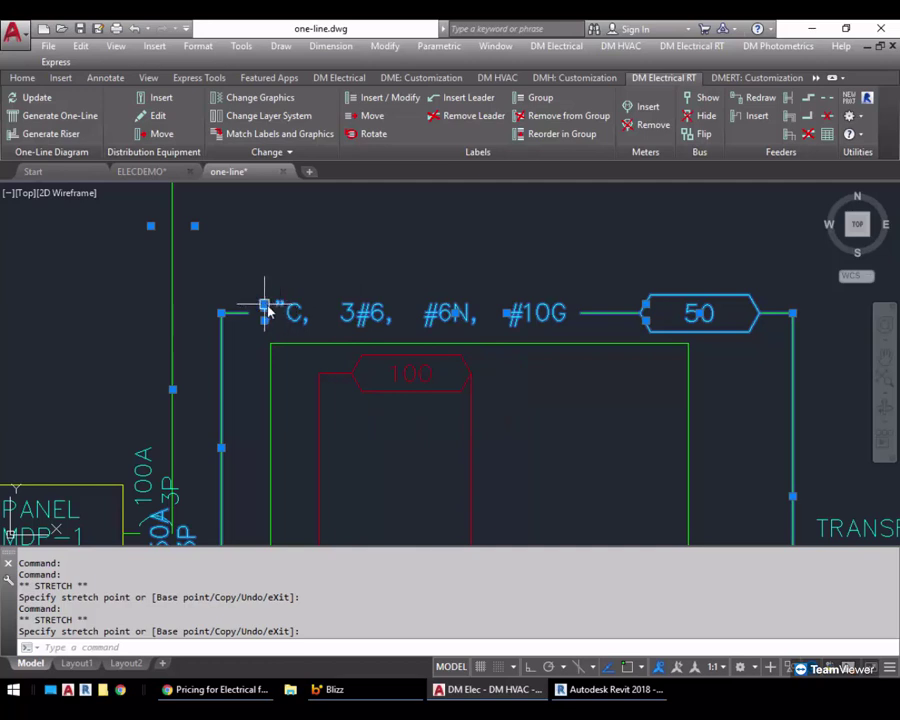
Step: Move the 1"C, 3#6, #6N, #10G label off the feeder line to the open space above the horizontal run
{"action": "scroll", "coordinate": [262, 306], "scroll_direction": "up", "scroll_amount": 3}
{"action": "scroll", "coordinate": [260, 293], "scroll_direction": "down", "scroll_amount": 2}
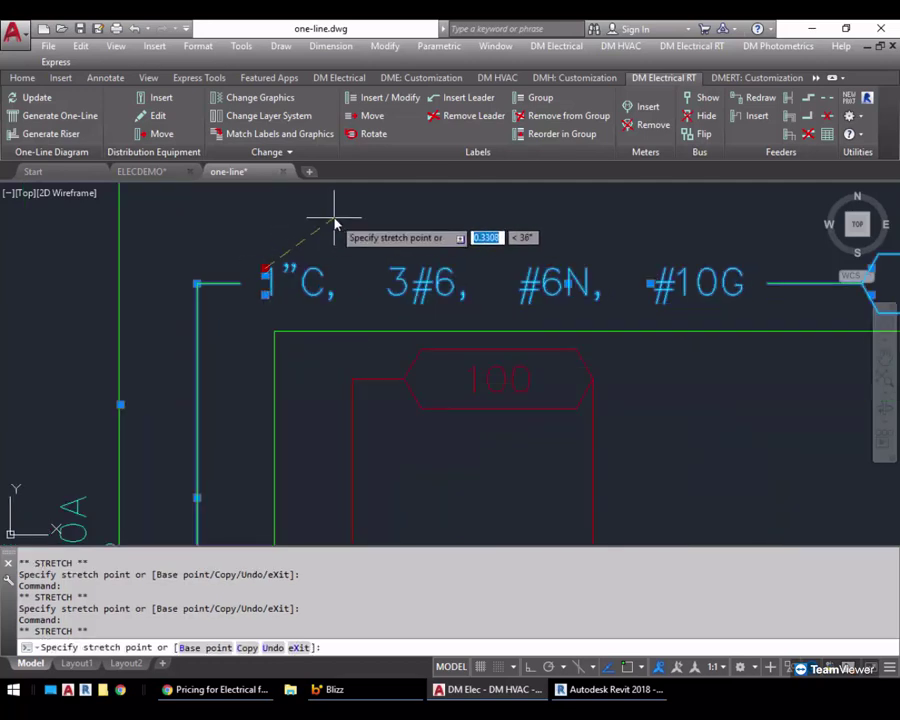
{"action": "left_click", "coordinate": [264, 280]}
{"action": "left_click", "coordinate": [265, 280]}
{"action": "scroll", "coordinate": [306, 270], "scroll_direction": "down", "scroll_amount": 2}
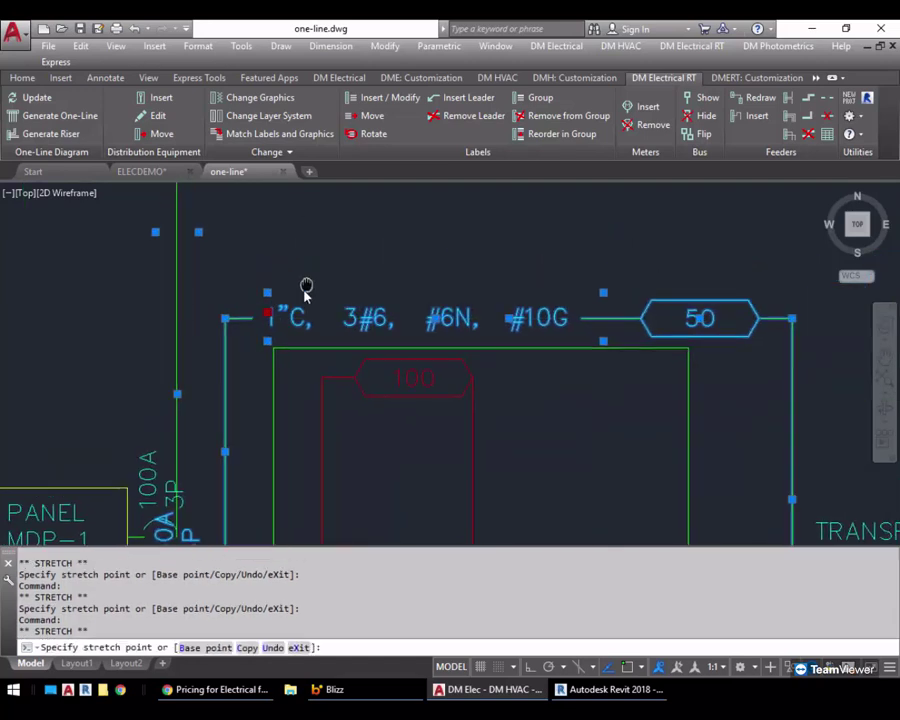
{"action": "left_click", "coordinate": [327, 229]}
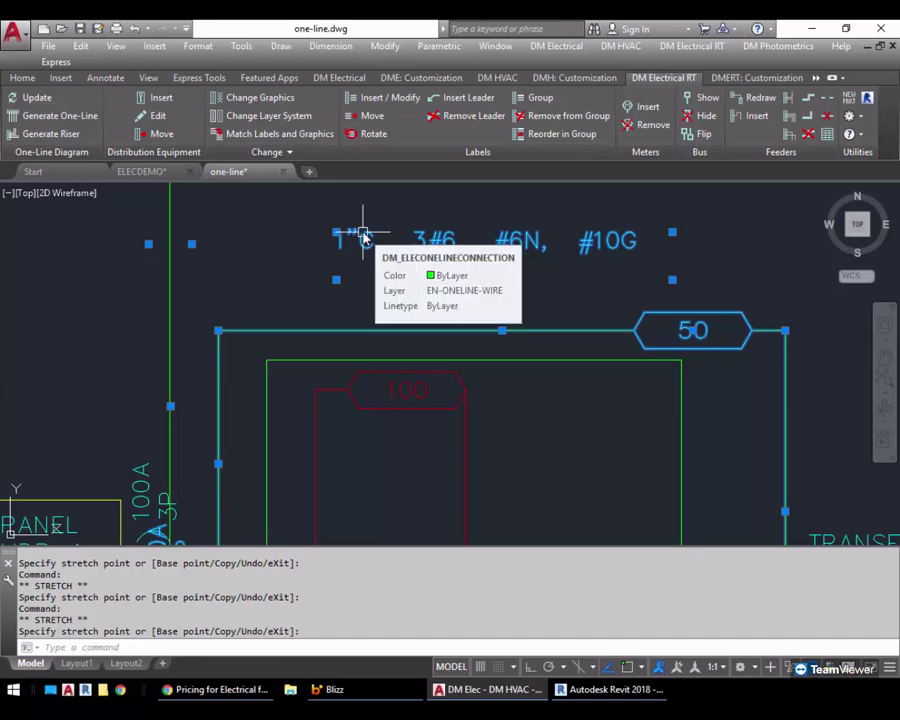
{"action": "key", "text": "Escape"}
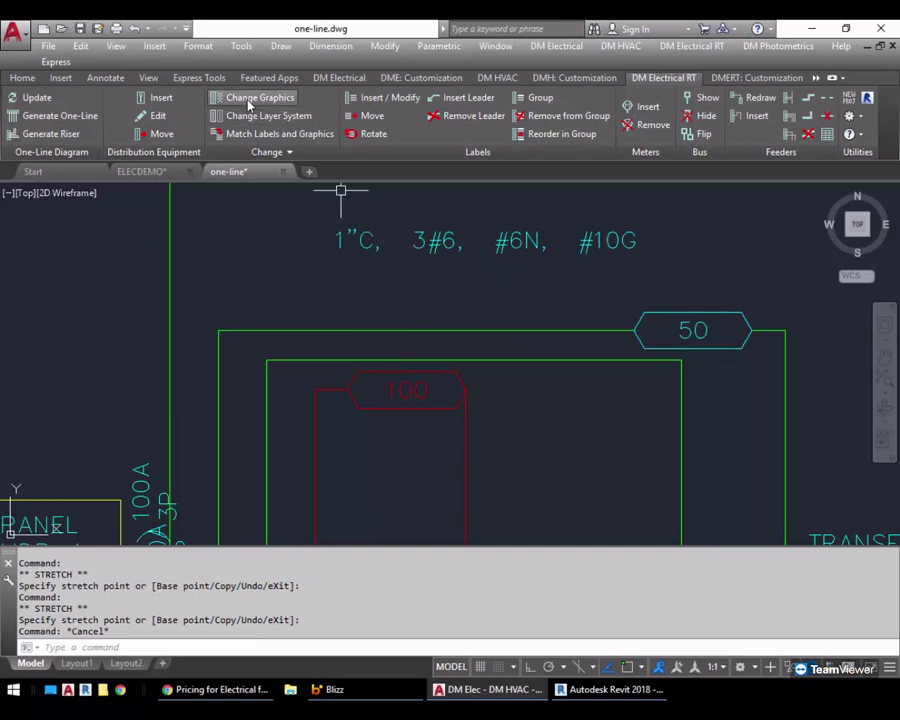
Step: Change the graphics of the red feeder from MDP-1 to panel MP-1B, setting Feeder ID to No
{"action": "scroll", "coordinate": [367, 368], "scroll_direction": "down", "scroll_amount": 2}
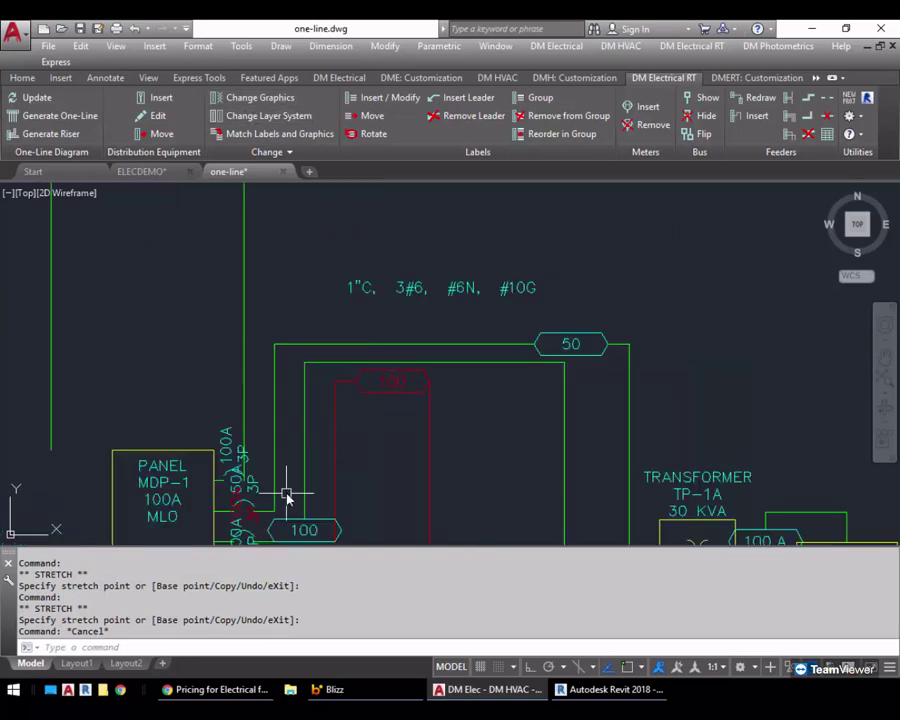
{"action": "middle_click_drag", "start_coordinate": [287, 494], "coordinate": [287, 394]}
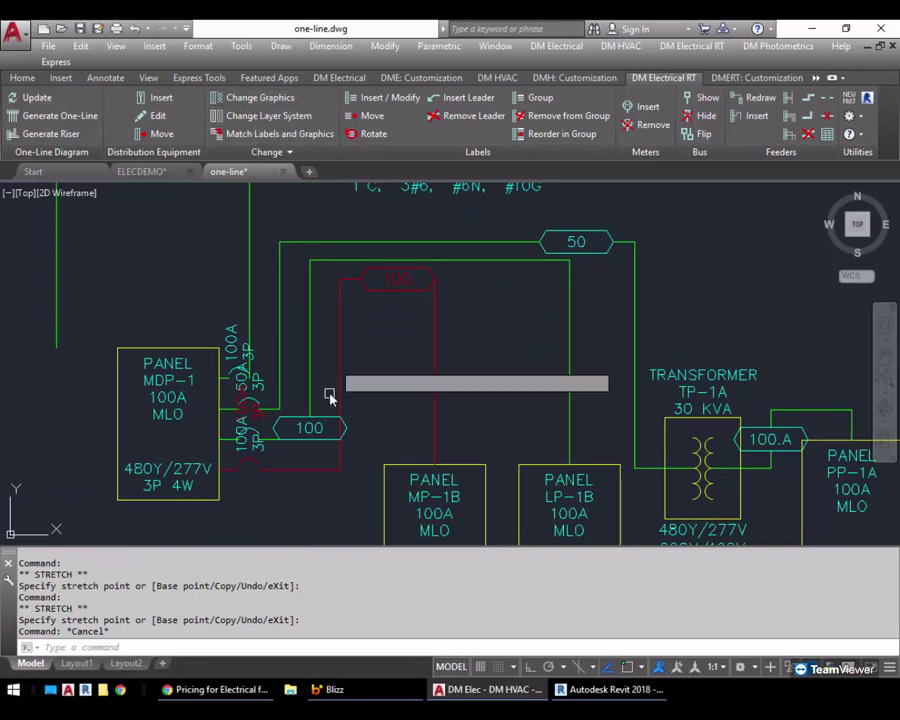
{"action": "left_click", "coordinate": [282, 466]}
{"action": "key", "text": "Return"}
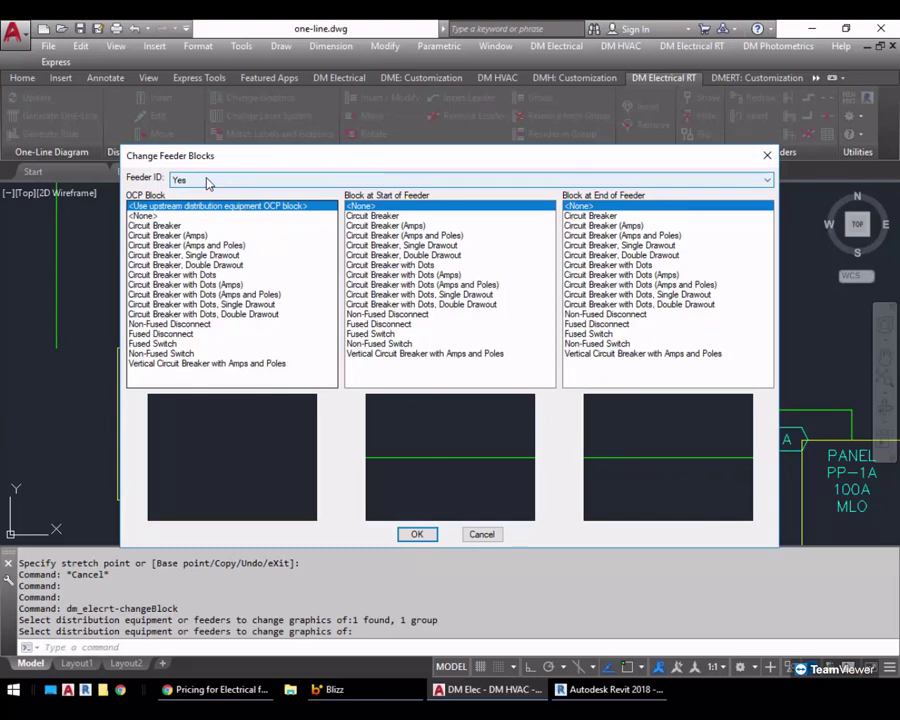
{"action": "left_click_drag", "start_coordinate": [227, 163], "coordinate": [658, 152]}
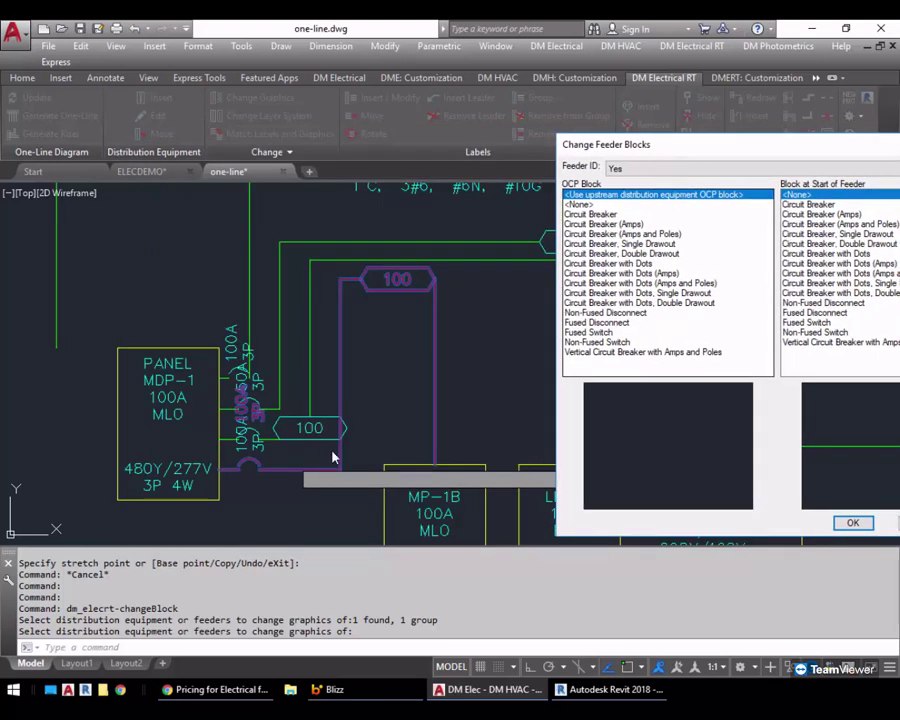
{"action": "left_click", "coordinate": [640, 168]}
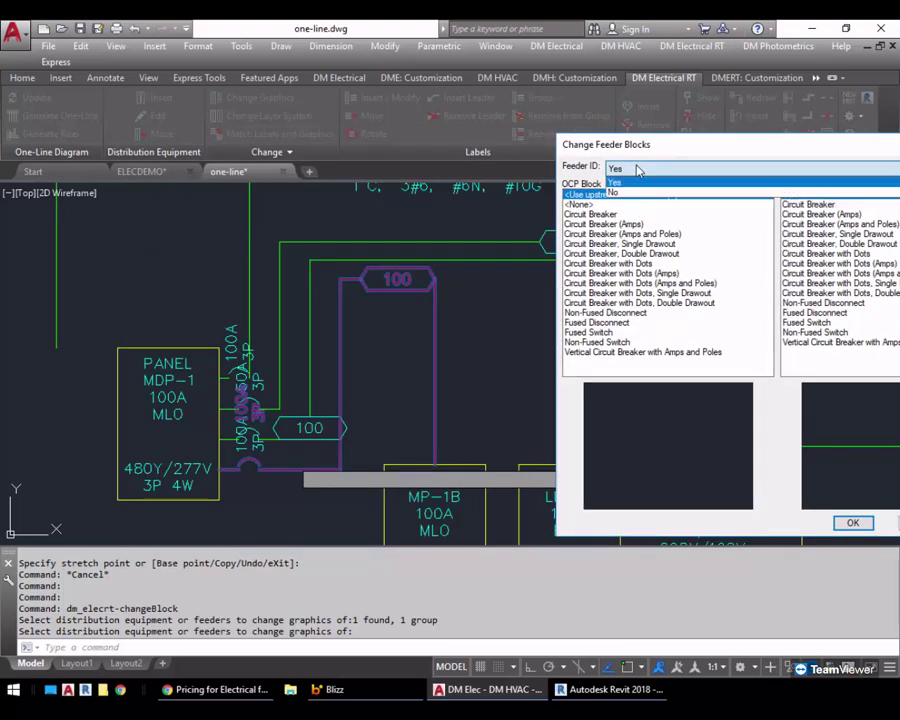
{"action": "left_click", "coordinate": [641, 188]}
{"action": "left_click_drag", "start_coordinate": [648, 152], "coordinate": [402, 132]}
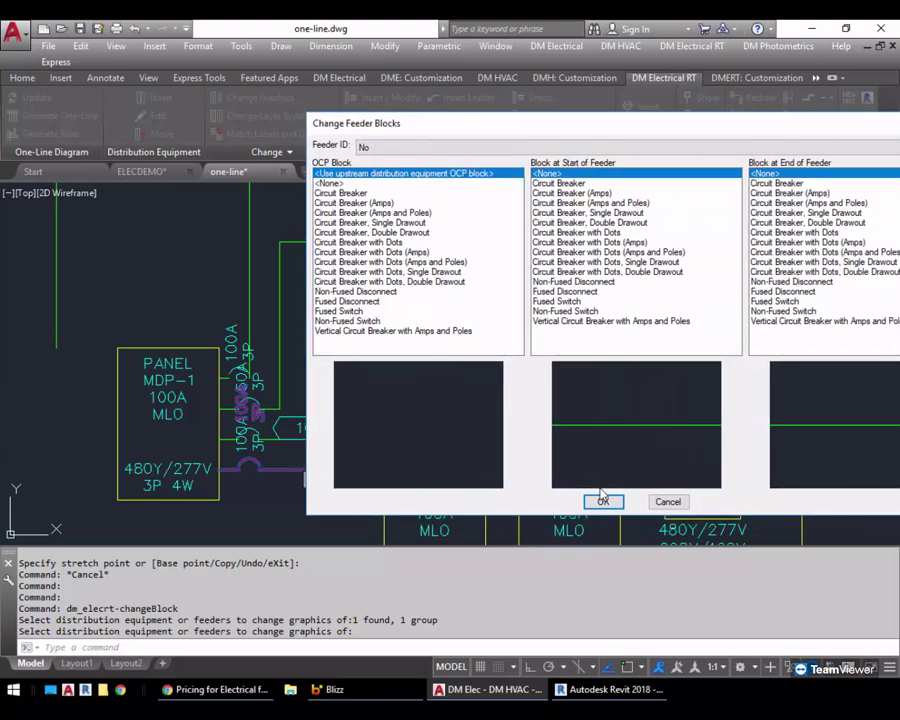
{"action": "left_click", "coordinate": [600, 496]}
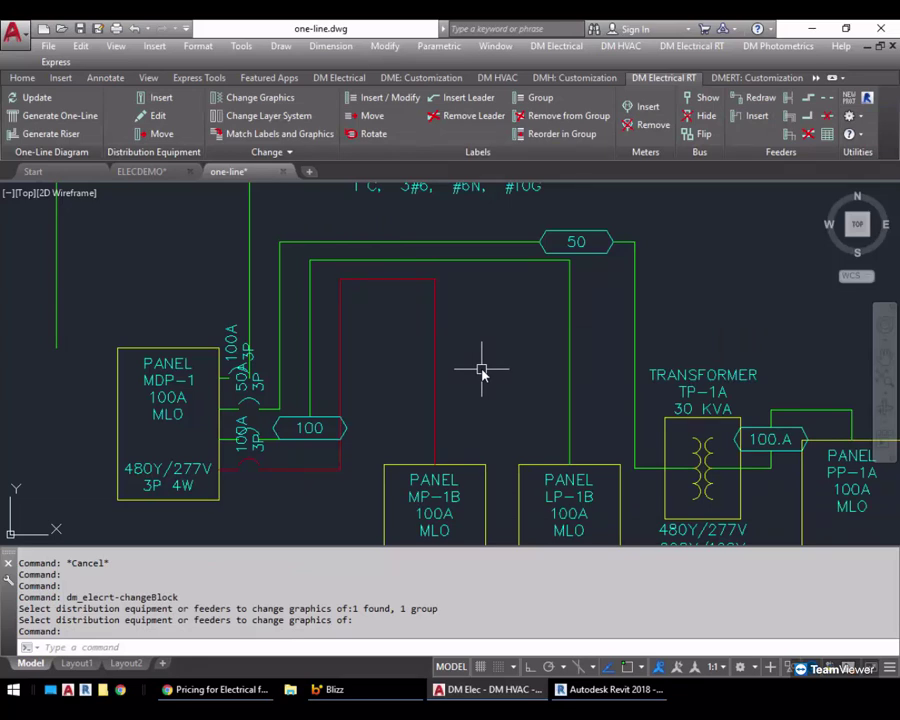
Step: Change the OCP block of the feeder to panel MP-1B to Non-Fused Disconnect
{"action": "key", "text": "Return"}
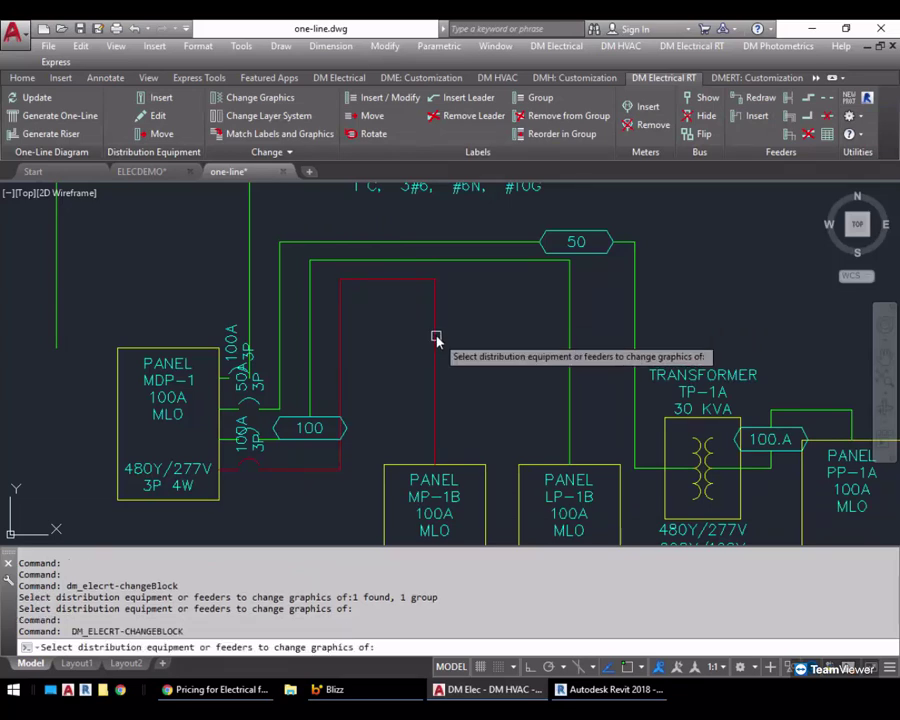
{"action": "left_click", "coordinate": [436, 338]}
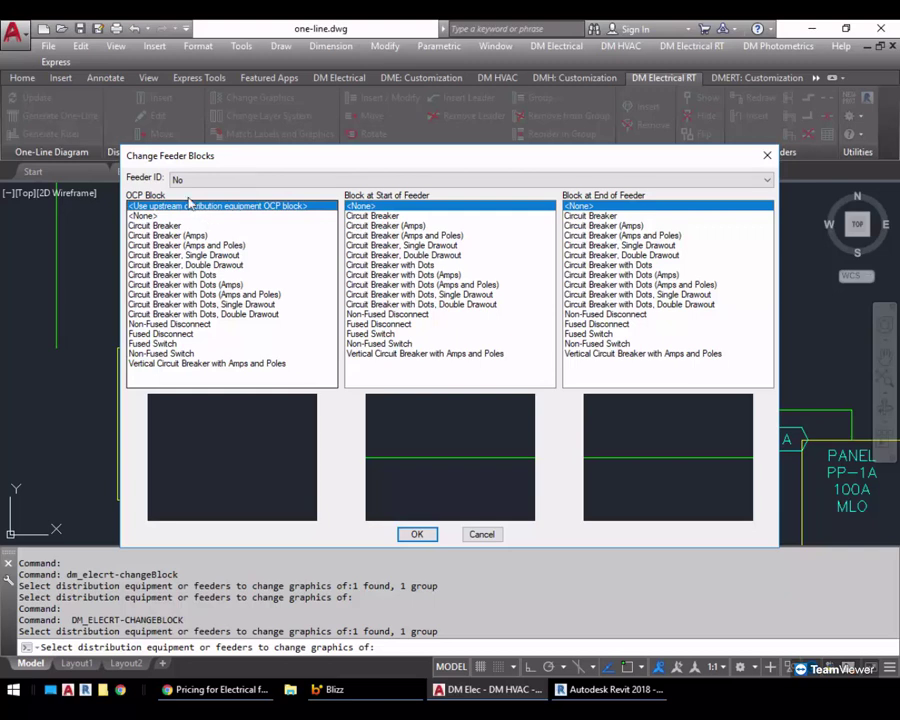
{"action": "left_click", "coordinate": [180, 325]}
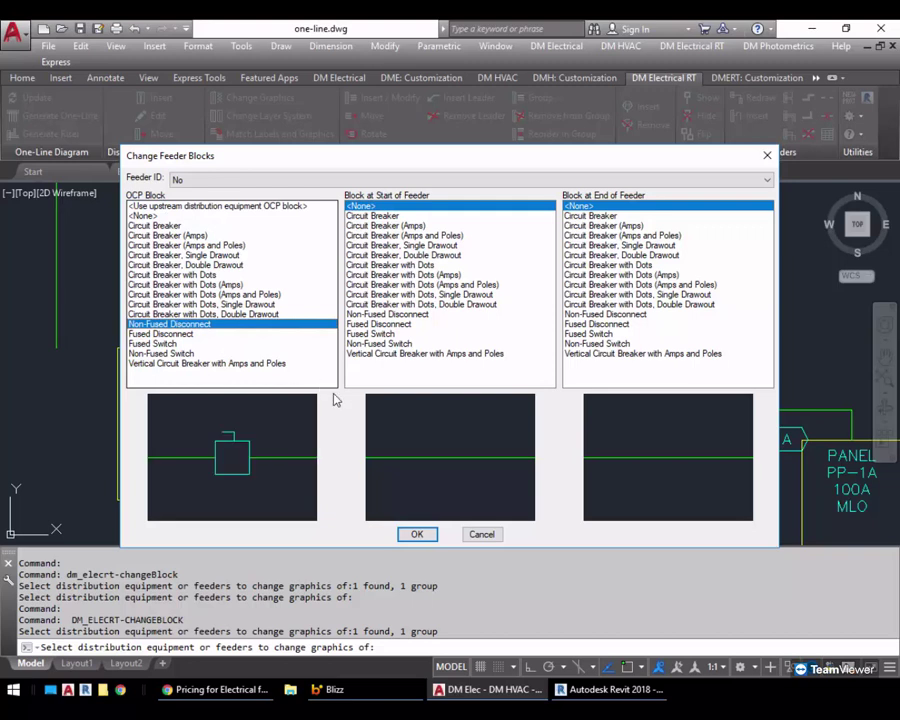
{"action": "left_click", "coordinate": [417, 534]}
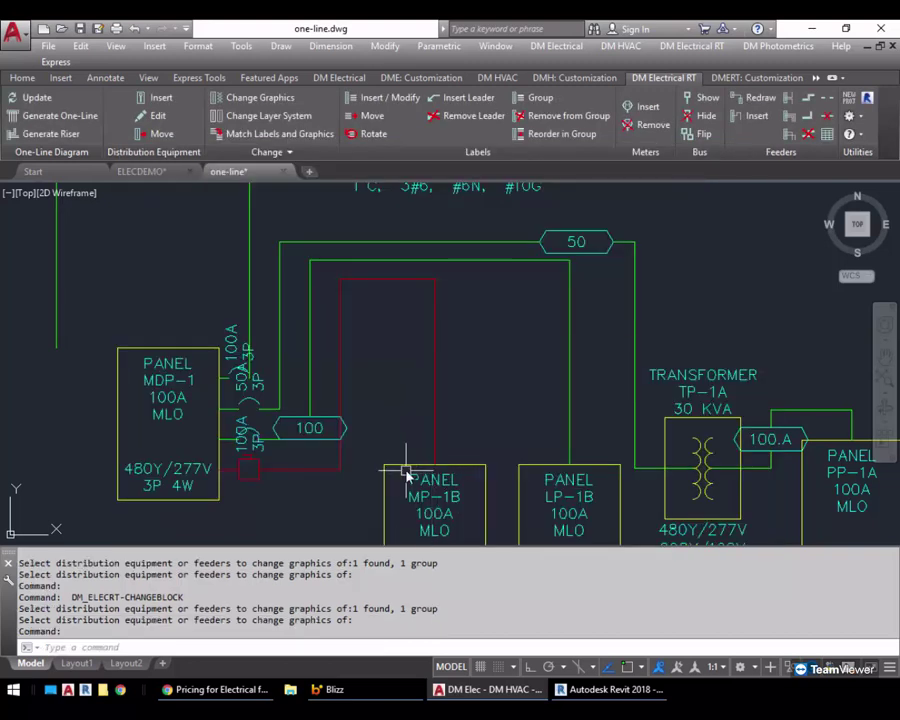
Step: Add a Fused Switch block at the start and a Non-Fused Switch block at the end of the MP-1B feeder
{"action": "key", "text": "Return"}
{"action": "left_click", "coordinate": [341, 468]}
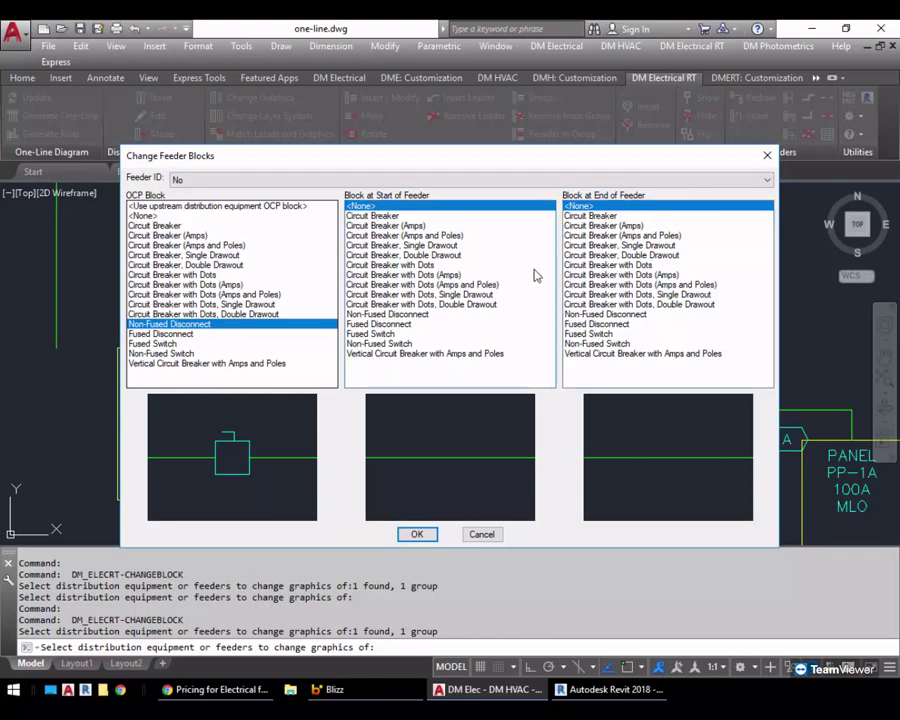
{"action": "left_click", "coordinate": [403, 334]}
{"action": "left_click", "coordinate": [596, 344]}
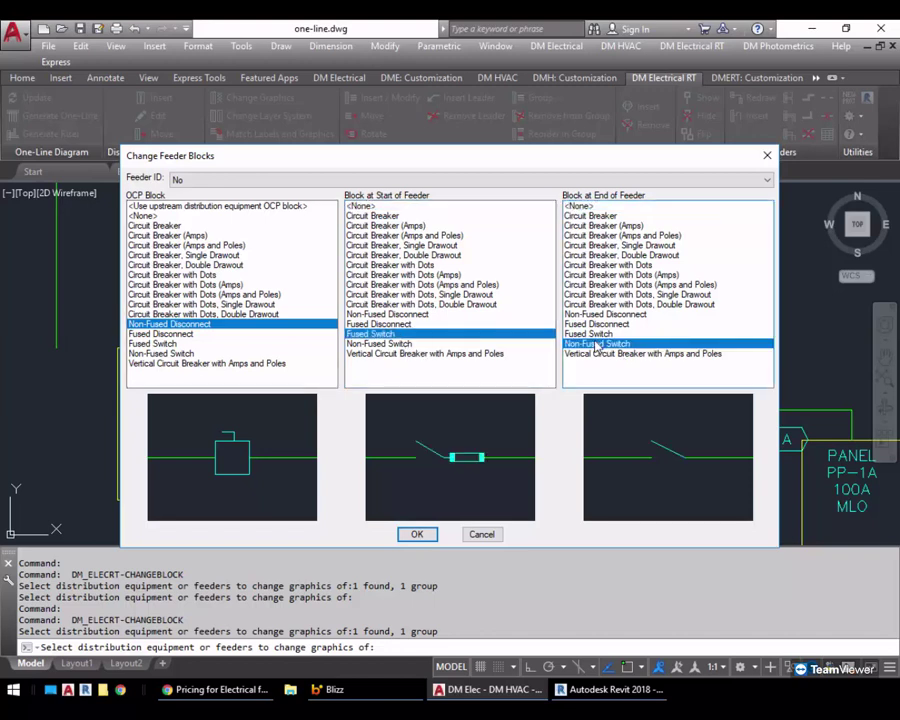
{"action": "left_click", "coordinate": [416, 533]}
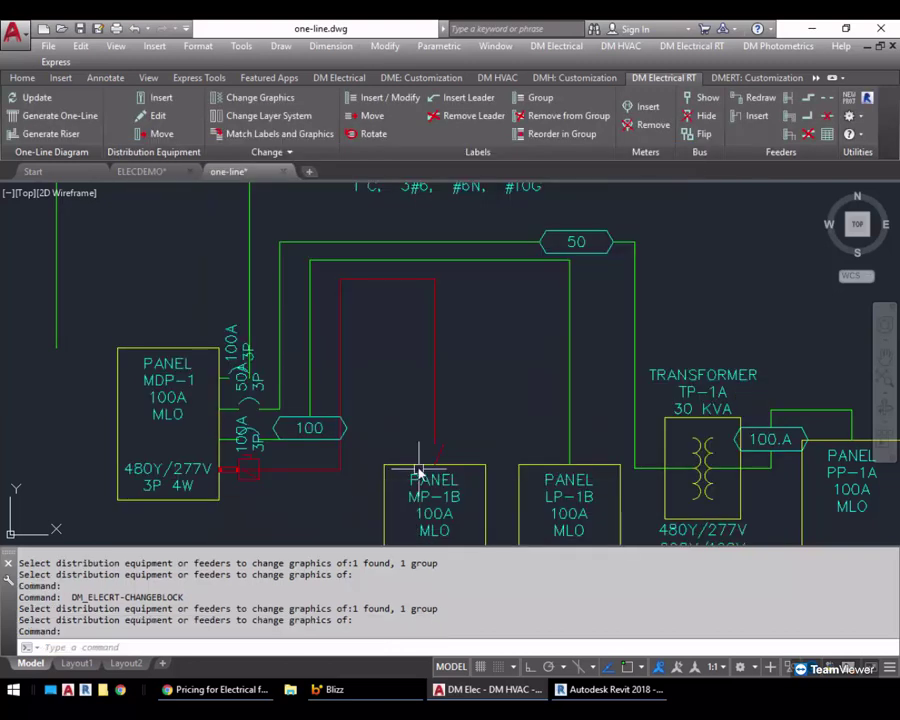
Step: Slide the non-fused disconnect symbol along the MP-1B feeder away from panel MDP-1, clear of the fused switch
{"action": "left_click", "coordinate": [262, 467]}
{"action": "scroll", "coordinate": [252, 470], "scroll_direction": "up", "scroll_amount": 2}
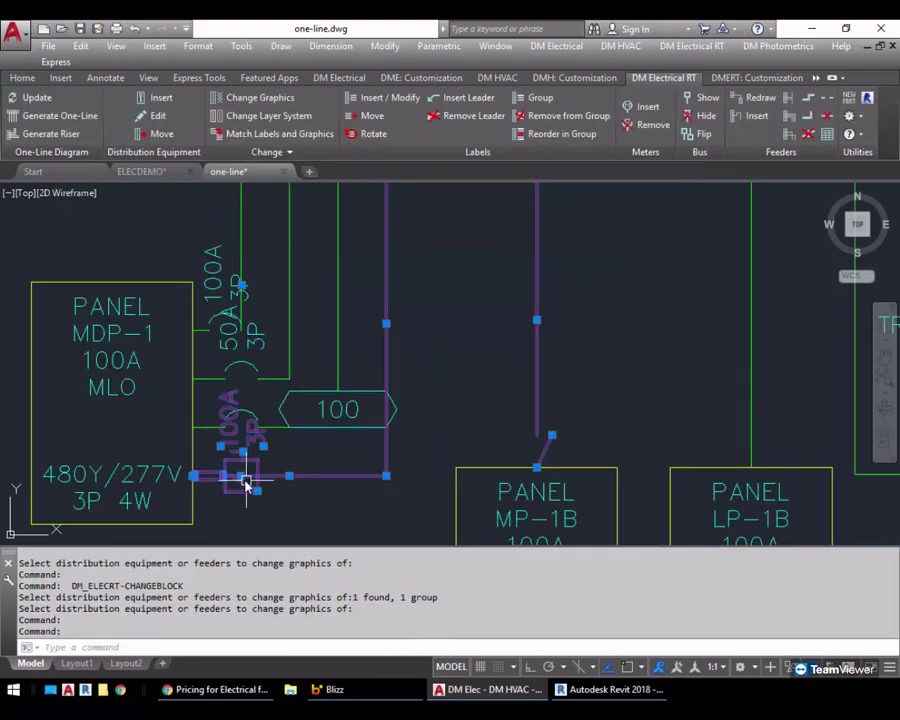
{"action": "left_click", "coordinate": [245, 480]}
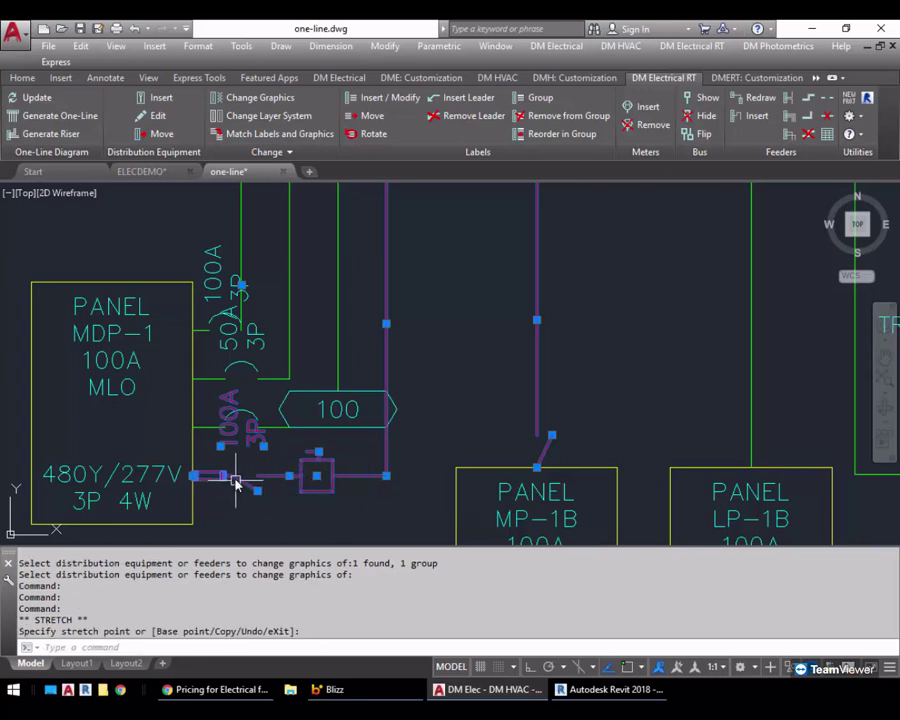
{"action": "left_click", "coordinate": [552, 431]}
{"action": "left_click", "coordinate": [485, 437]}
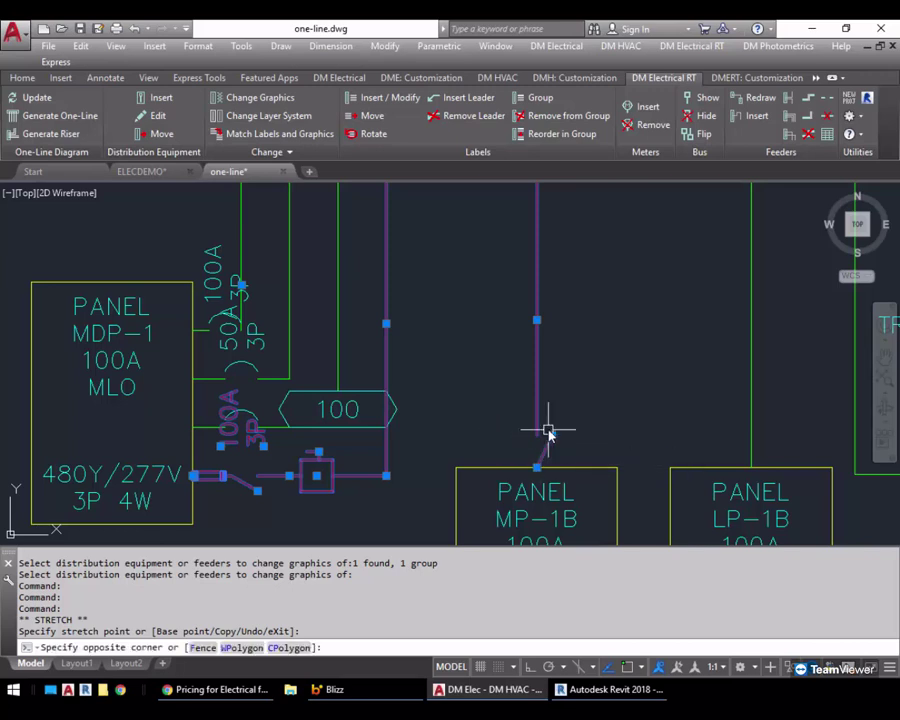
Step: Flip the non-fused switch blade above panel MP-1B to the opposite side, and place the fused switch blade at MDP-1 below its feeder
{"action": "left_click", "coordinate": [550, 430]}
{"action": "left_click", "coordinate": [552, 436]}
{"action": "left_click", "coordinate": [520, 436]}
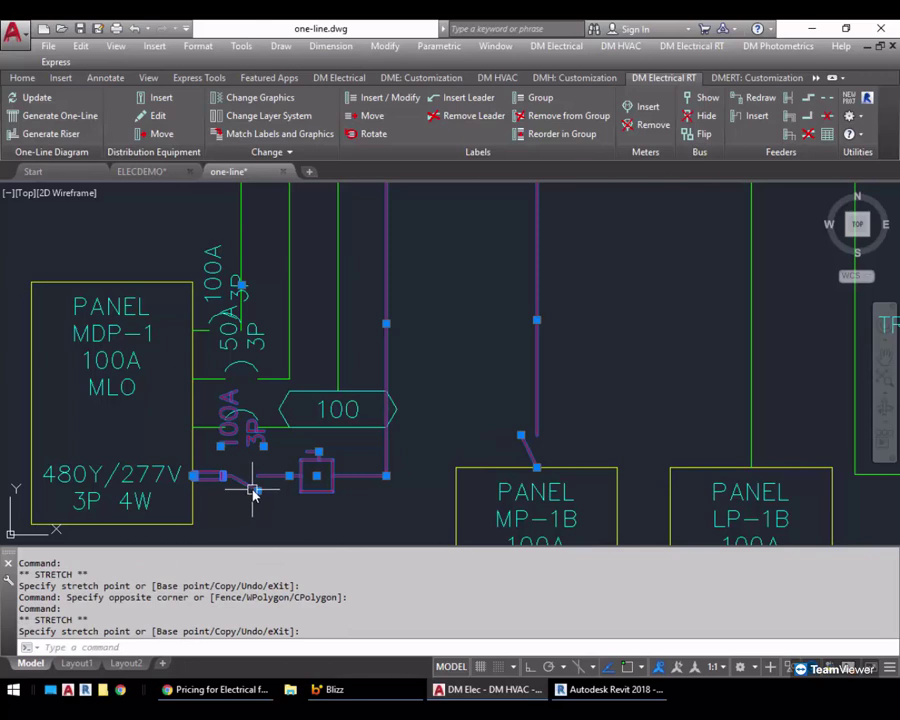
{"action": "left_click", "coordinate": [257, 491]}
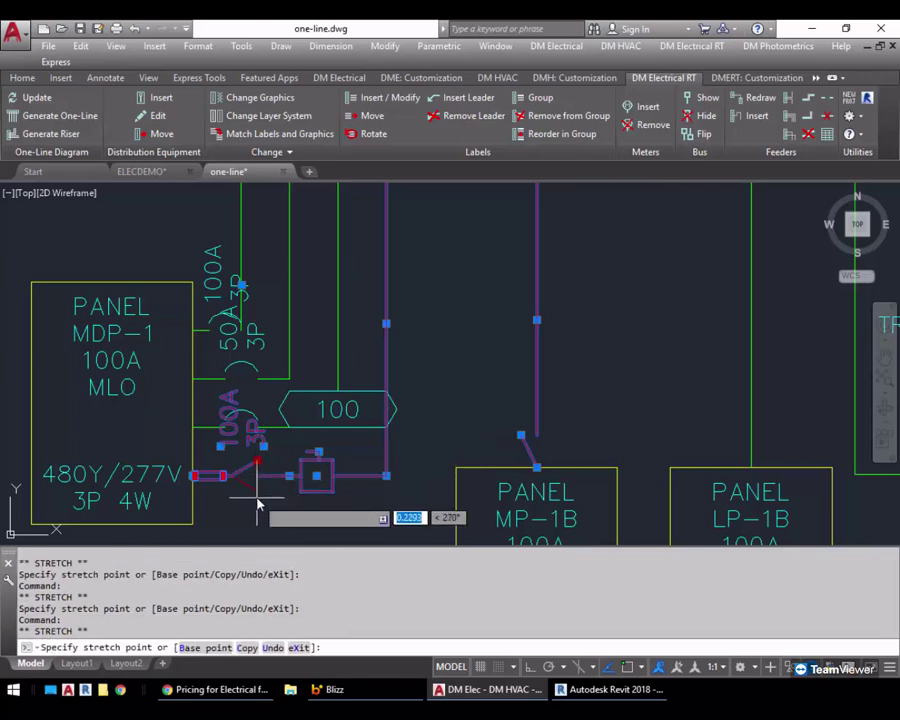
{"action": "left_click", "coordinate": [259, 496]}
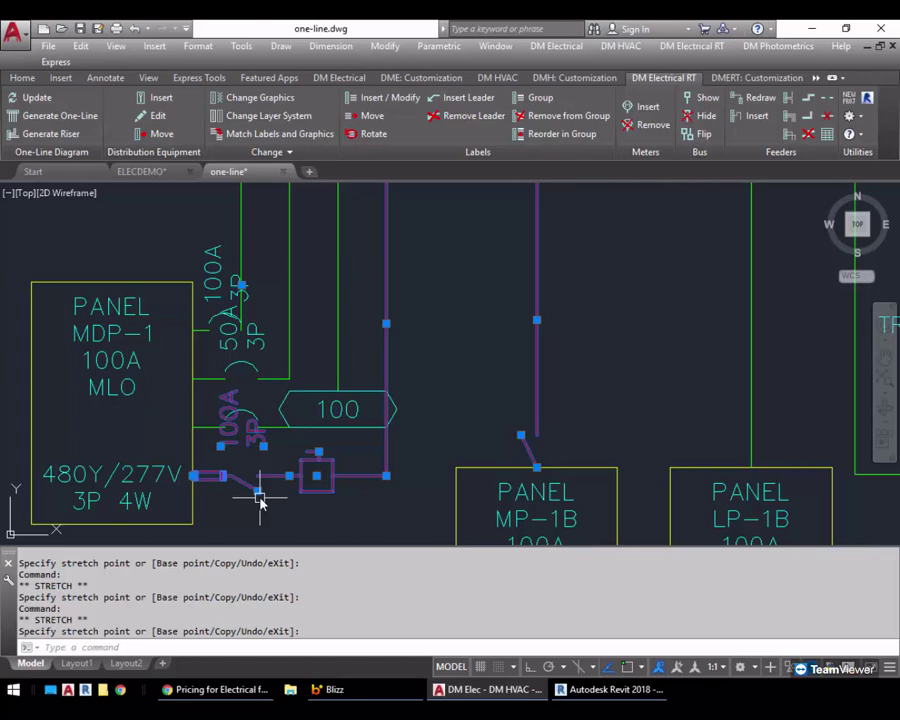
{"action": "key", "text": "Escape"}
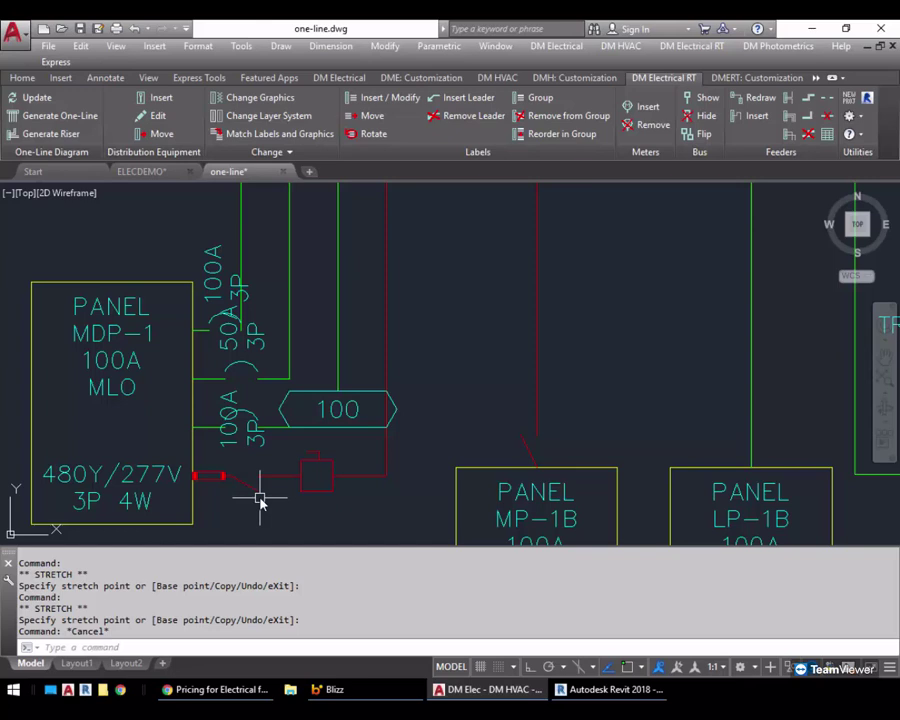
Step: Open the electrical customization options for the project
{"action": "scroll", "coordinate": [452, 280], "scroll_direction": "down", "scroll_amount": 2}
{"action": "middle_click_drag", "start_coordinate": [453, 233], "coordinate": [432, 414]}
{"action": "scroll", "coordinate": [449, 333], "scroll_direction": "up", "scroll_amount": 2}
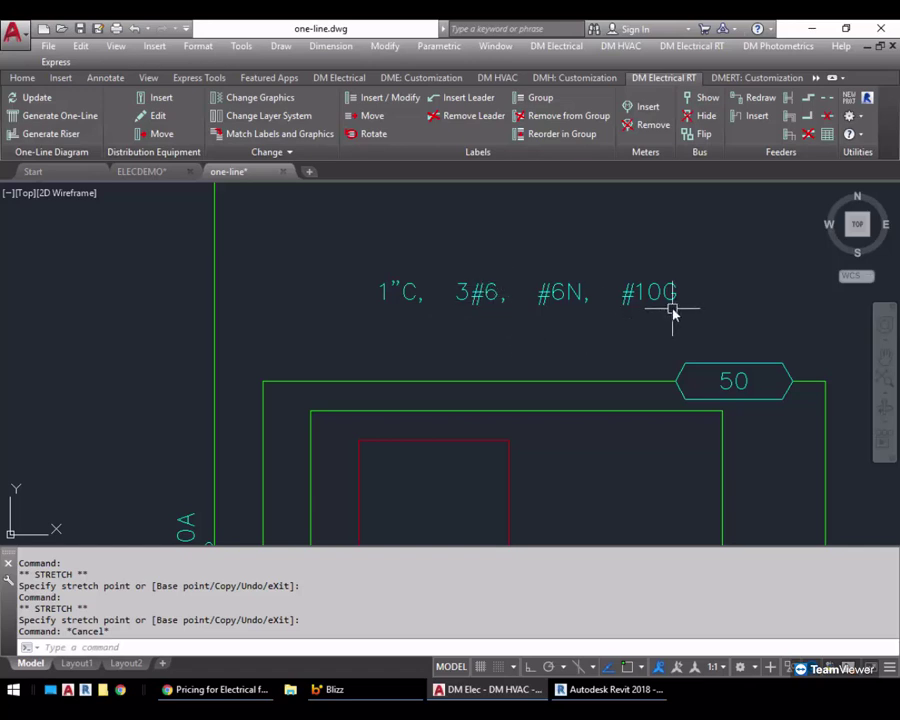
{"action": "left_click", "coordinate": [570, 46]}
{"action": "mouse_move", "coordinate": [661, 467]}
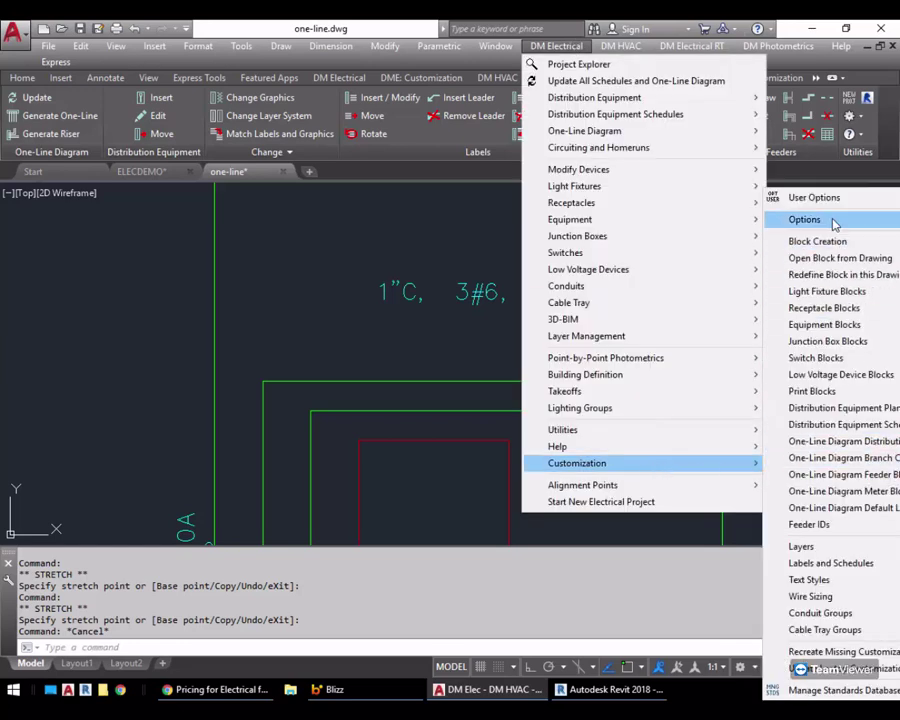
{"action": "left_click", "coordinate": [750, 220]}
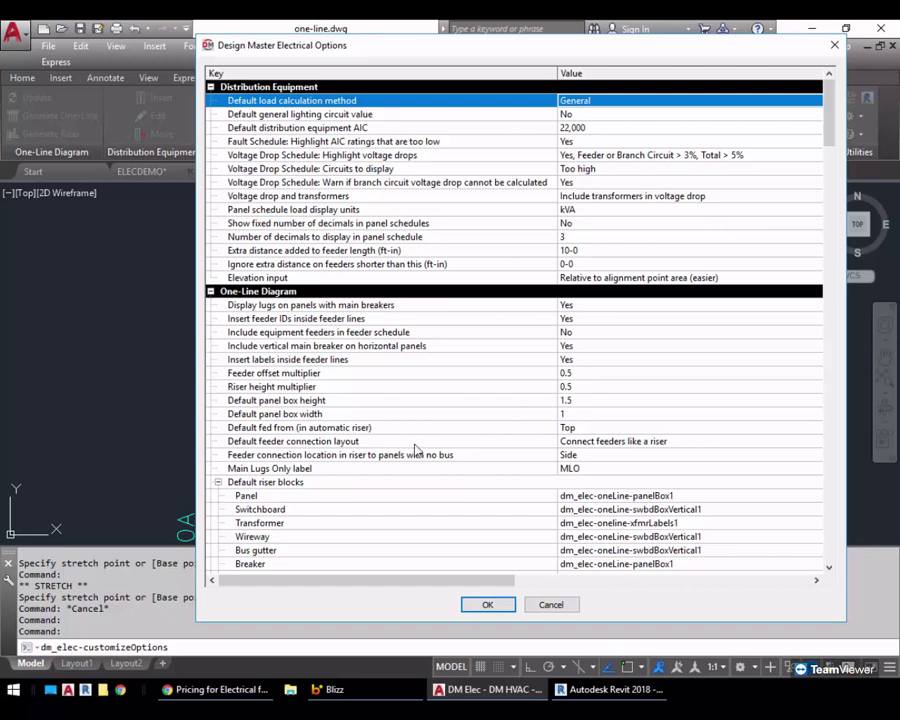
Step: Look through the options for the wire callout order, checking the choices for Hot or neutral first and Ground location under Homeruns and Loops
{"action": "scroll", "coordinate": [416, 450], "scroll_direction": "down", "scroll_amount": 4}
{"action": "left_click", "coordinate": [401, 292]}
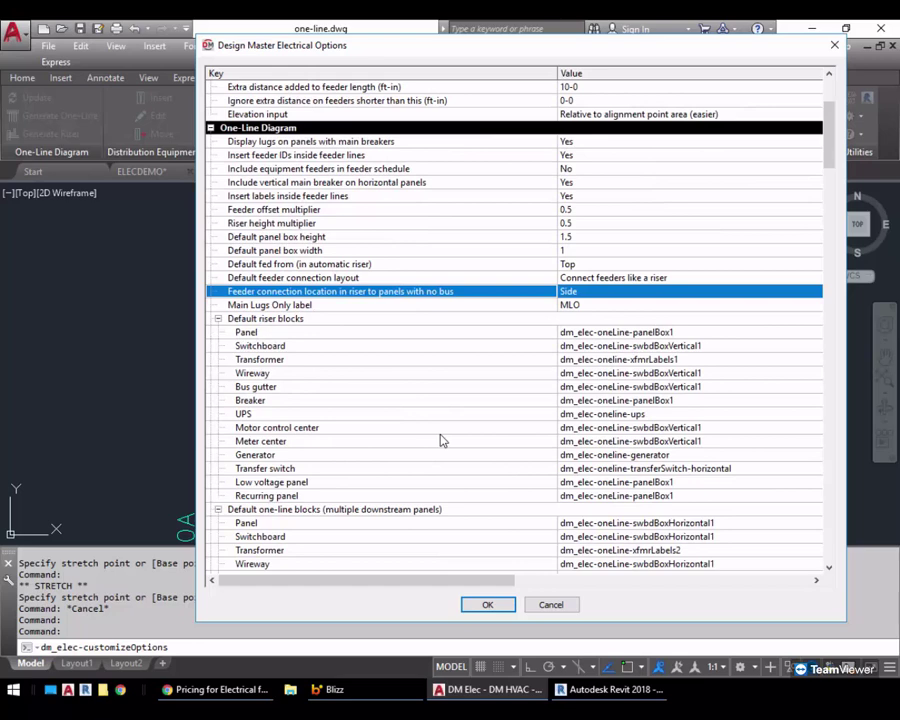
{"action": "scroll", "coordinate": [443, 441], "scroll_direction": "down", "scroll_amount": 18}
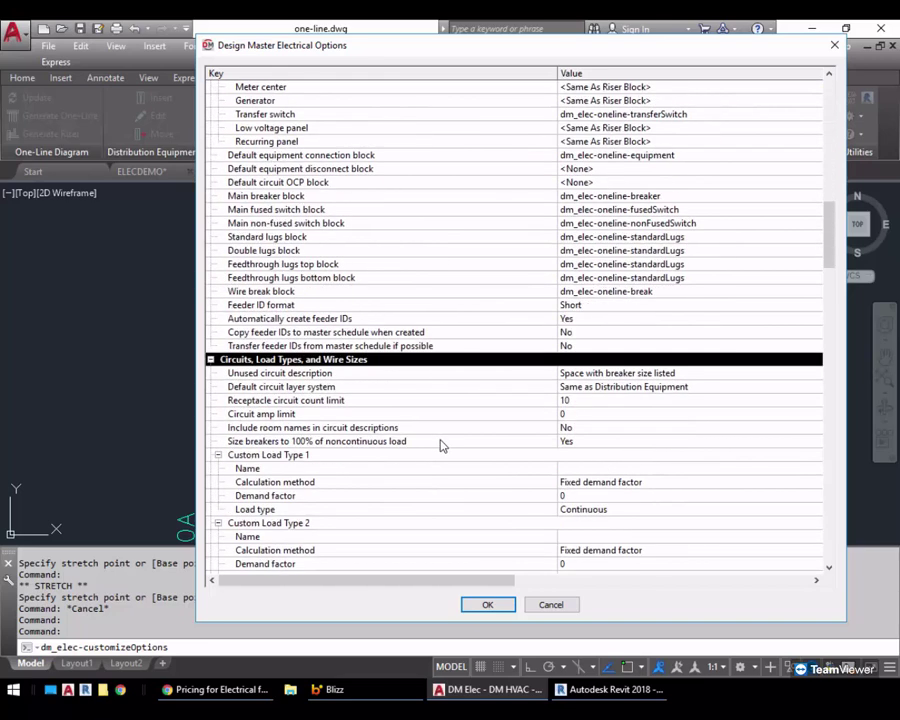
{"action": "left_click_drag", "start_coordinate": [831, 263], "coordinate": [838, 333]}
{"action": "left_click", "coordinate": [367, 334]}
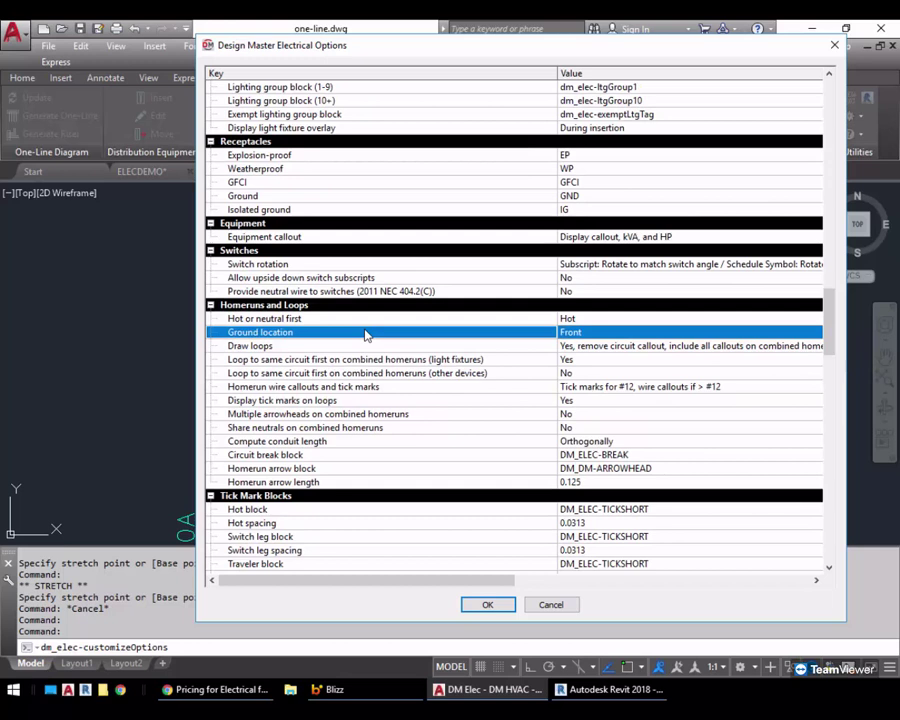
{"action": "left_click", "coordinate": [348, 319]}
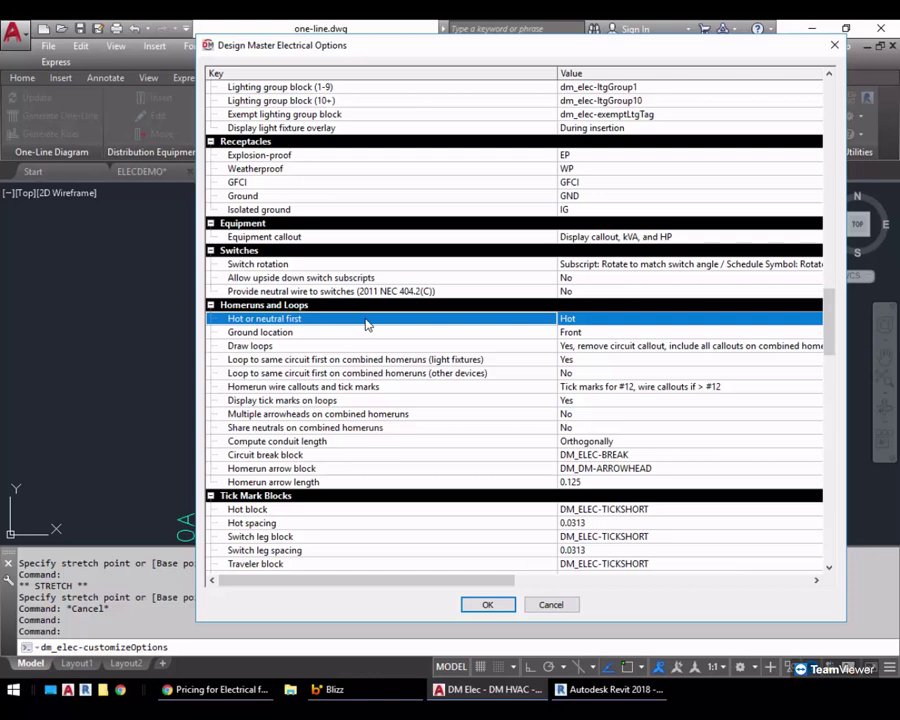
{"action": "left_click", "coordinate": [604, 321]}
{"action": "left_click", "coordinate": [604, 322]}
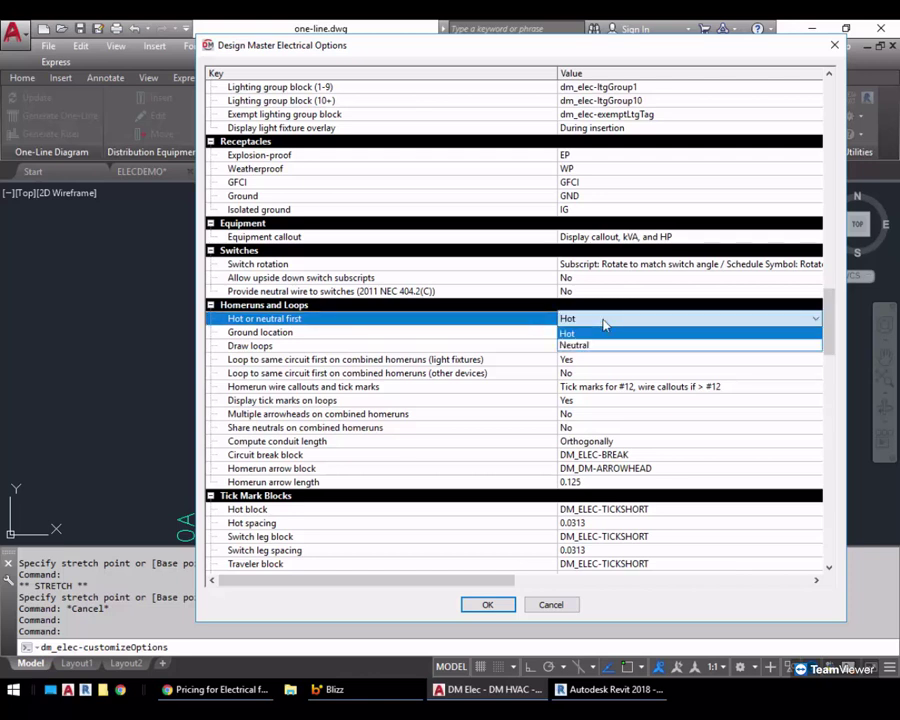
{"action": "left_click", "coordinate": [603, 322]}
{"action": "left_click", "coordinate": [601, 335]}
{"action": "left_click", "coordinate": [601, 335]}
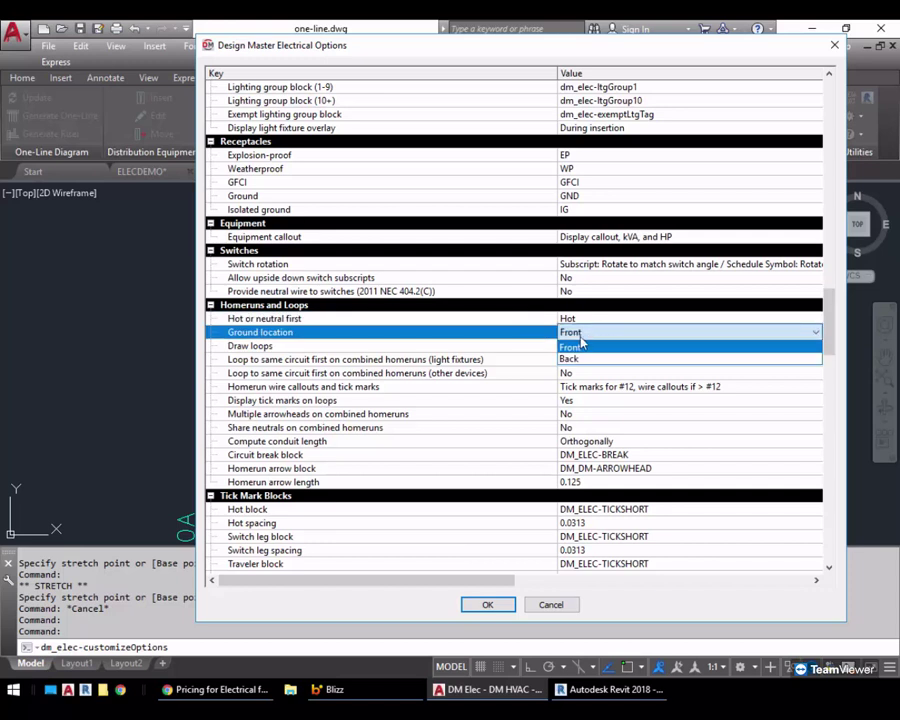
{"action": "left_click", "coordinate": [505, 337]}
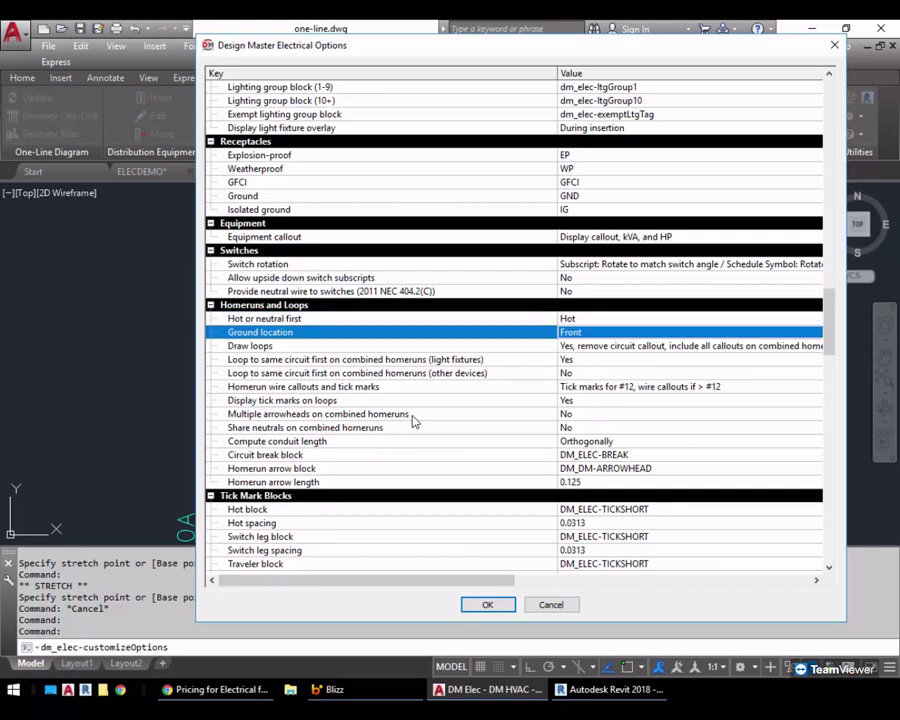
Step: Set the Conduit location option under Circuits, Load Types, and Wire Sizes to End of wire callout and apply the options
{"action": "scroll", "coordinate": [410, 422], "scroll_direction": "down", "scroll_amount": 8}
{"action": "scroll", "coordinate": [416, 421], "scroll_direction": "down", "scroll_amount": 4}
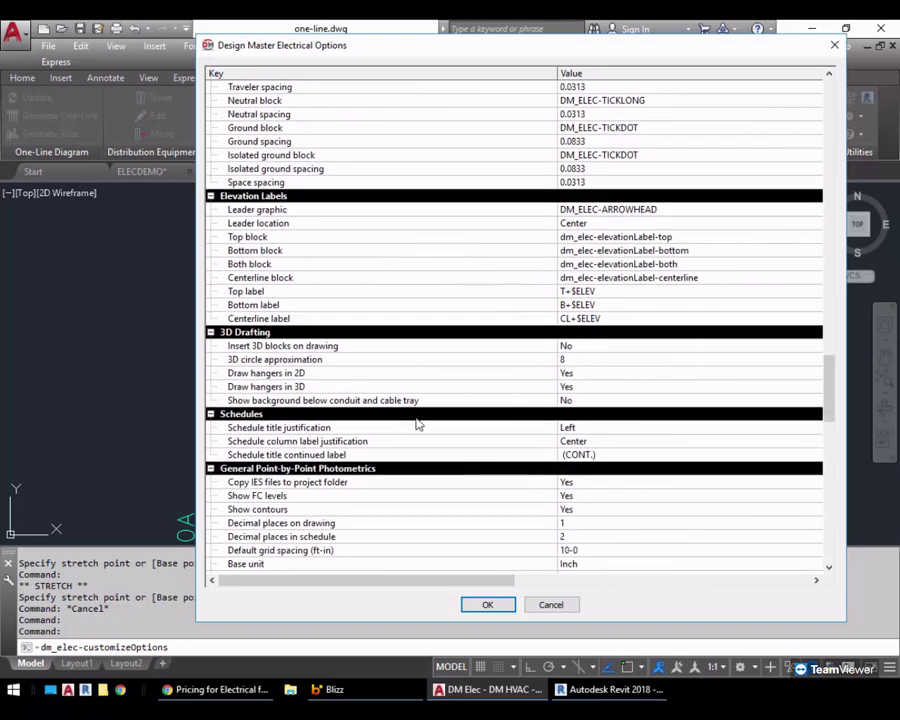
{"action": "left_click_drag", "start_coordinate": [833, 368], "coordinate": [848, 84]}
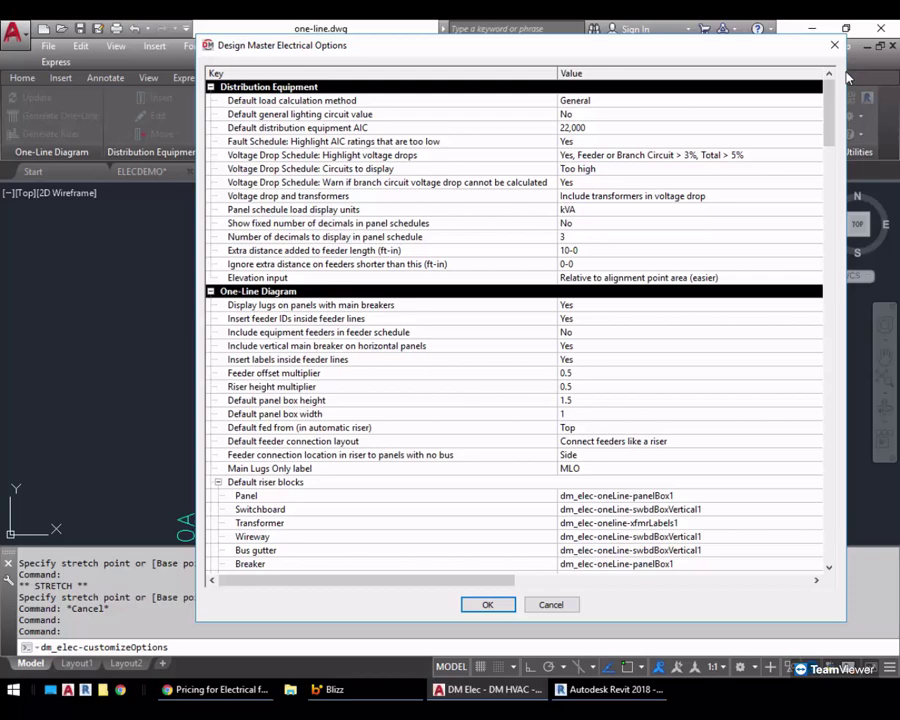
{"action": "left_click_drag", "start_coordinate": [830, 134], "coordinate": [840, 272]}
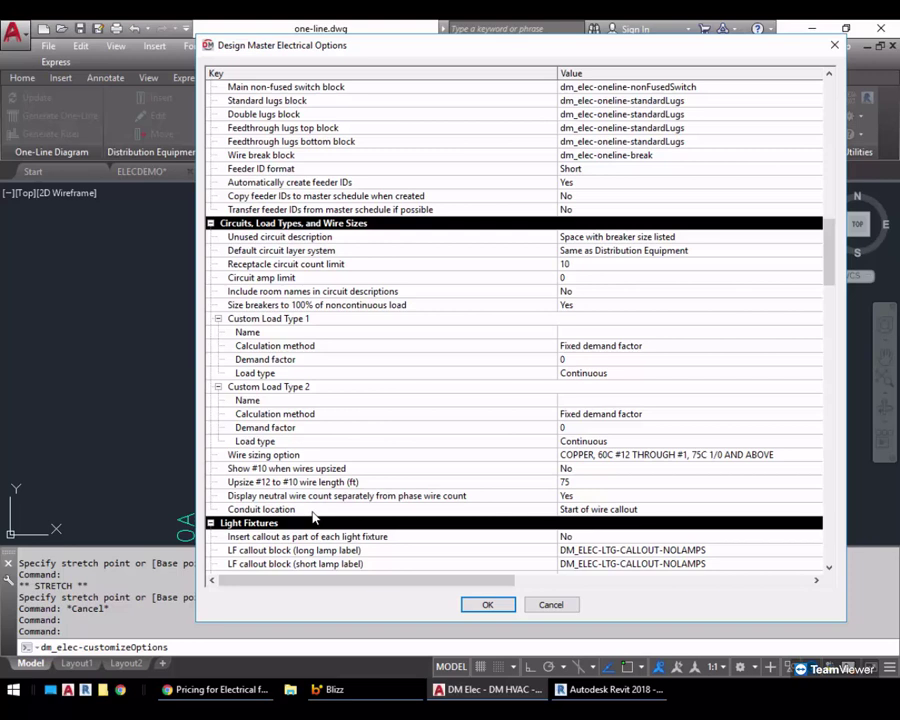
{"action": "left_click", "coordinate": [596, 510]}
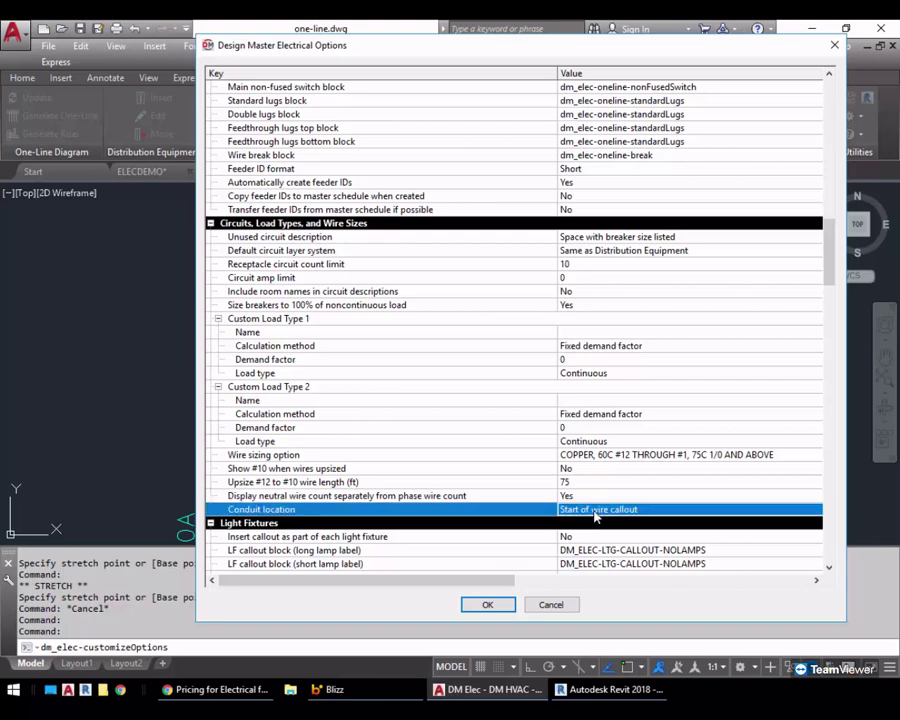
{"action": "left_click", "coordinate": [596, 510]}
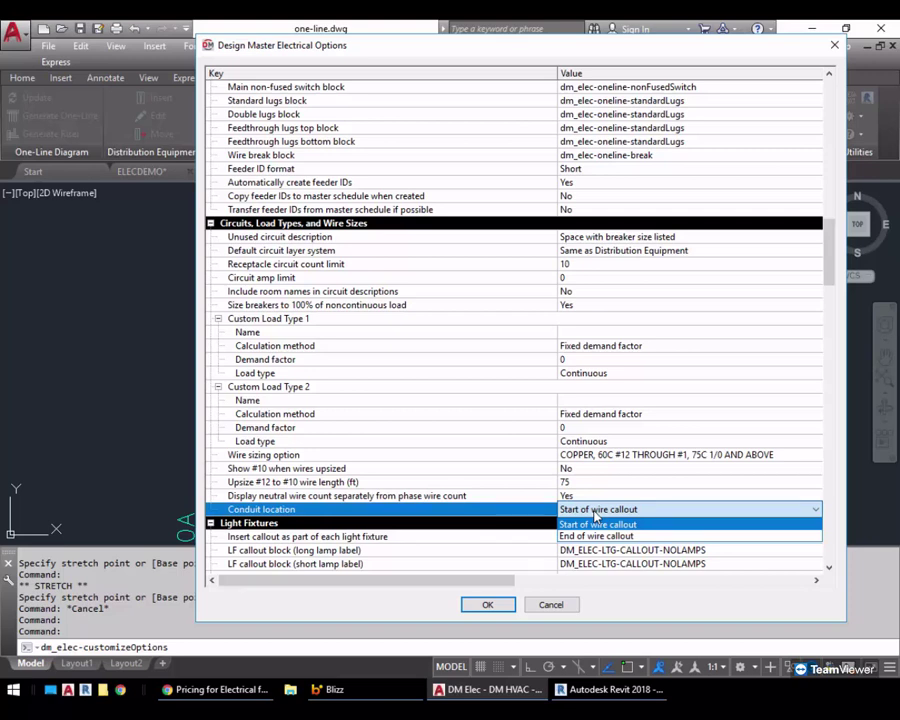
{"action": "left_click", "coordinate": [597, 536]}
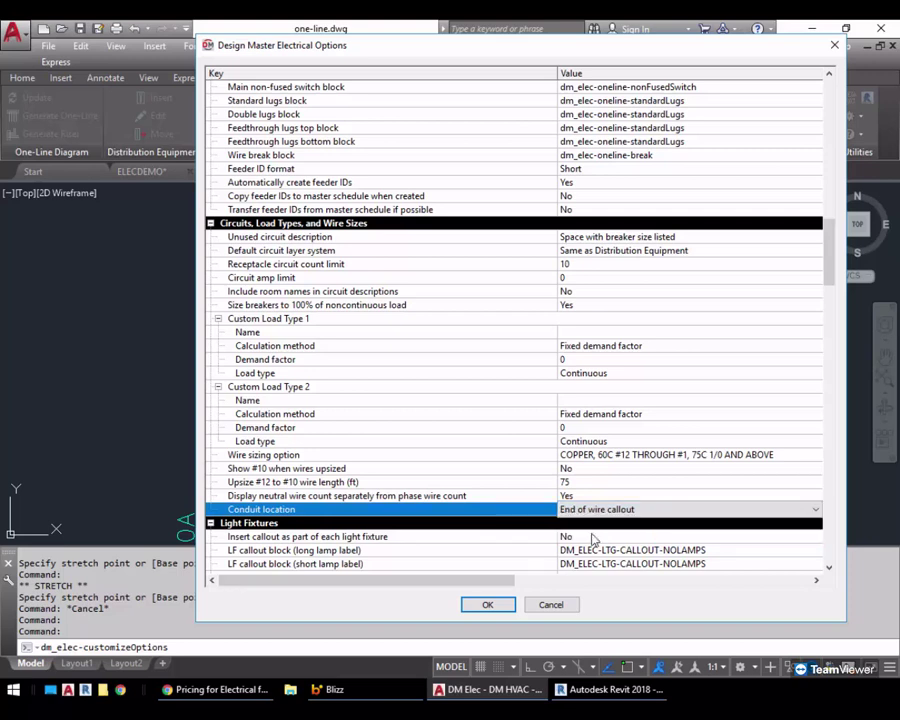
{"action": "left_click", "coordinate": [488, 604]}
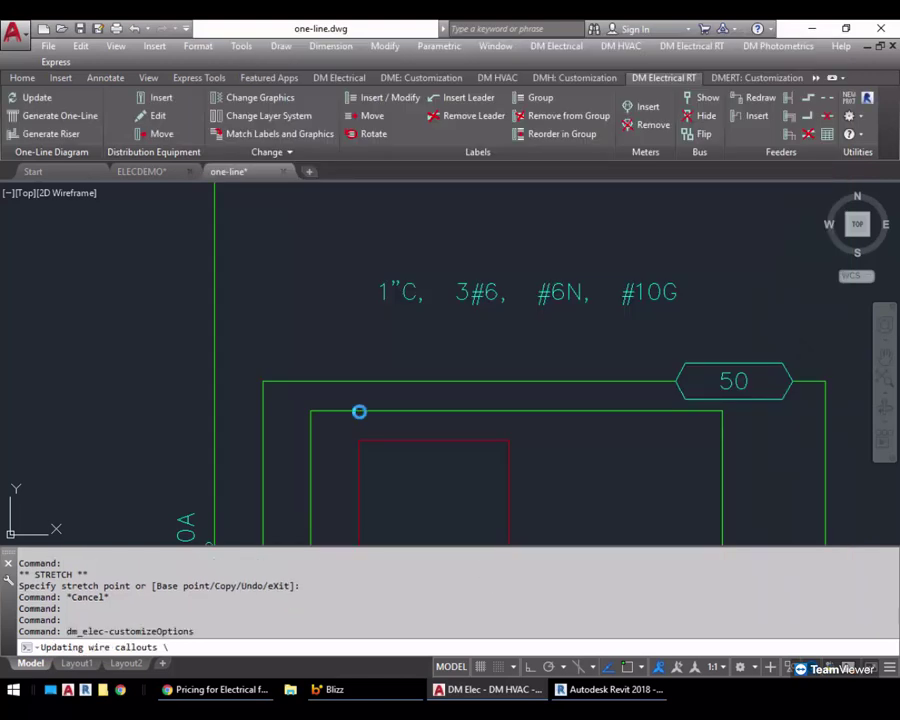
Step: Update the one-line diagram and check the Feeder label value of the MDP-1-13,15,17 feeder without changing its labels
{"action": "left_click", "coordinate": [32, 97]}
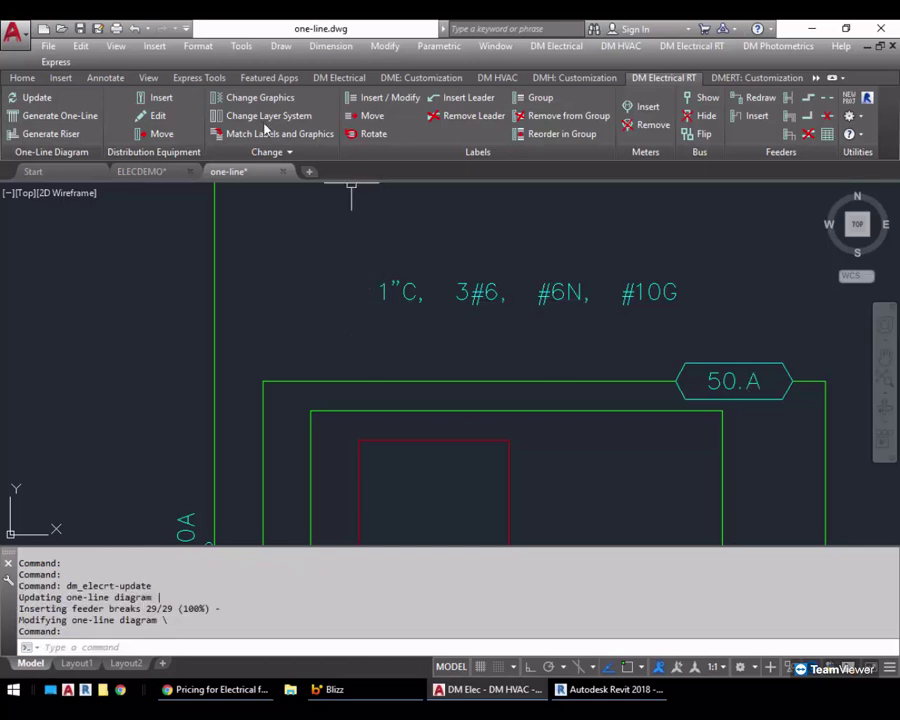
{"action": "left_click", "coordinate": [365, 101]}
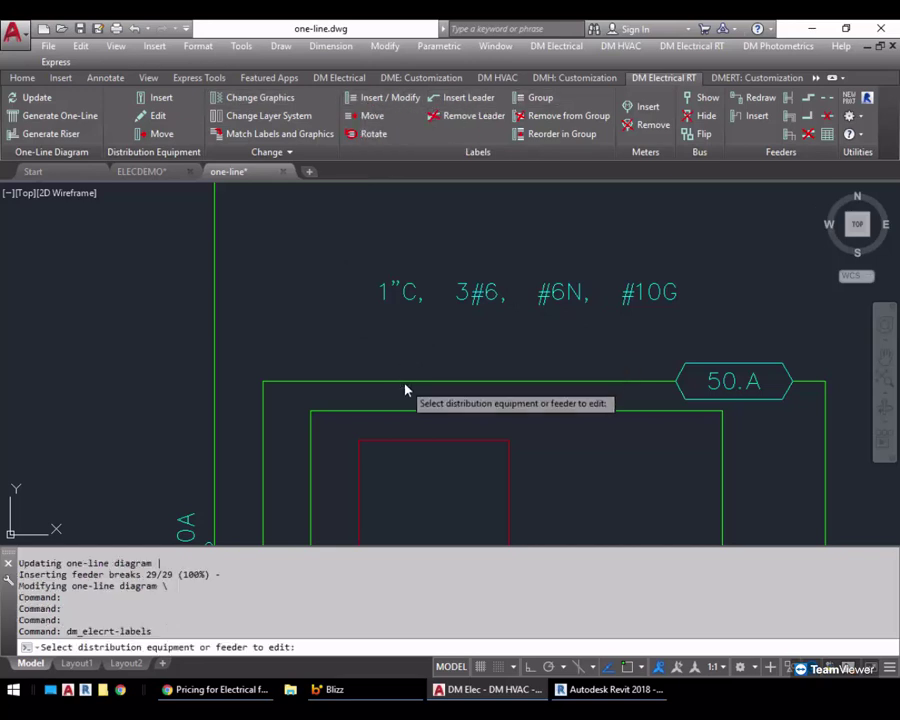
{"action": "left_click", "coordinate": [406, 387]}
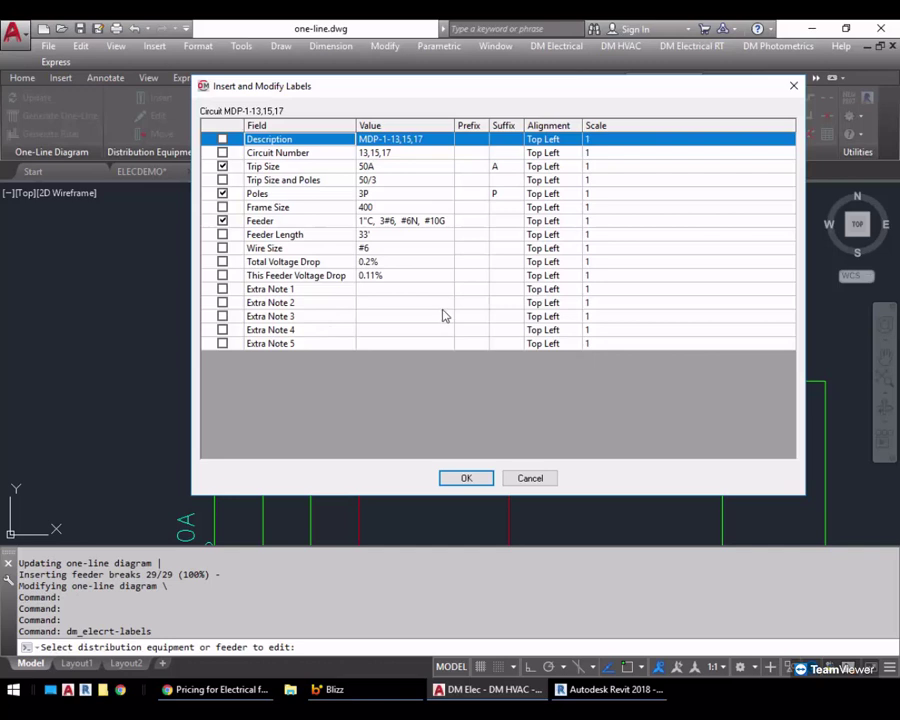
{"action": "left_click", "coordinate": [536, 478]}
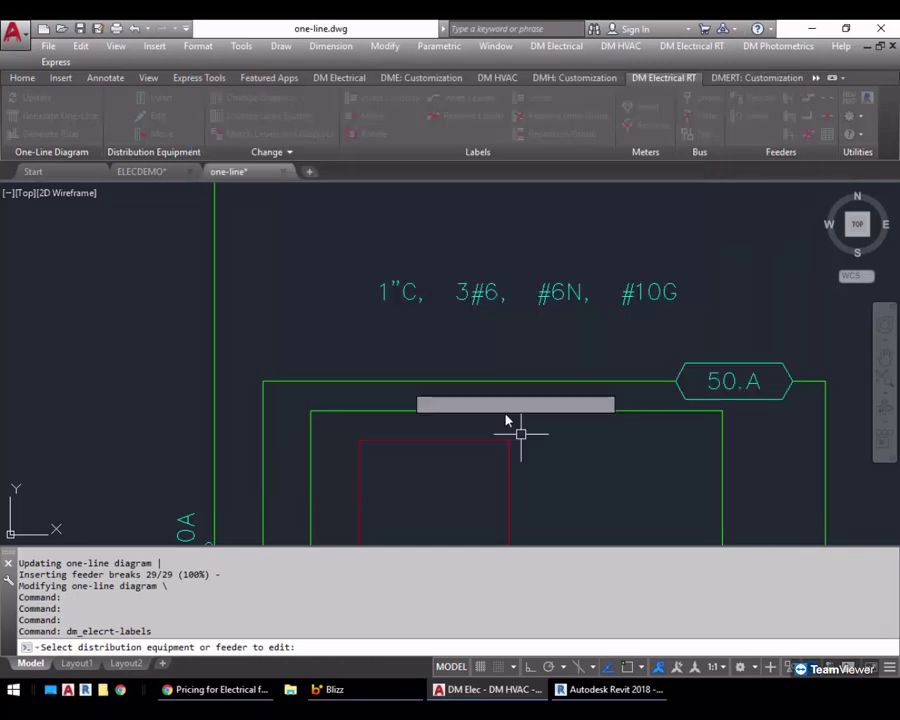
{"action": "key", "text": "Escape"}
Step: Check the order of wire and conduit sizes in the feeder specification of panel AHP
{"action": "left_click", "coordinate": [339, 77]}
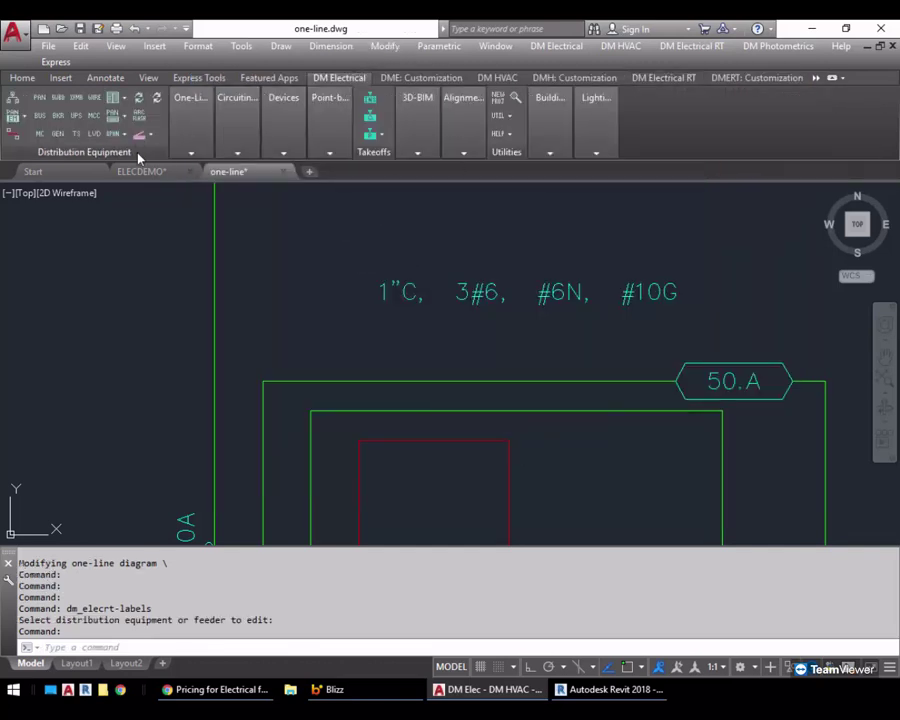
{"action": "left_click", "coordinate": [41, 97]}
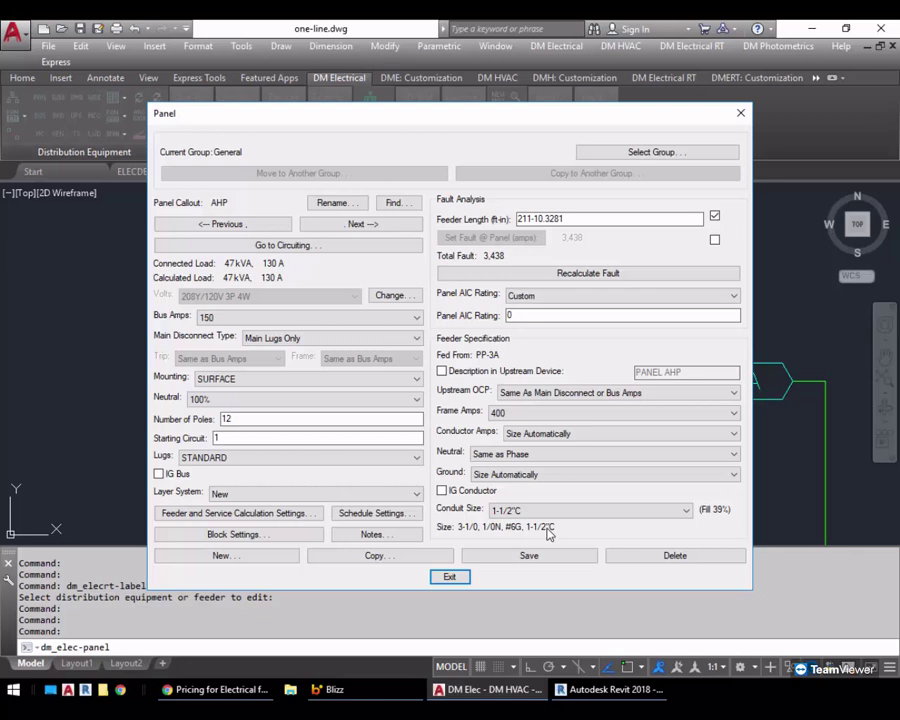
{"action": "left_click", "coordinate": [458, 577]}
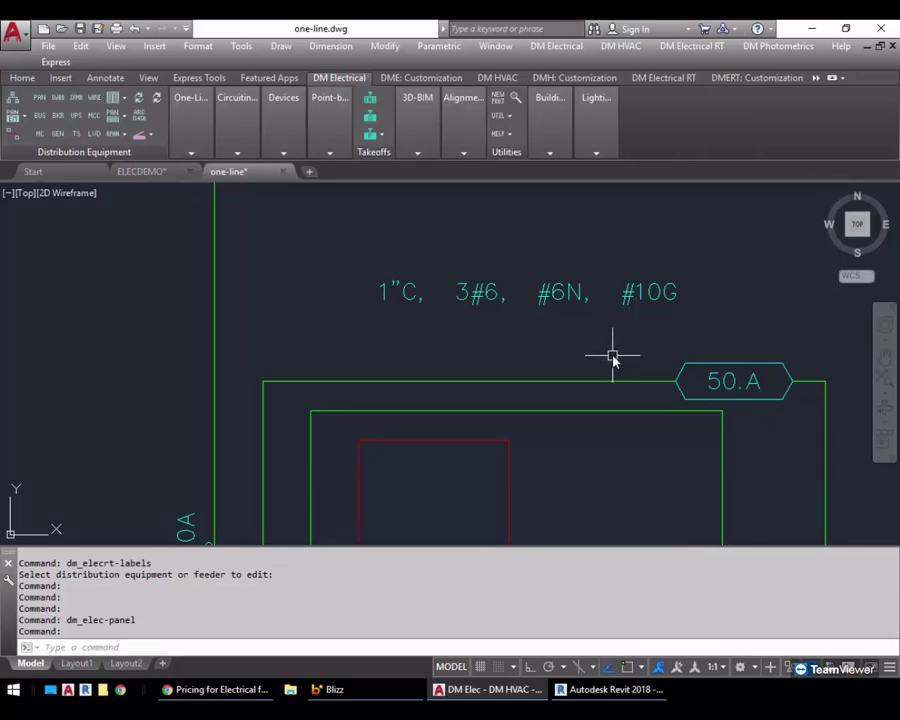
Step: Examine the block choices for the Default circuit OCP block option under One-Line Diagram in the electrical customization options
{"action": "scroll", "coordinate": [583, 357], "scroll_direction": "down", "scroll_amount": 2}
{"action": "middle_click_drag", "start_coordinate": [586, 396], "coordinate": [627, 254]}
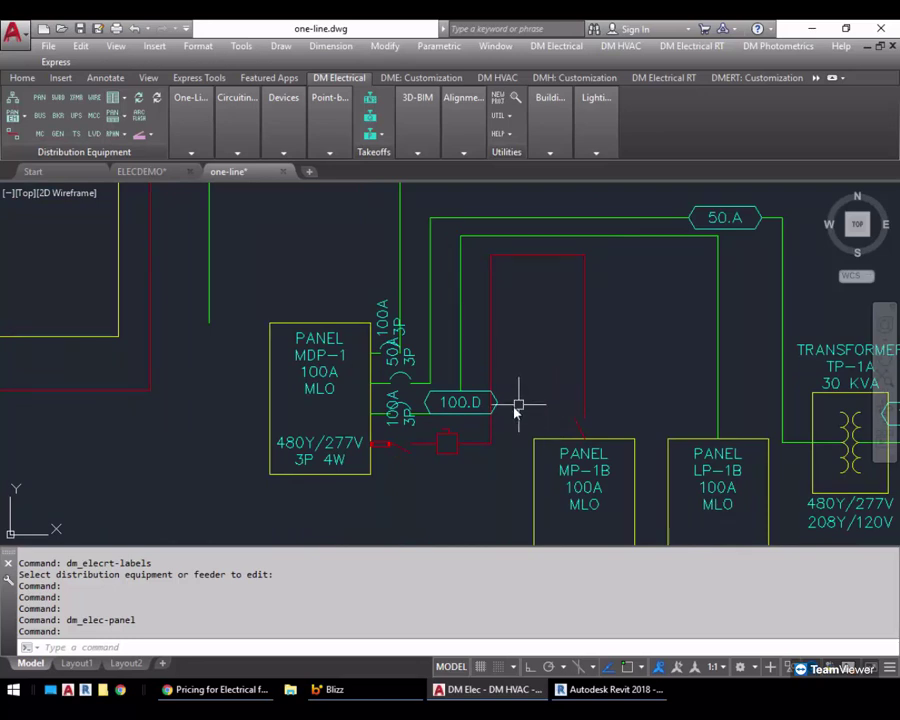
{"action": "mouse_move", "coordinate": [436, 457]}
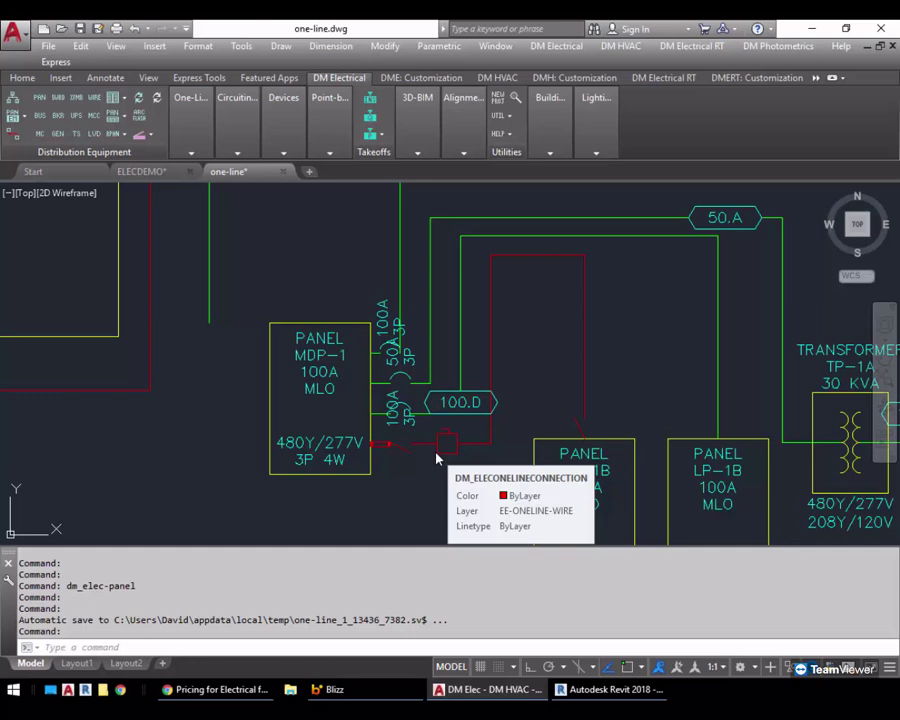
{"action": "left_click", "coordinate": [556, 47]}
{"action": "mouse_move", "coordinate": [609, 462]}
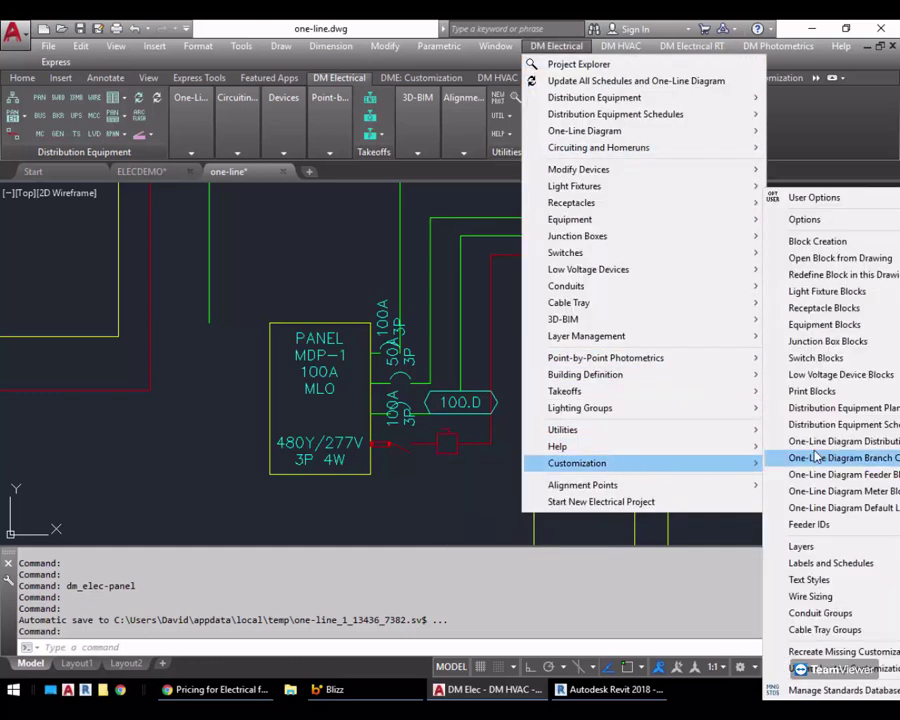
{"action": "mouse_move", "coordinate": [768, 217]}
{"action": "left_click", "coordinate": [741, 222]}
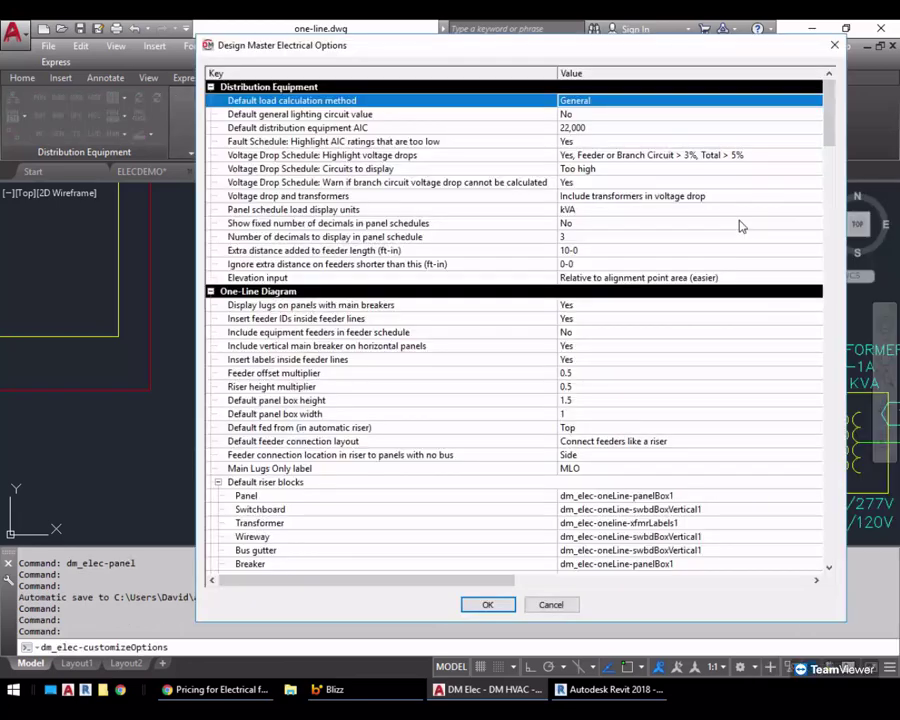
{"action": "left_click_drag", "start_coordinate": [831, 137], "coordinate": [838, 262]}
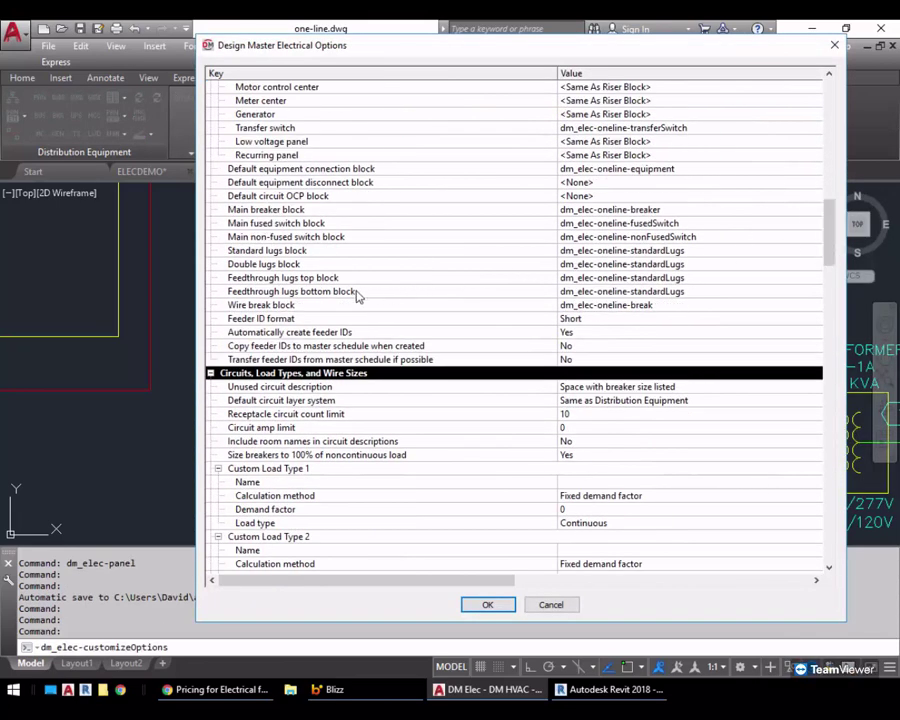
{"action": "left_click", "coordinate": [312, 198]}
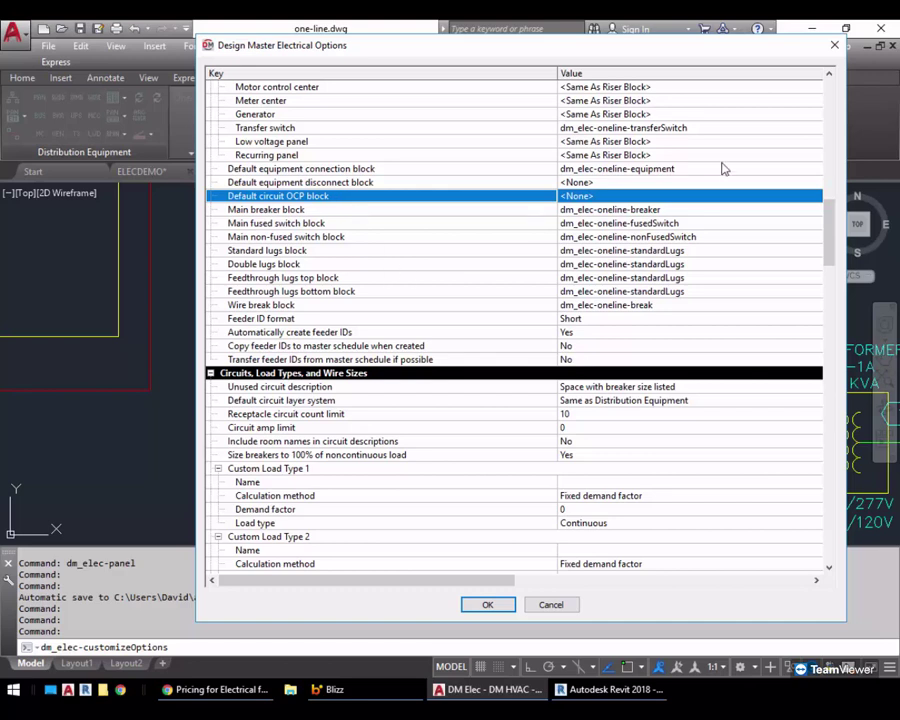
{"action": "left_click", "coordinate": [604, 198]}
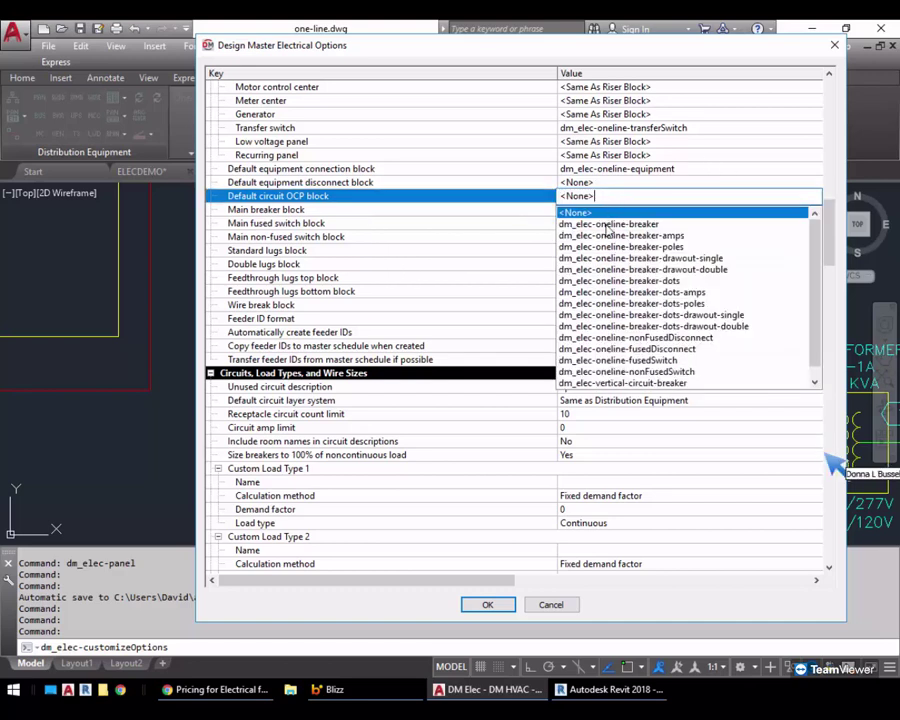
{"action": "left_click", "coordinate": [487, 197]}
{"action": "left_click", "coordinate": [544, 605]}
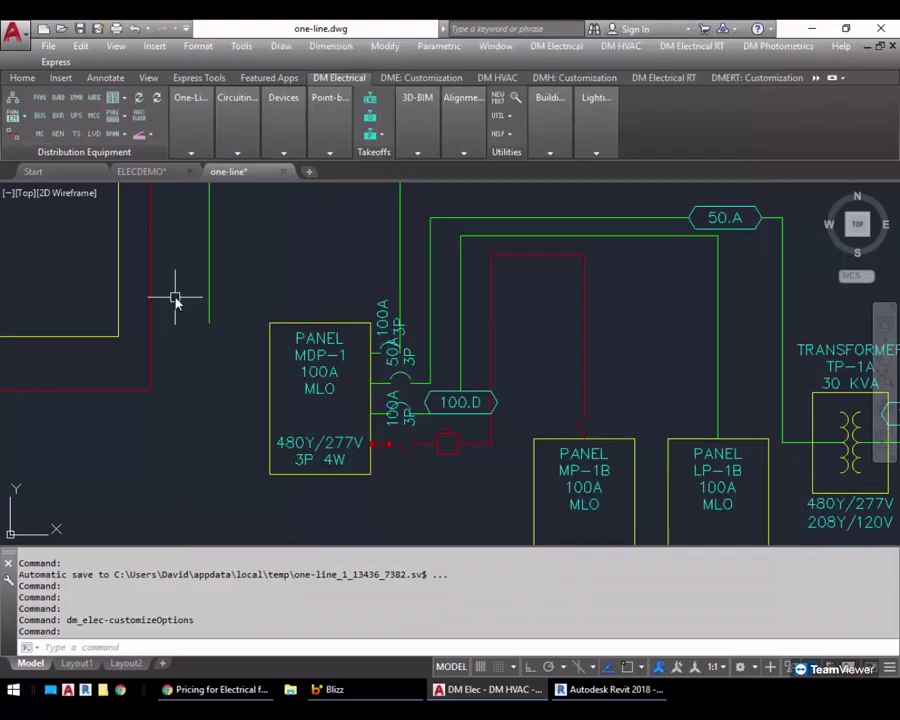
Step: Check the Upstream OCP Block and Circuit OCP Block choices in the block settings of panel AHP
{"action": "left_click", "coordinate": [42, 98]}
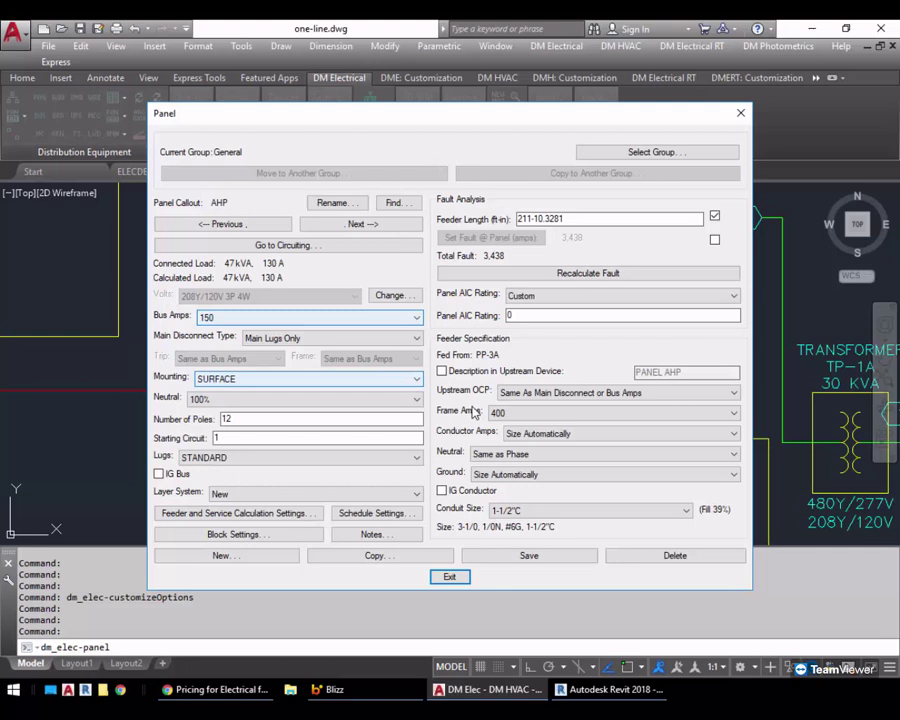
{"action": "left_click", "coordinate": [272, 536]}
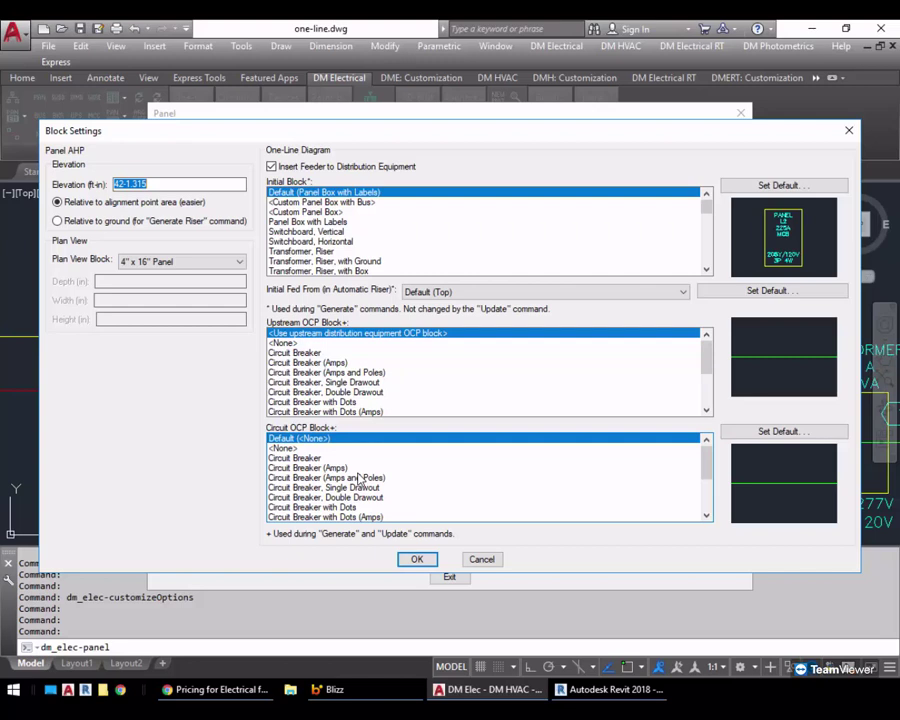
{"action": "left_click", "coordinate": [482, 559]}
{"action": "left_click", "coordinate": [462, 578]}
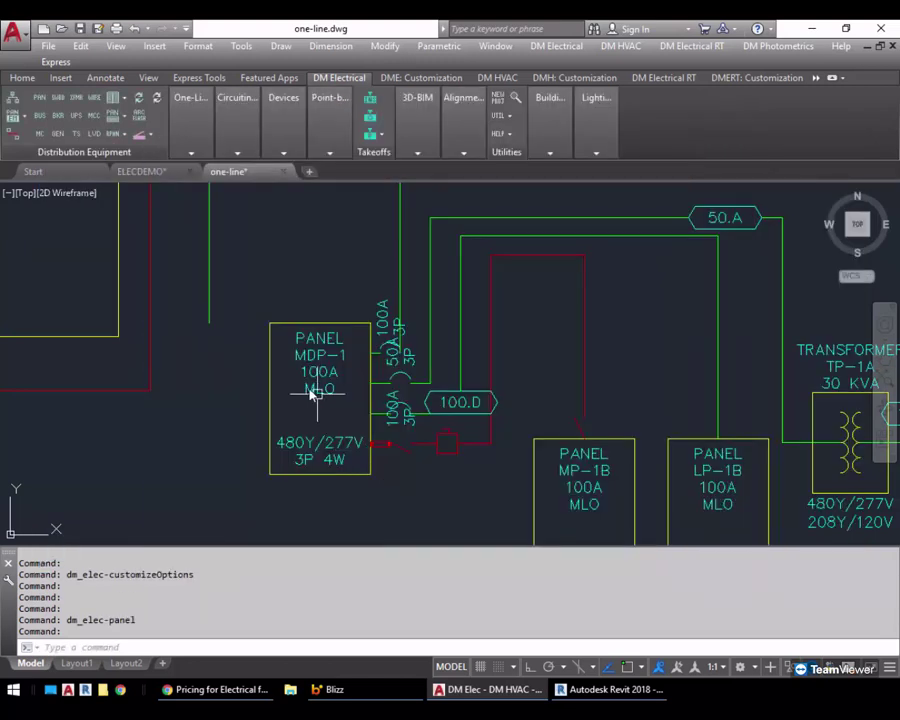
Step: Find the SWITCHBOARD under T-SVC in the distribution equipment and open its properties
{"action": "scroll", "coordinate": [312, 394], "scroll_direction": "down", "scroll_amount": 3}
{"action": "middle_click_drag", "start_coordinate": [257, 358], "coordinate": [516, 482]}
{"action": "scroll", "coordinate": [466, 422], "scroll_direction": "up", "scroll_amount": 4}
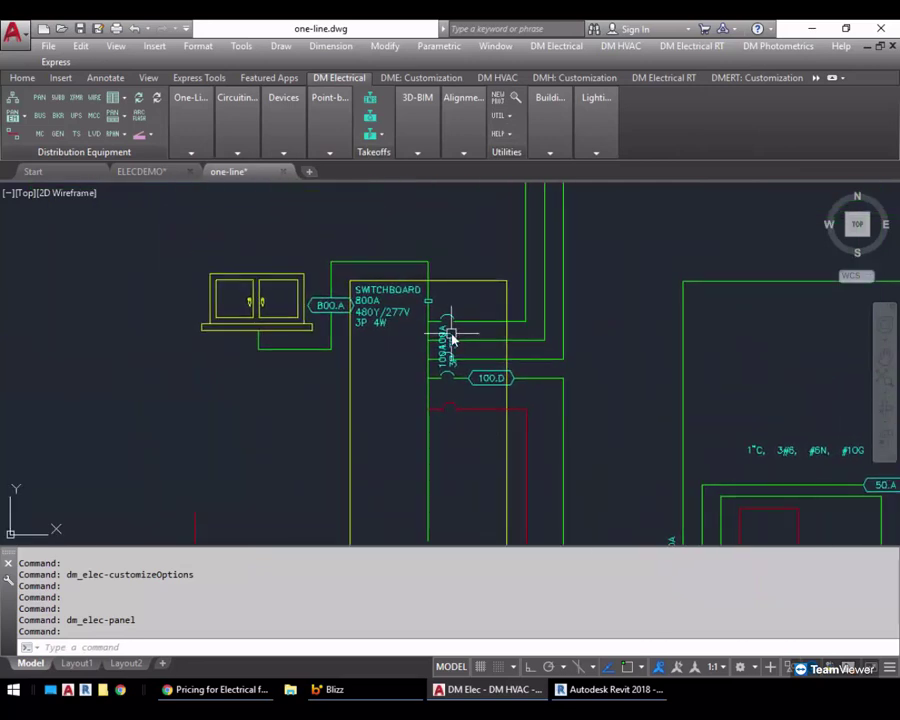
{"action": "scroll", "coordinate": [451, 338], "scroll_direction": "up", "scroll_amount": 2}
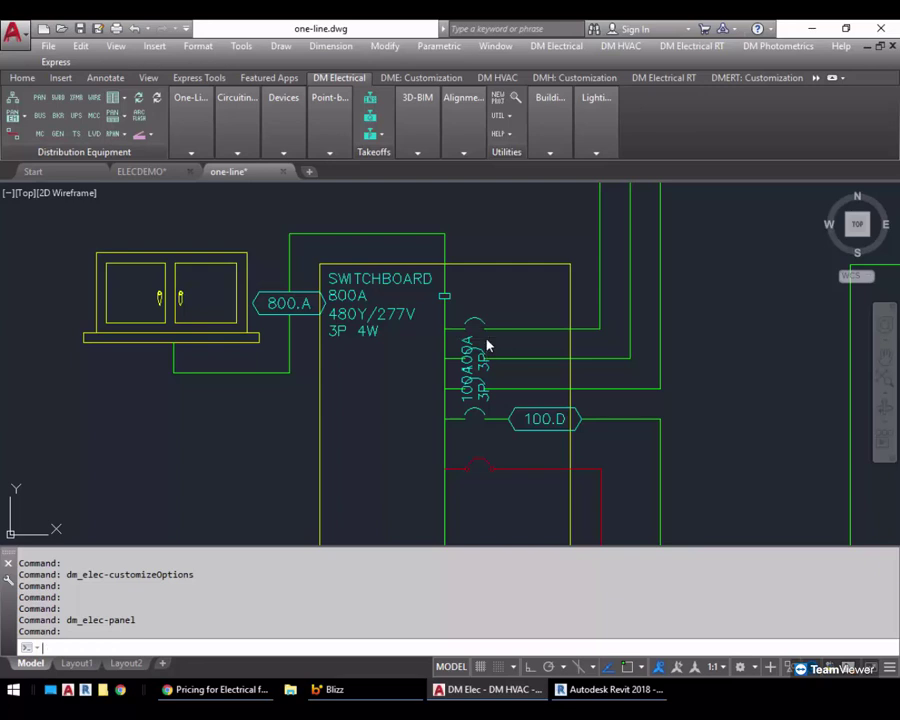
{"action": "key", "text": "Return"}
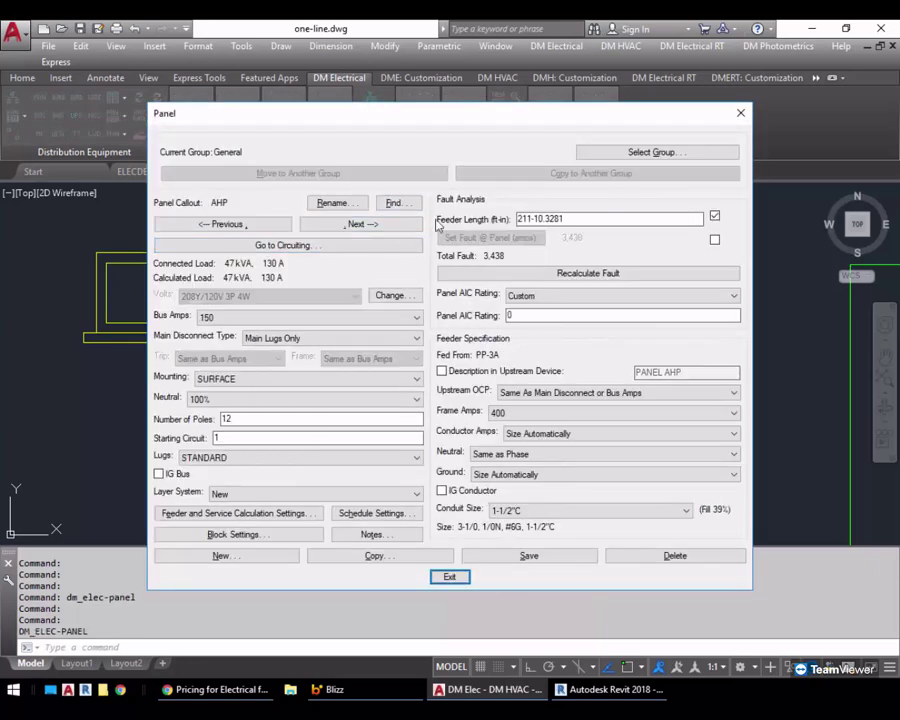
{"action": "left_click", "coordinate": [397, 203]}
{"action": "left_click_drag", "start_coordinate": [535, 360], "coordinate": [533, 300]}
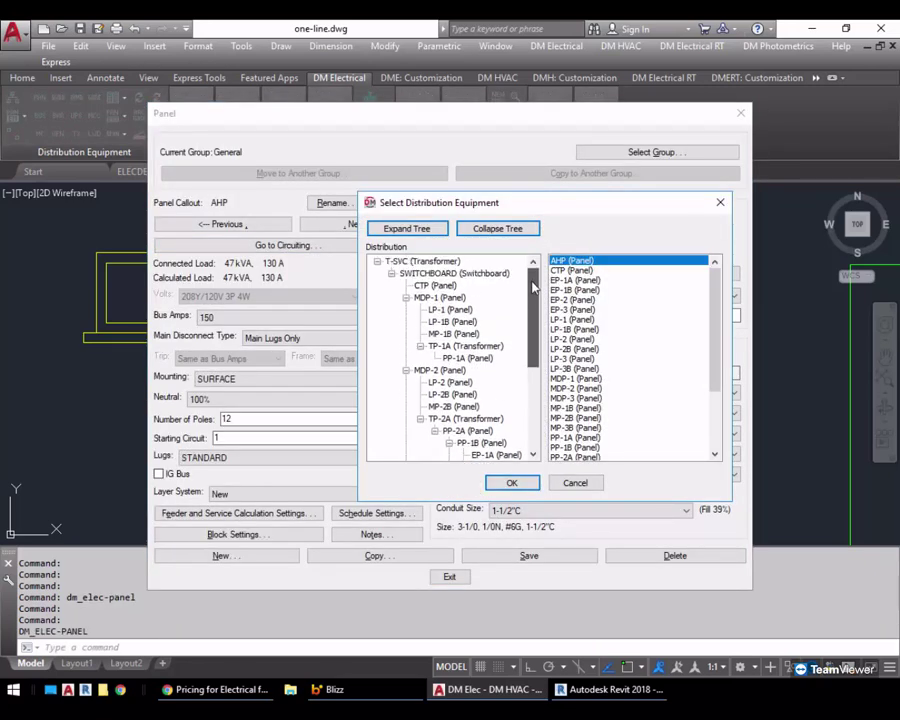
{"action": "left_click", "coordinate": [454, 273]}
{"action": "left_click", "coordinate": [512, 484]}
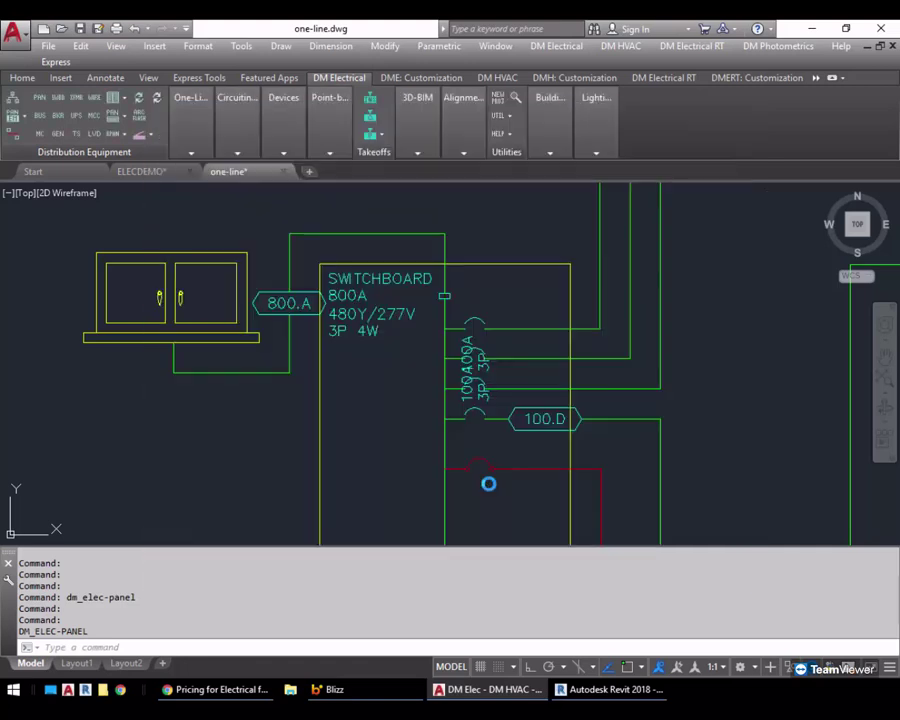
Step: Set the switchboard's Circuit OCP Block to Fused Switch in its block settings and update the one-line diagram
{"action": "left_click", "coordinate": [268, 540]}
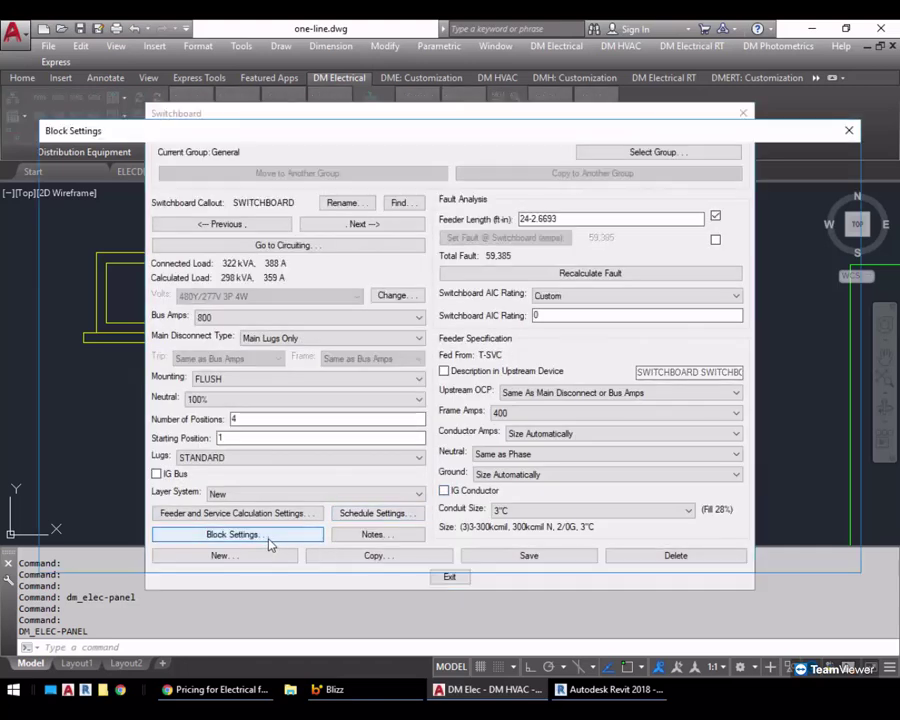
{"action": "scroll", "coordinate": [410, 472], "scroll_direction": "up", "scroll_amount": 1}
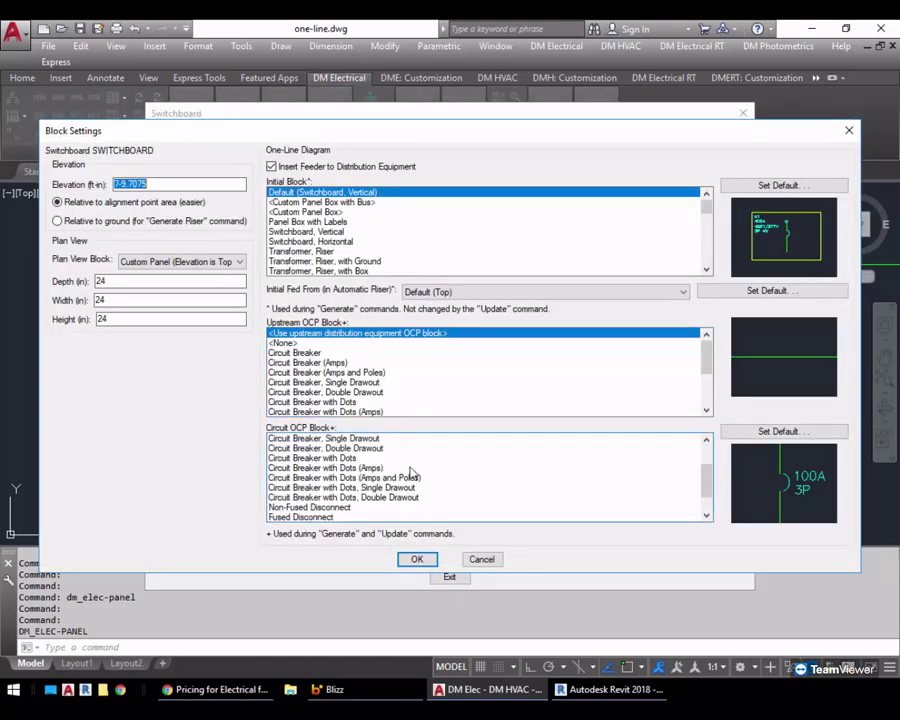
{"action": "scroll", "coordinate": [695, 485], "scroll_direction": "down", "scroll_amount": 1}
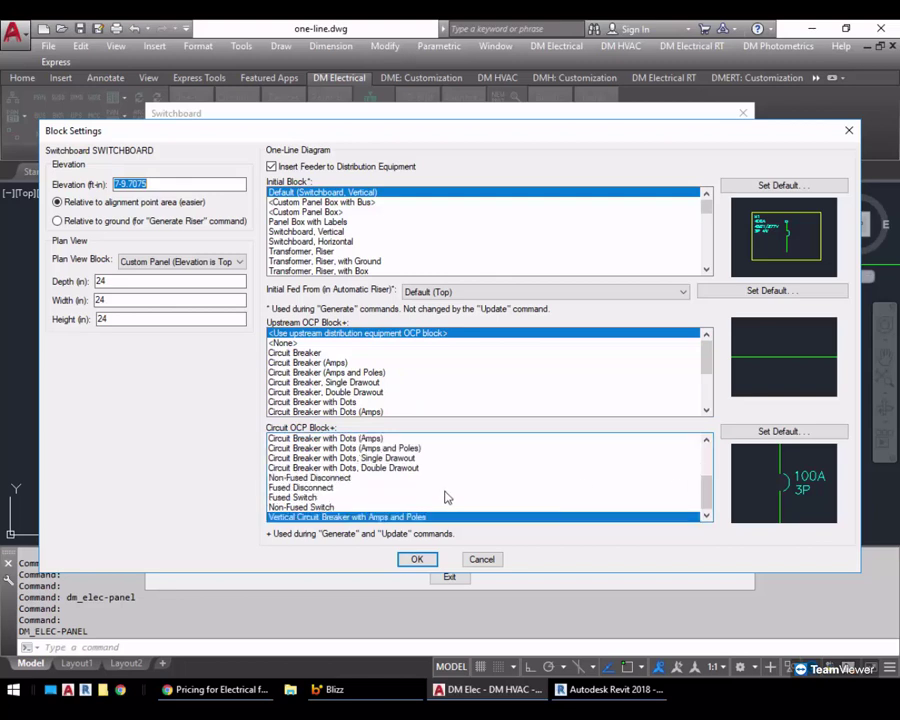
{"action": "left_click", "coordinate": [313, 498]}
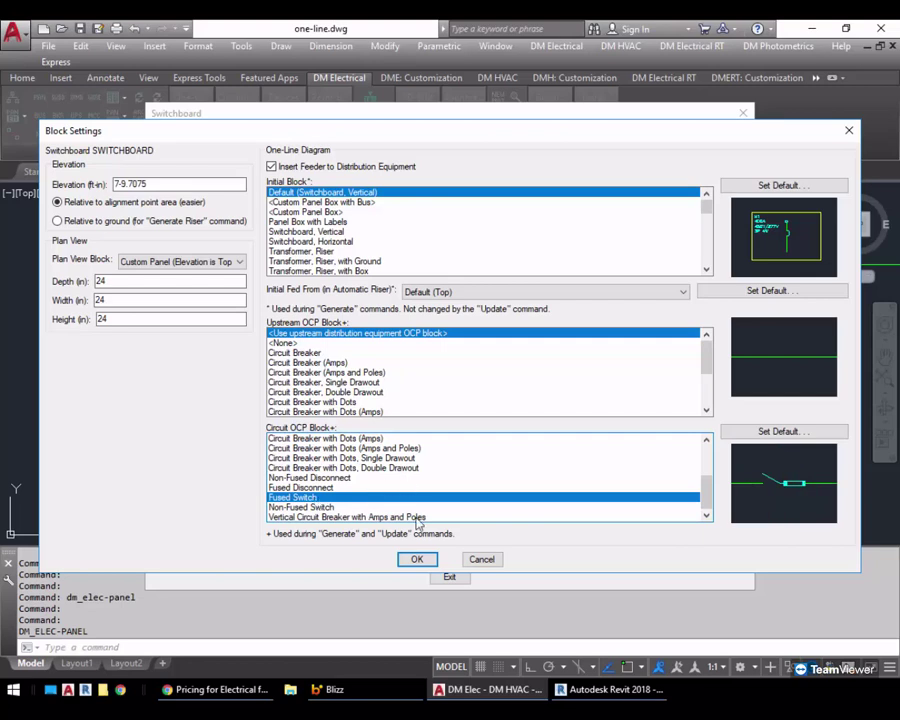
{"action": "left_click", "coordinate": [417, 559]}
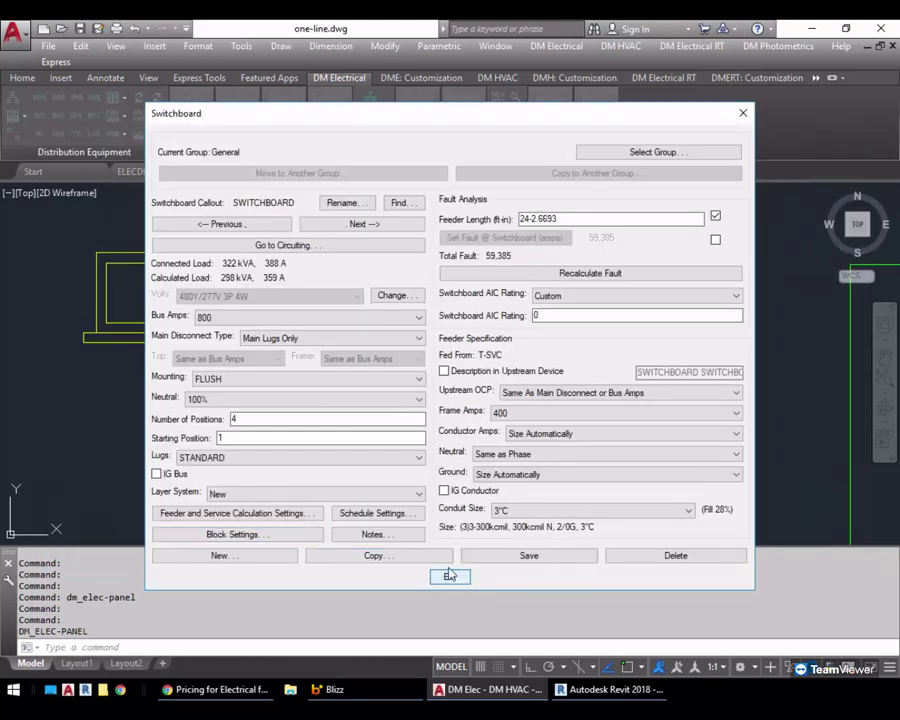
{"action": "left_click", "coordinate": [449, 577]}
{"action": "left_click", "coordinate": [192, 155]}
{"action": "left_click", "coordinate": [180, 171]}
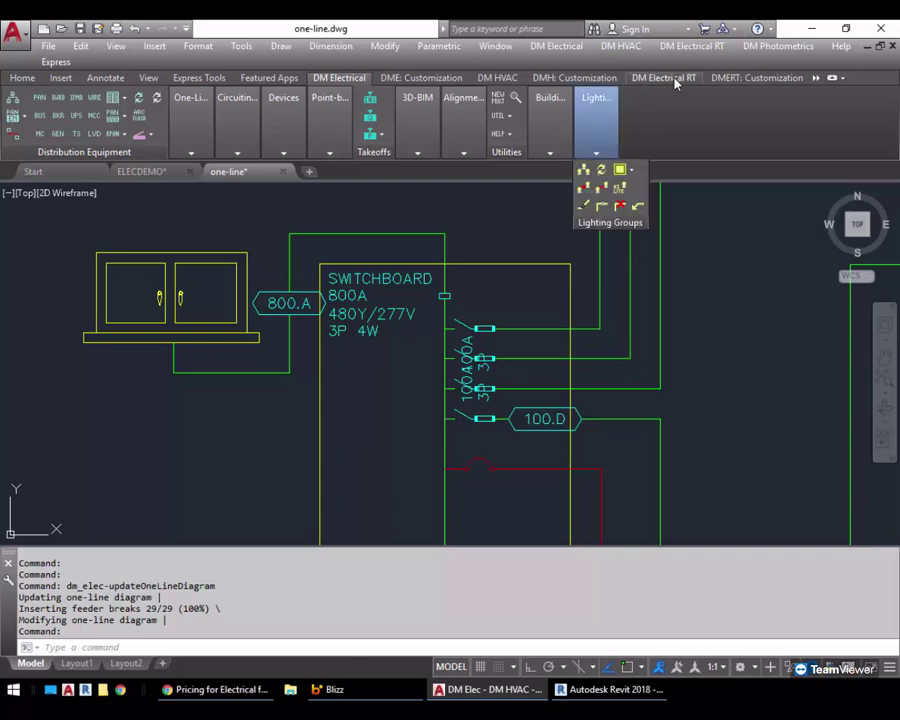
Step: Check the OCP block assigned to the red existing feeder below the 100.D feeder of the switchboard
{"action": "mouse_move", "coordinate": [201, 139]}
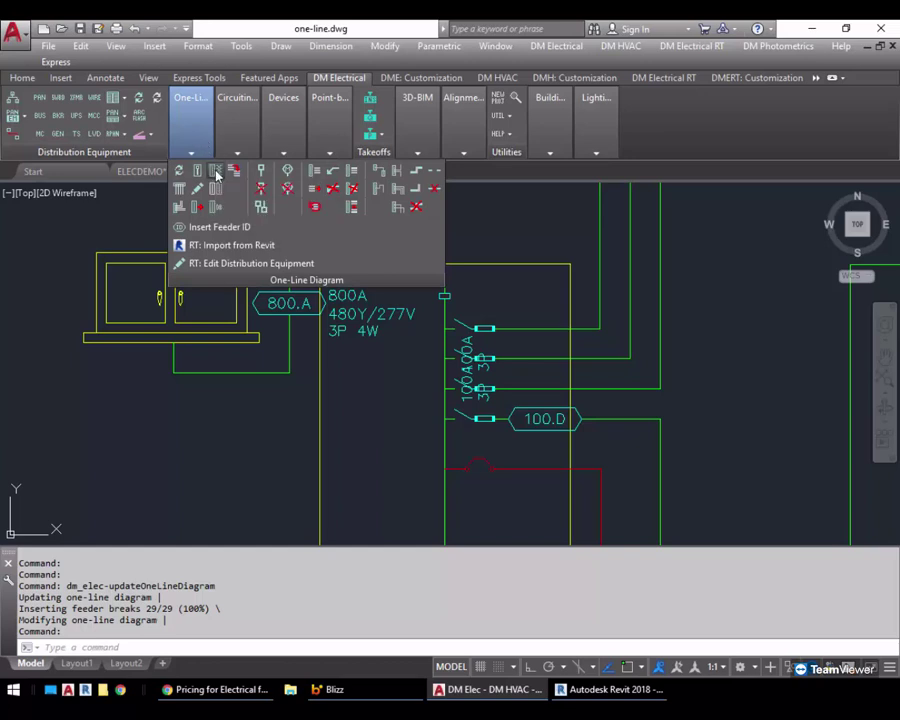
{"action": "left_click", "coordinate": [216, 175]}
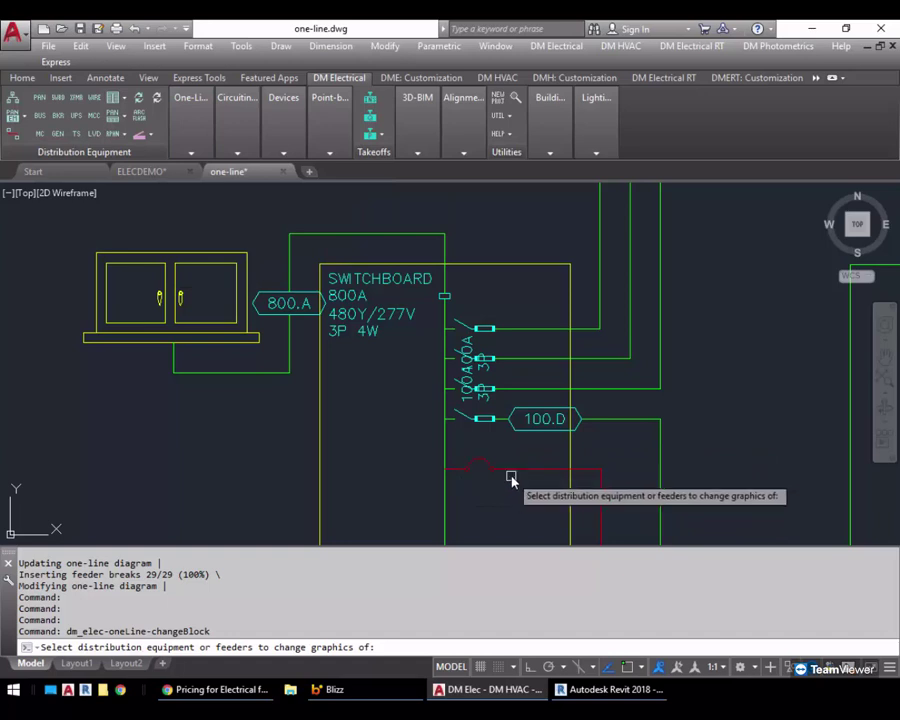
{"action": "left_click", "coordinate": [516, 467]}
{"action": "key", "text": "Return"}
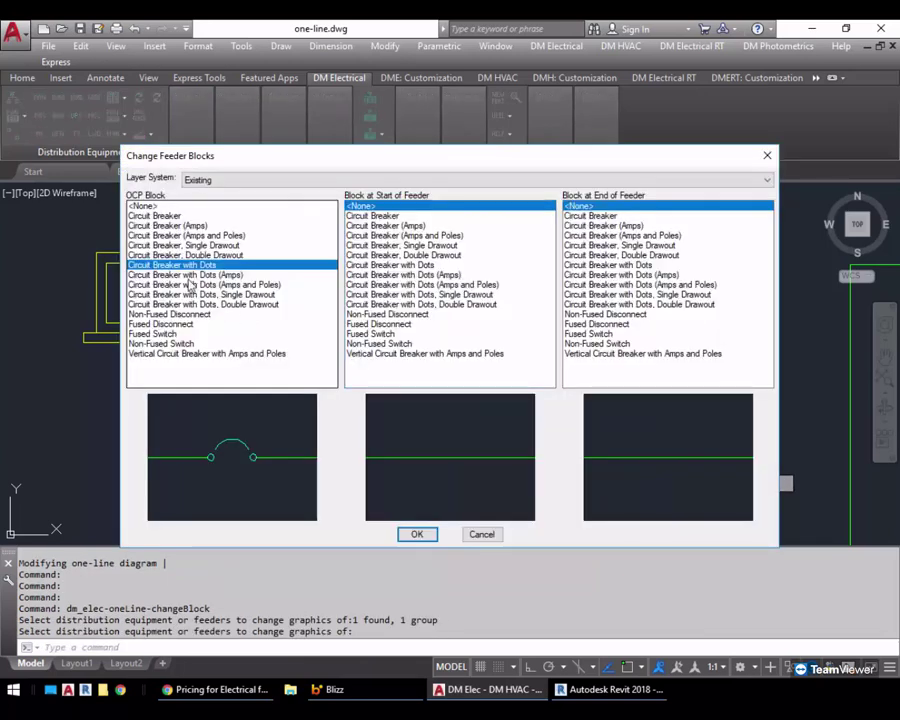
{"action": "left_click", "coordinate": [483, 535]}
Step: Change the OCP block of the switchboard's uppermost outgoing feeder to Circuit Breaker with Dots
{"action": "left_click", "coordinate": [535, 338]}
{"action": "key", "text": "Return"}
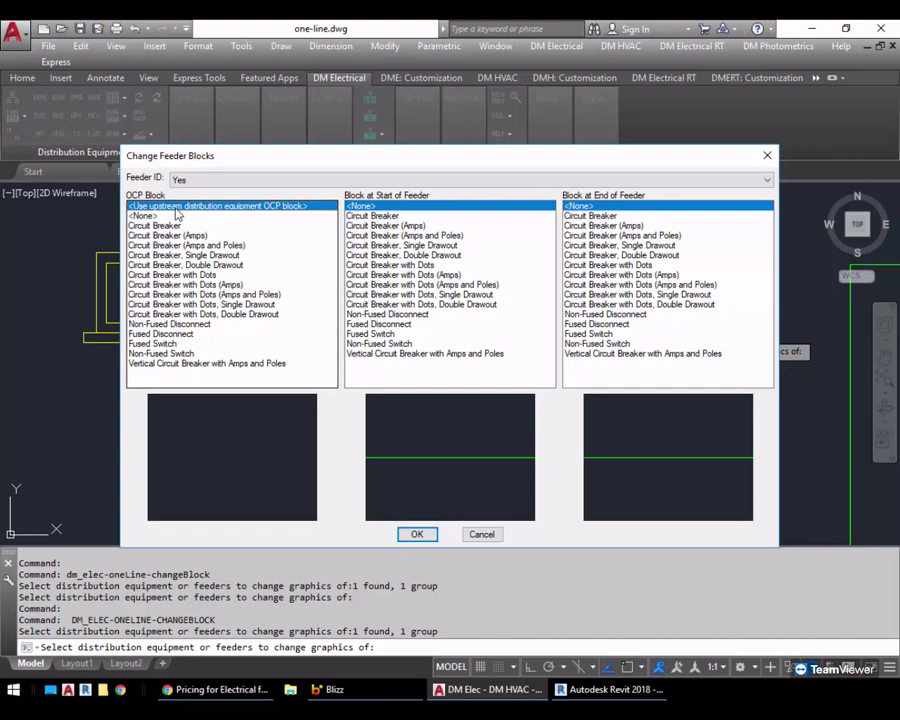
{"action": "left_click", "coordinate": [175, 274]}
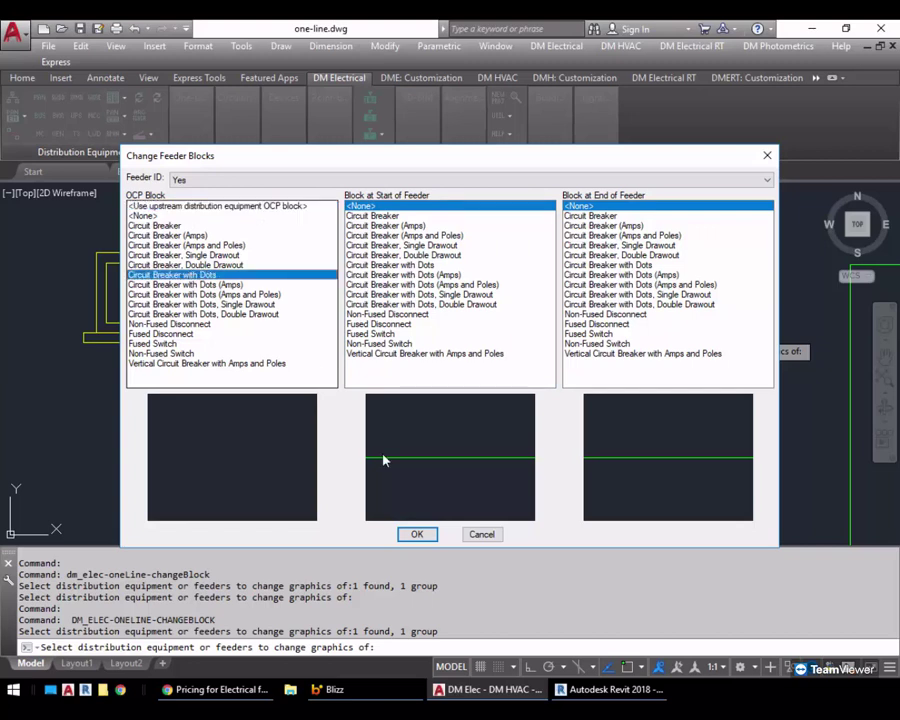
{"action": "left_click", "coordinate": [417, 534]}
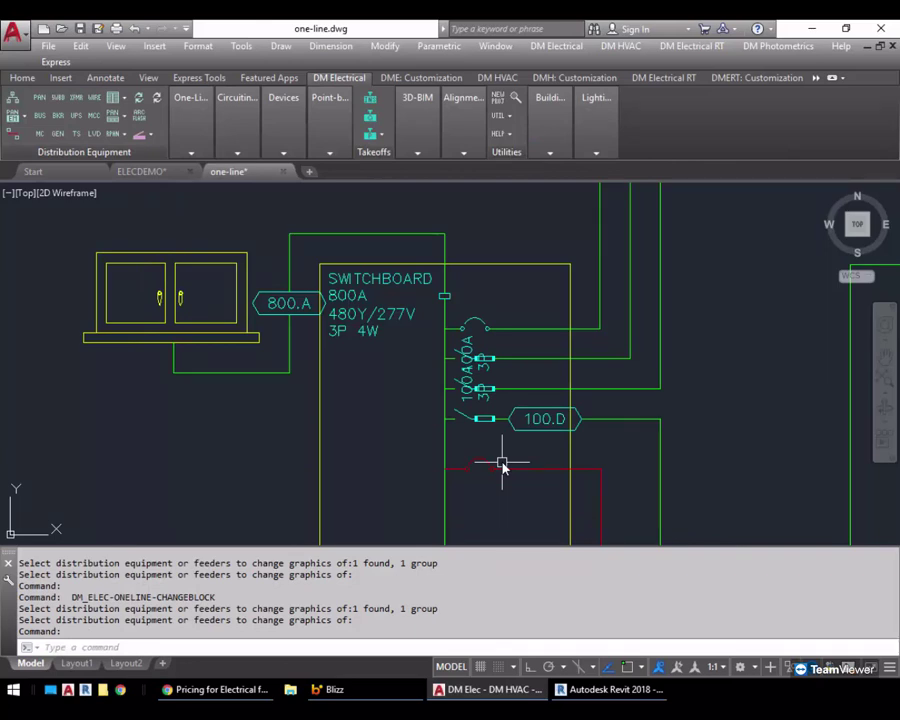
Step: Change the graphics of transformer TP-1A to the Transformer, Riser, with Ground block
{"action": "left_click", "coordinate": [678, 82]}
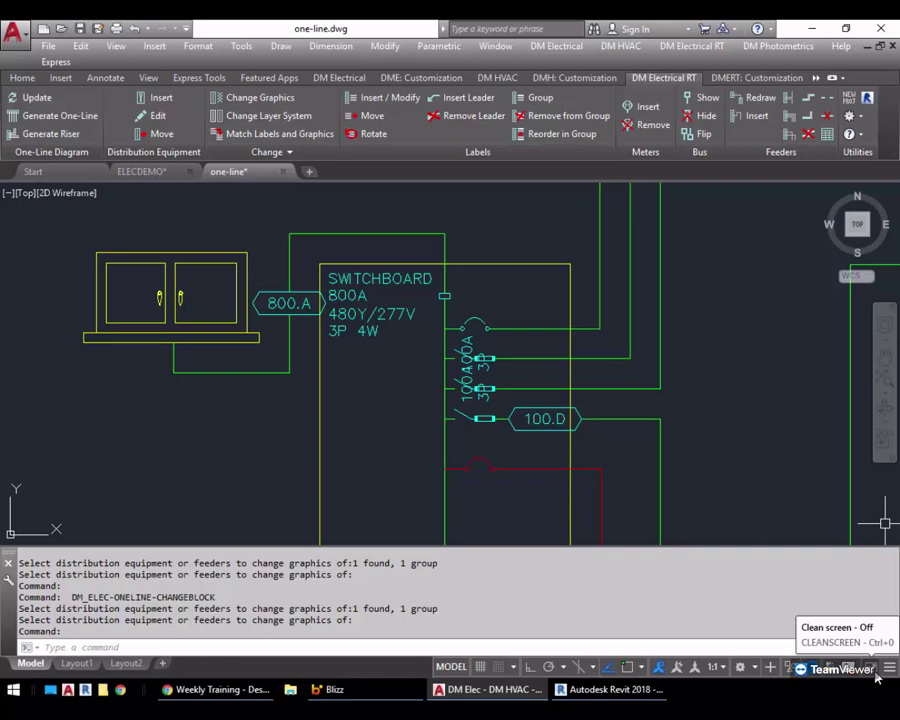
{"action": "scroll", "coordinate": [757, 368], "scroll_direction": "down", "scroll_amount": 6}
{"action": "middle_click_drag", "start_coordinate": [760, 372], "coordinate": [562, 315]}
{"action": "scroll", "coordinate": [518, 335], "scroll_direction": "up", "scroll_amount": 1}
{"action": "scroll", "coordinate": [630, 435], "scroll_direction": "up", "scroll_amount": 3}
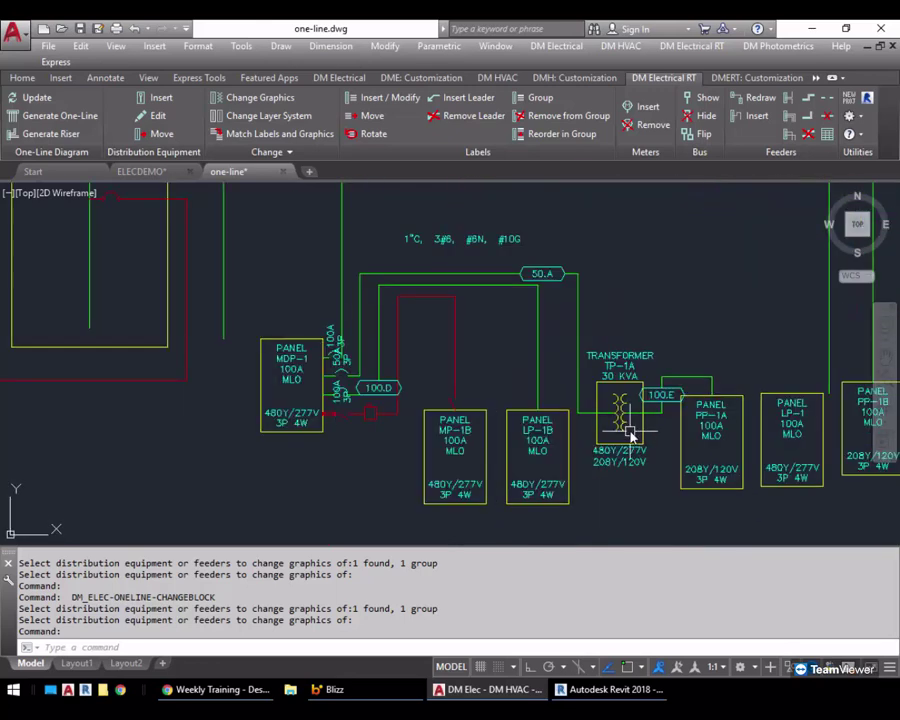
{"action": "left_click", "coordinate": [258, 98]}
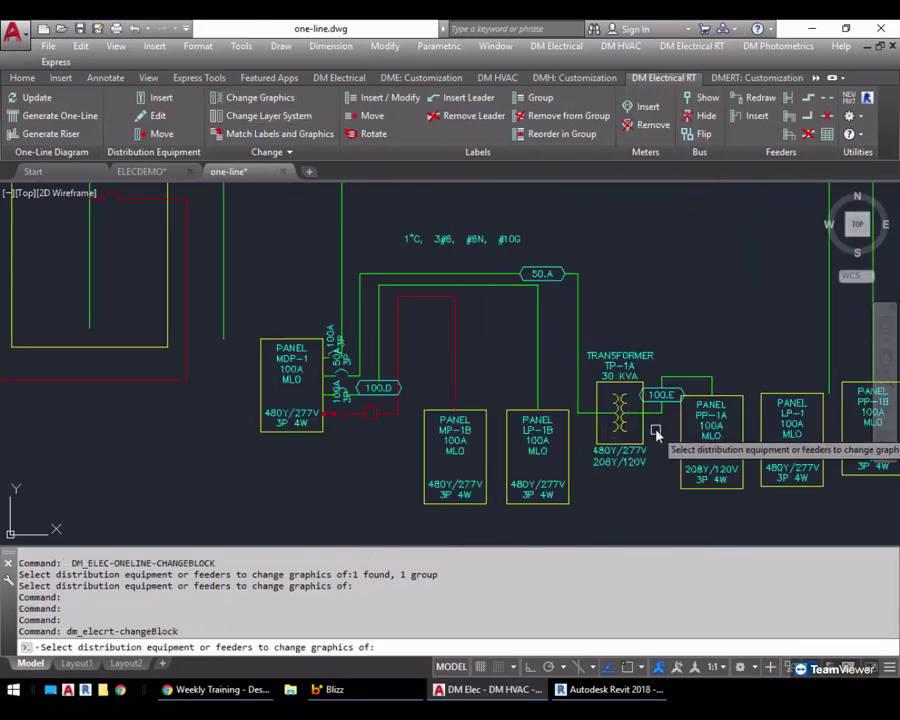
{"action": "left_click", "coordinate": [622, 428]}
{"action": "key", "text": "Return"}
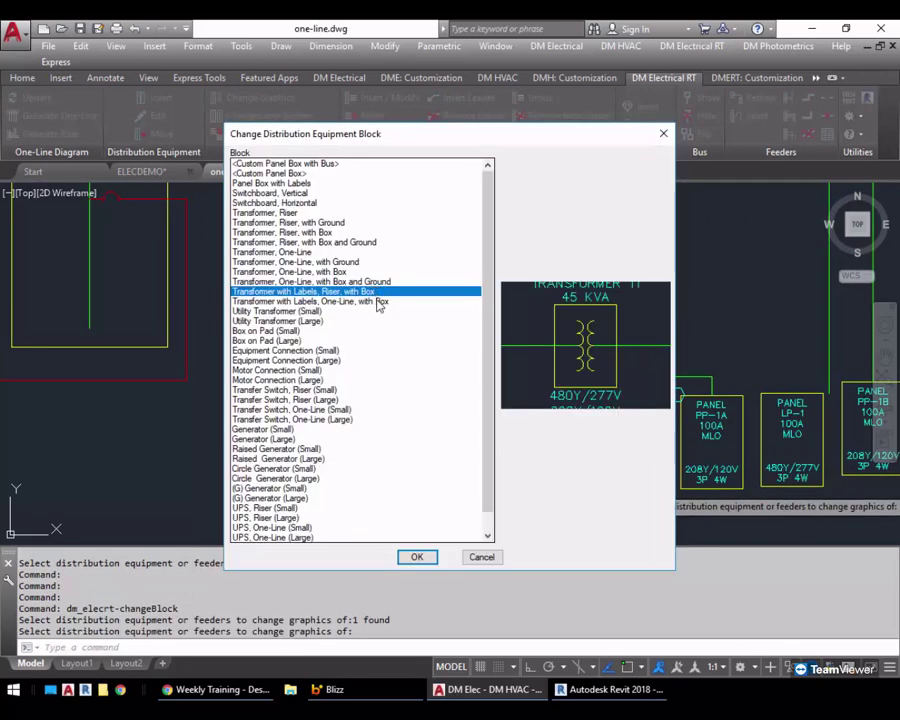
{"action": "left_click", "coordinate": [305, 223]}
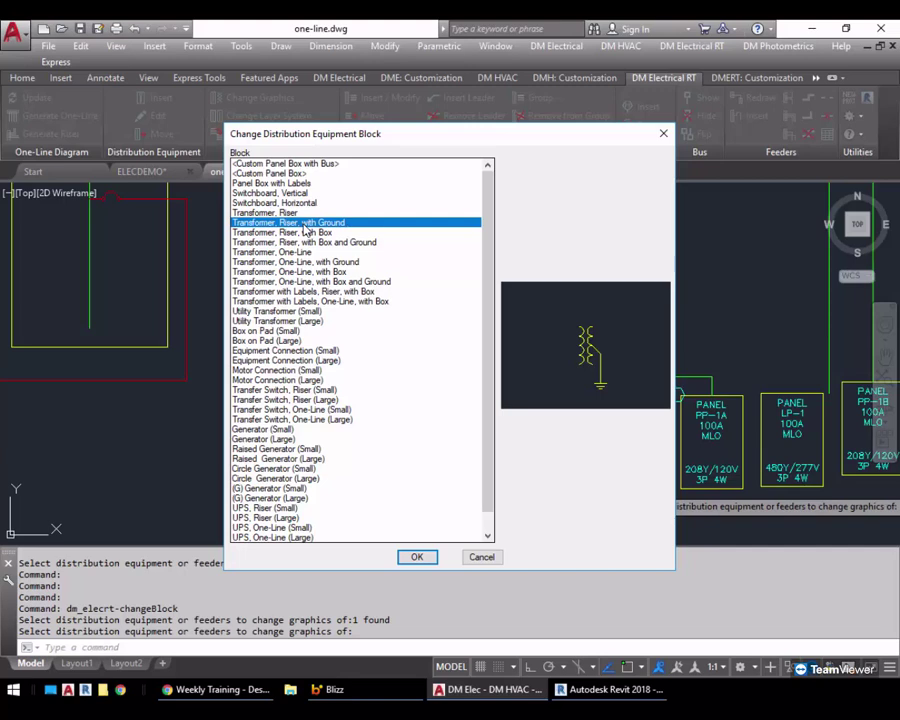
{"action": "left_click", "coordinate": [420, 558]}
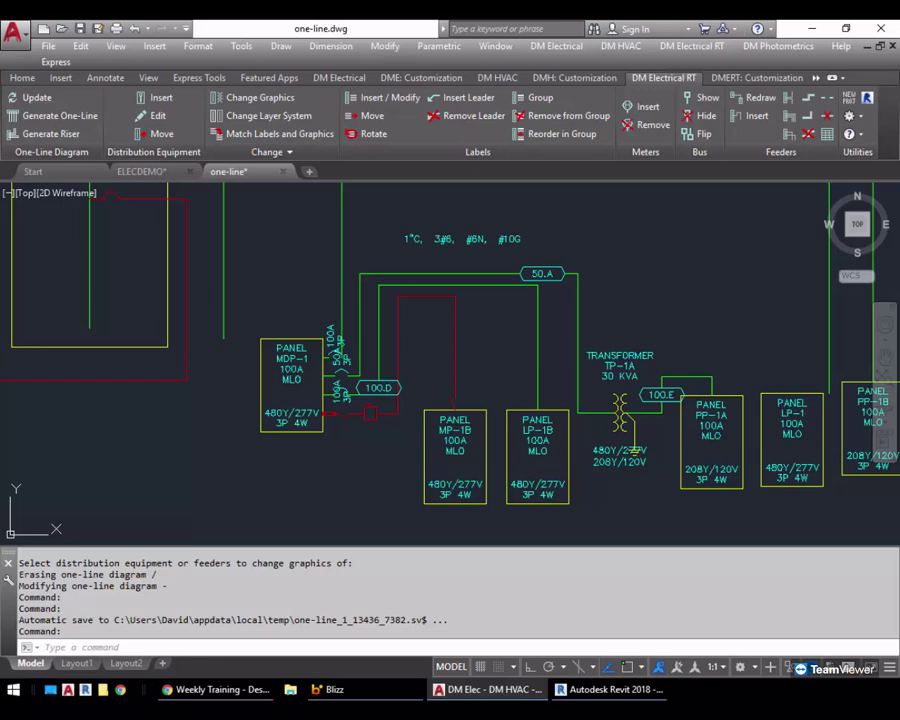
Step: Switch to Chrome to view the Design Master Weekly Training page
{"action": "left_click", "coordinate": [218, 690]}
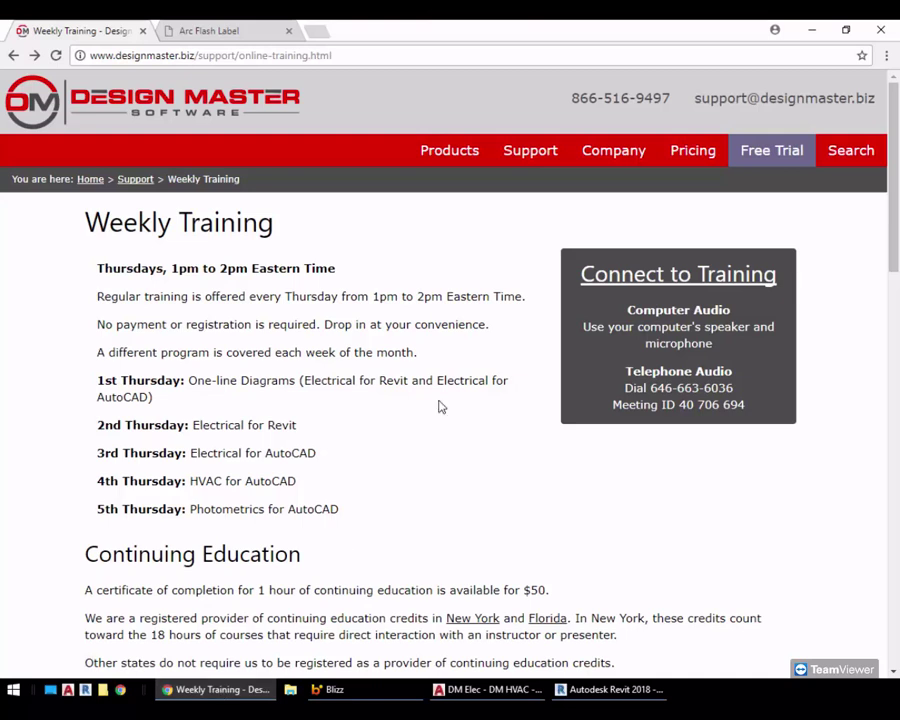
Step: Open the Design Master support articles and go to the page of older entries
{"action": "mouse_move", "coordinate": [534, 150]}
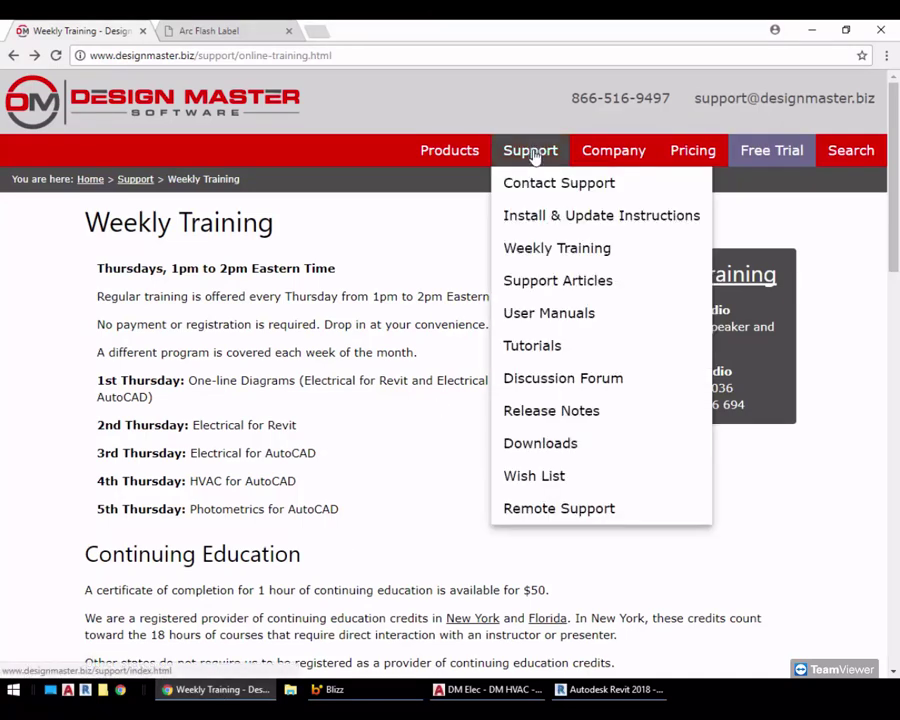
{"action": "left_click", "coordinate": [557, 282]}
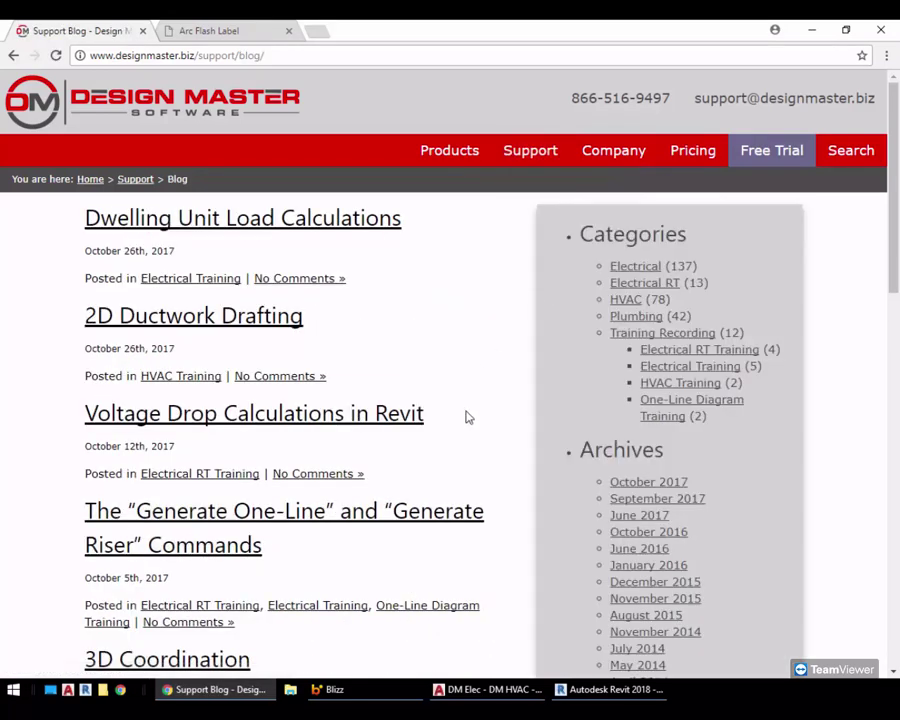
{"action": "scroll", "coordinate": [463, 407], "scroll_direction": "down", "scroll_amount": 4}
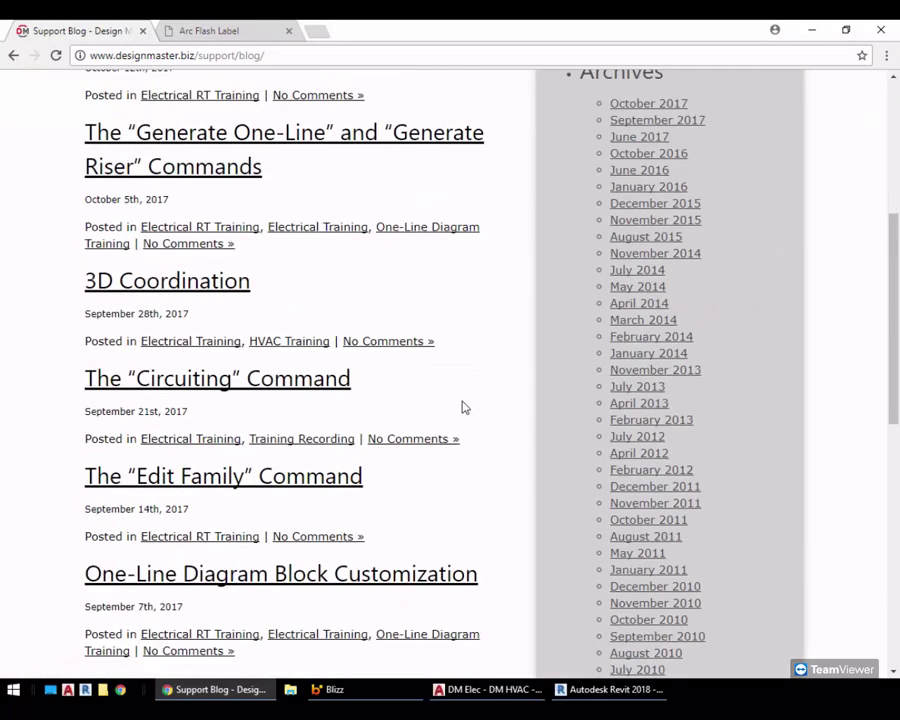
{"action": "scroll", "coordinate": [463, 407], "scroll_direction": "down", "scroll_amount": 3}
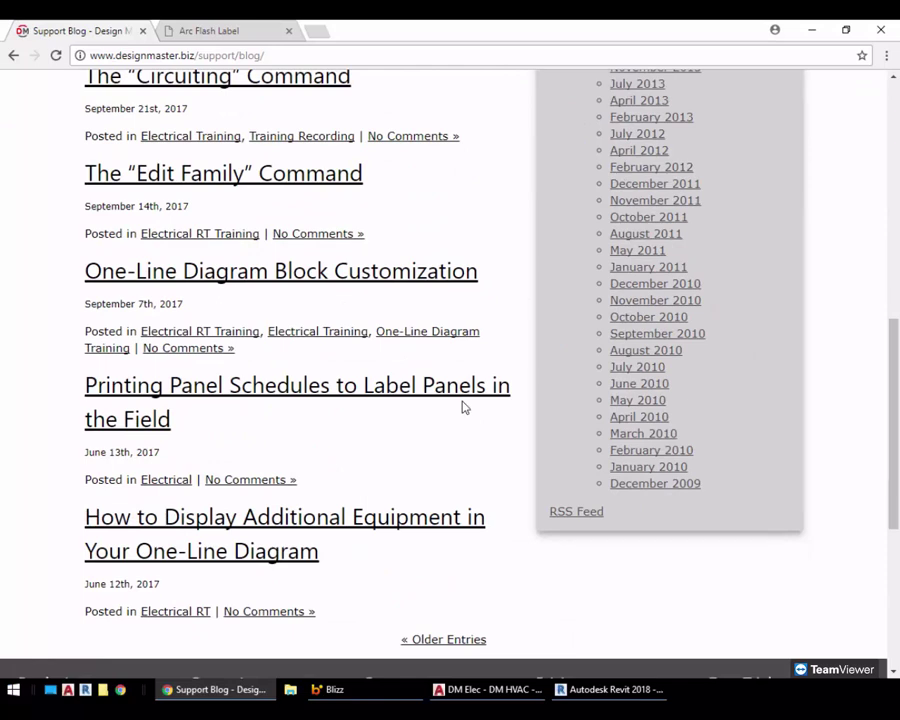
{"action": "left_click", "coordinate": [448, 640]}
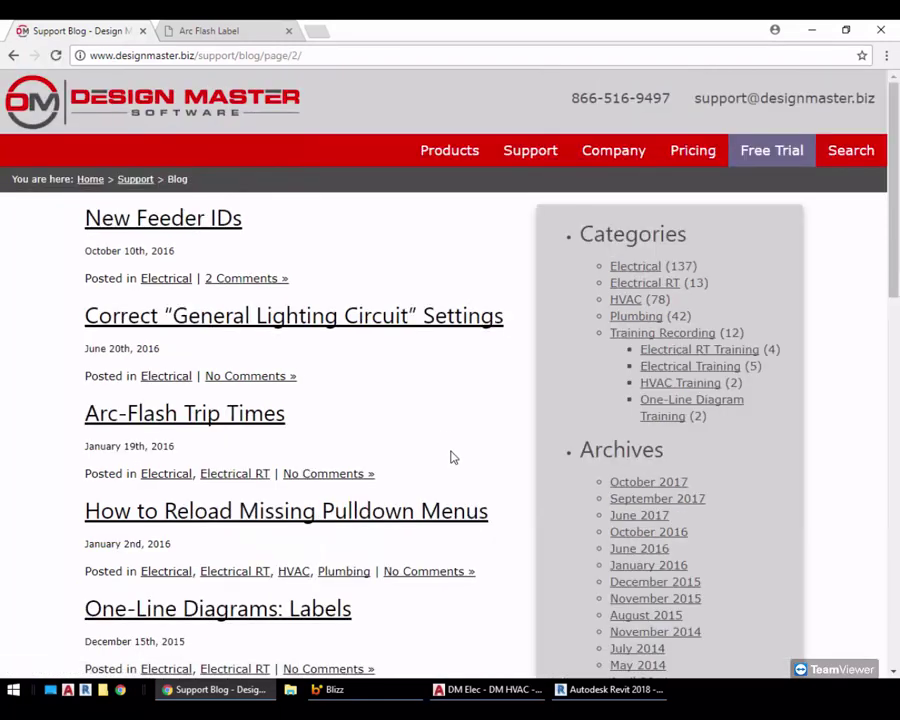
Step: Find the "One-Line Diagrams: Creating Custom Blocks" article among the older entries and open it
{"action": "scroll", "coordinate": [450, 450], "scroll_direction": "down", "scroll_amount": 3}
{"action": "scroll", "coordinate": [311, 356], "scroll_direction": "down", "scroll_amount": 1}
{"action": "scroll", "coordinate": [375, 205], "scroll_direction": "down", "scroll_amount": 2}
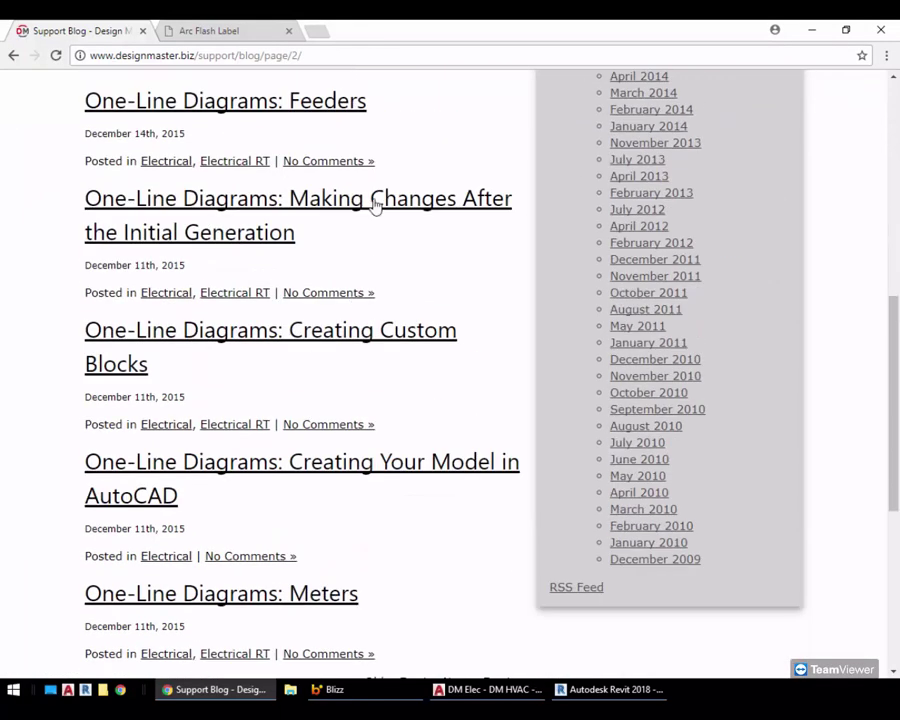
{"action": "left_click", "coordinate": [268, 334]}
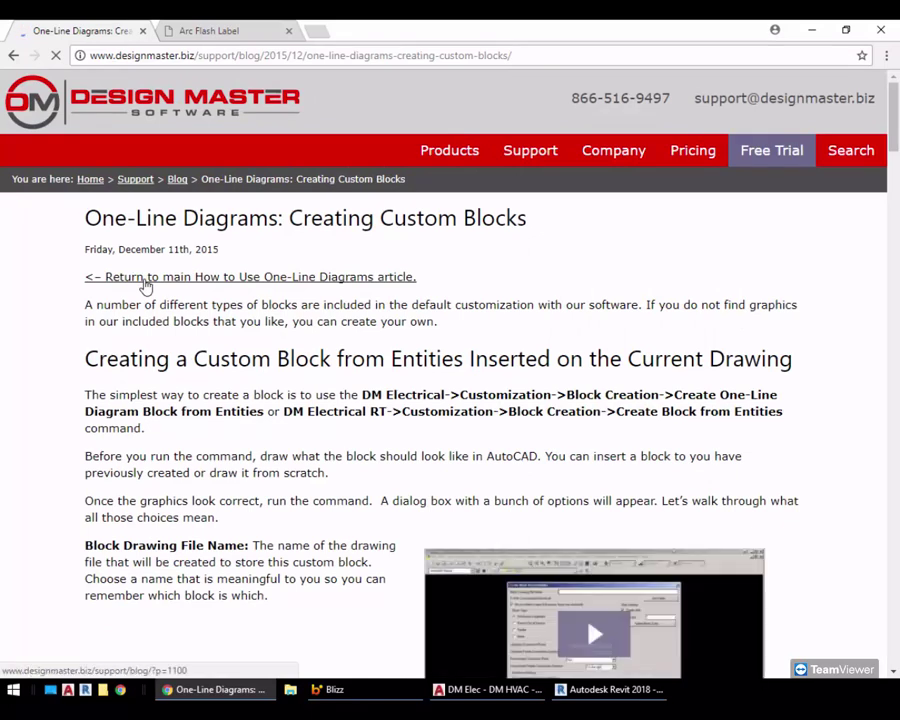
Step: Go to the main How to Use One-Line Diagrams article and open its lesson on creating the one-line model in Revit
{"action": "left_click", "coordinate": [145, 285]}
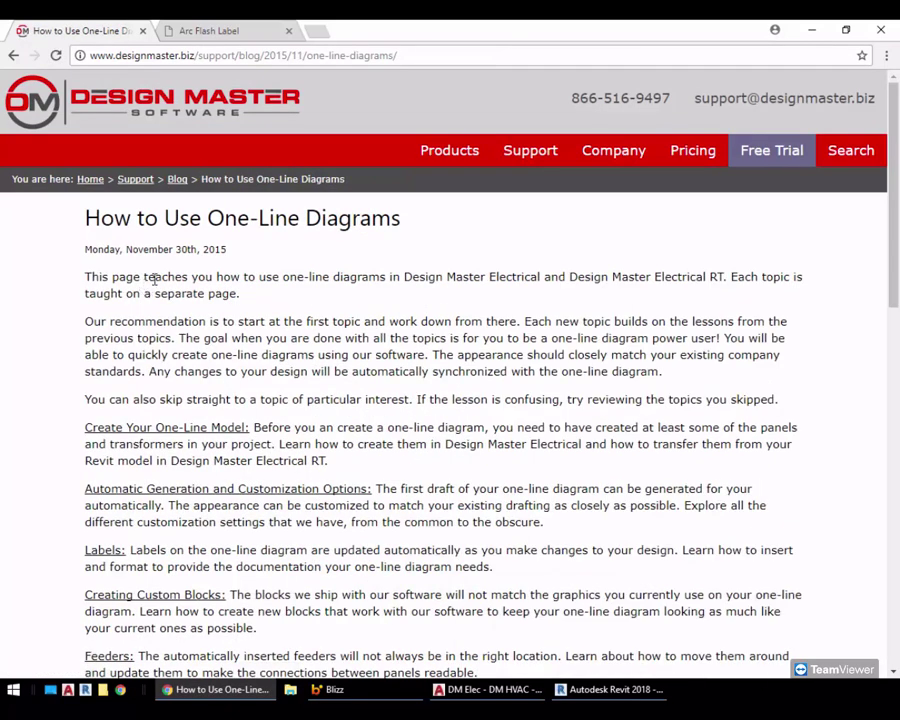
{"action": "scroll", "coordinate": [315, 362], "scroll_direction": "down", "scroll_amount": 1}
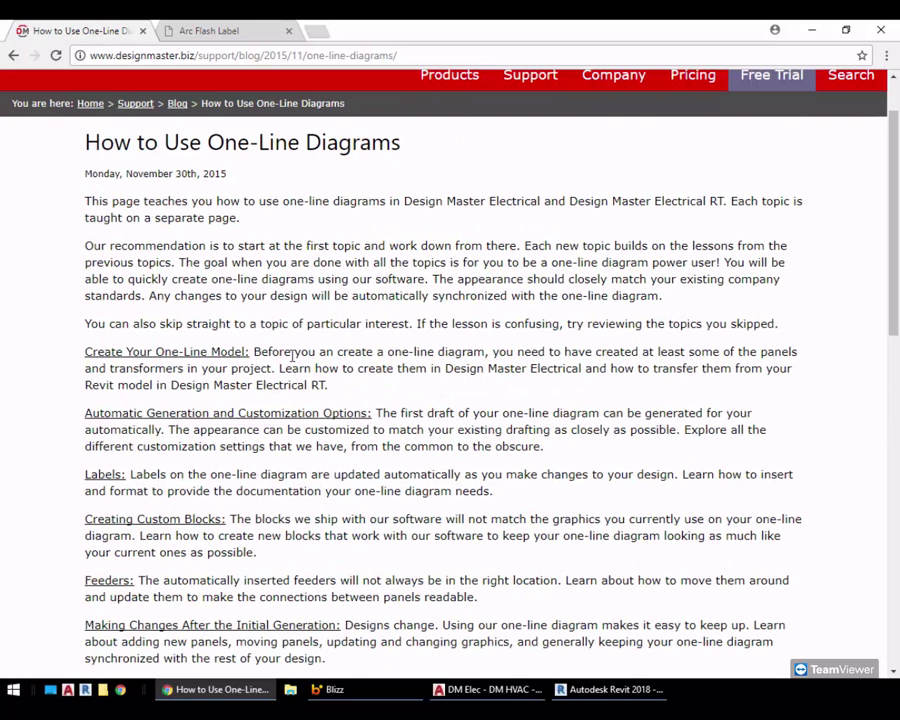
{"action": "left_click", "coordinate": [145, 354]}
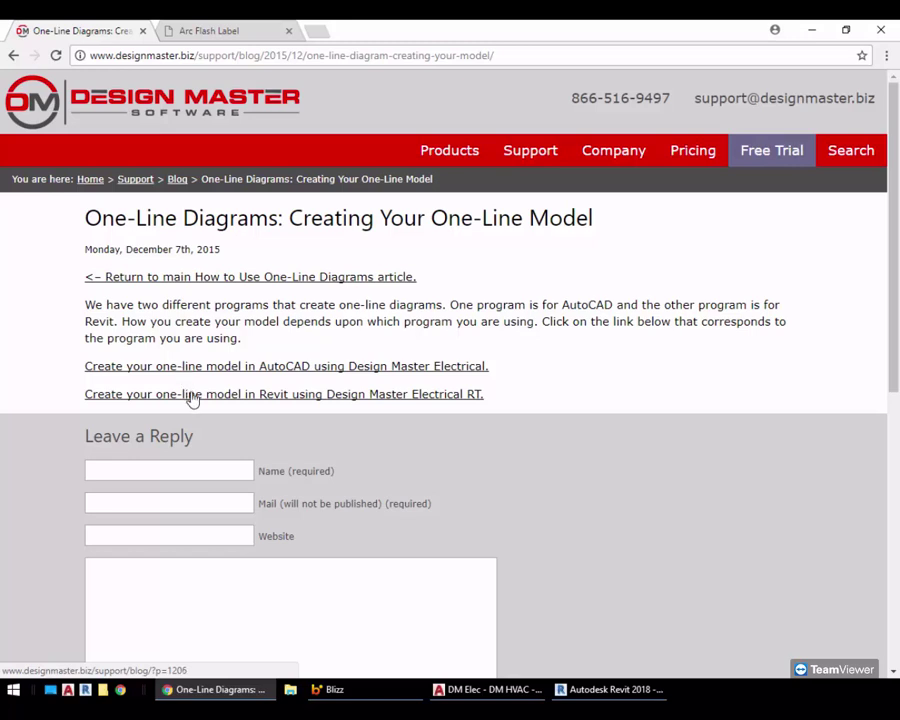
{"action": "left_click", "coordinate": [193, 396]}
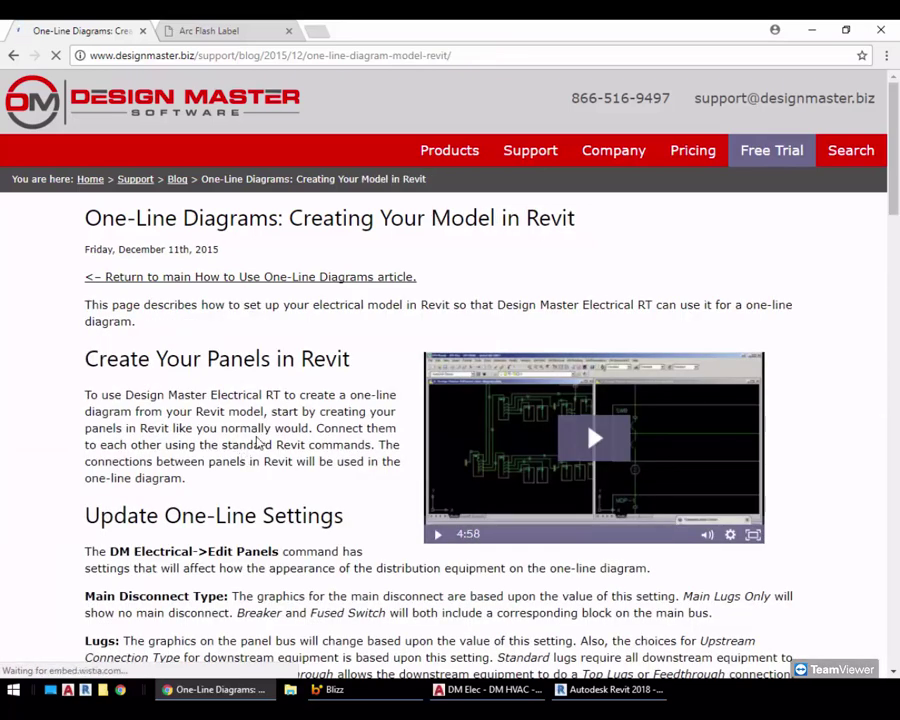
Step: Examine the Revit one-line model article from panel settings through the Revit export and AutoCAD import section, and return to its beginning
{"action": "scroll", "coordinate": [230, 425], "scroll_direction": "down", "scroll_amount": 2}
{"action": "scroll", "coordinate": [225, 440], "scroll_direction": "down", "scroll_amount": 3}
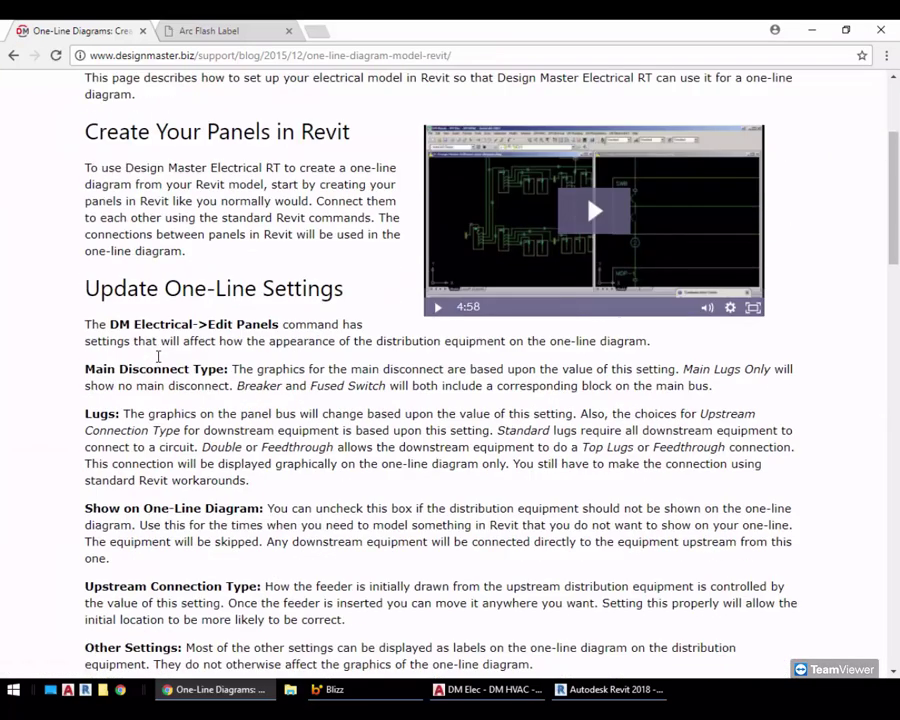
{"action": "scroll", "coordinate": [218, 455], "scroll_direction": "down", "scroll_amount": 2}
{"action": "scroll", "coordinate": [274, 592], "scroll_direction": "down", "scroll_amount": 2}
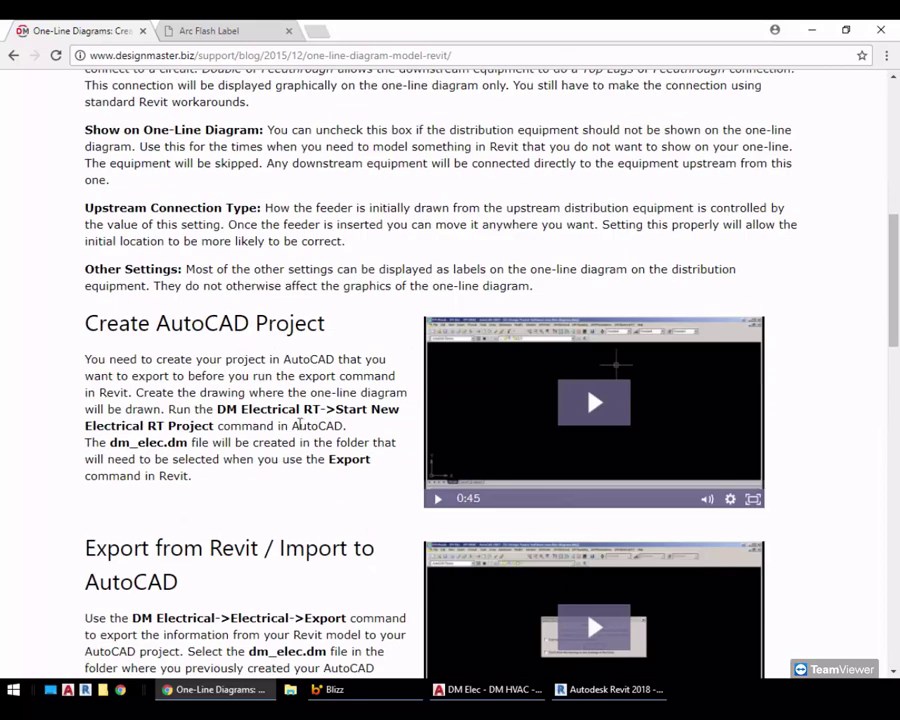
{"action": "scroll", "coordinate": [291, 421], "scroll_direction": "down", "scroll_amount": 3}
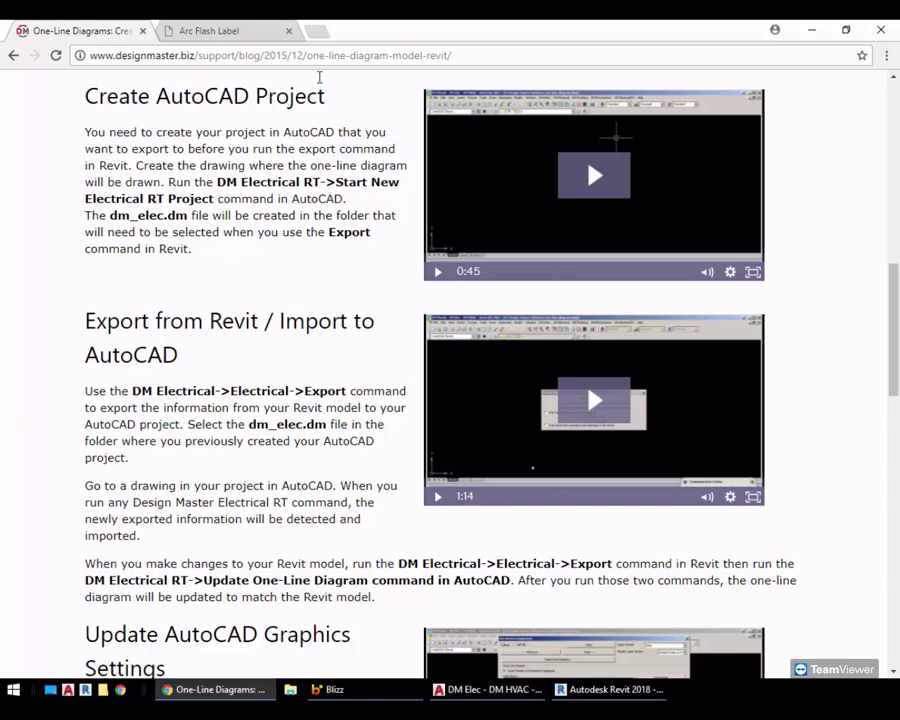
{"action": "left_click", "coordinate": [328, 57]}
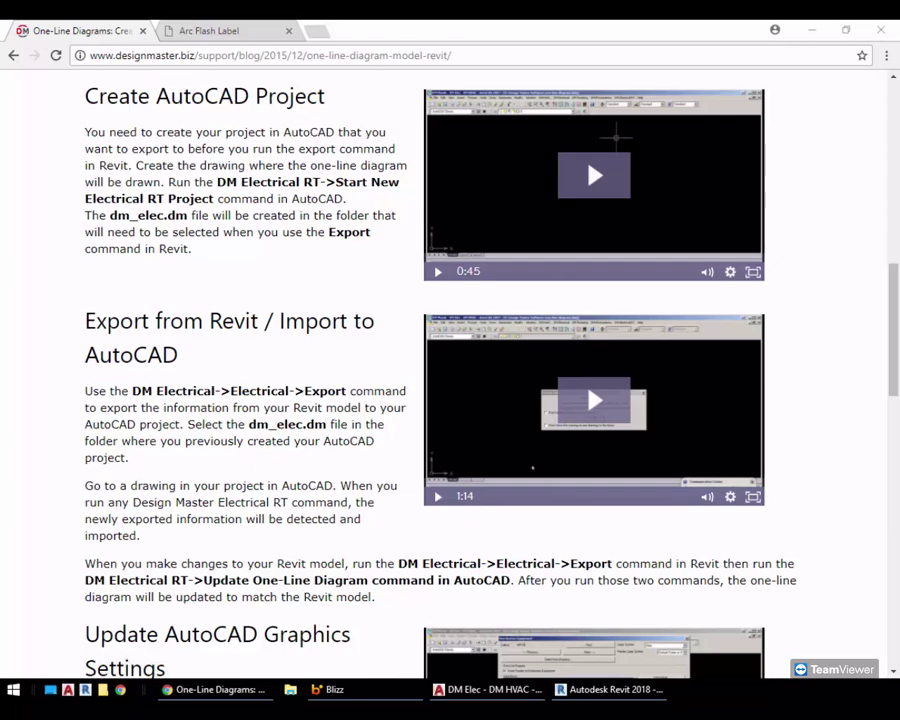
{"action": "left_click_drag", "start_coordinate": [893, 330], "coordinate": [896, 145]}
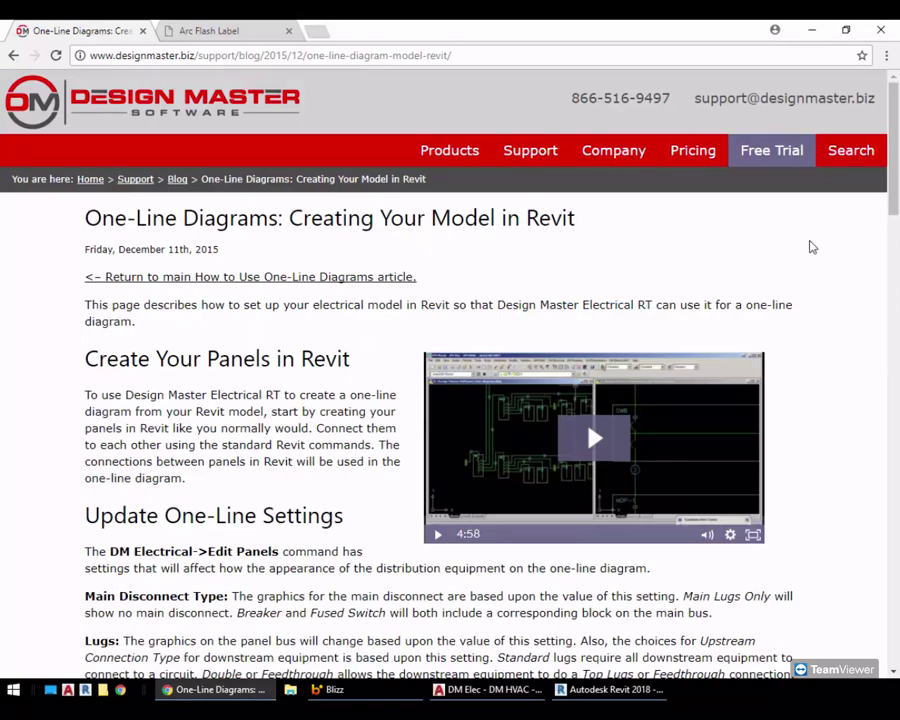